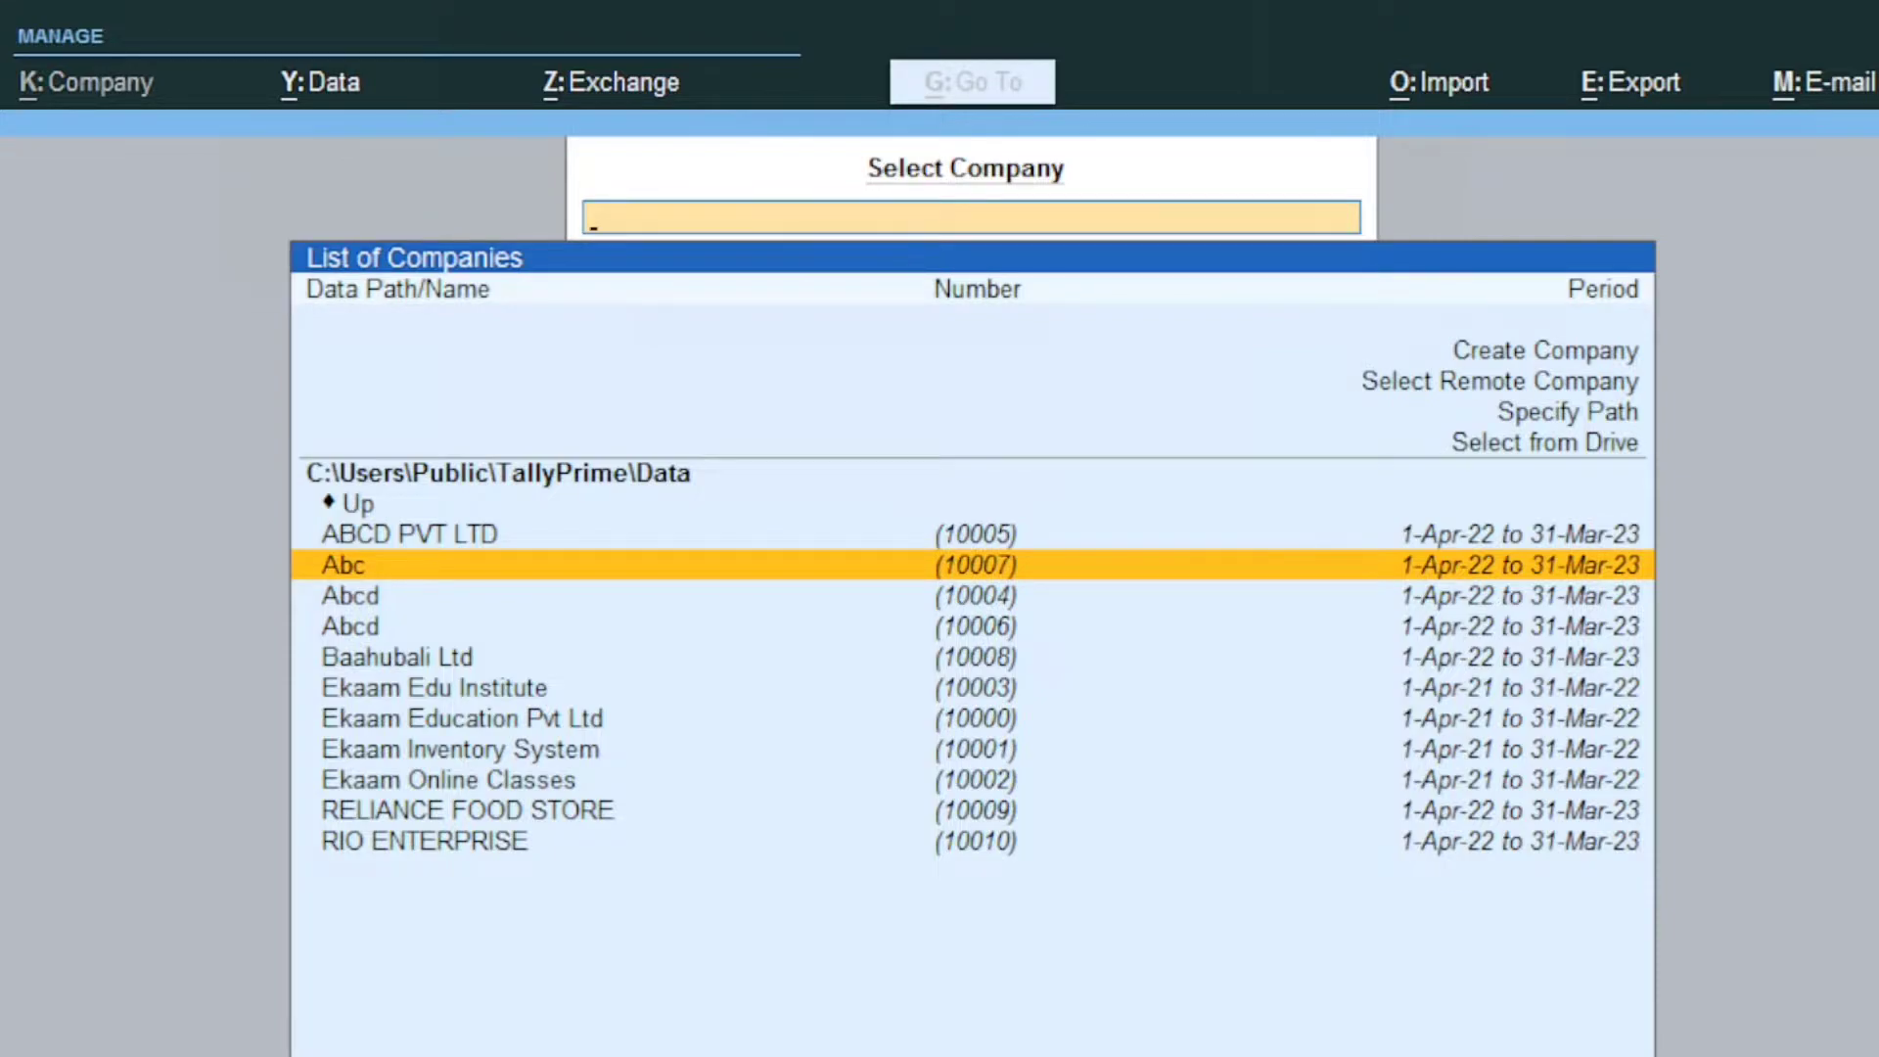
# Step: Create company RELINACE ELECTRONICS with address TILAK NAGAR, state Delhi, keeping the 1-Apr-22 financial year
pyautogui.press('Up')
pyautogui.press('Up')
pyautogui.press('Up')
pyautogui.press('Up')
pyautogui.press('Up')
pyautogui.press('Up')
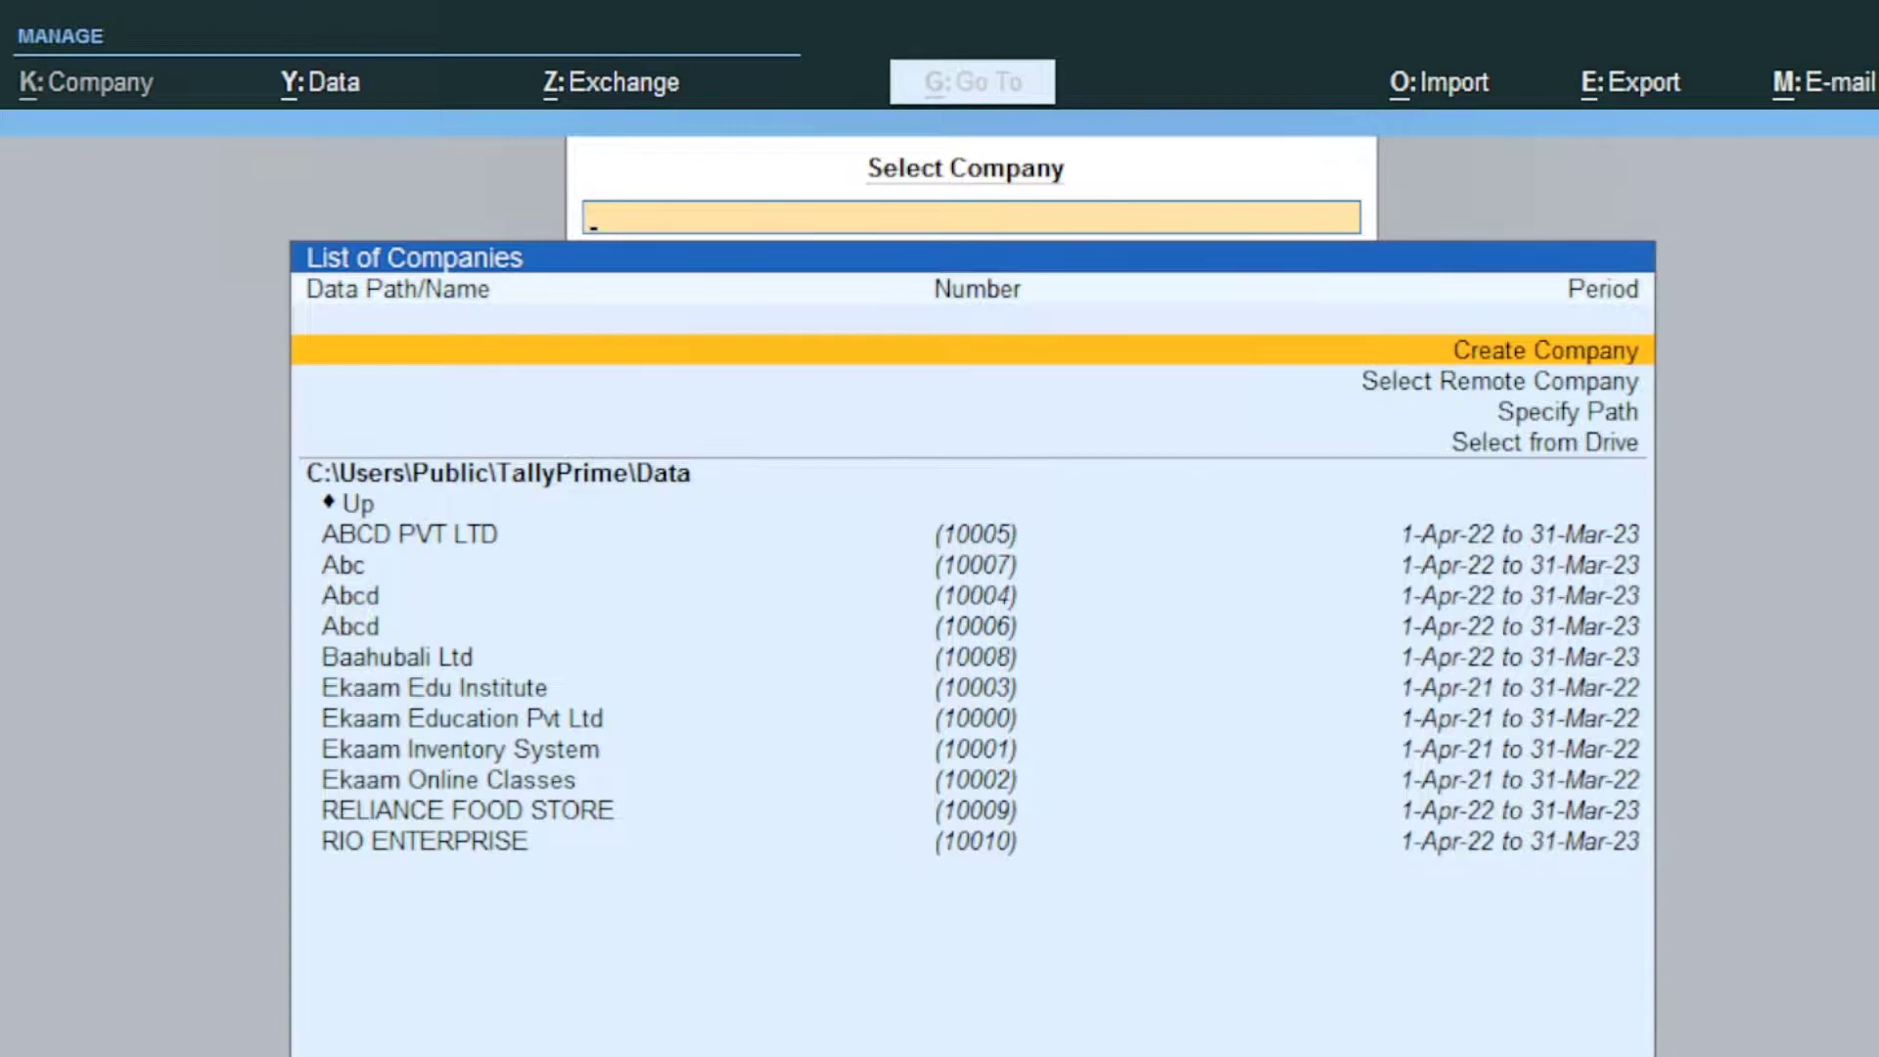
pyautogui.press('Return')
pyautogui.write('RELINACE')
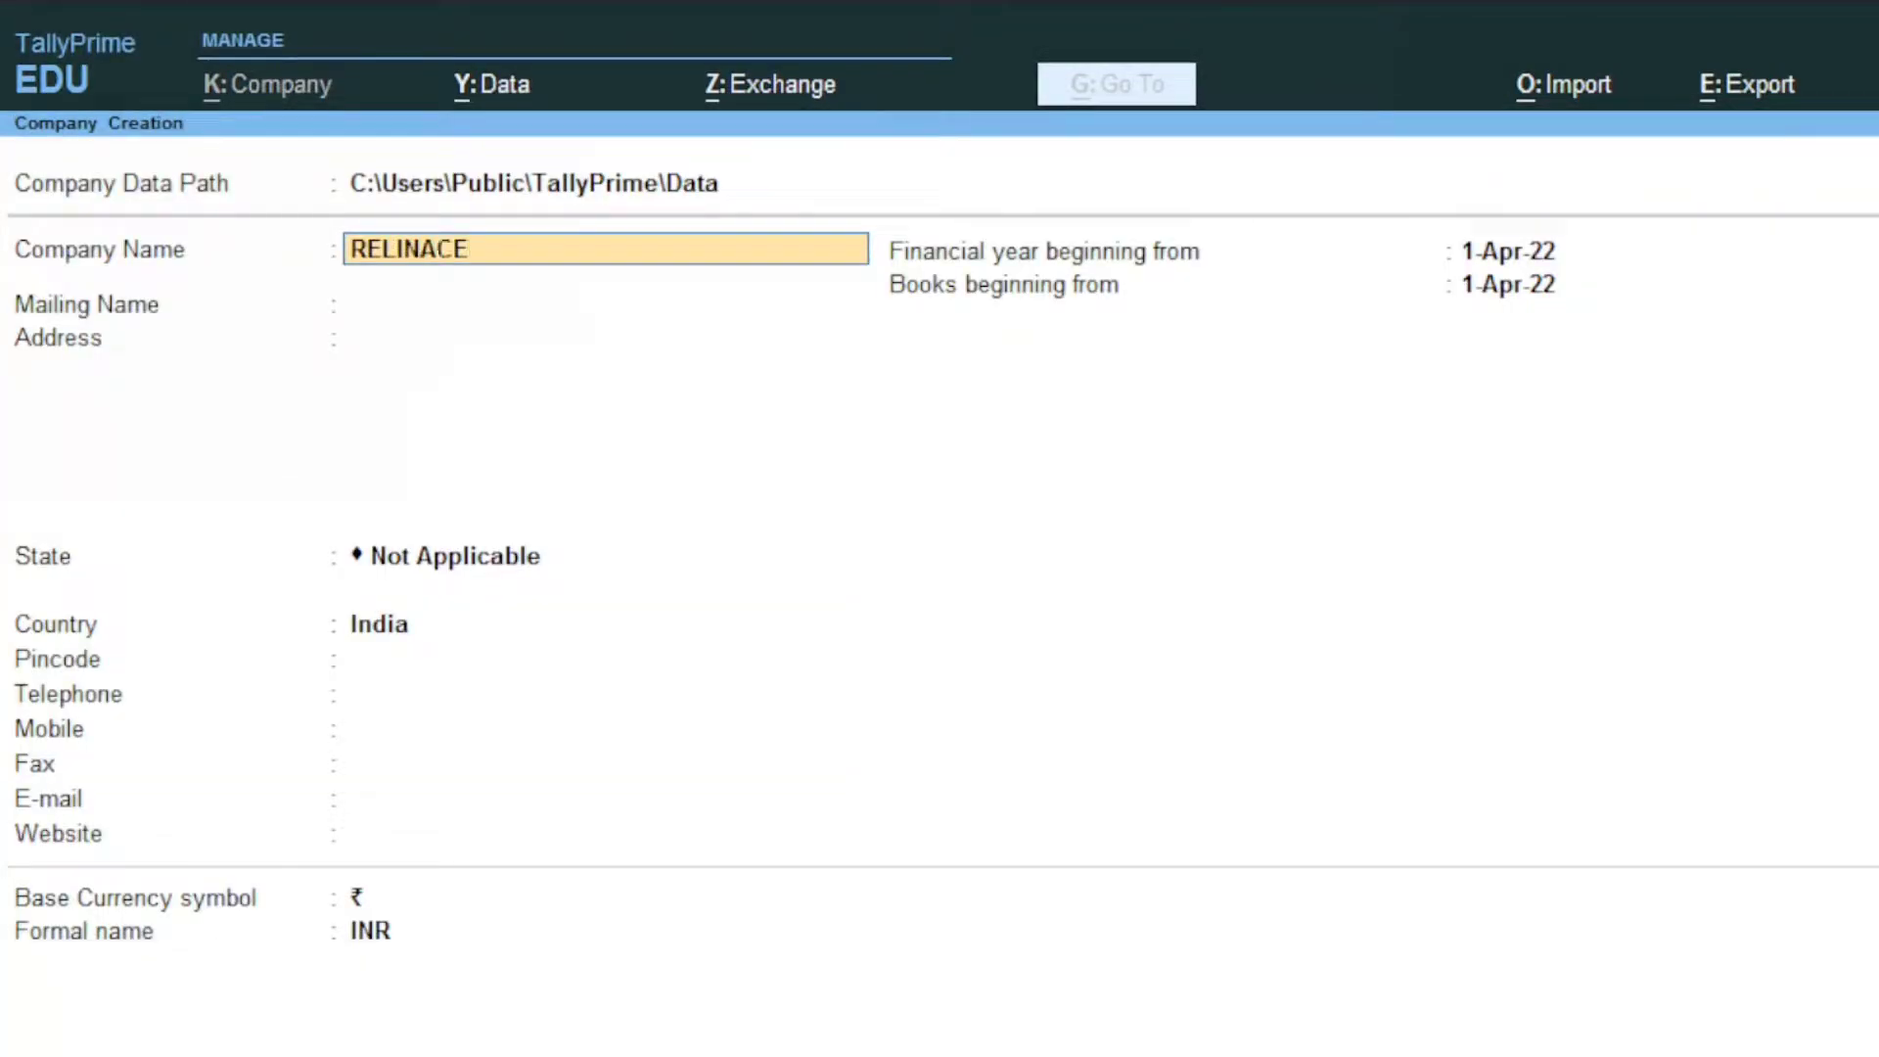
pyautogui.write(' ELECTRONICS')
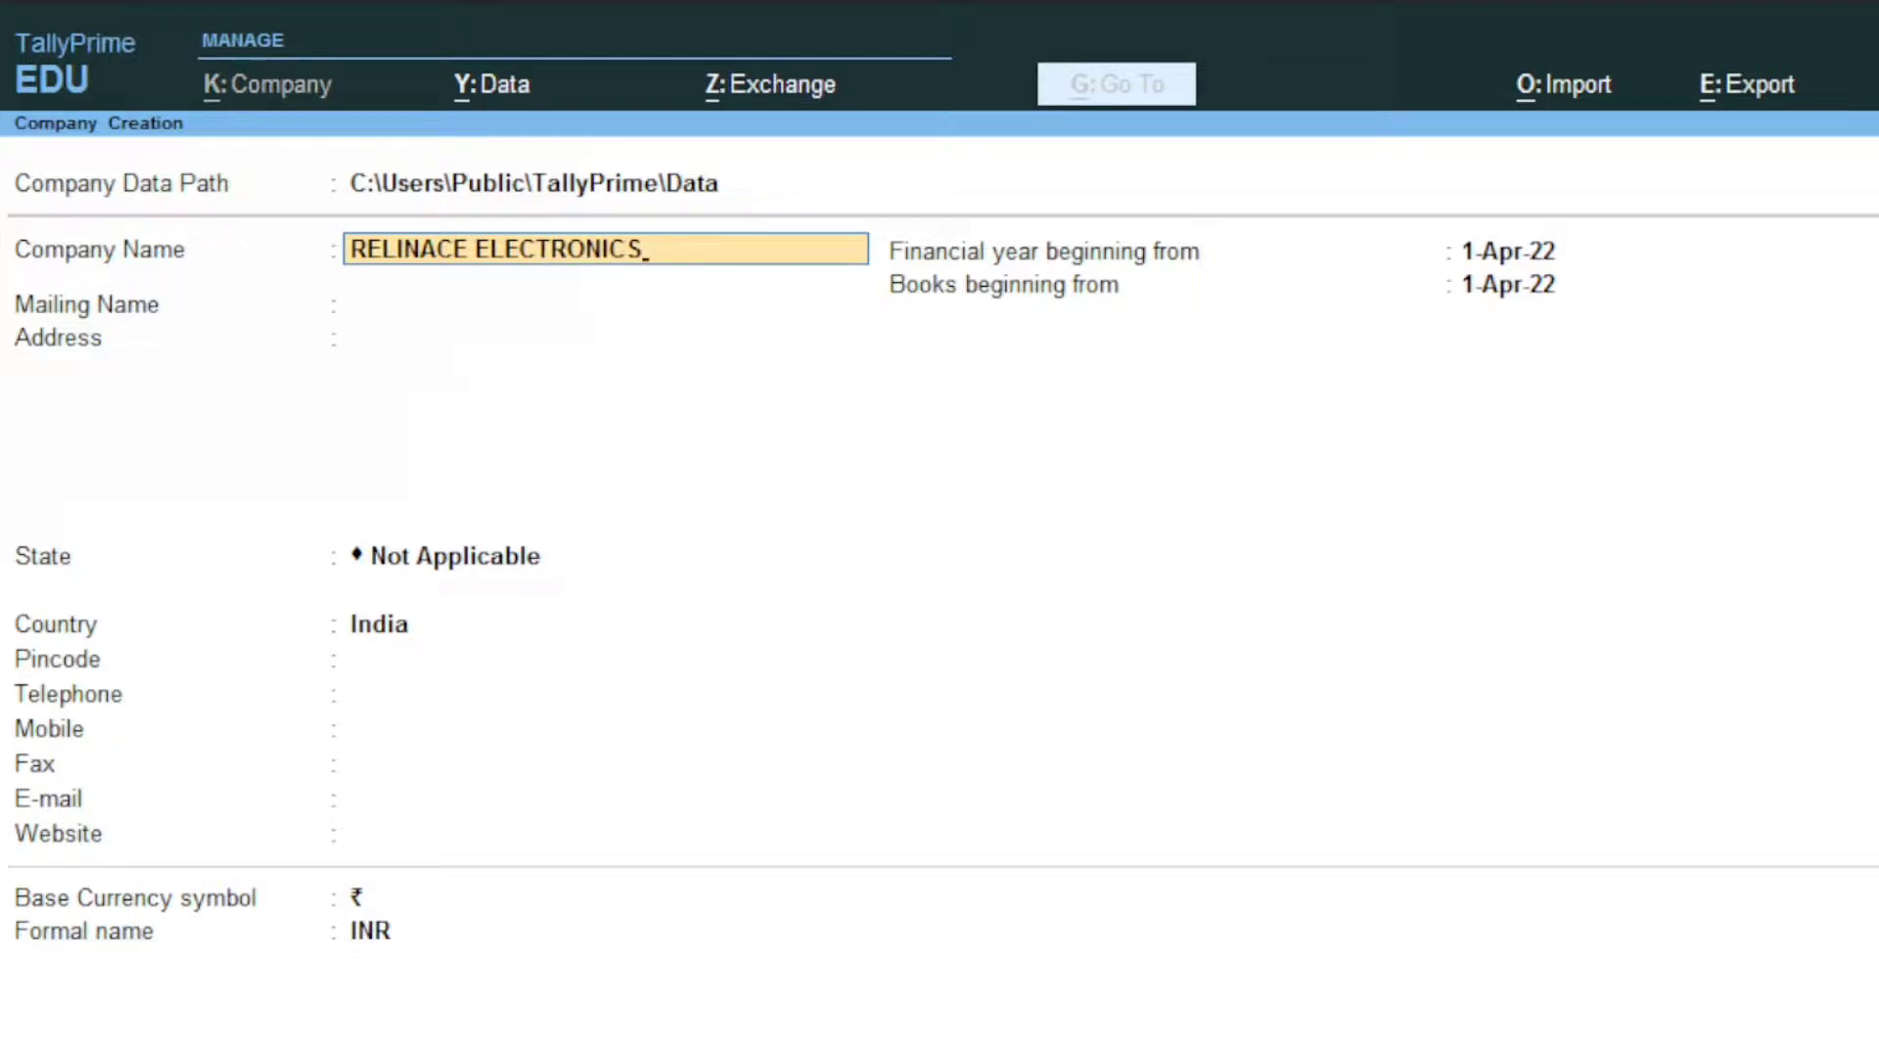
pyautogui.press('Return')
pyautogui.press('Return')
pyautogui.write('TI')
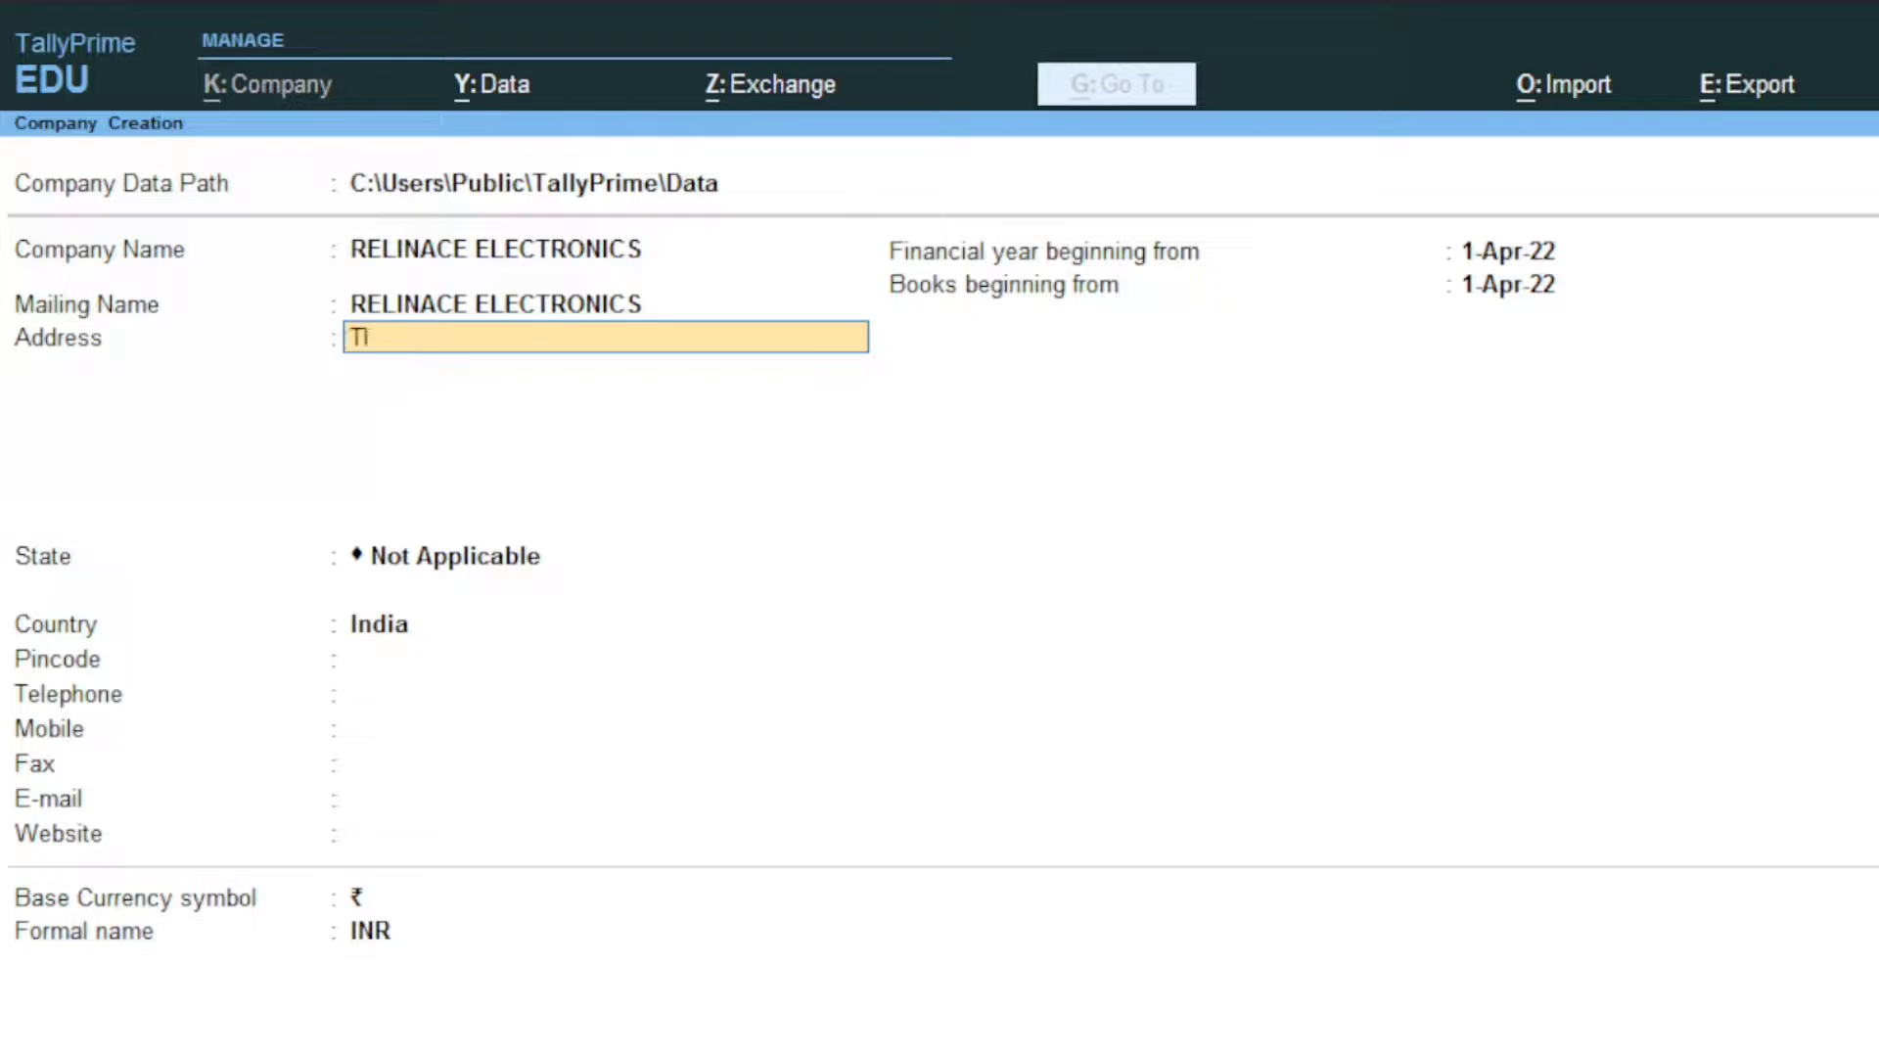
pyautogui.write('LAK NAGAR')
pyautogui.press('Return')
pyautogui.press('Return')
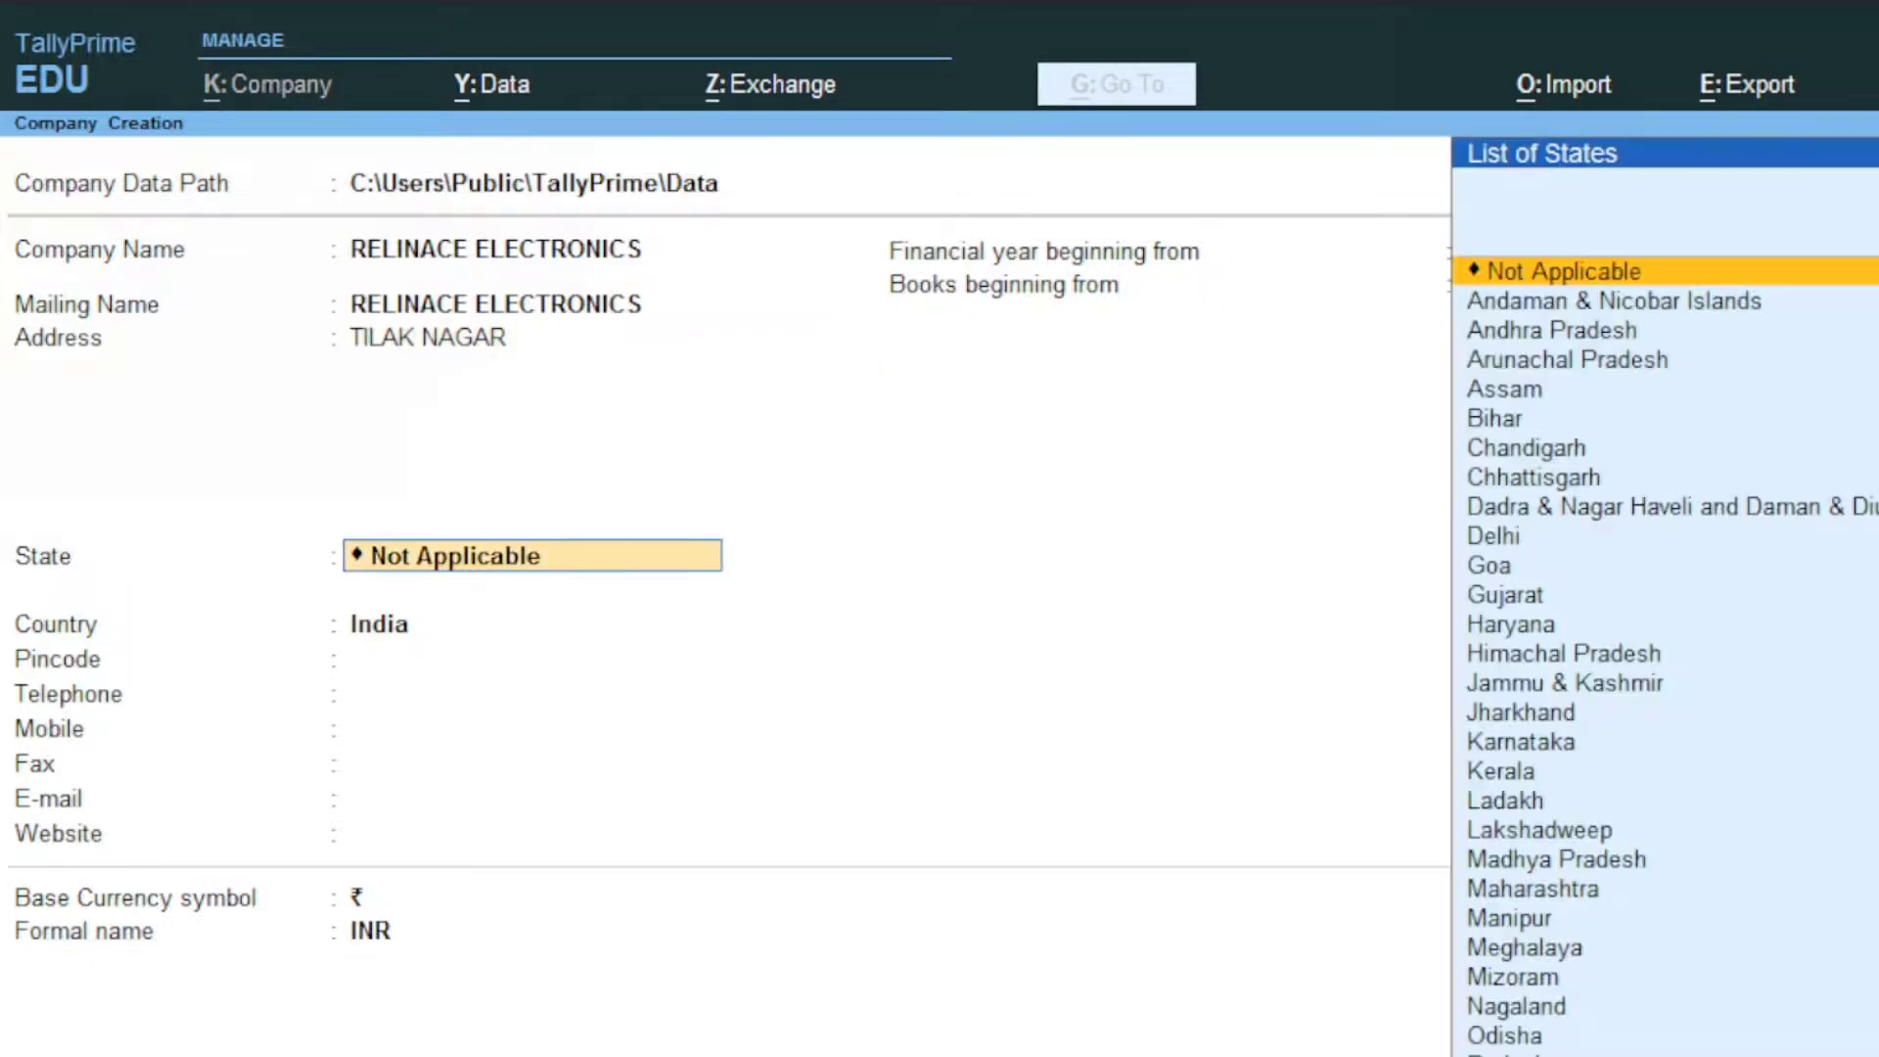
pyautogui.write('DE')
pyautogui.press('Return')
pyautogui.press('Return')
pyautogui.press('Return')
pyautogui.press('Return')
pyautogui.press('Return')
pyautogui.press('Return')
pyautogui.press('Return')
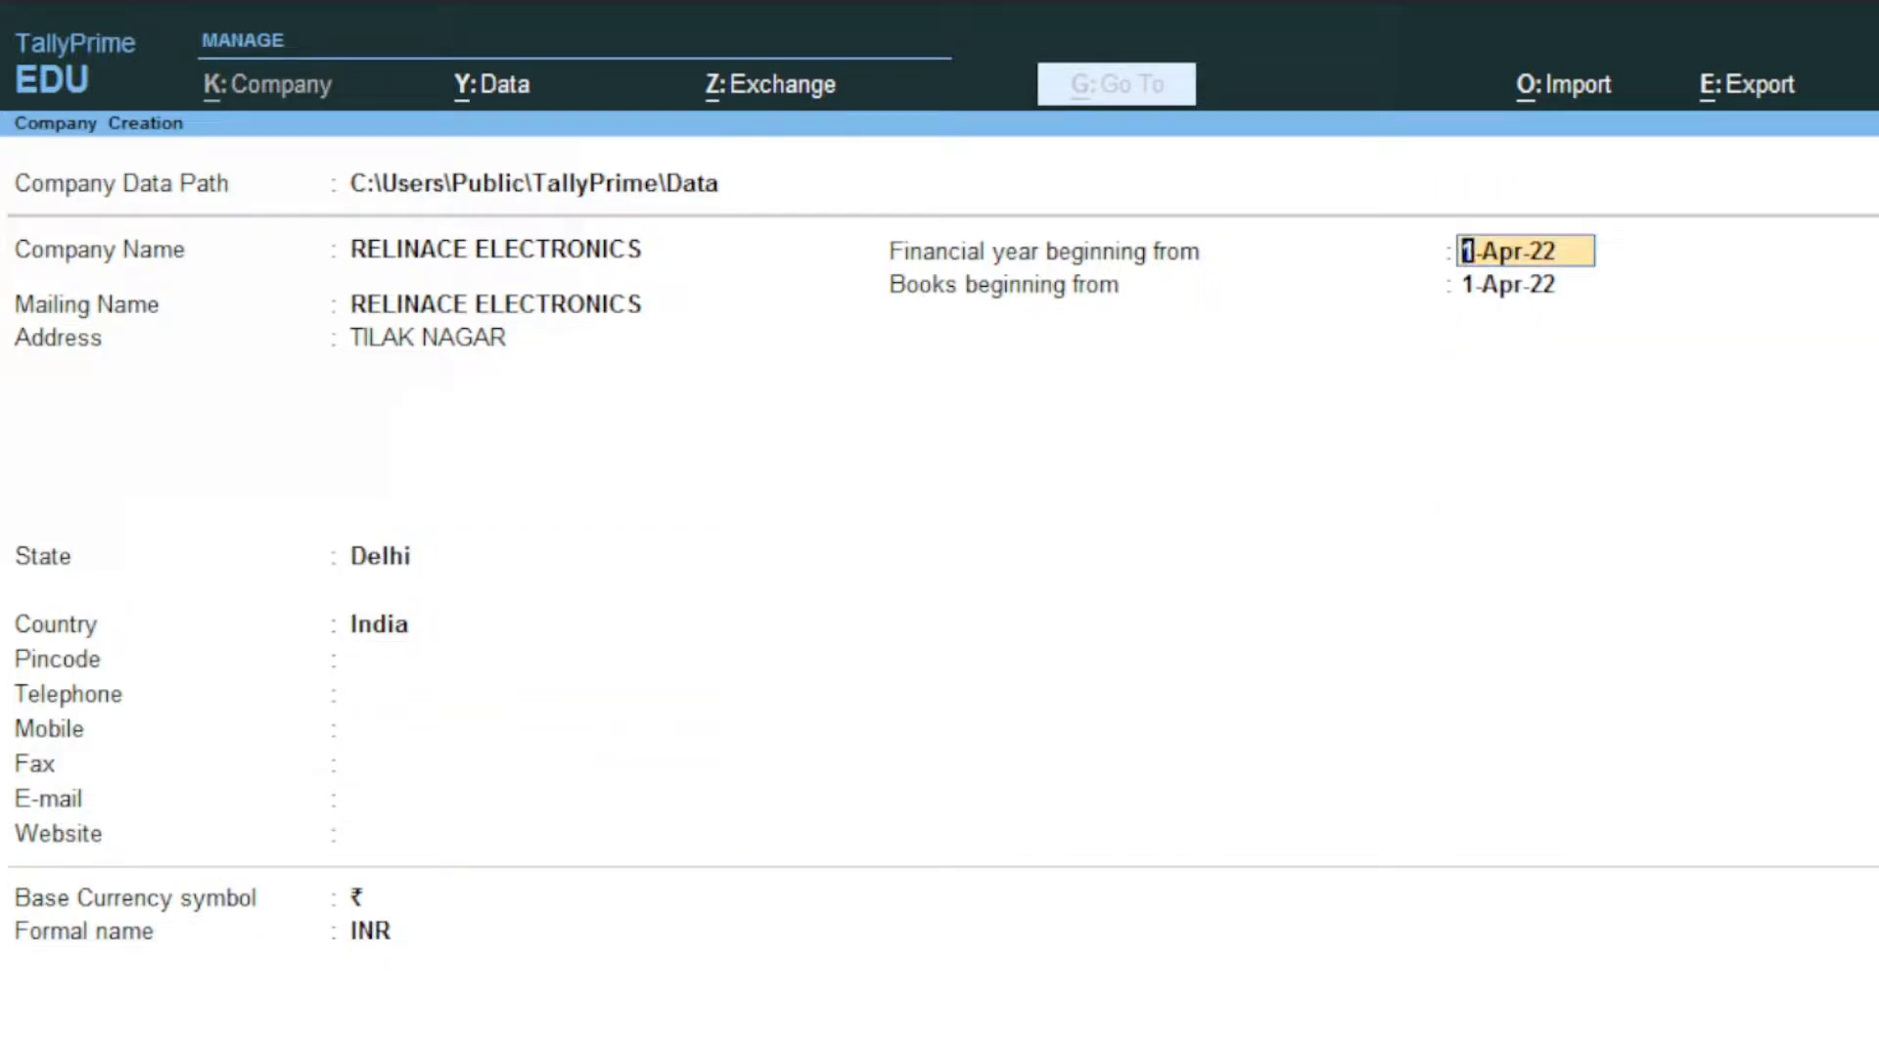
pyautogui.press('Return')
pyautogui.press('Return')
pyautogui.press('Return')
pyautogui.press('Return')
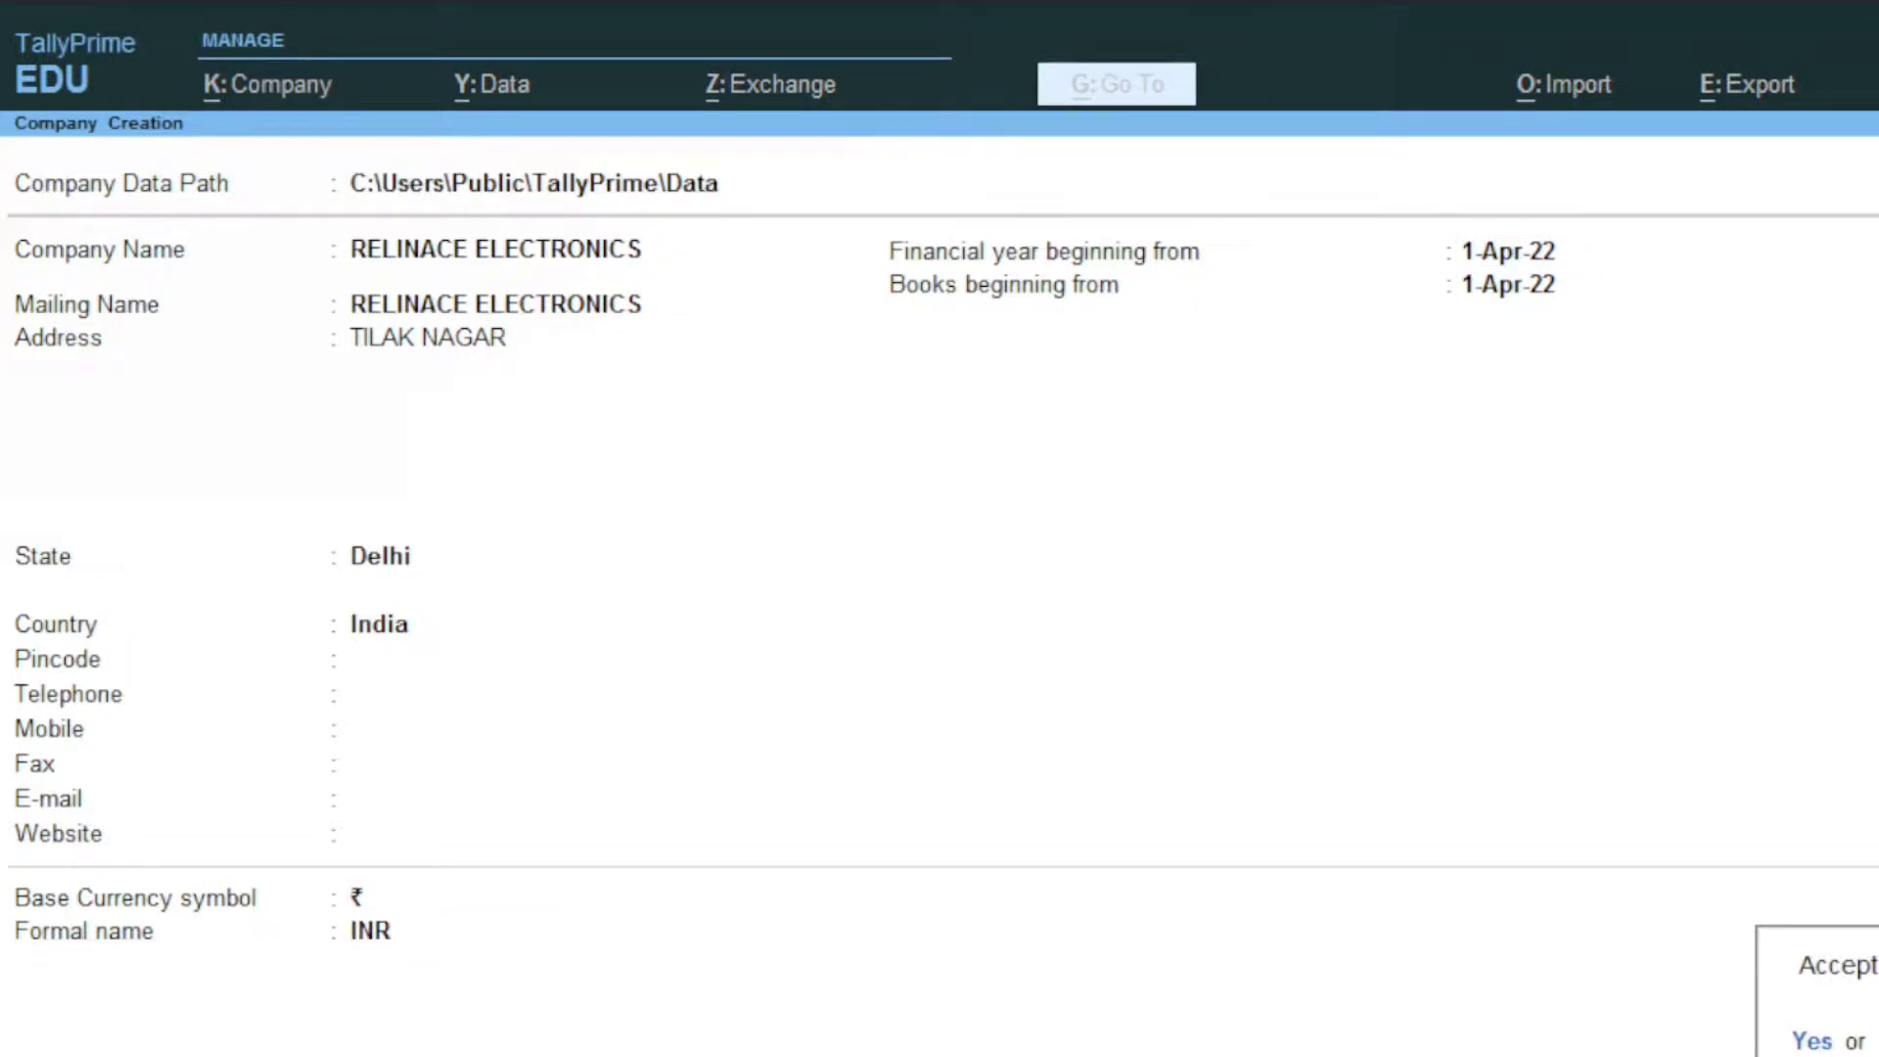
pyautogui.press('Return')
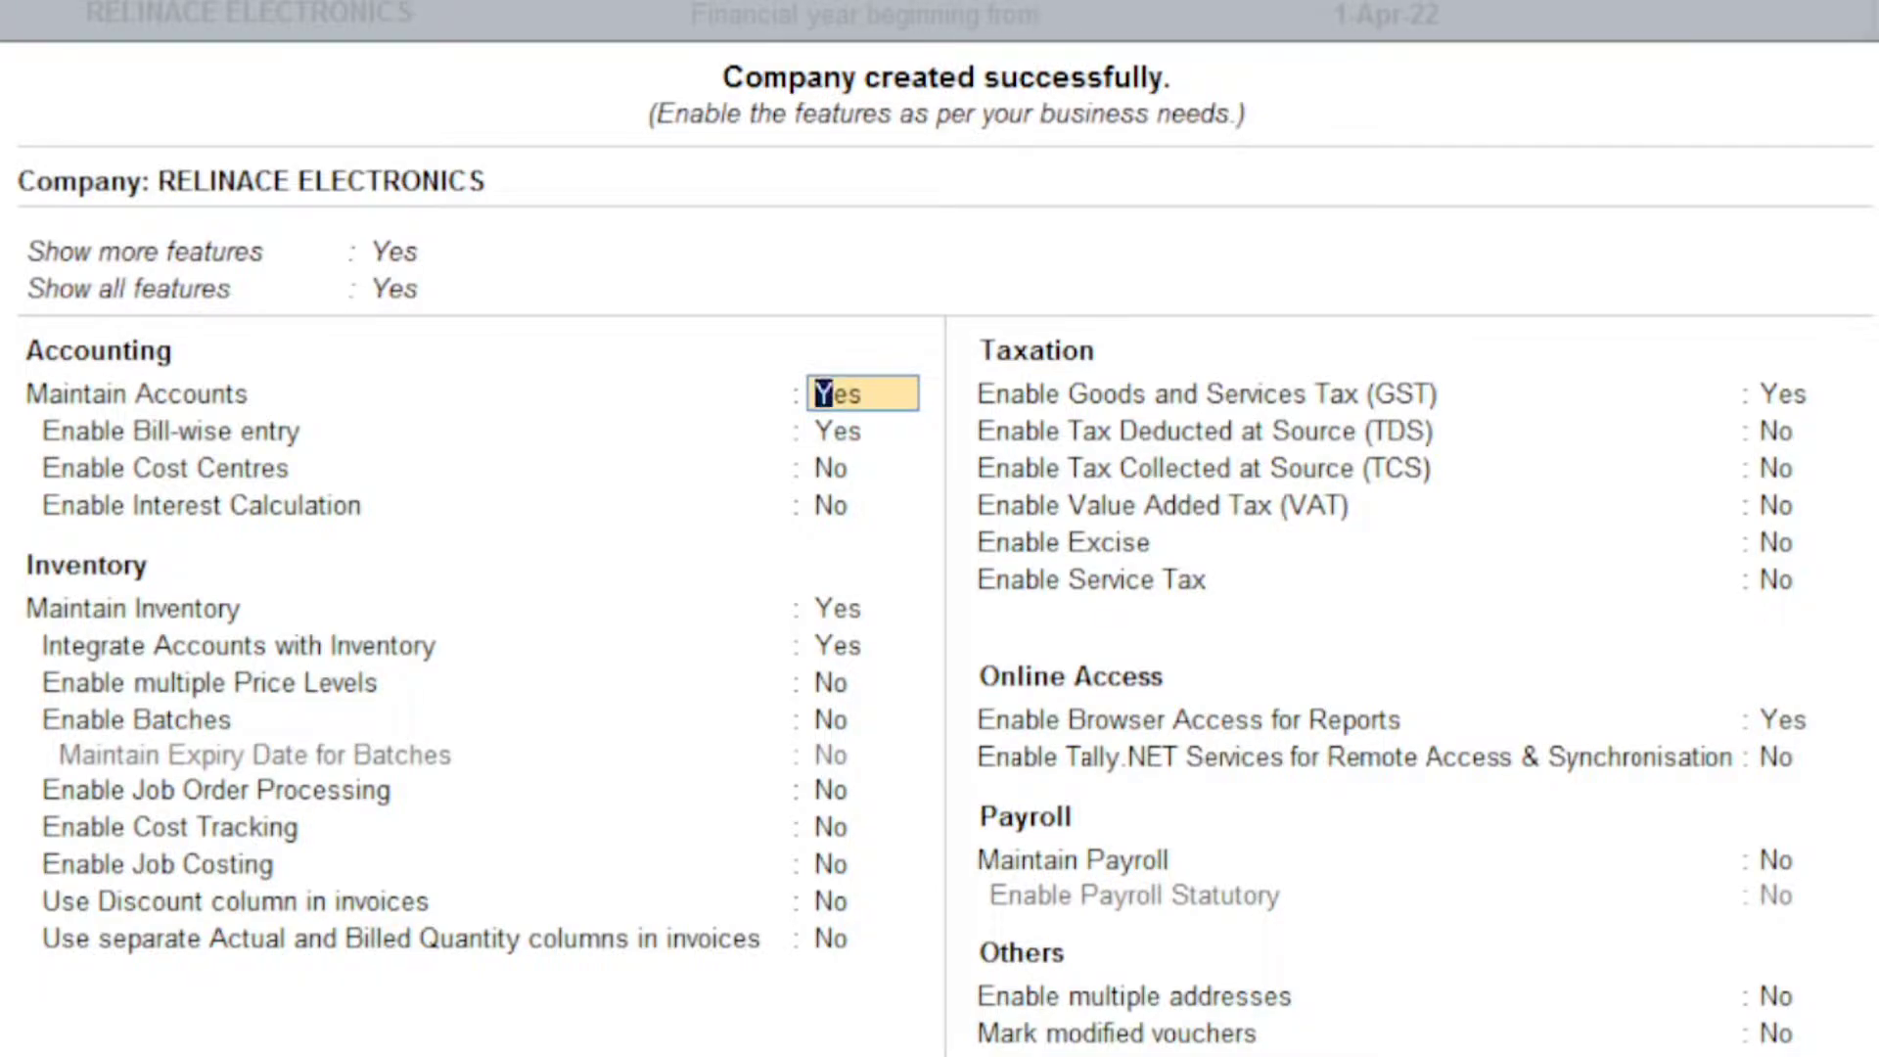
# Step: Set Enable Goods and Services Tax (GST) to Yes and bring up GST Details
pyautogui.press('Return')
pyautogui.press('Return')
pyautogui.press('Return')
pyautogui.press('Return')
pyautogui.press('Return')
pyautogui.press('Return')
pyautogui.press('Return')
pyautogui.press('Return')
pyautogui.press('Return')
pyautogui.press('Return')
pyautogui.press('Return')
pyautogui.press('Return')
pyautogui.press('Return')
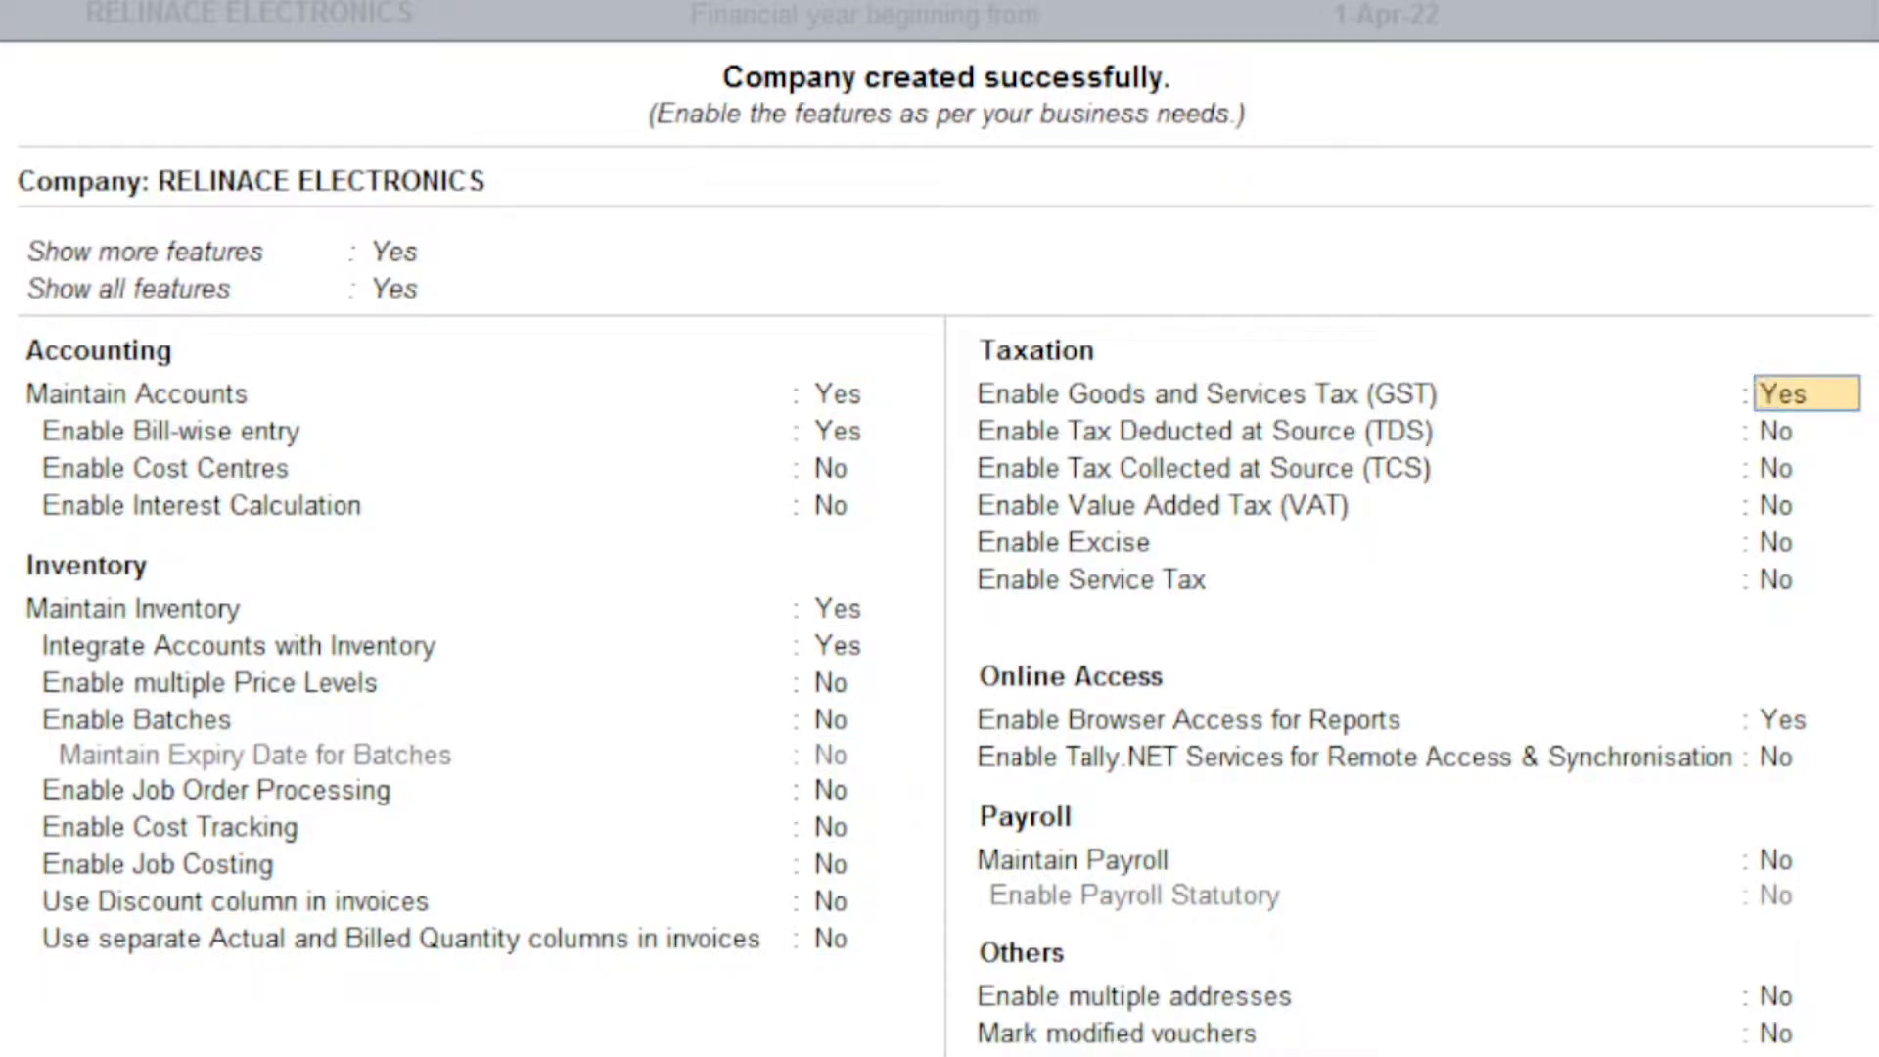
pyautogui.write('Y')
pyautogui.press('Return')
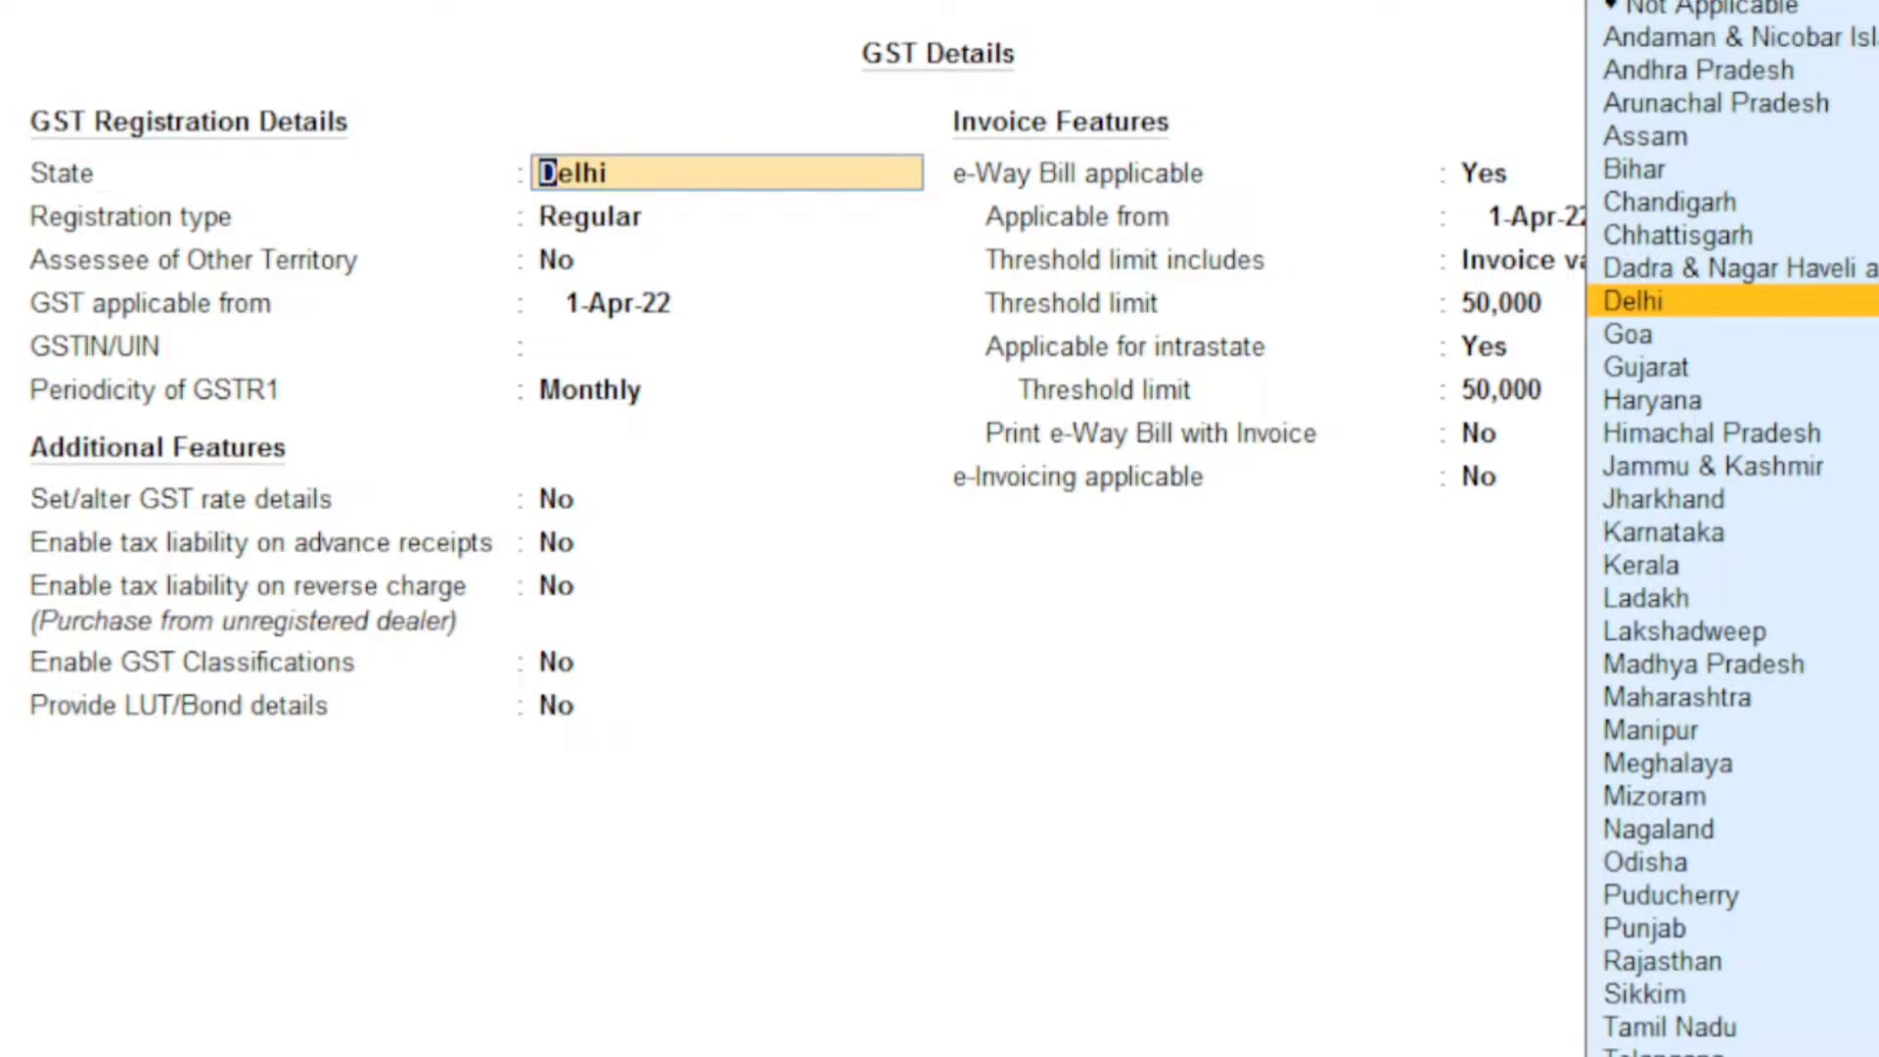
# Step: Save GST details as Delhi, Regular, from 1.7.2017, with the company's GSTIN and Monthly GSTR1
pyautogui.press('Return')
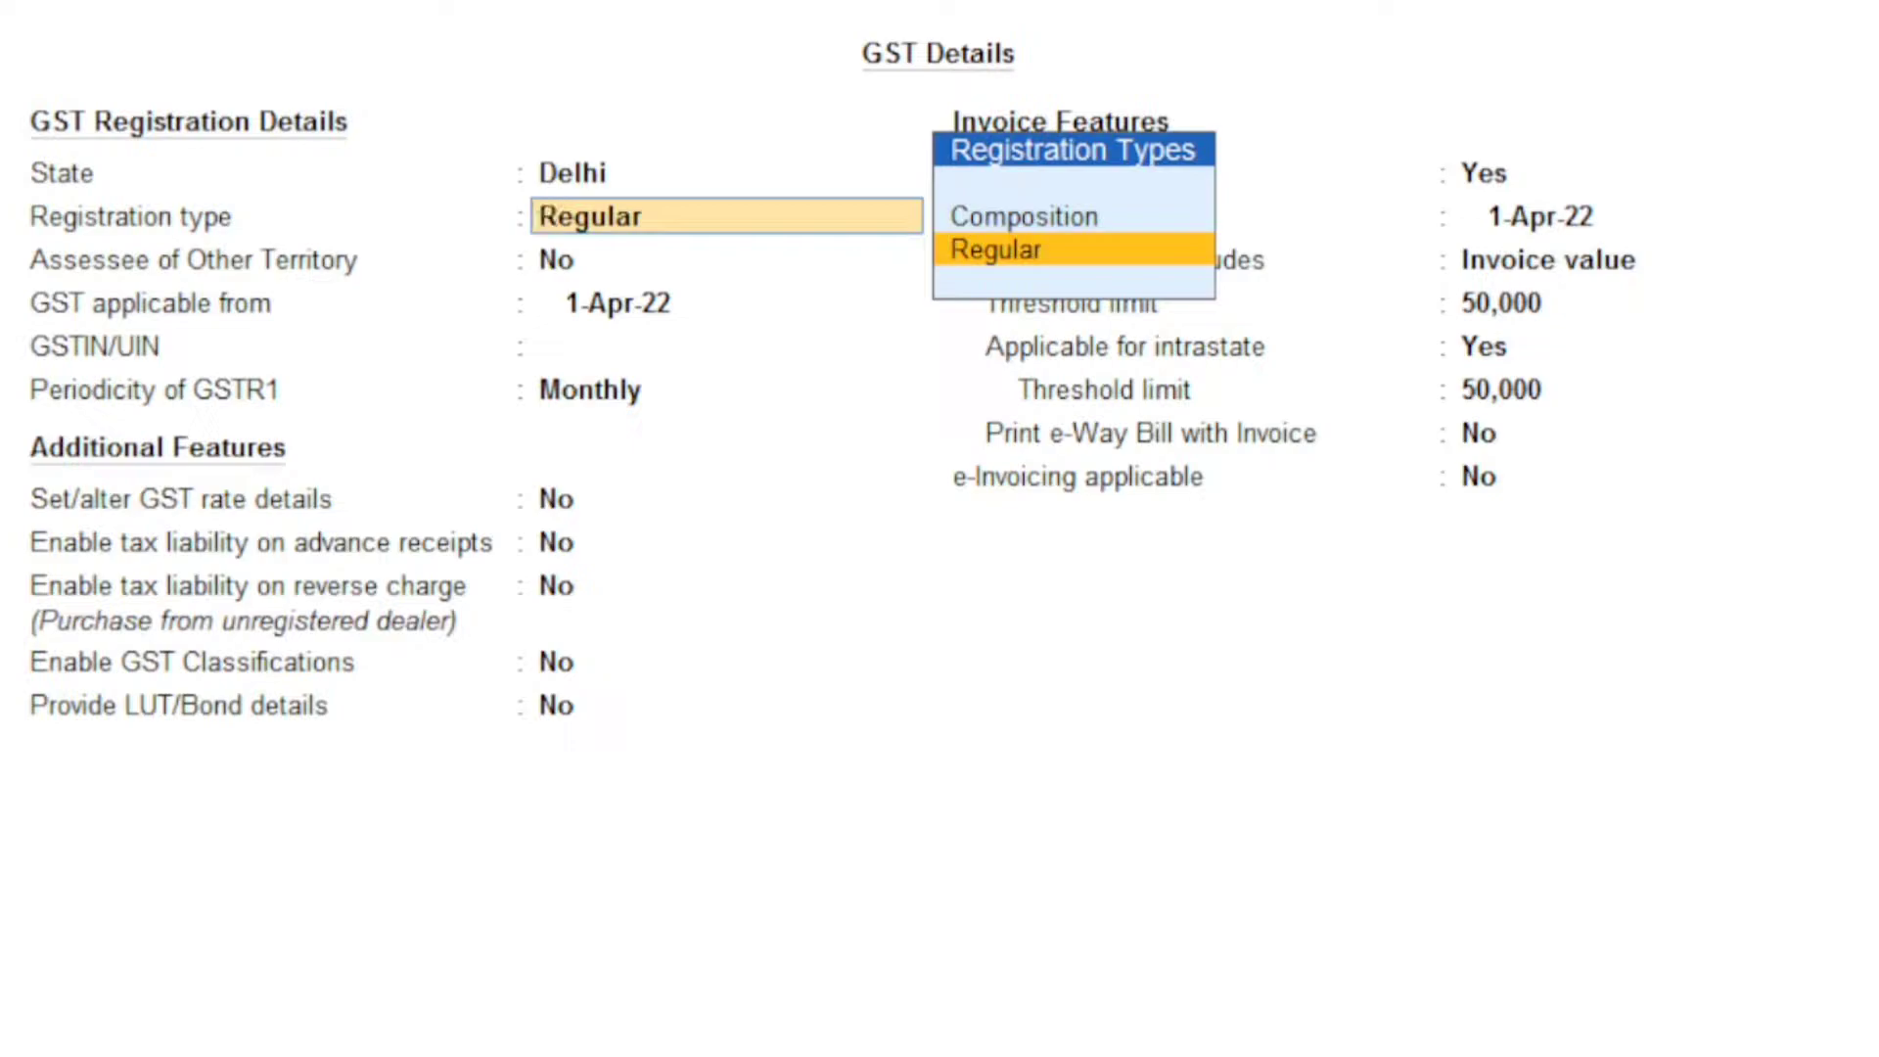
pyautogui.press('Return')
pyautogui.press('Return')
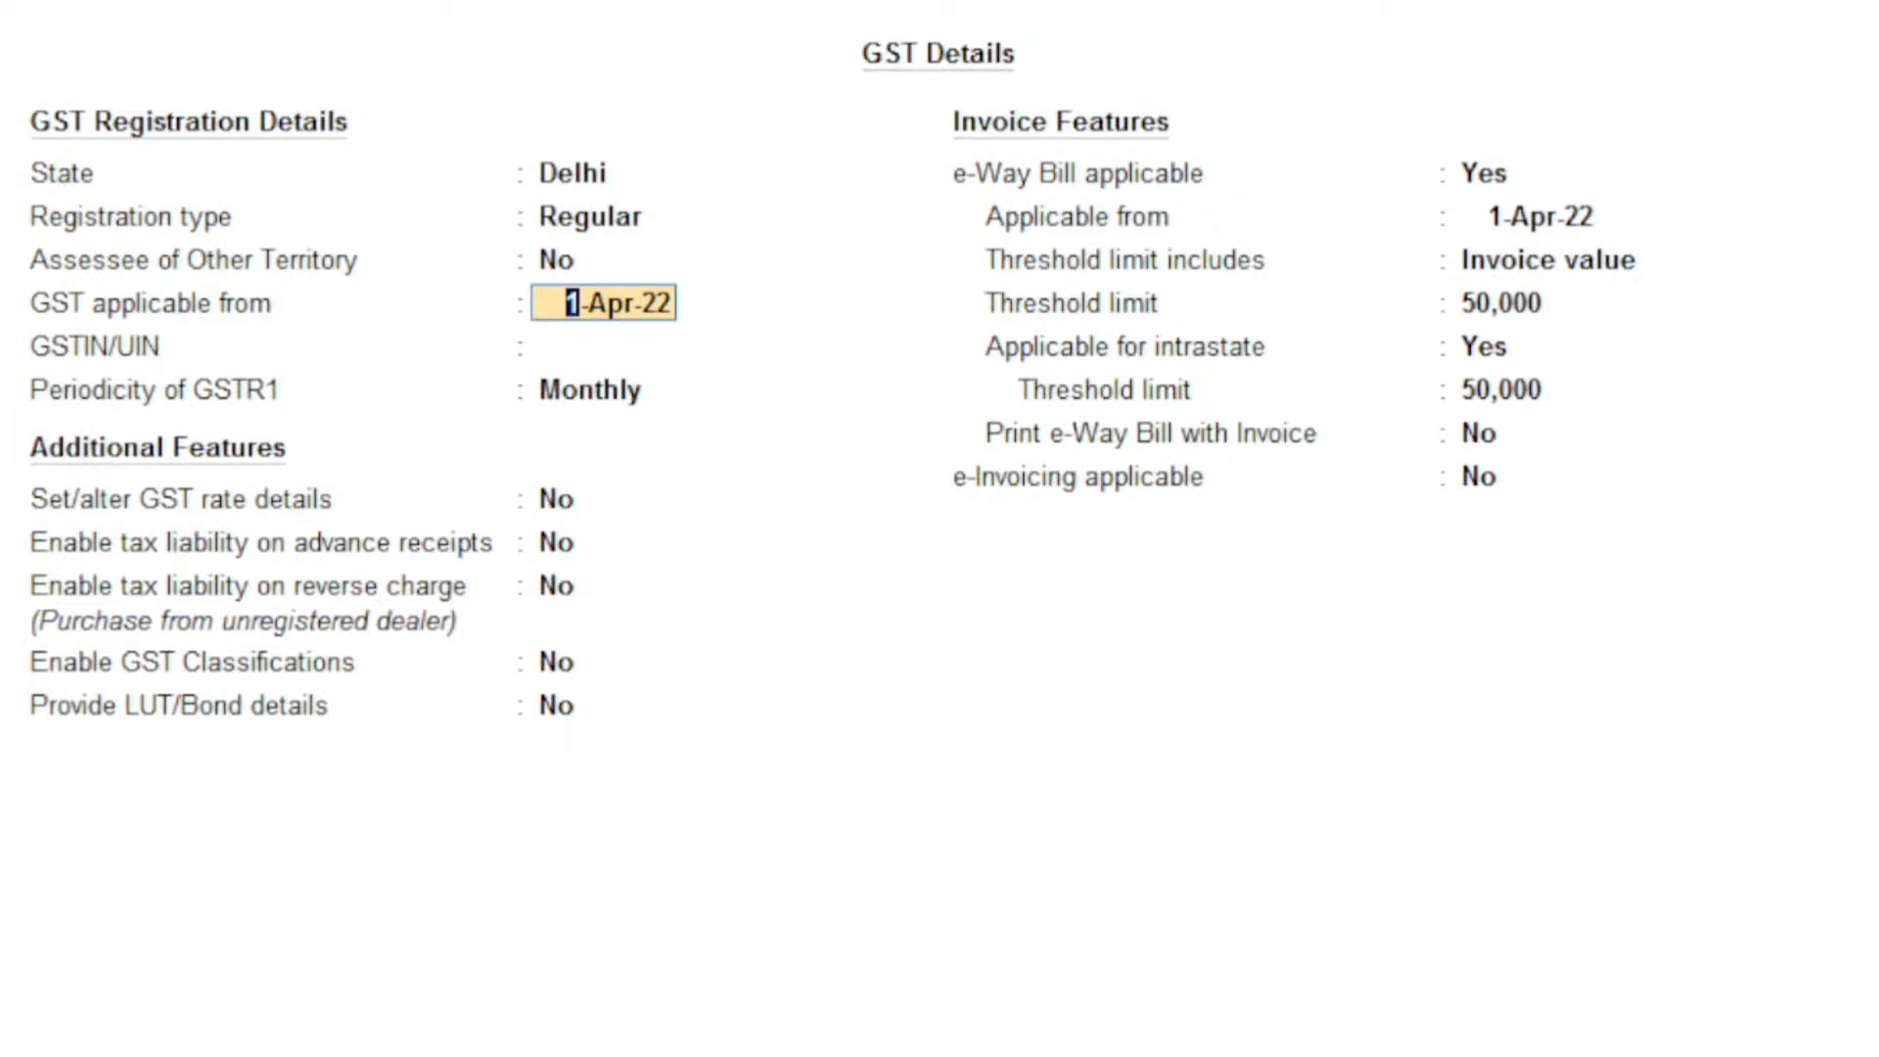
pyautogui.write('1.7.2017')
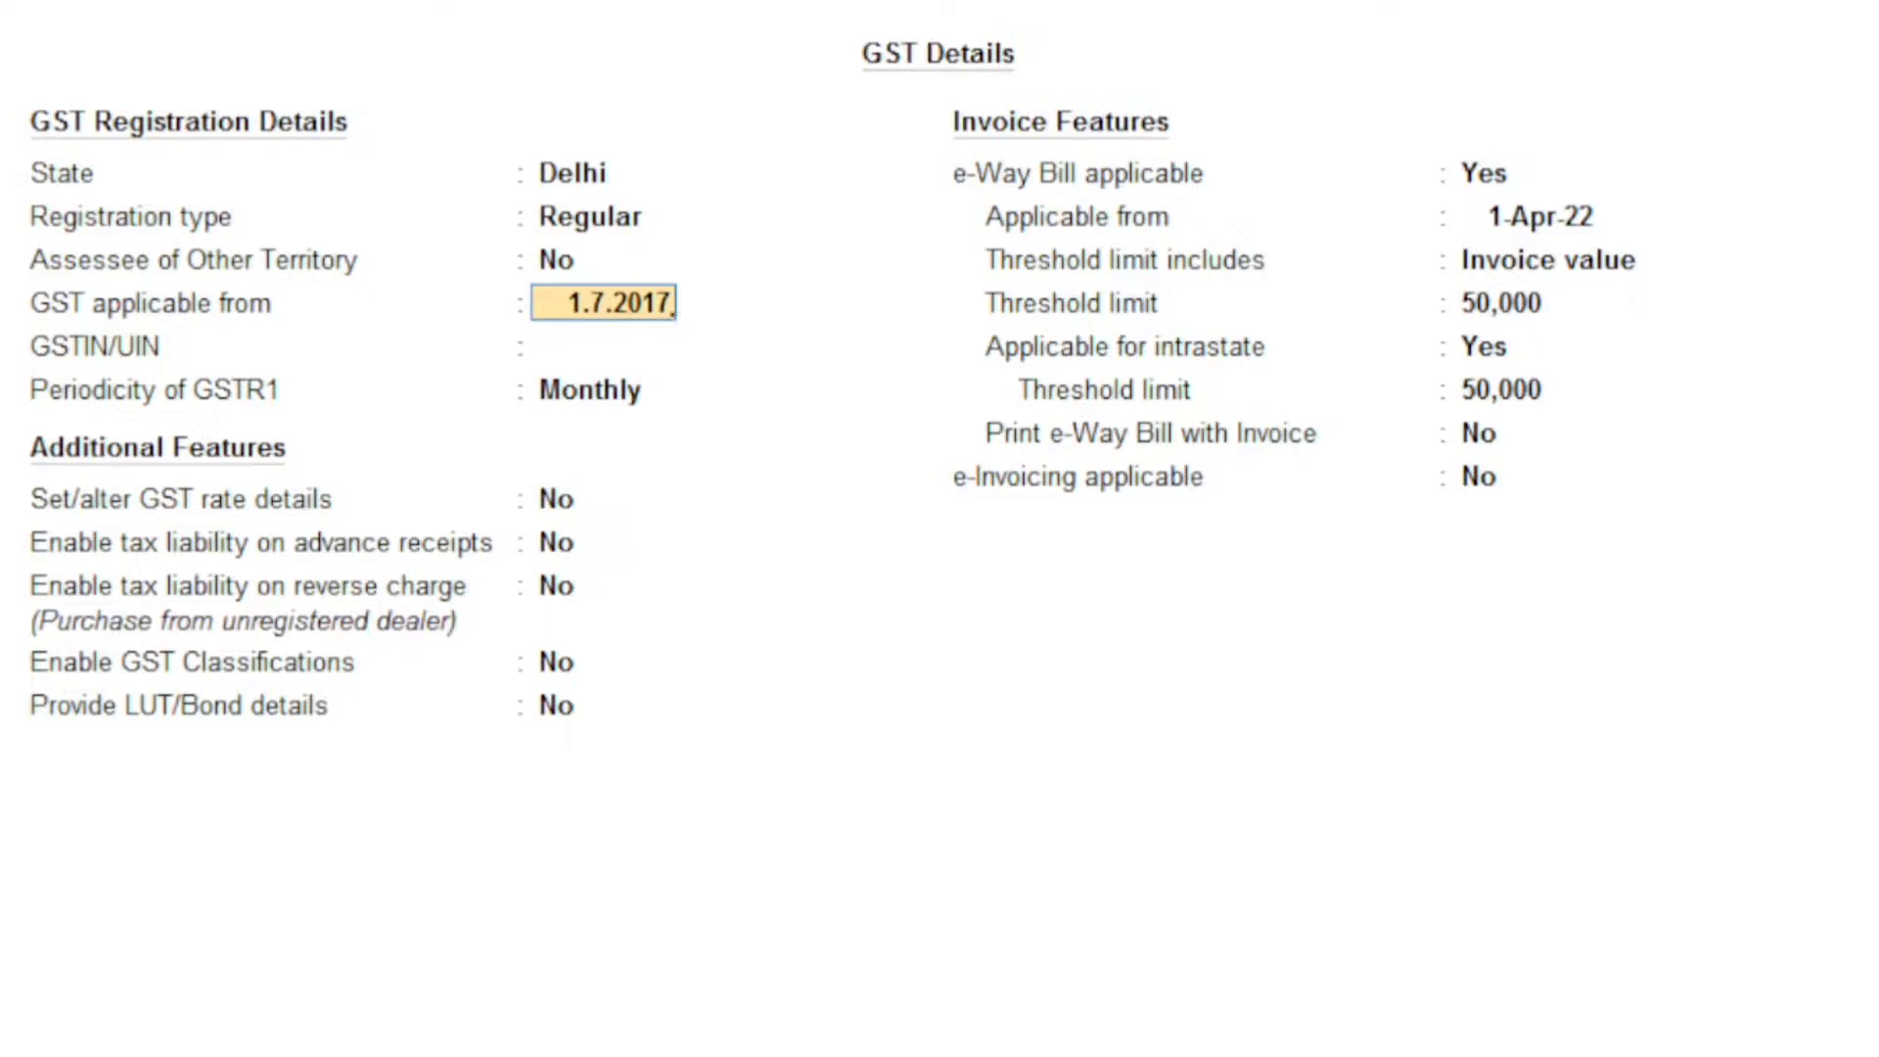
pyautogui.press('Return')
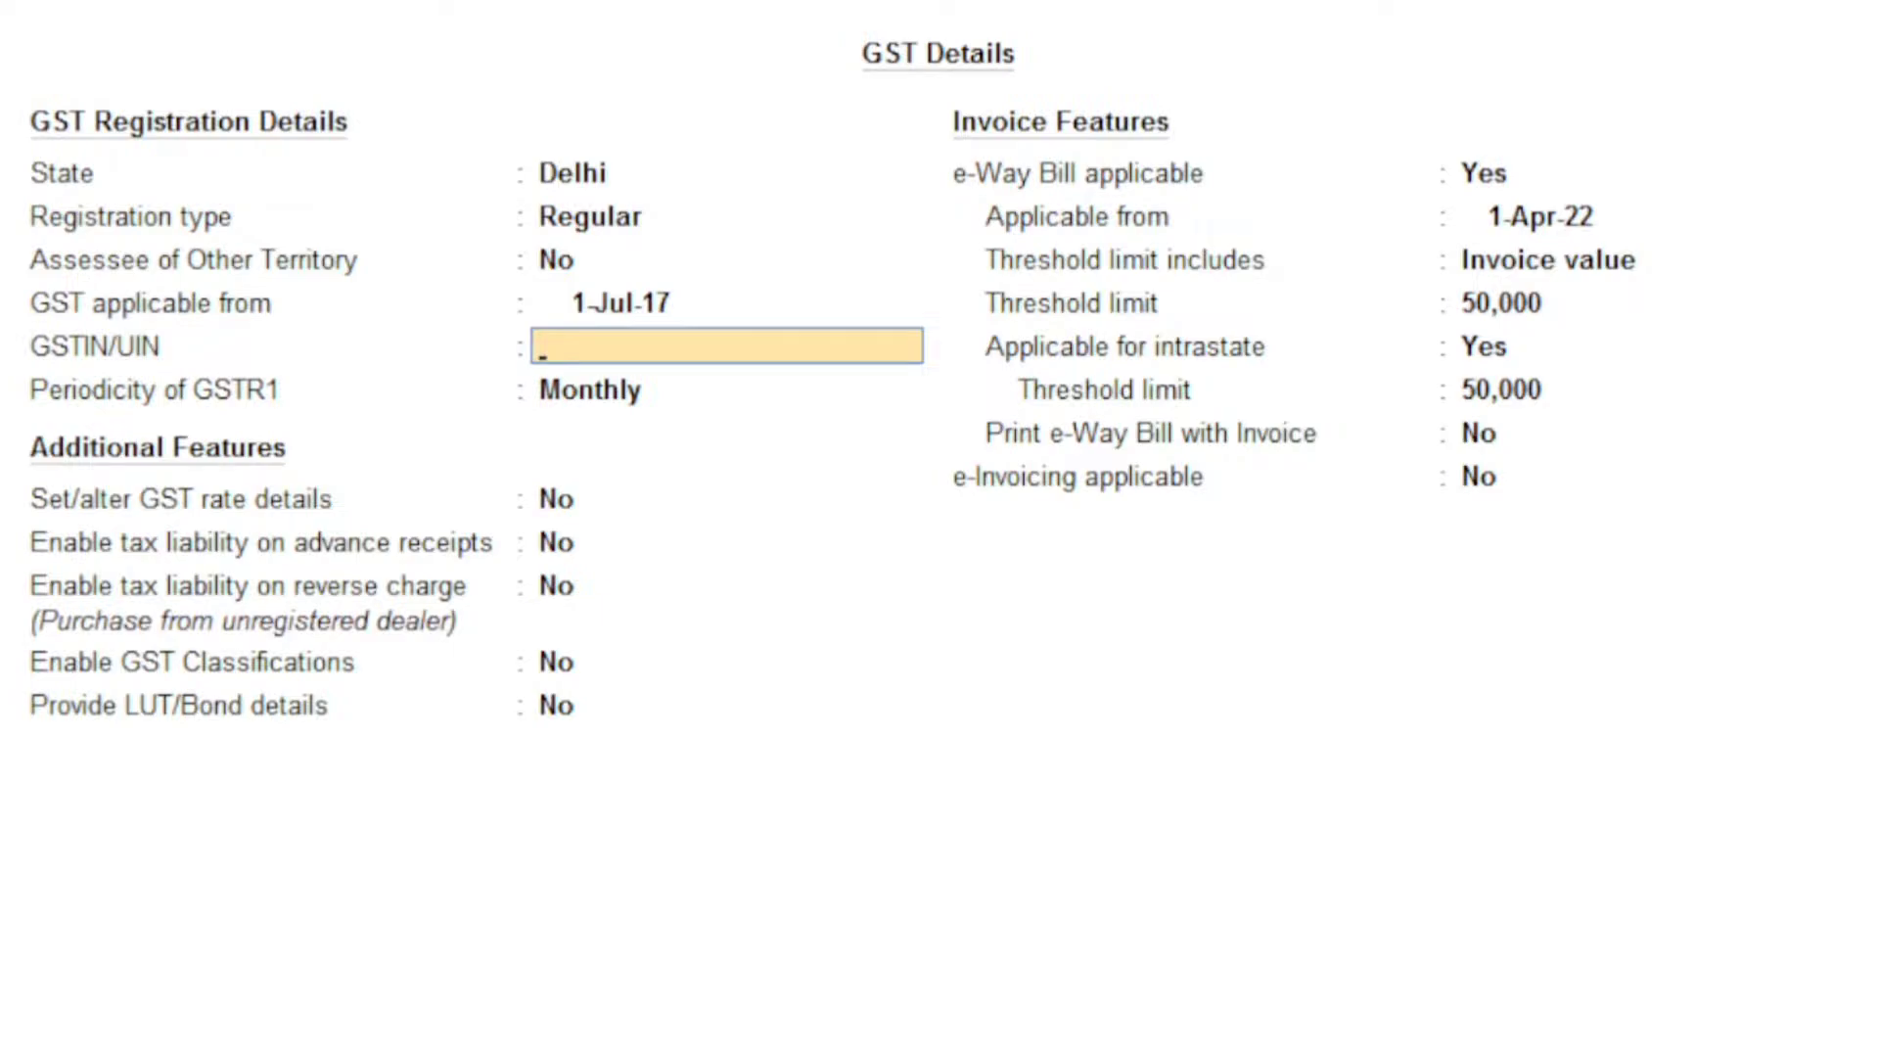
pyautogui.write('07AAAAA')
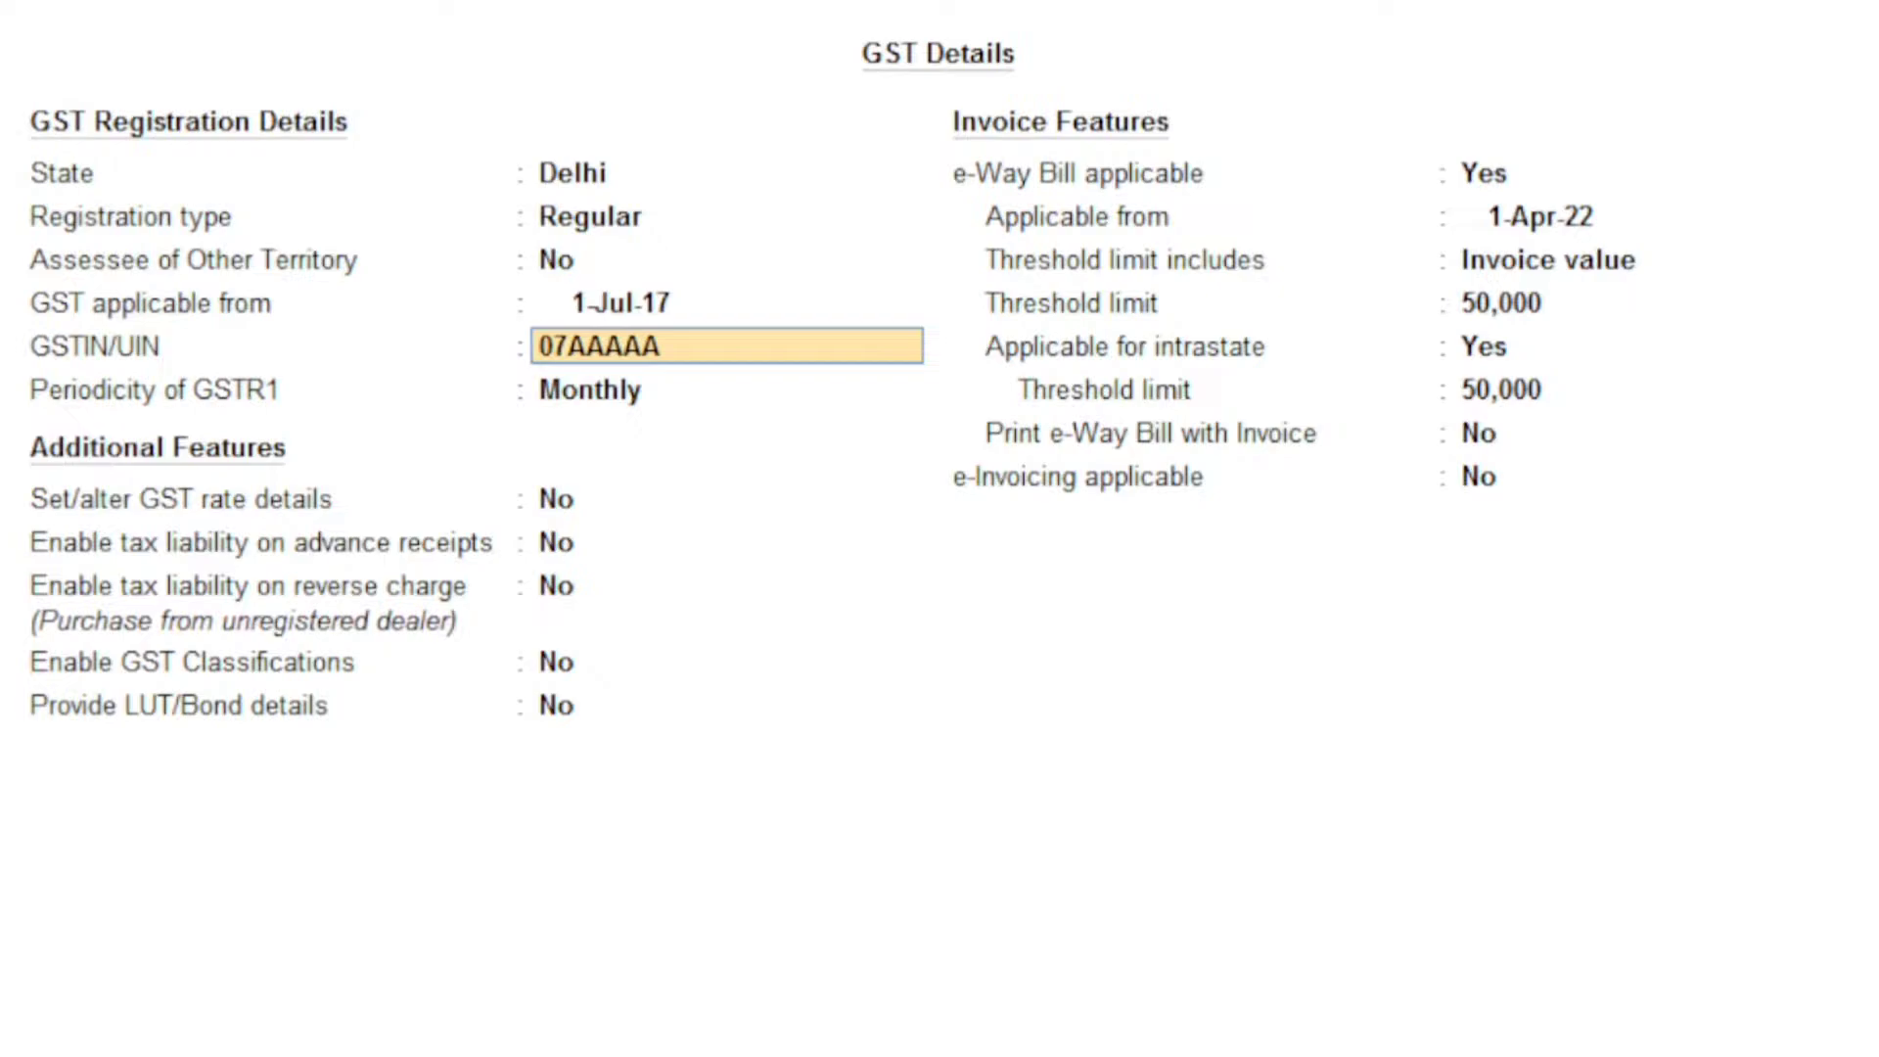
pyautogui.write('1234A1ZC')
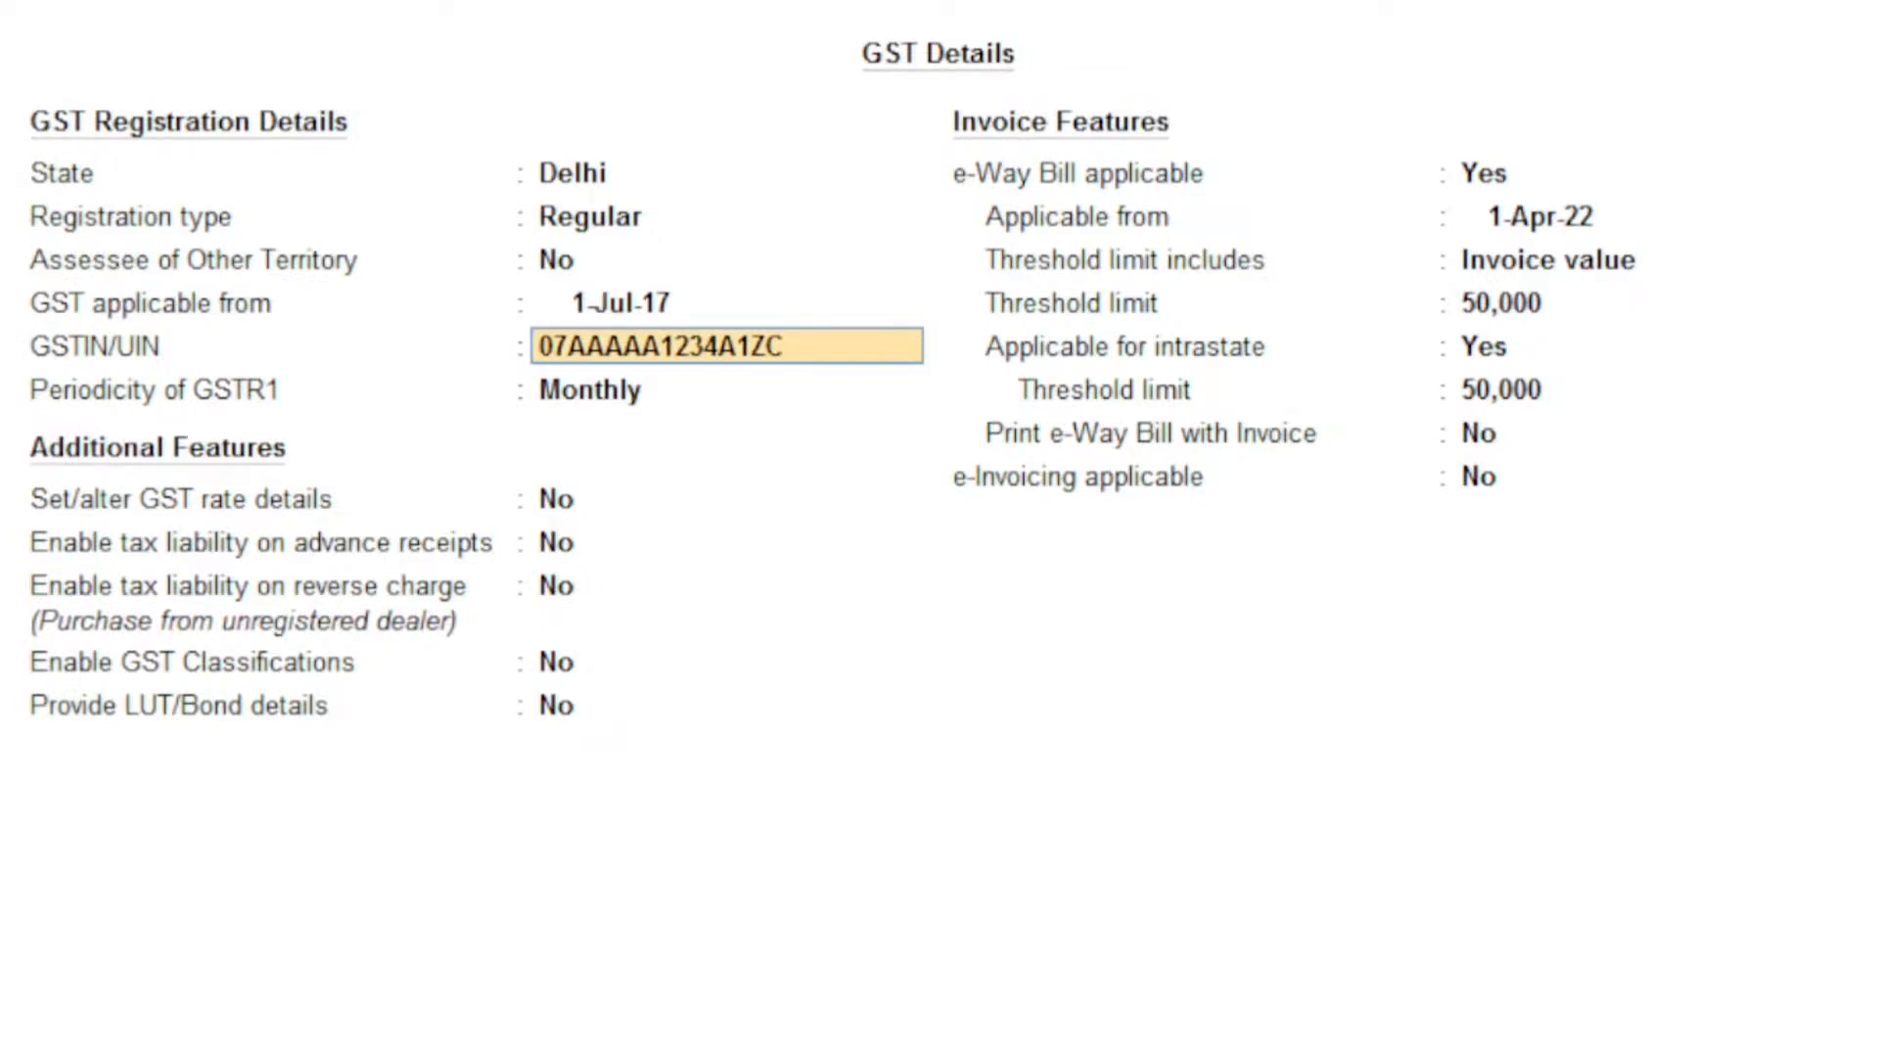
pyautogui.press('Return')
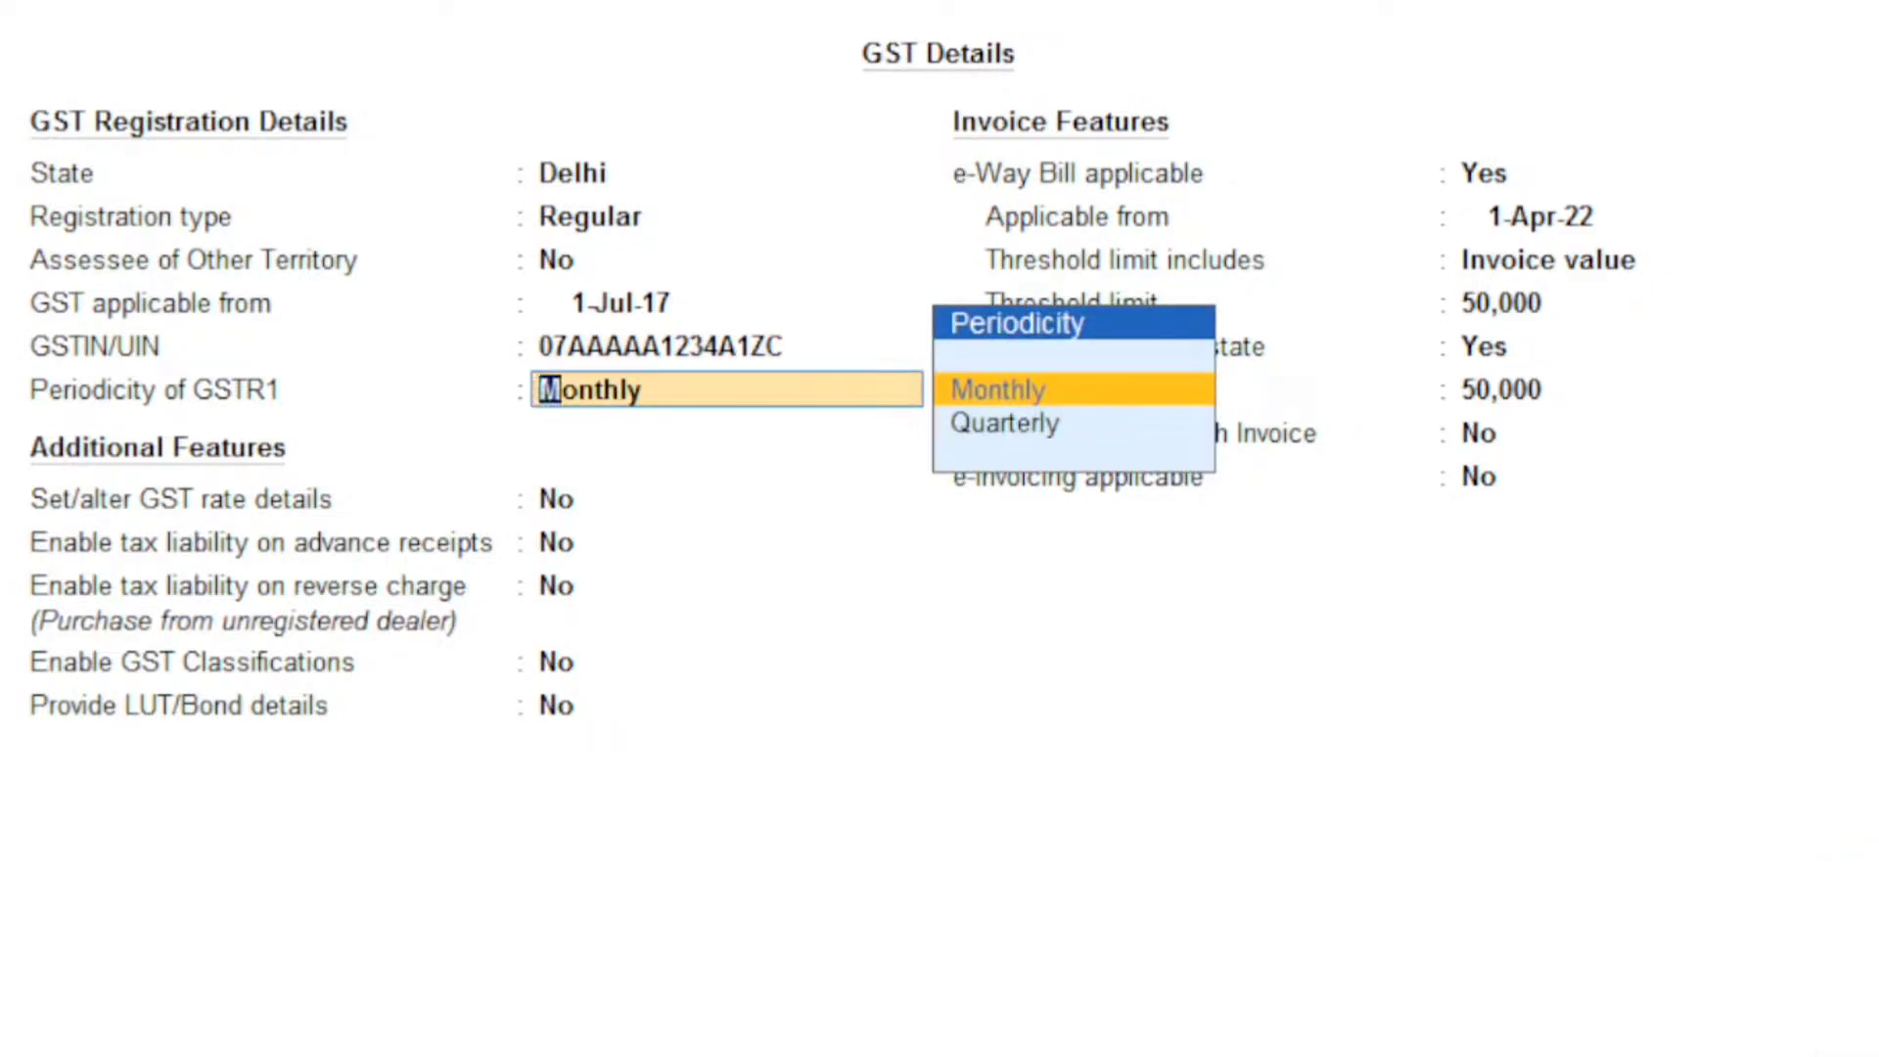
pyautogui.press('Return')
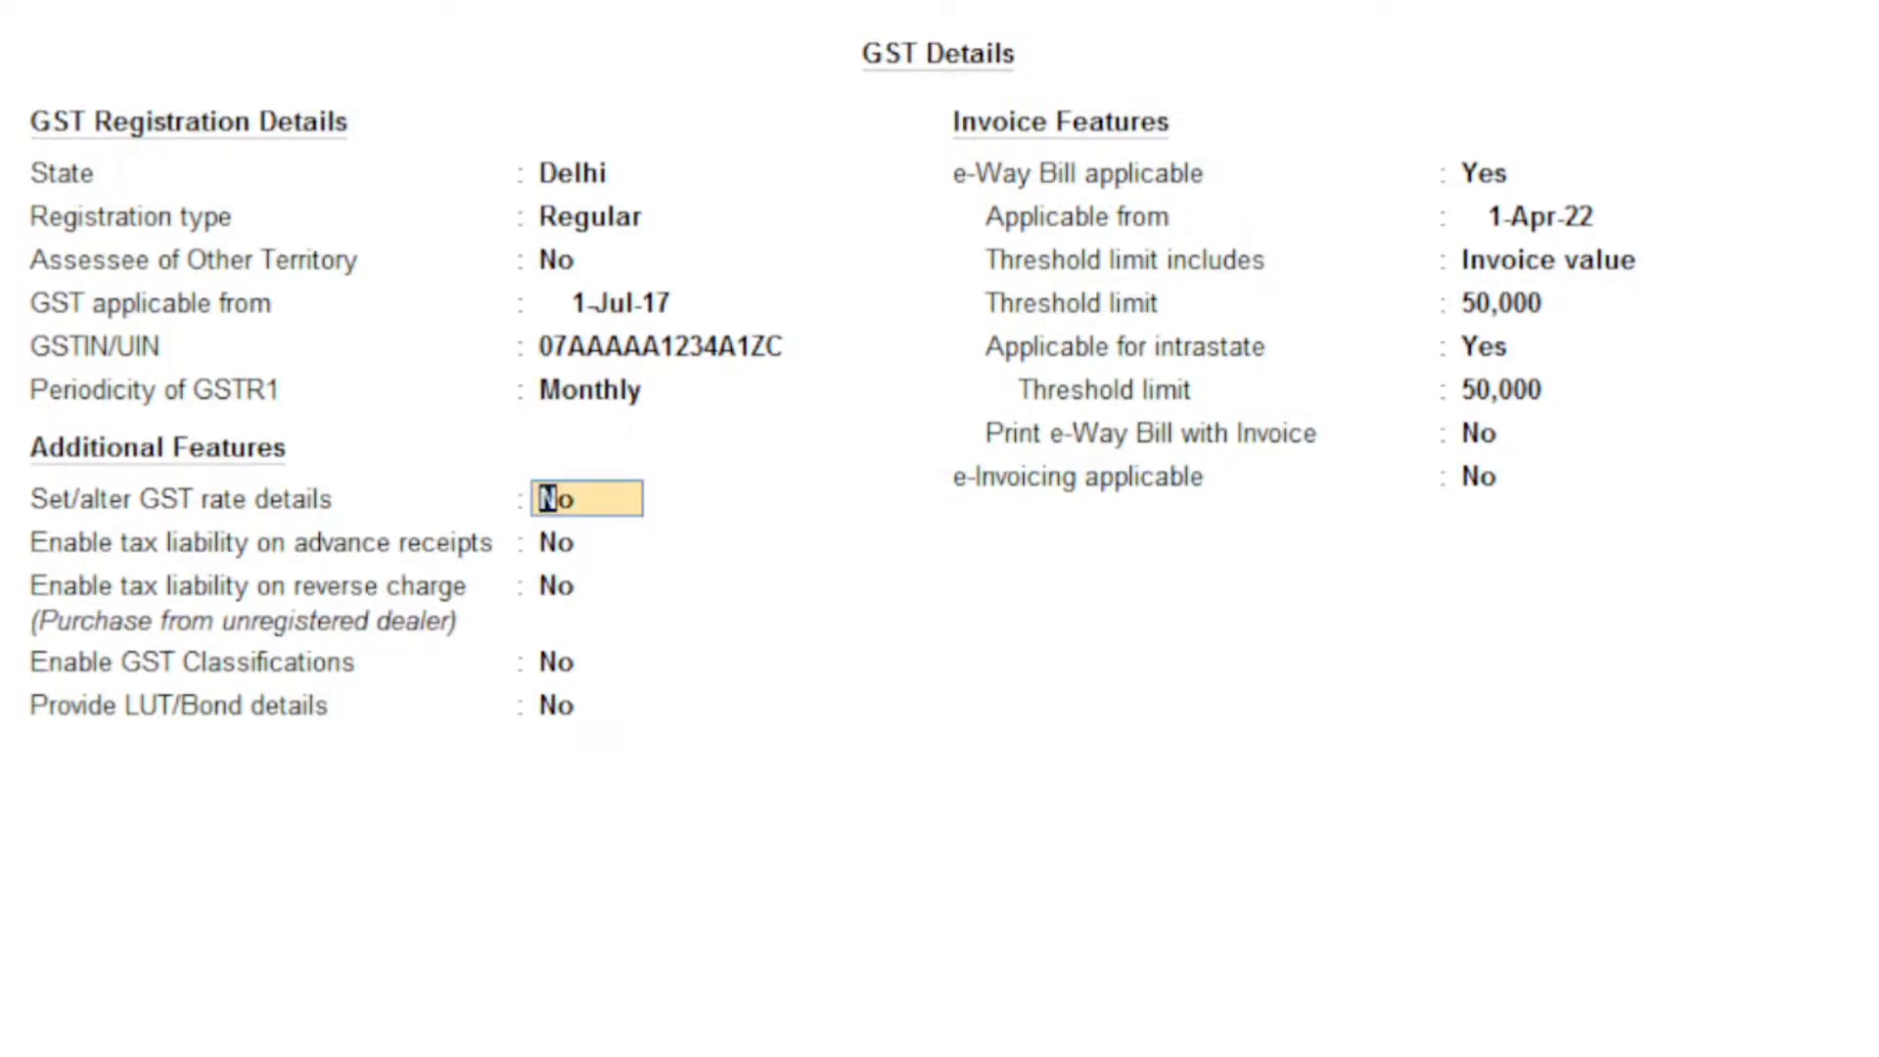
pyautogui.hotkey('ctrl', 'a')
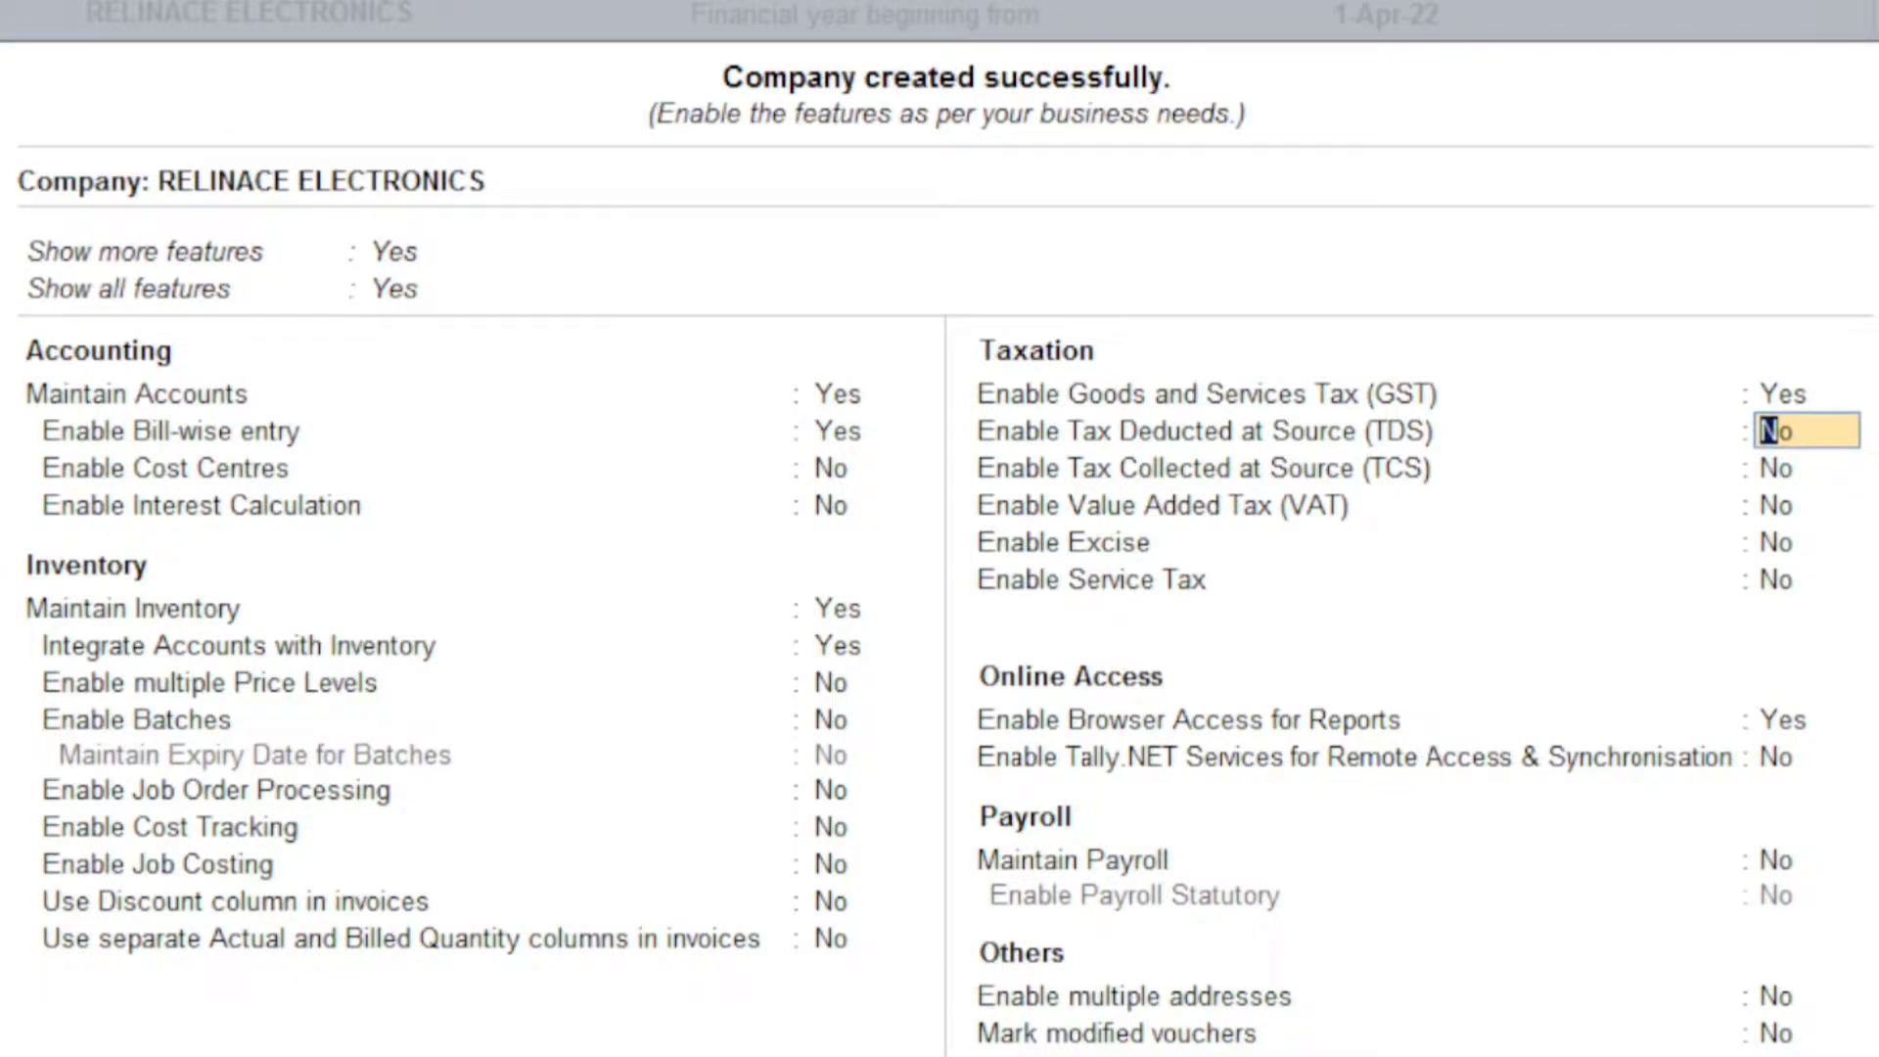
# Step: Accept the Company Features screen and switch to the Excel transaction sheet
pyautogui.hotkey('ctrl', 'a')
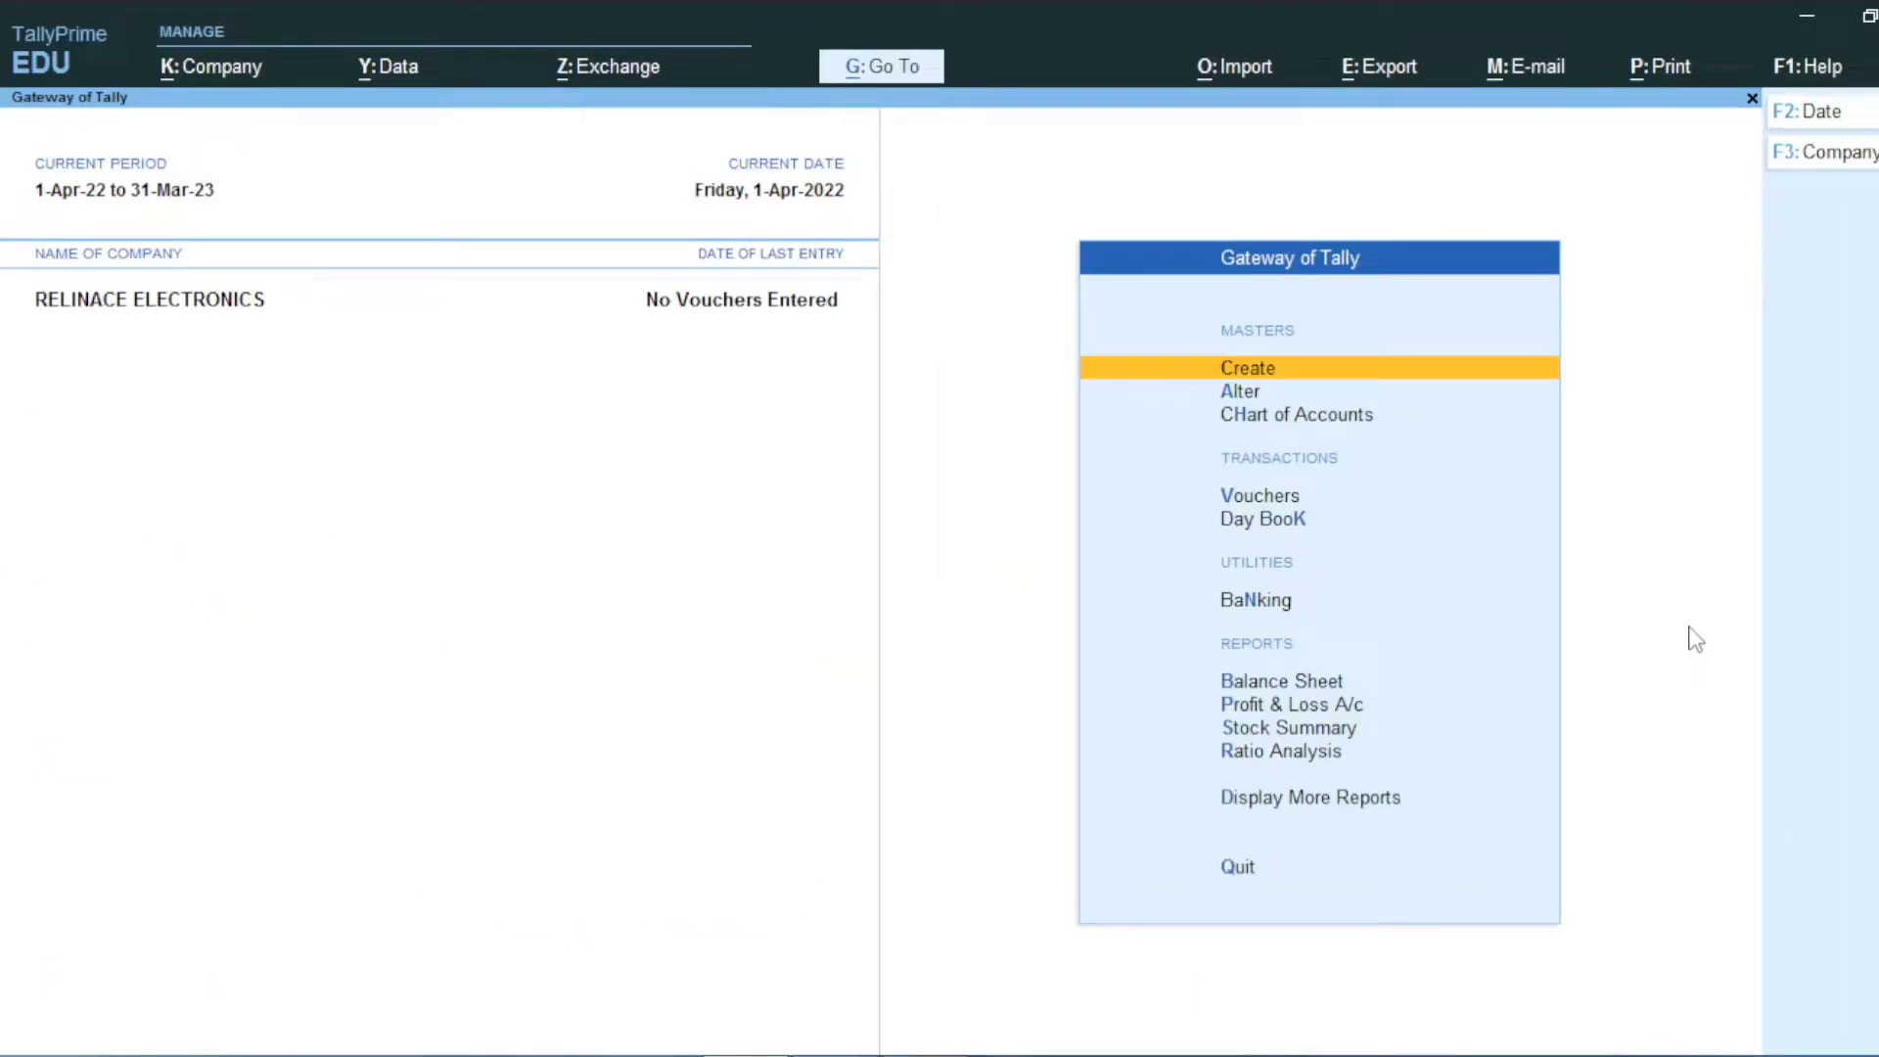
pyautogui.hotkey('alt', 'Tab')
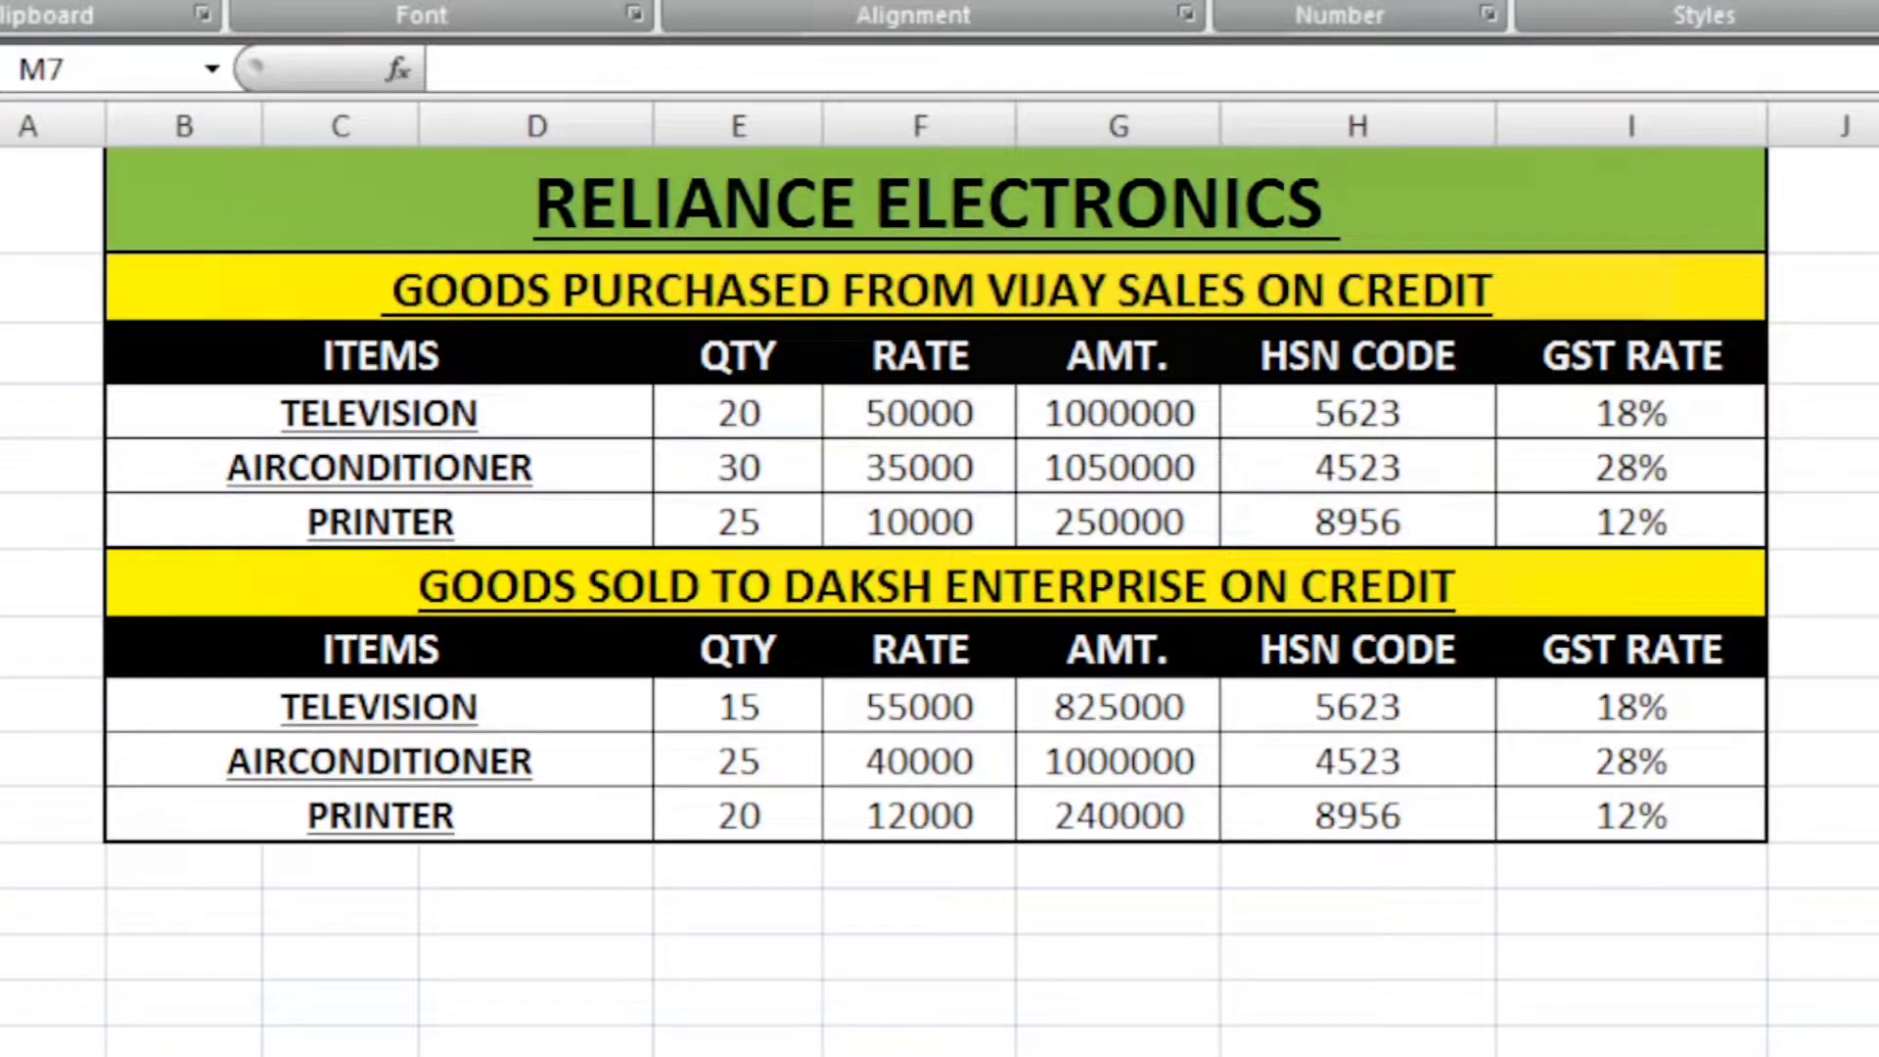
# Step: Start a Purchase voucher (F9) with supplier invoice no. 1 and a new party ledger VIJAY SALES
pyautogui.hotkey('alt', 'Tab')
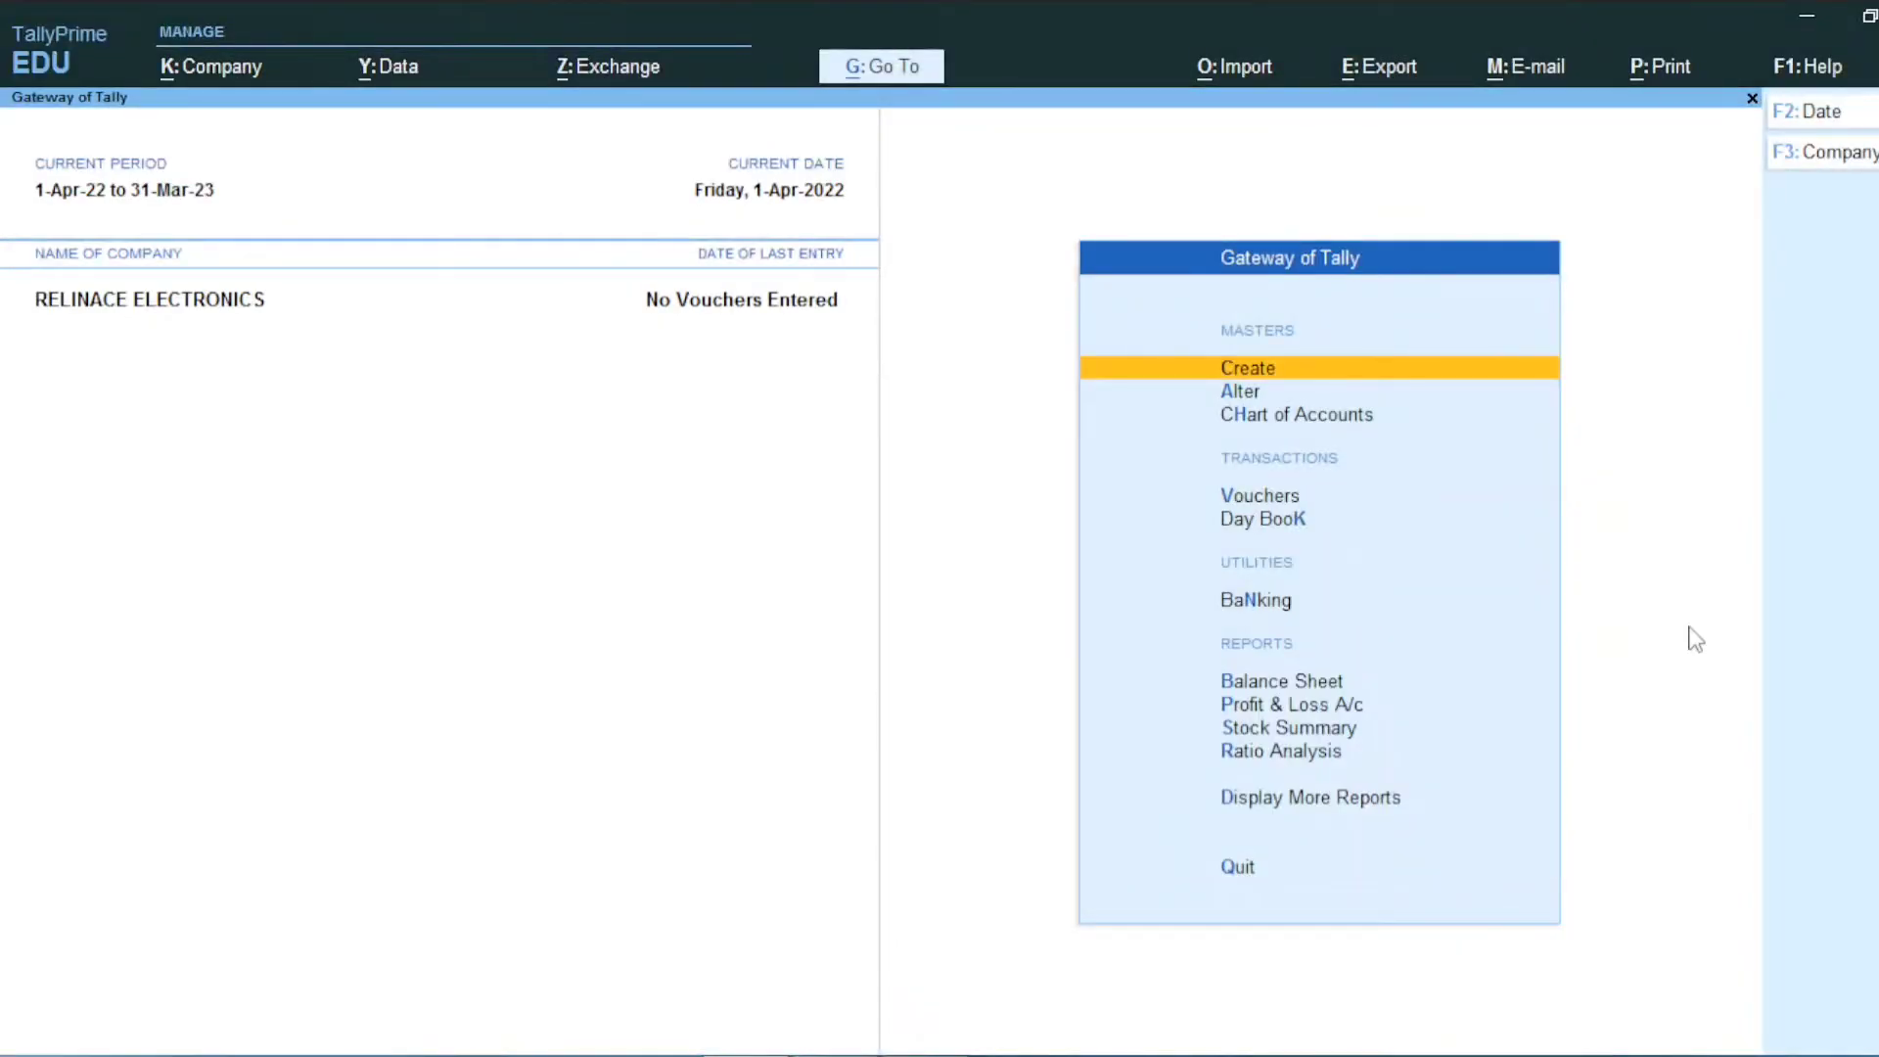
pyautogui.press('Down')
pyautogui.press('Down')
pyautogui.press('Down')
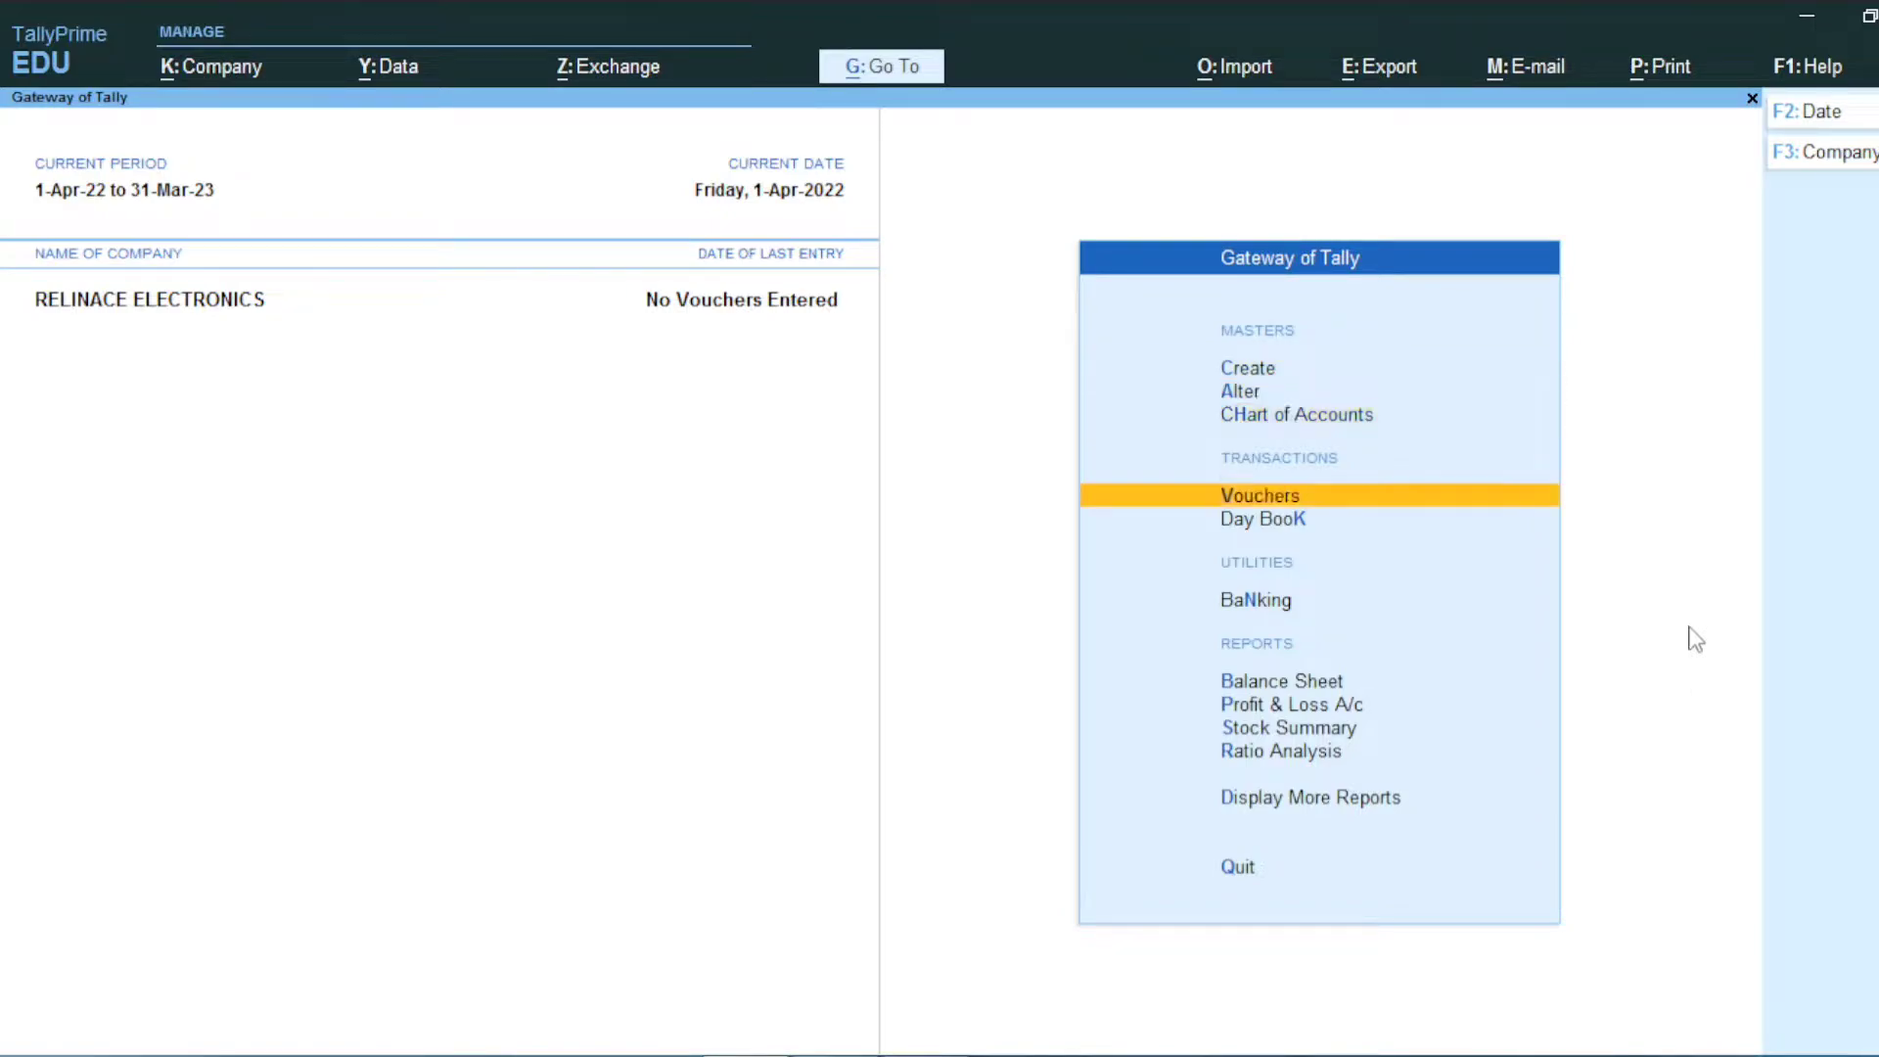
pyautogui.press('Return')
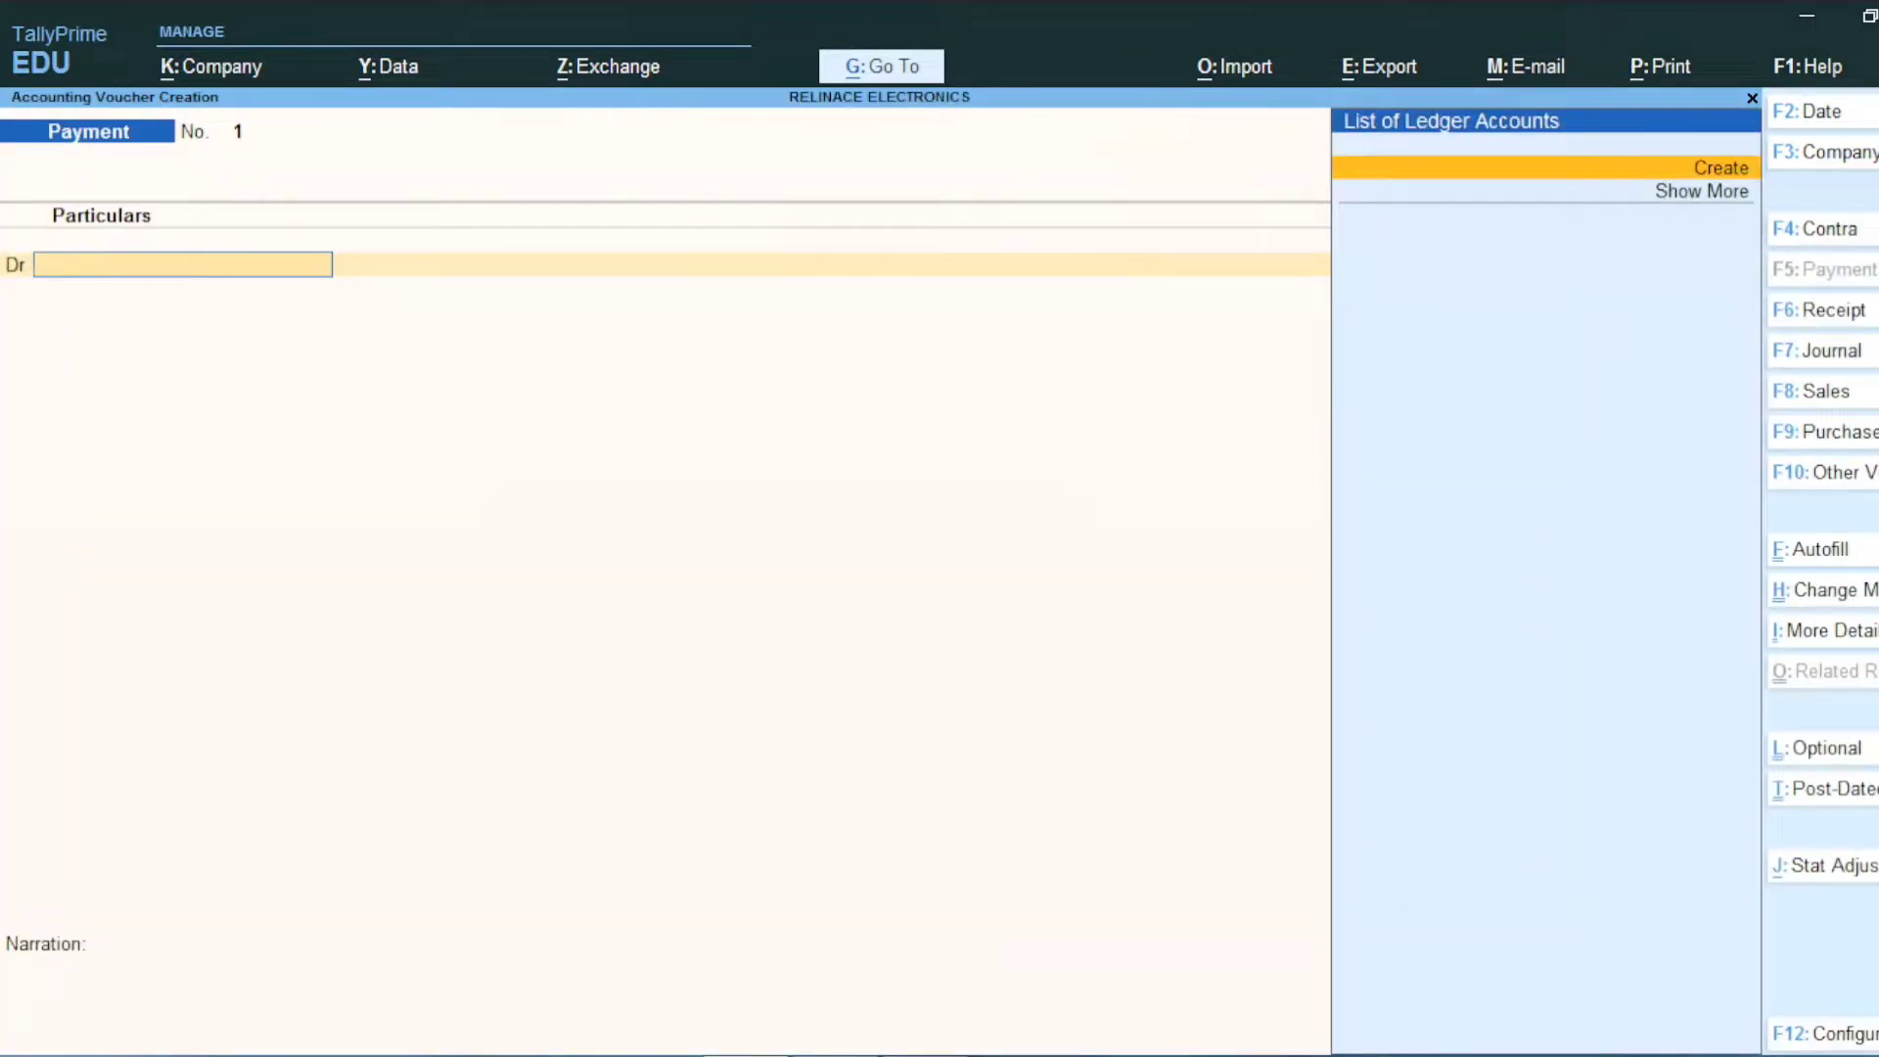
pyautogui.press('F9')
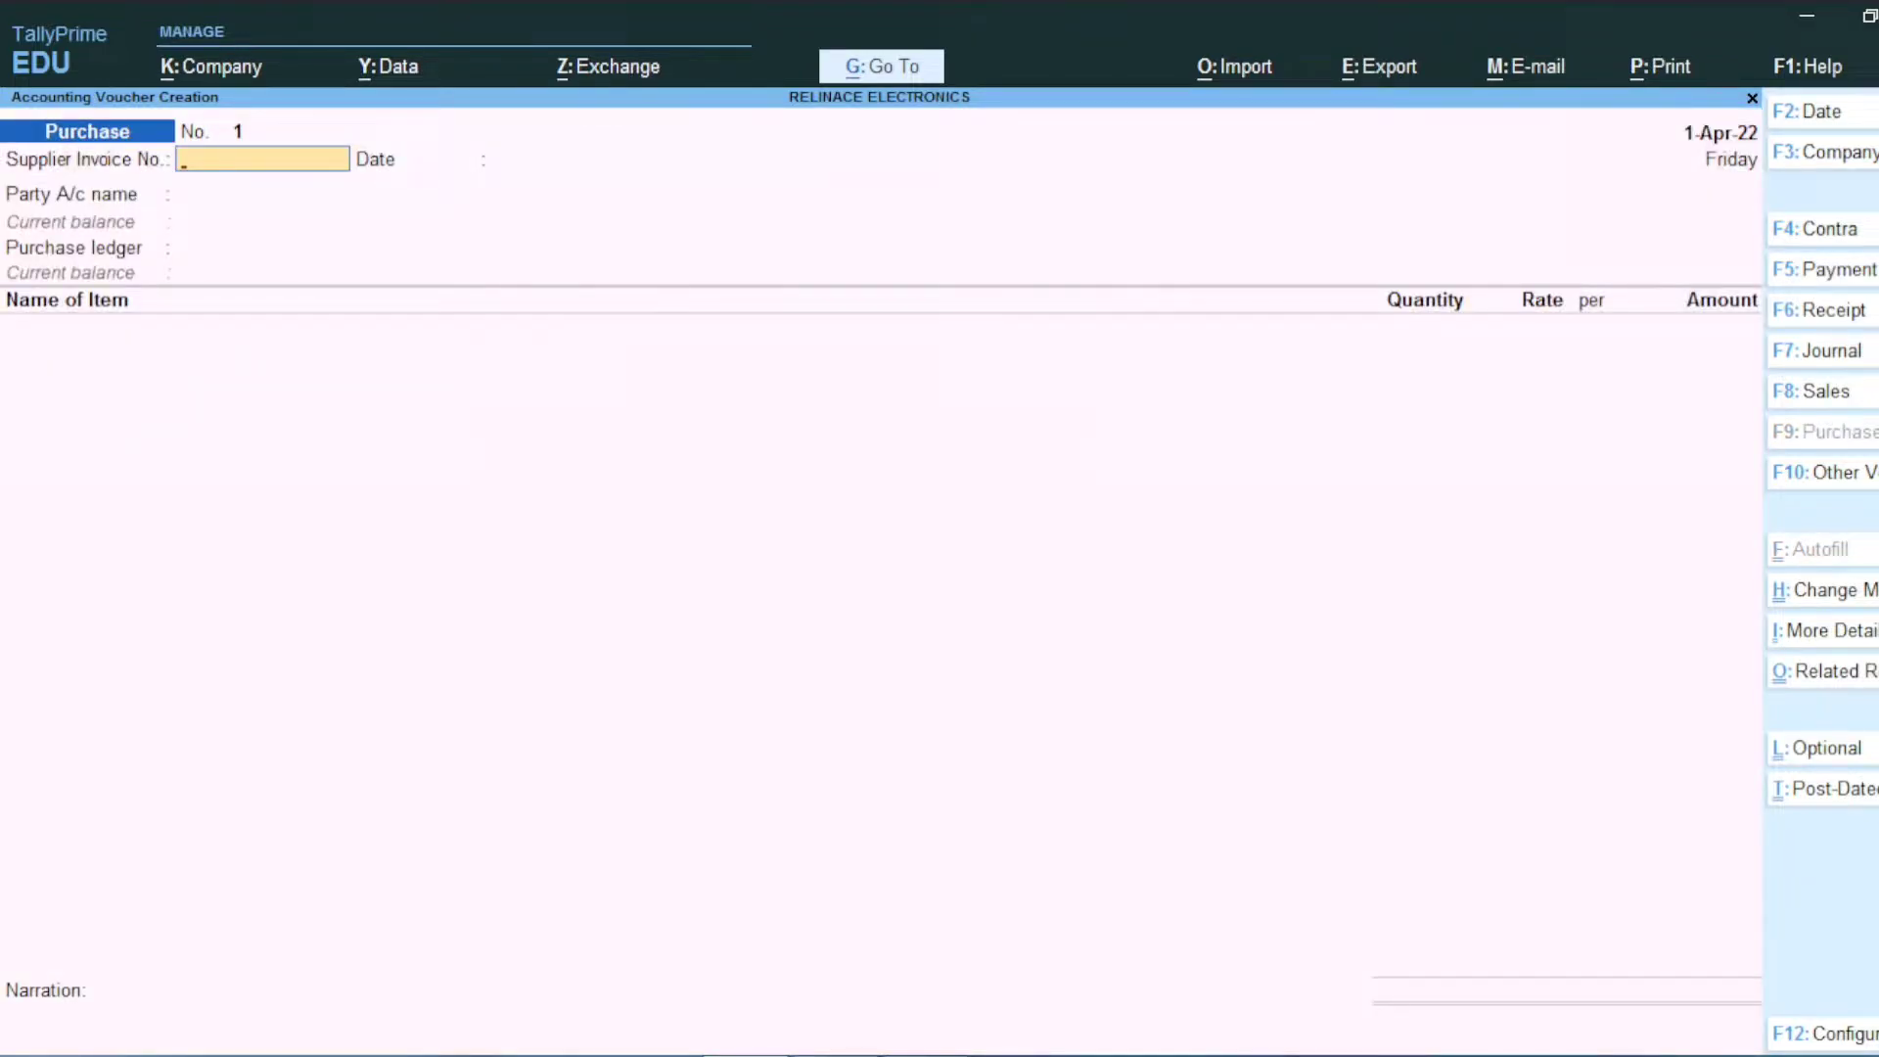
pyautogui.write('1')
pyautogui.press('Return')
pyautogui.press('Return')
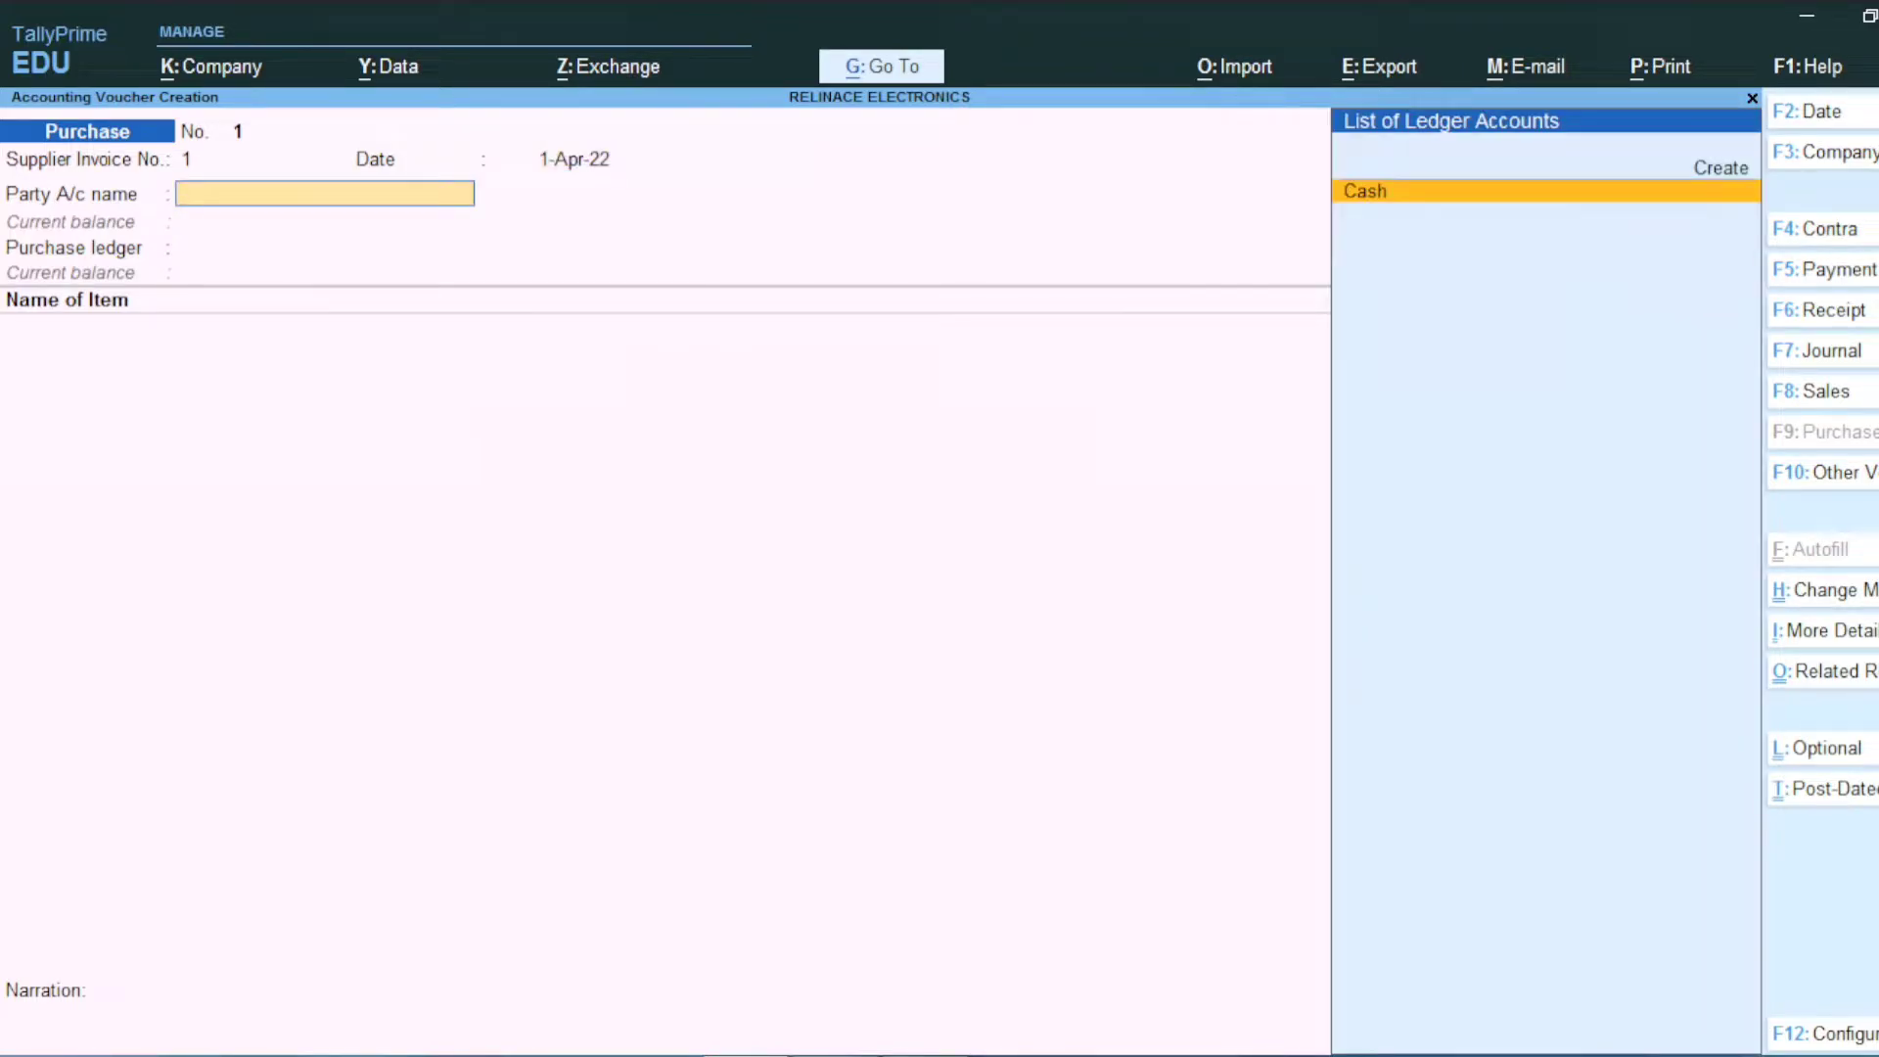
pyautogui.hotkey('alt', 'c')
pyautogui.write('VIJAY SALES')
# Step: Put VIJAY SALES under Sundry Creditors with address A-5, PATEL NAGAR
pyautogui.press('Return')
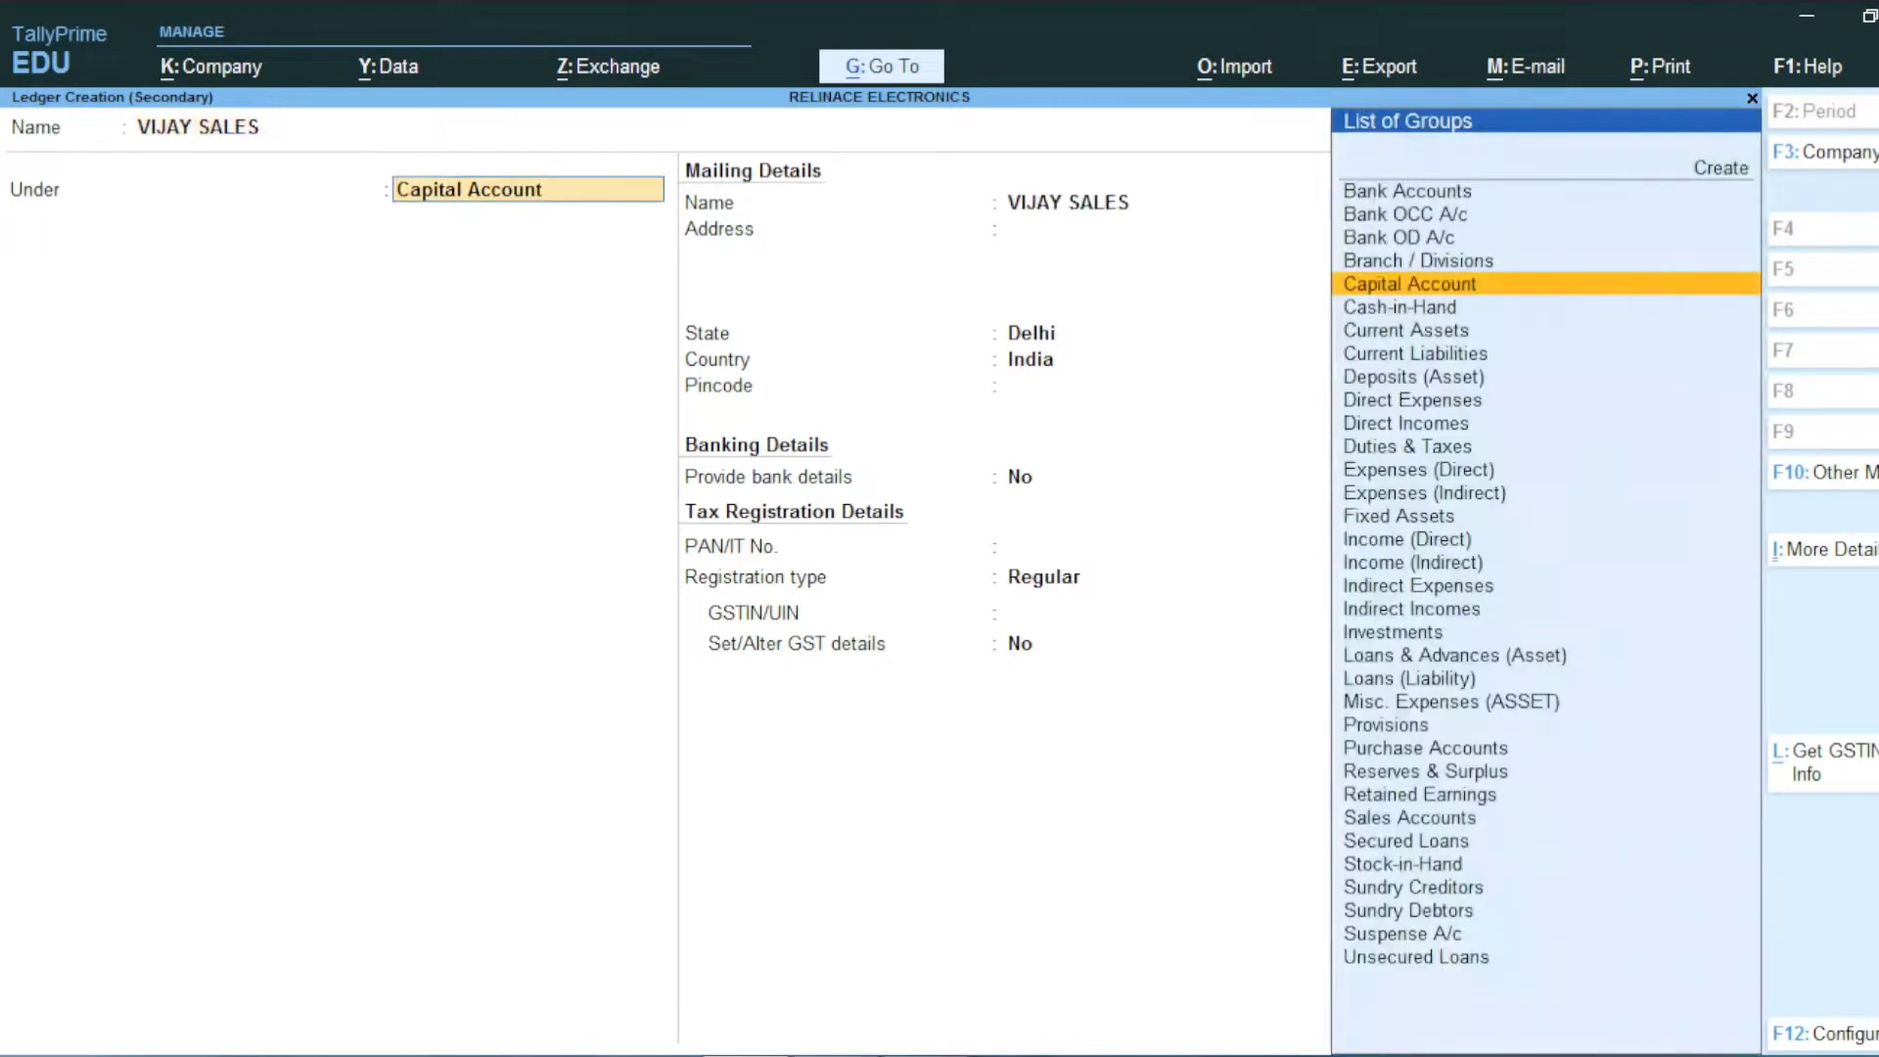
pyautogui.write('CRE')
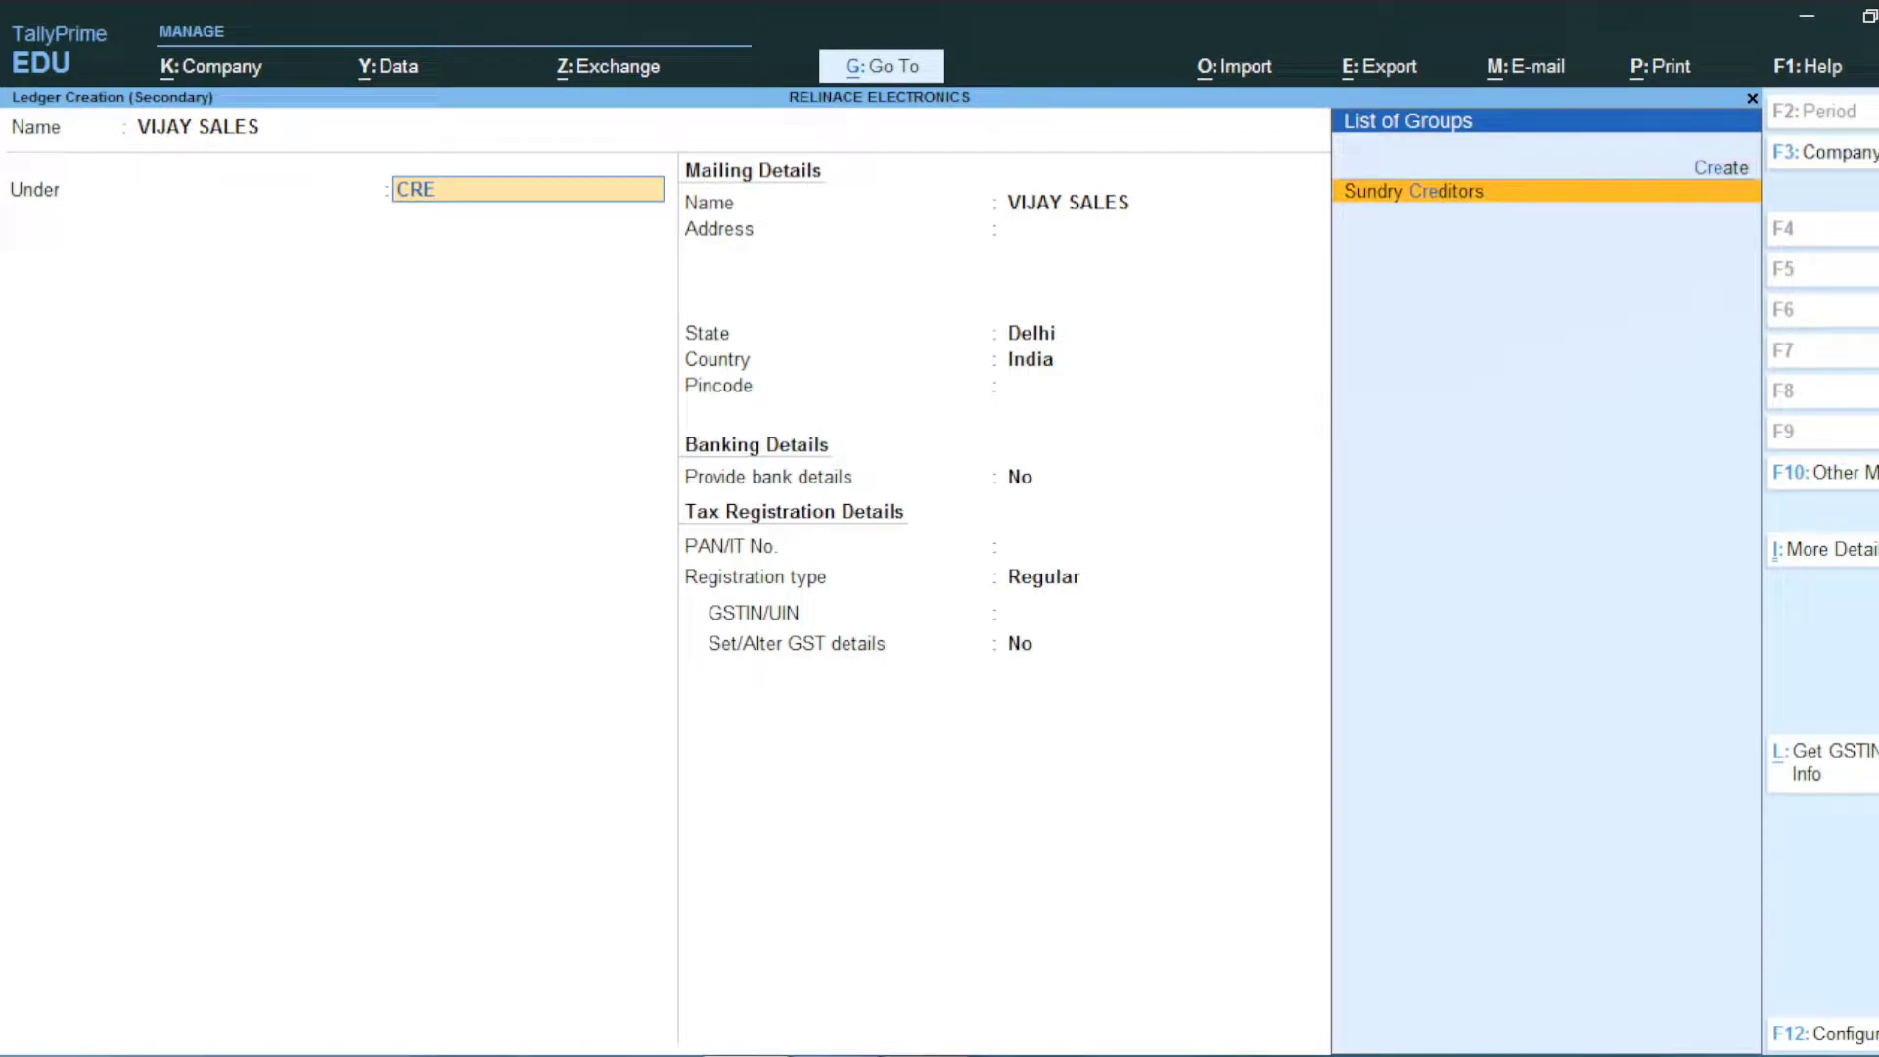
pyautogui.press('Return')
pyautogui.press('Return')
pyautogui.press('Return')
pyautogui.press('Return')
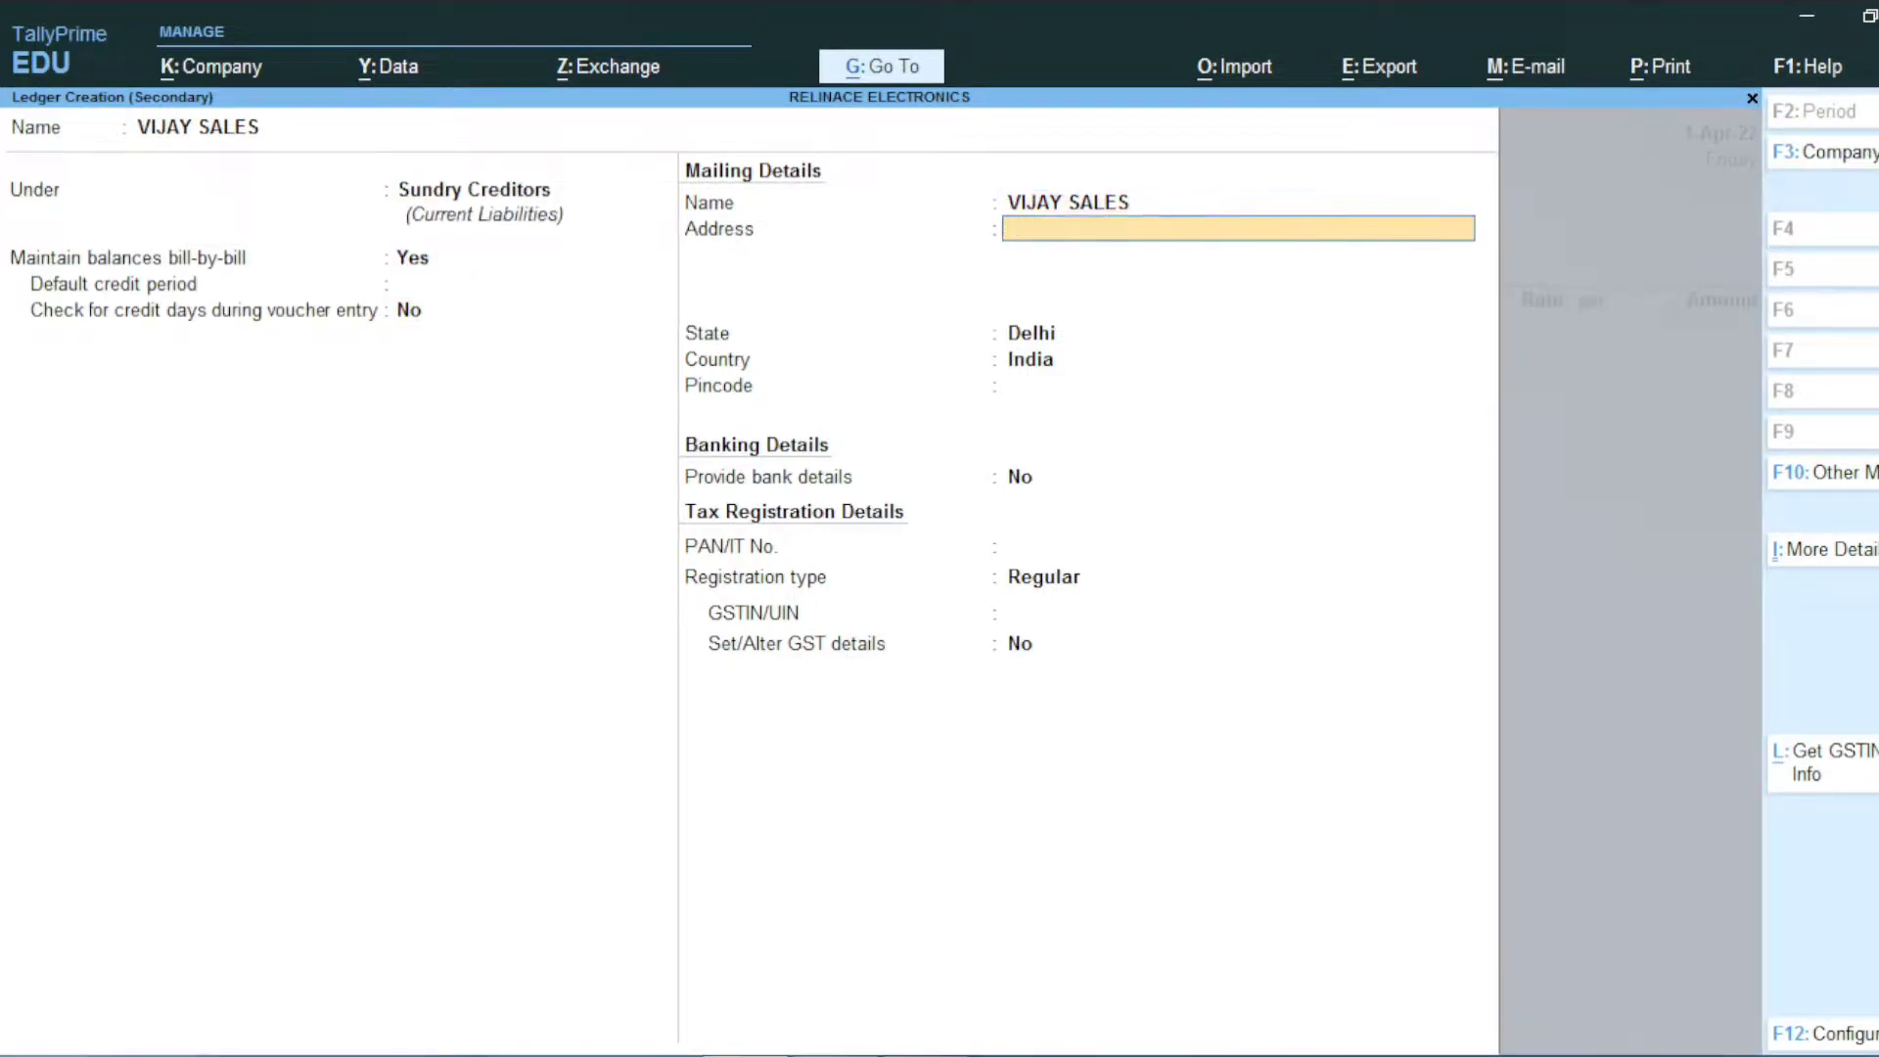
pyautogui.press('Return')
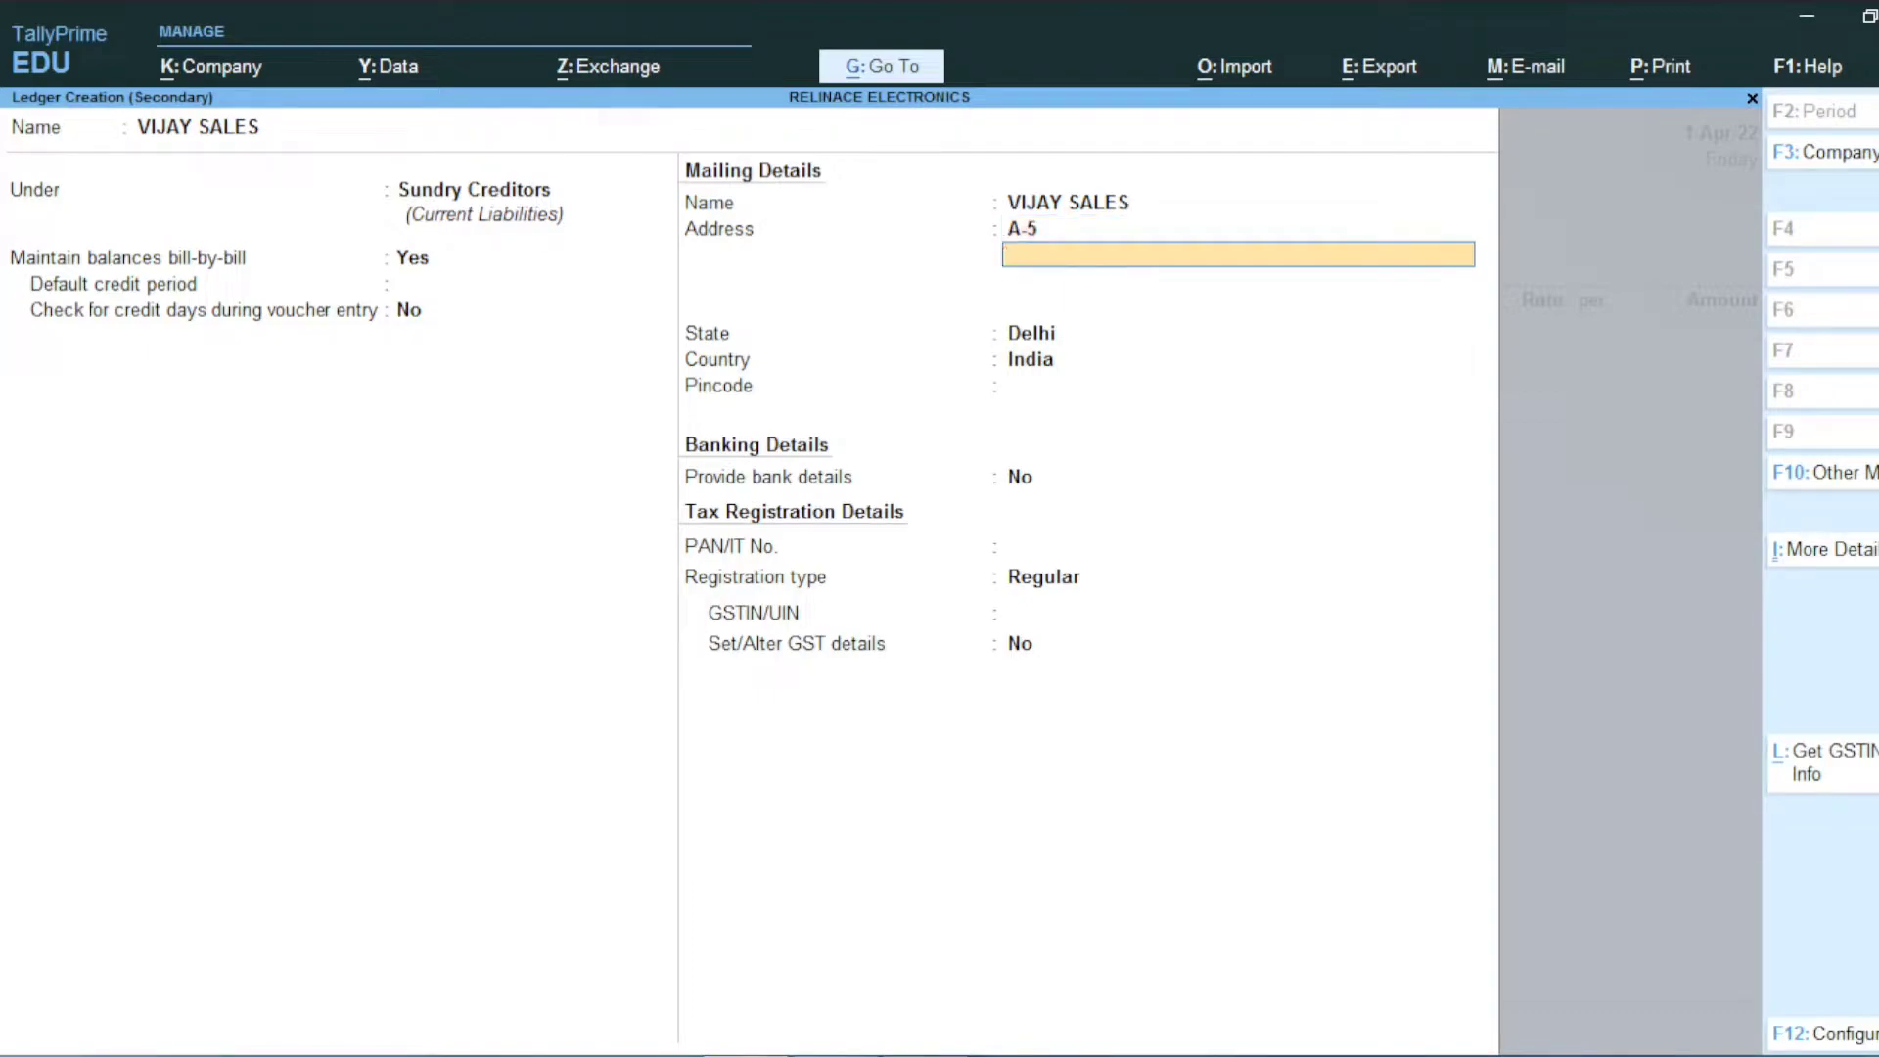
pyautogui.press('Return')
pyautogui.press('Return')
pyautogui.press('Return')
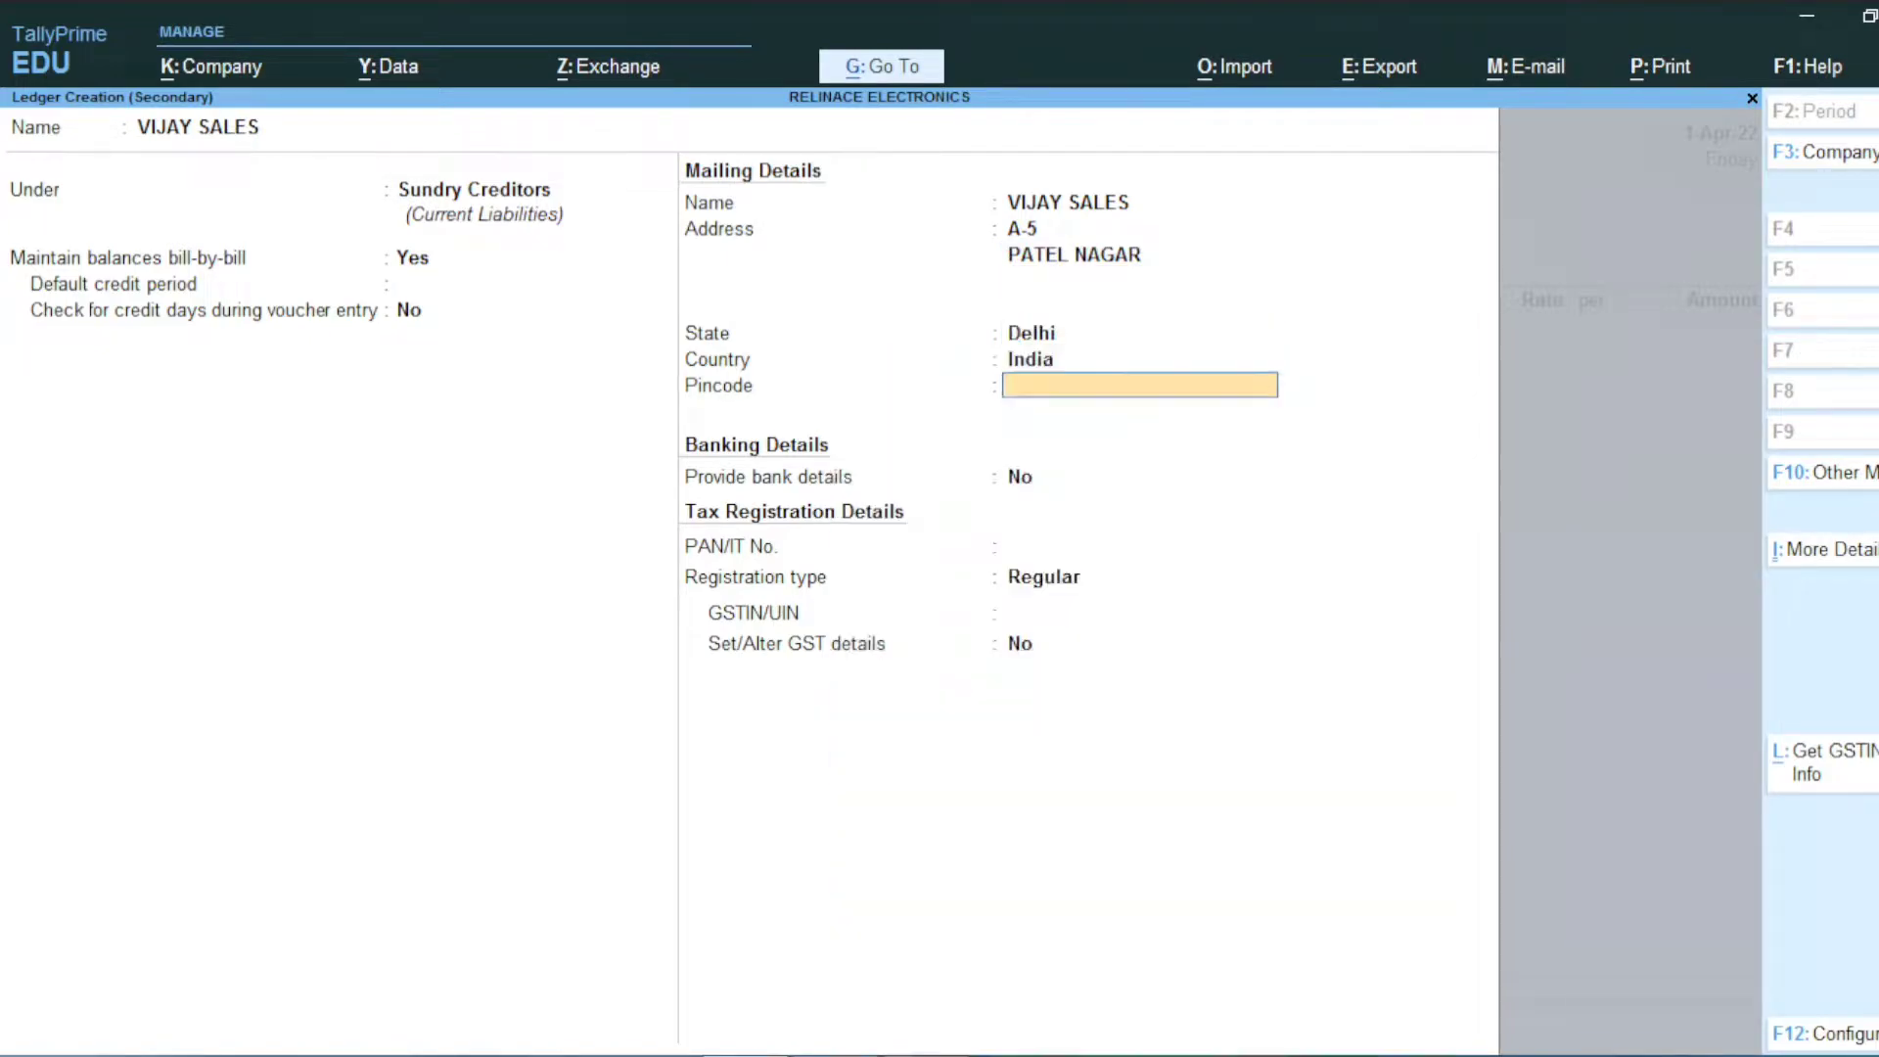
pyautogui.press('Return')
pyautogui.press('Return')
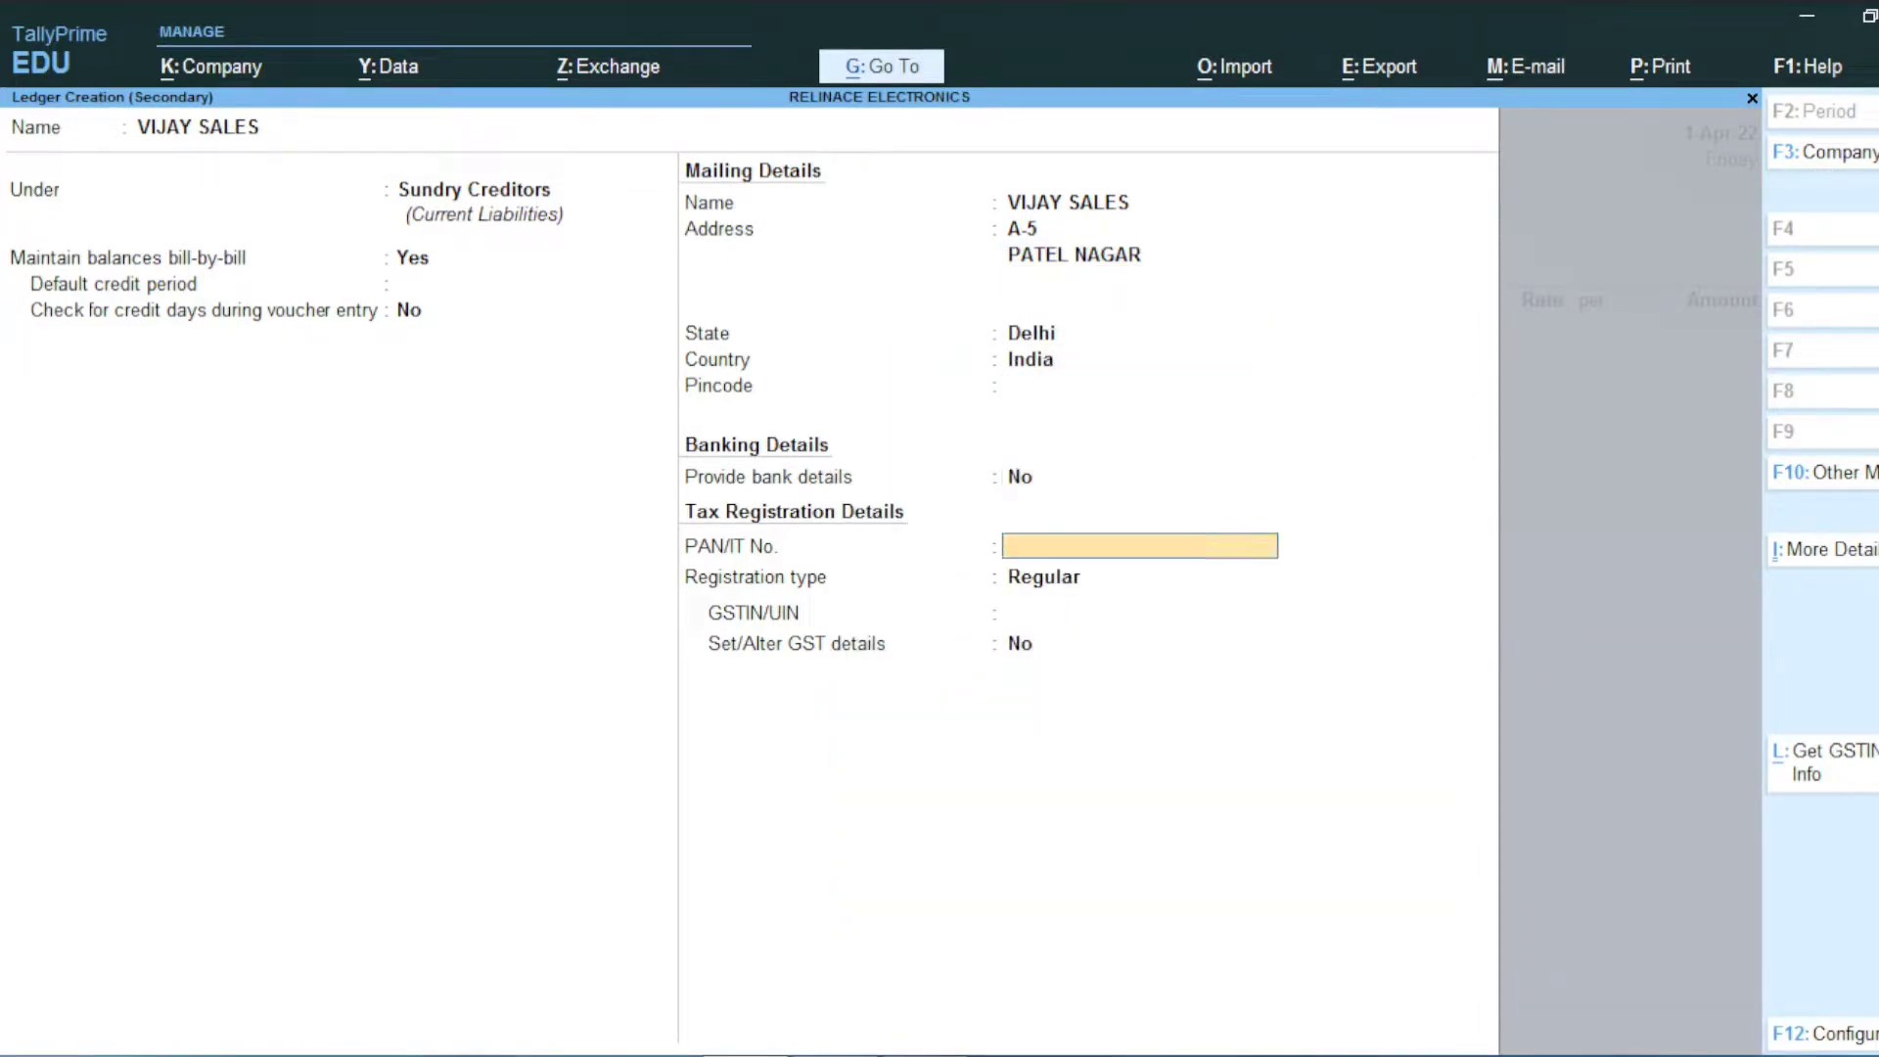
pyautogui.press('Return')
pyautogui.press('Return')
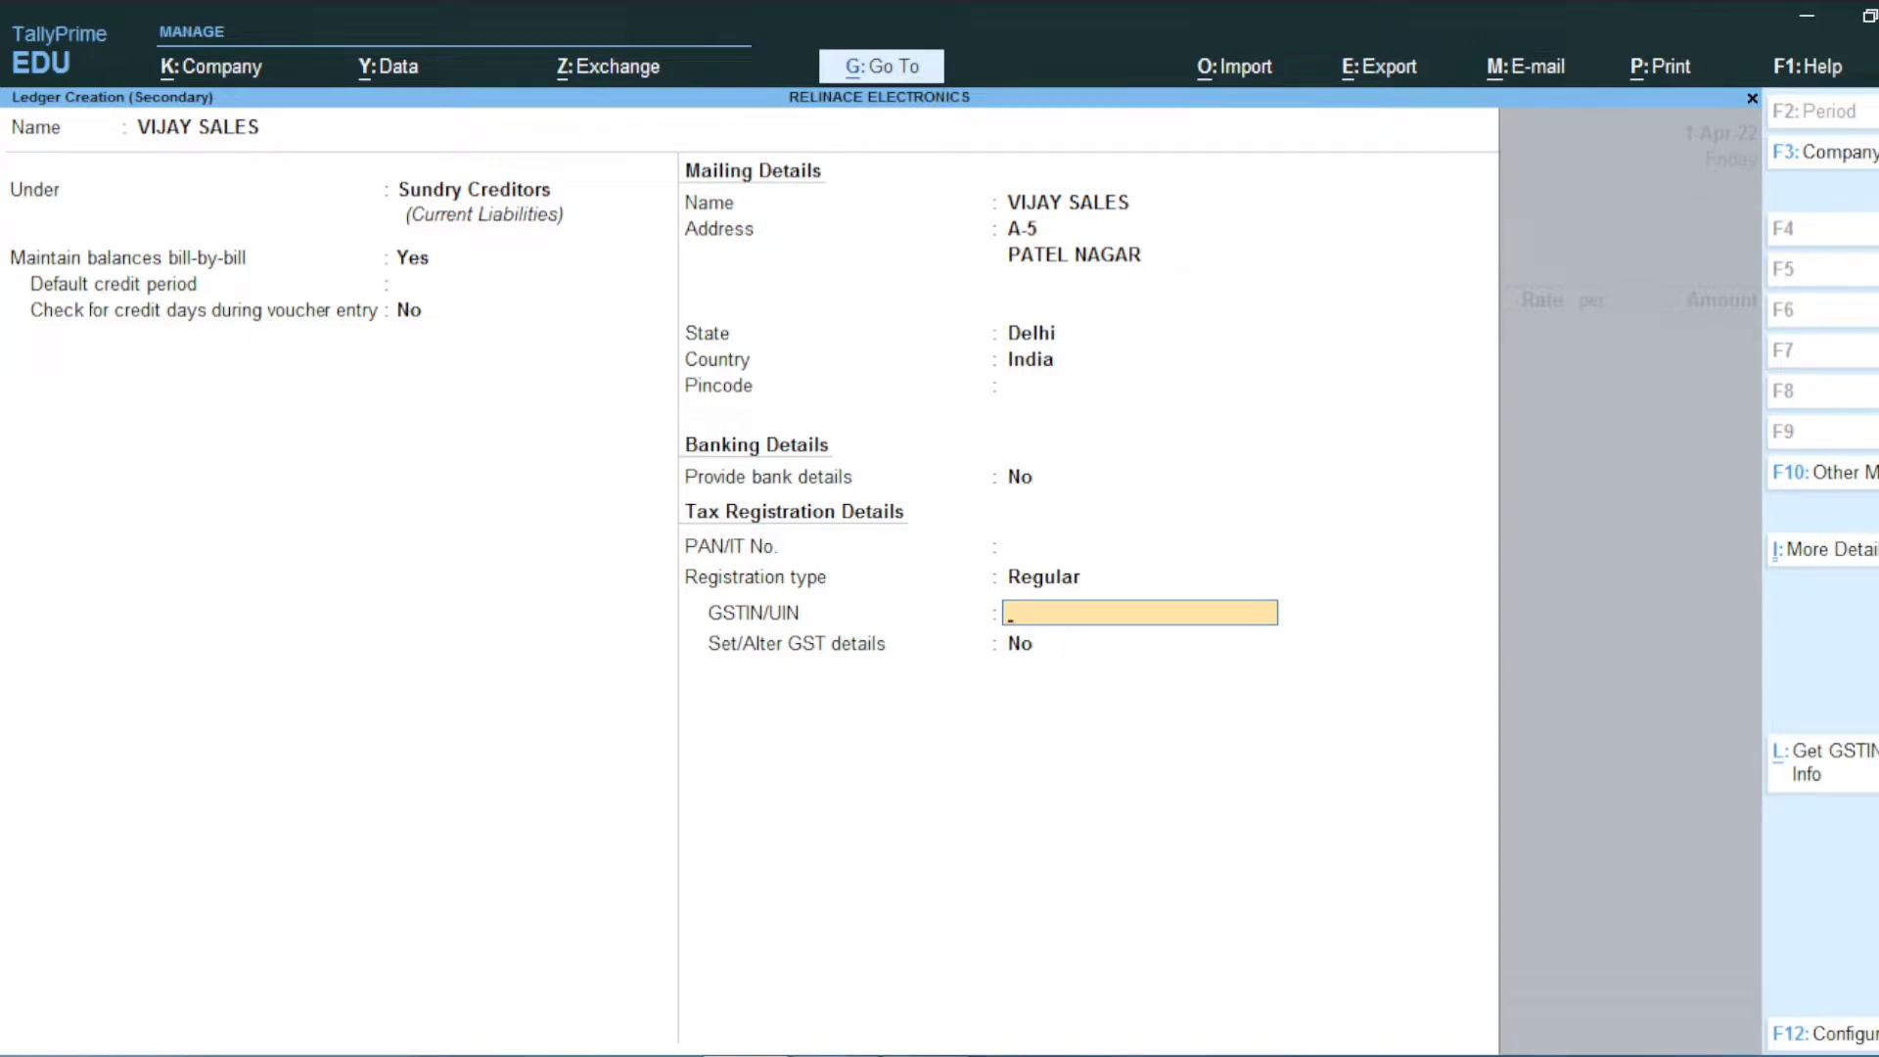
# Step: Keep state Delhi and Regular registration, then enter the supplier's GSTIN
pyautogui.press('BackSpace')
pyautogui.press('BackSpace')
pyautogui.press('BackSpace')
pyautogui.press('BackSpace')
pyautogui.press('BackSpace')
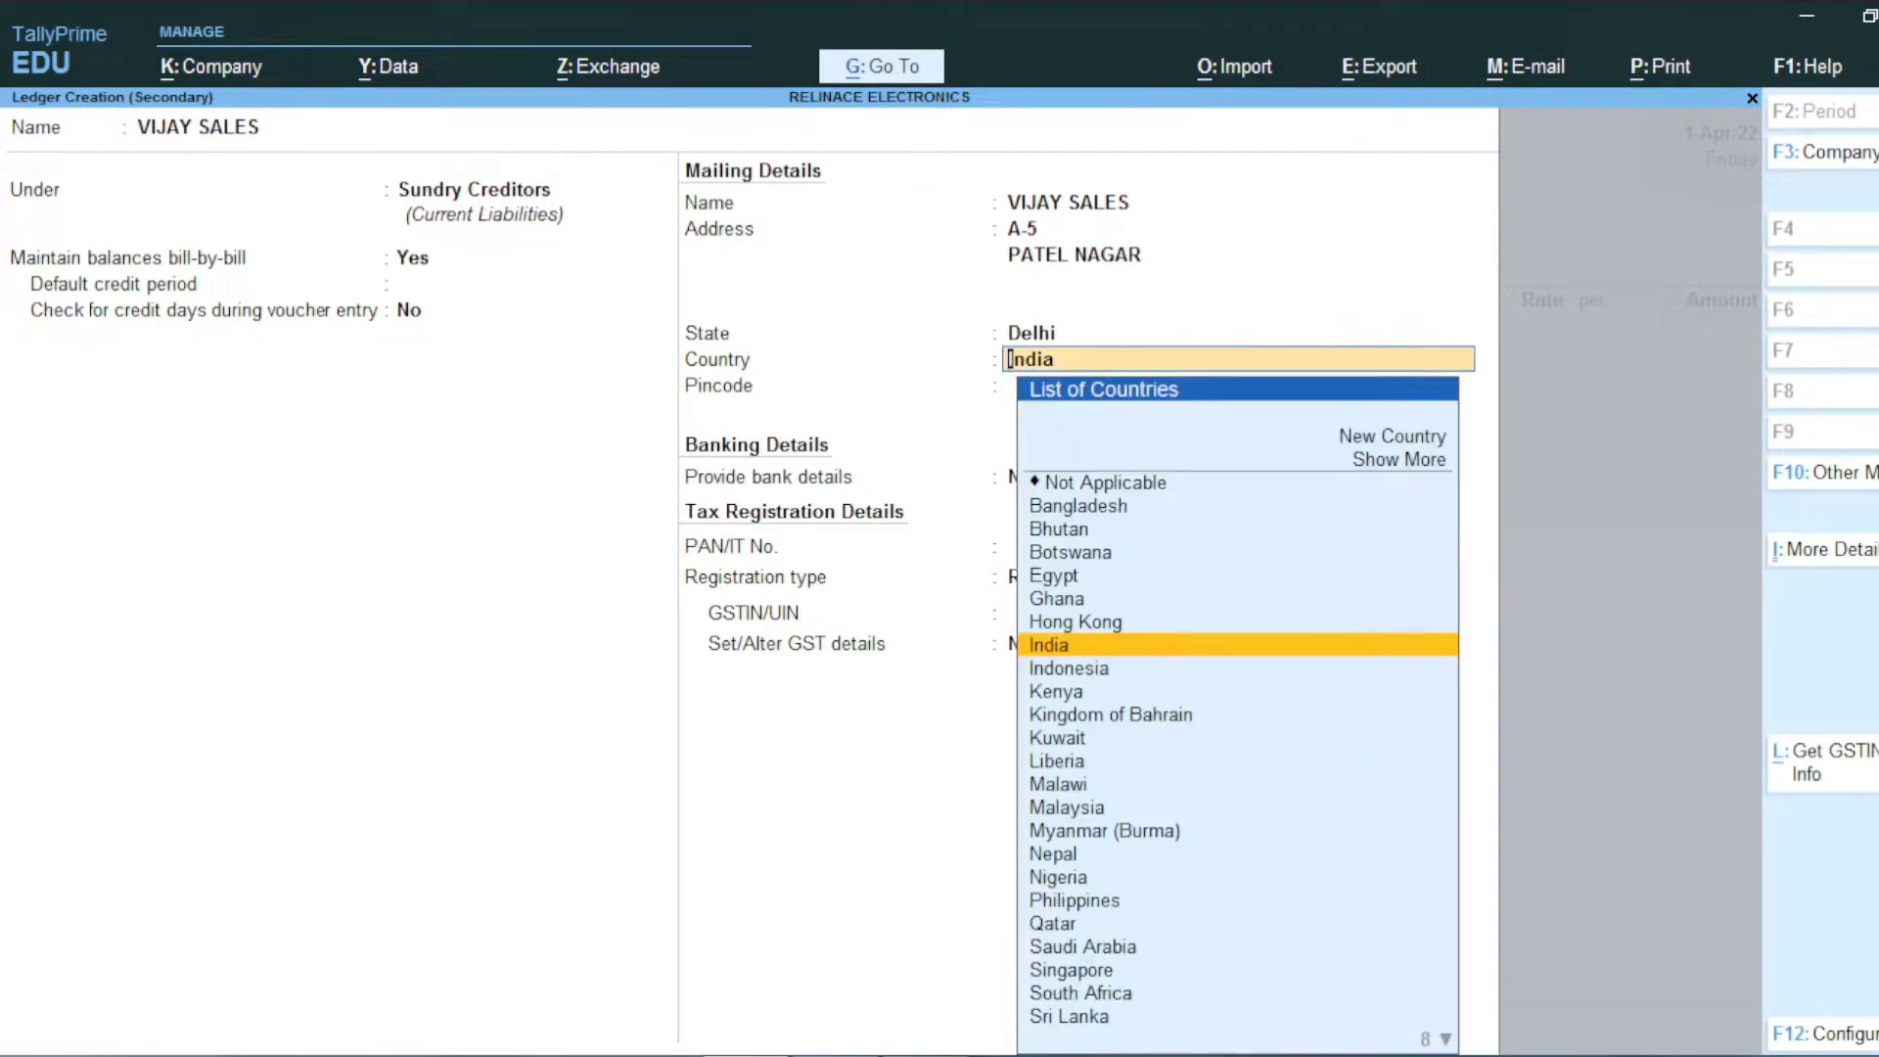
pyautogui.press('BackSpace')
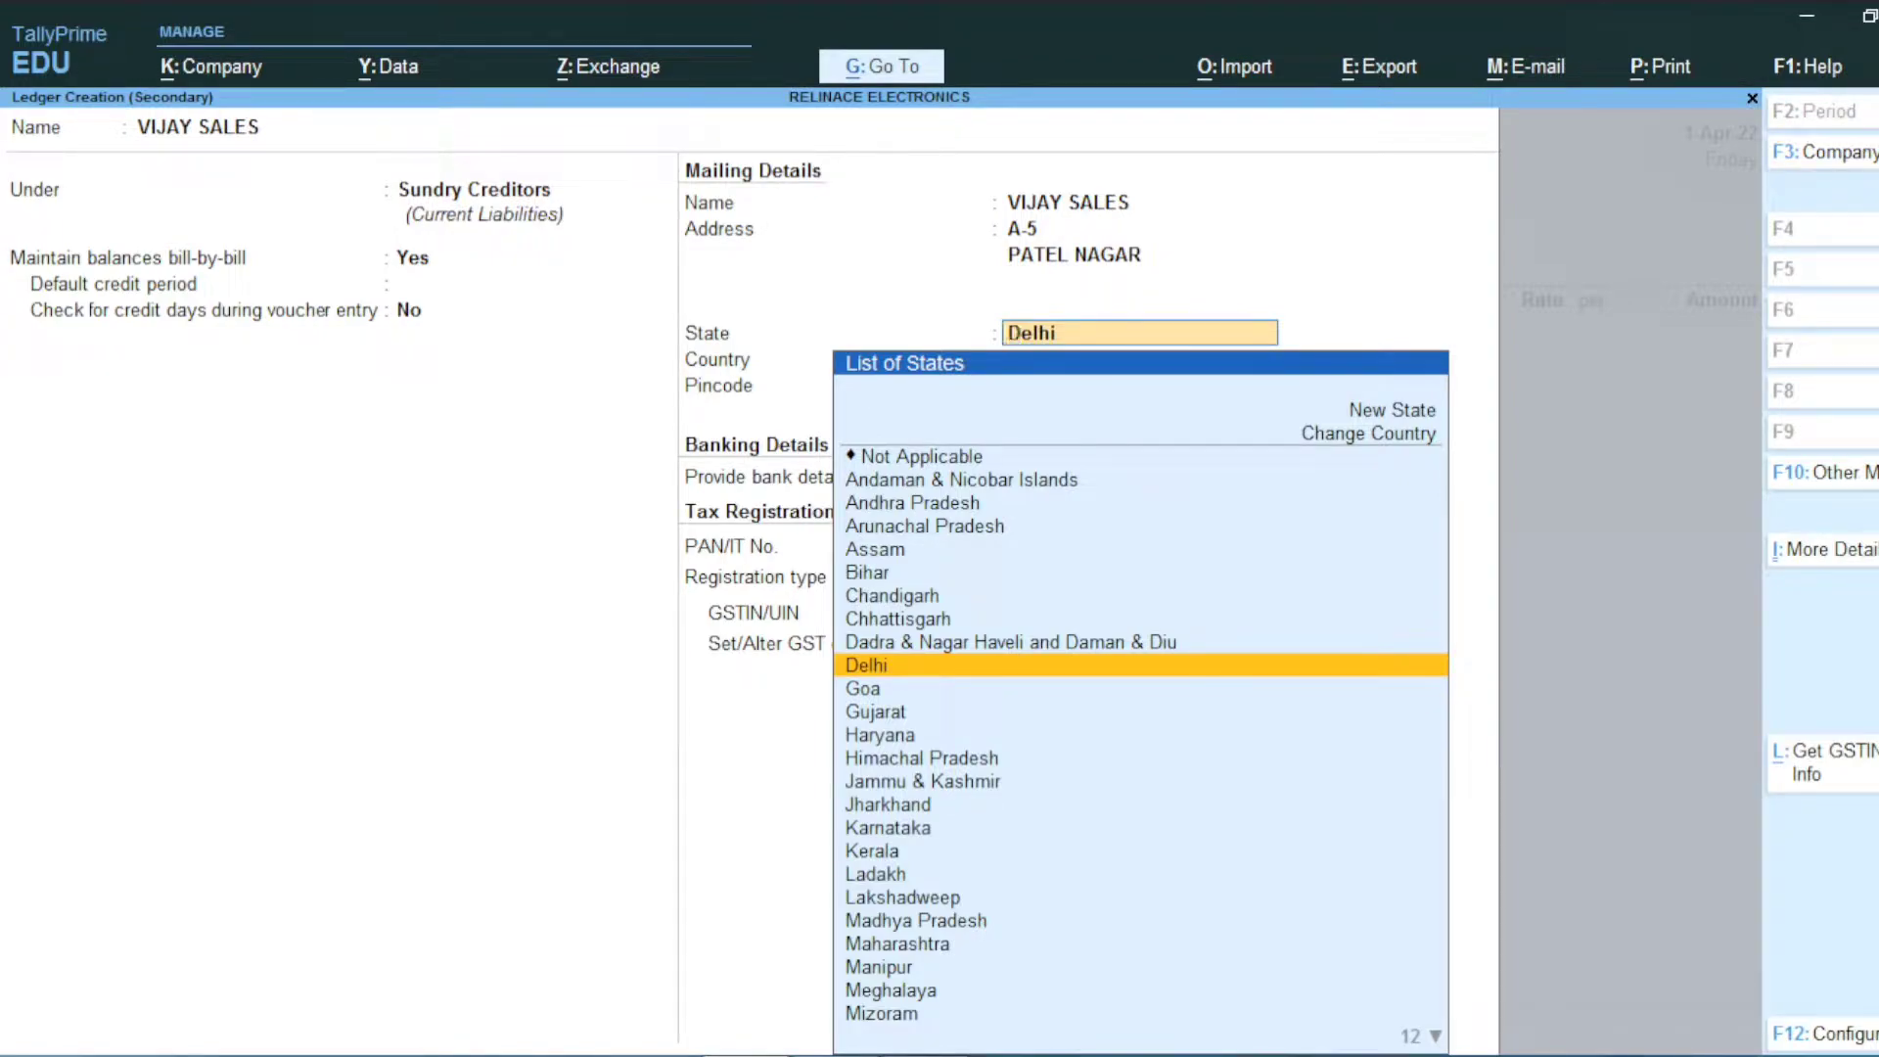
pyautogui.press('Return')
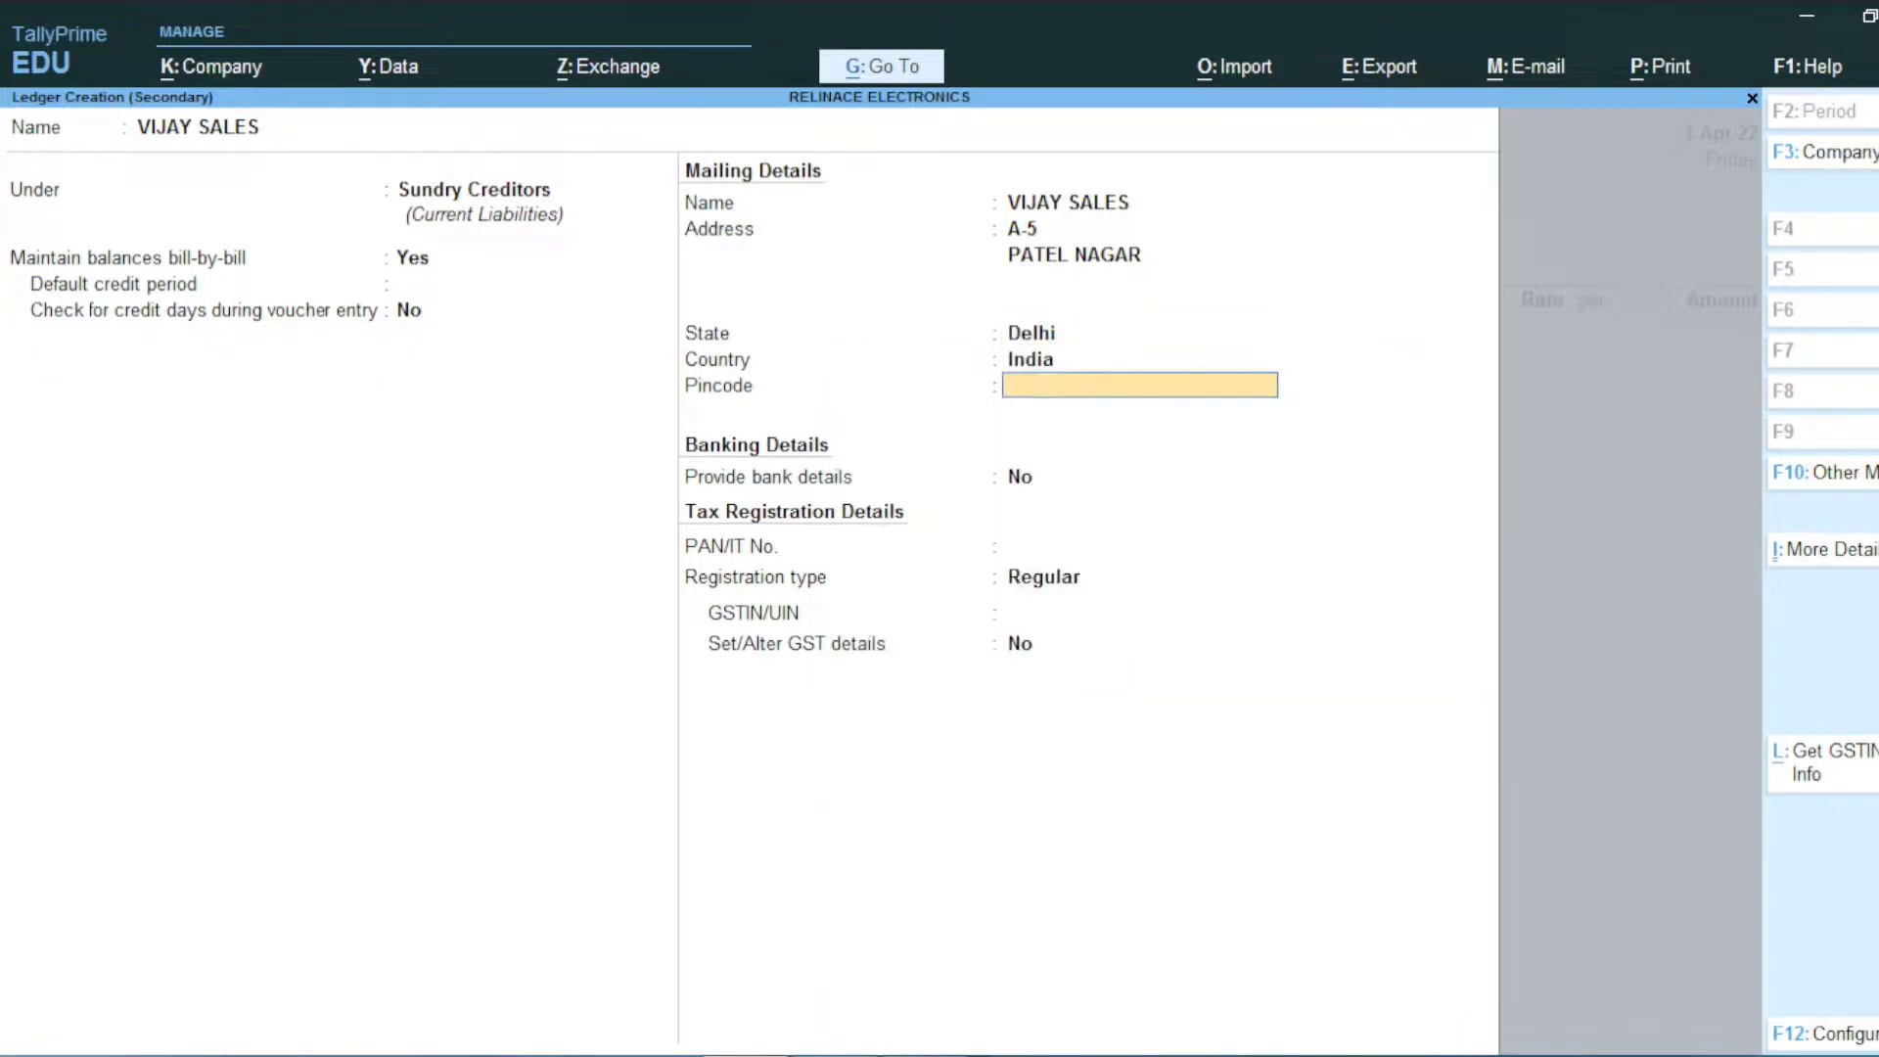
pyautogui.press('Return')
pyautogui.press('Return')
pyautogui.press('Return')
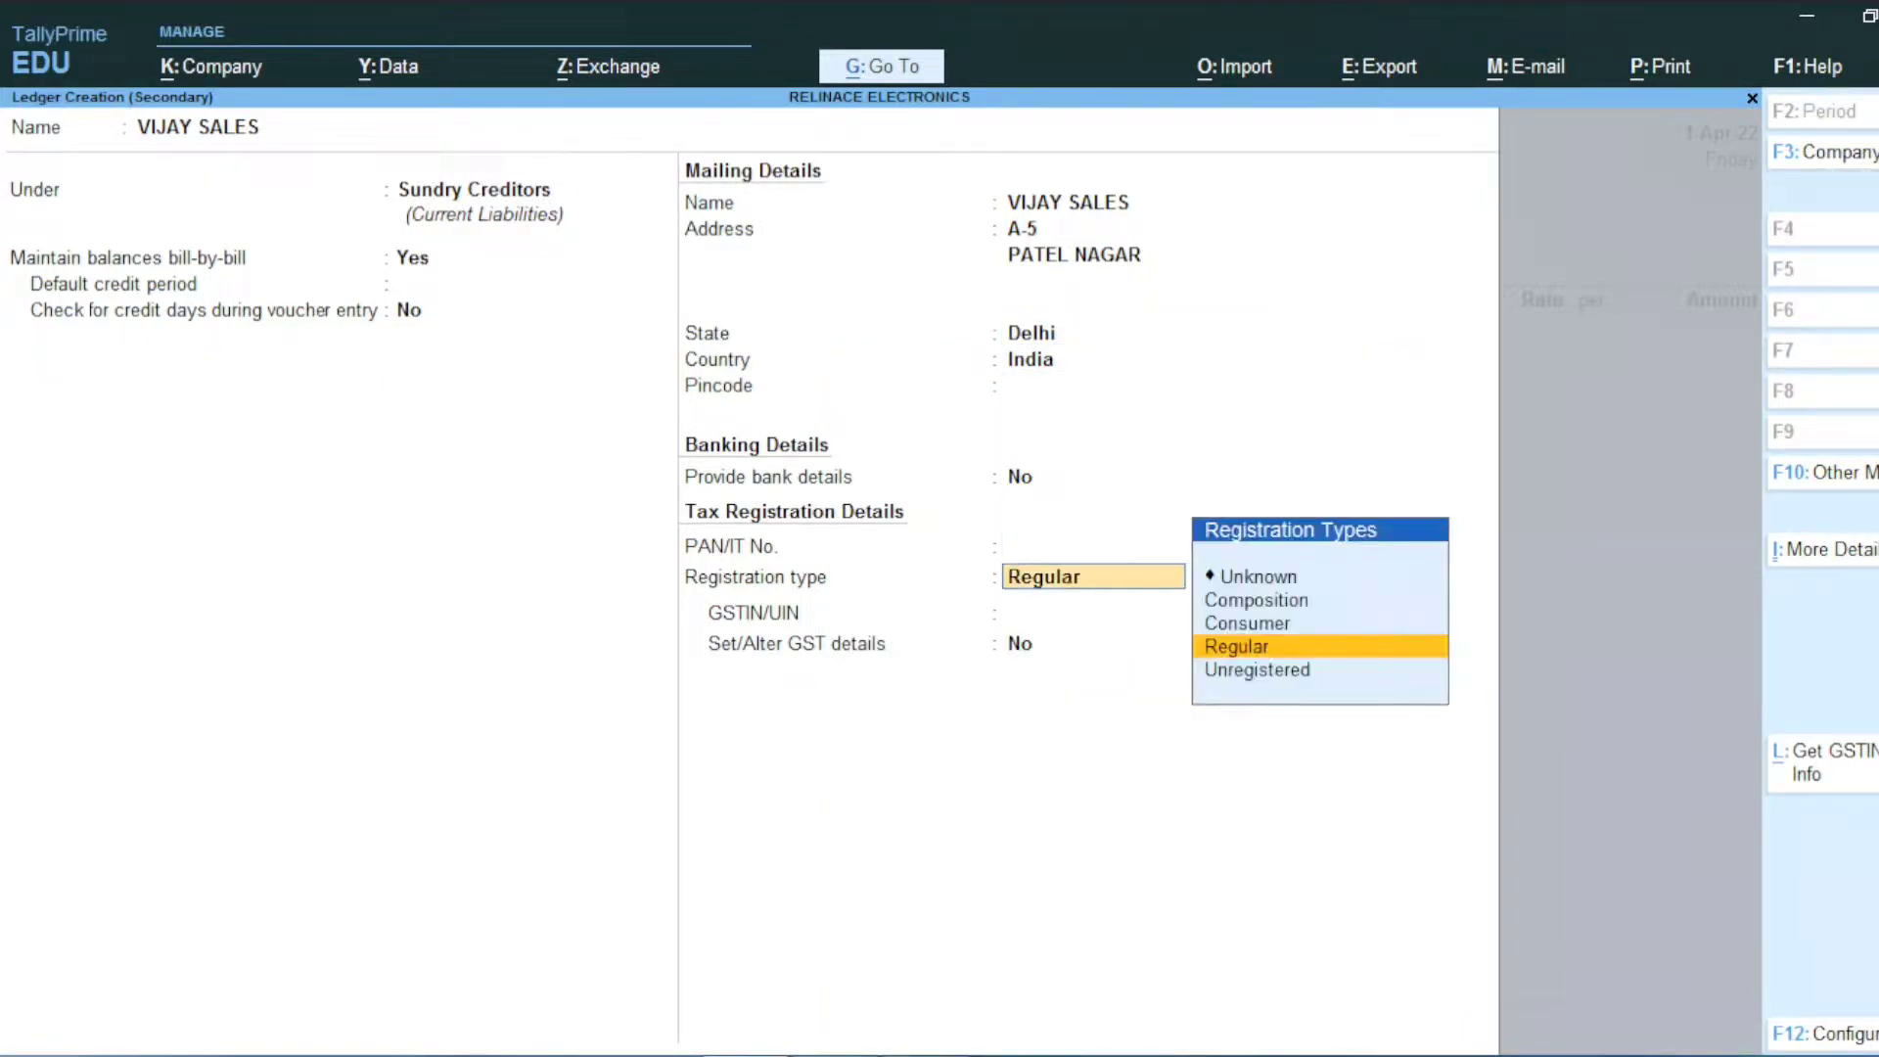
pyautogui.press('Return')
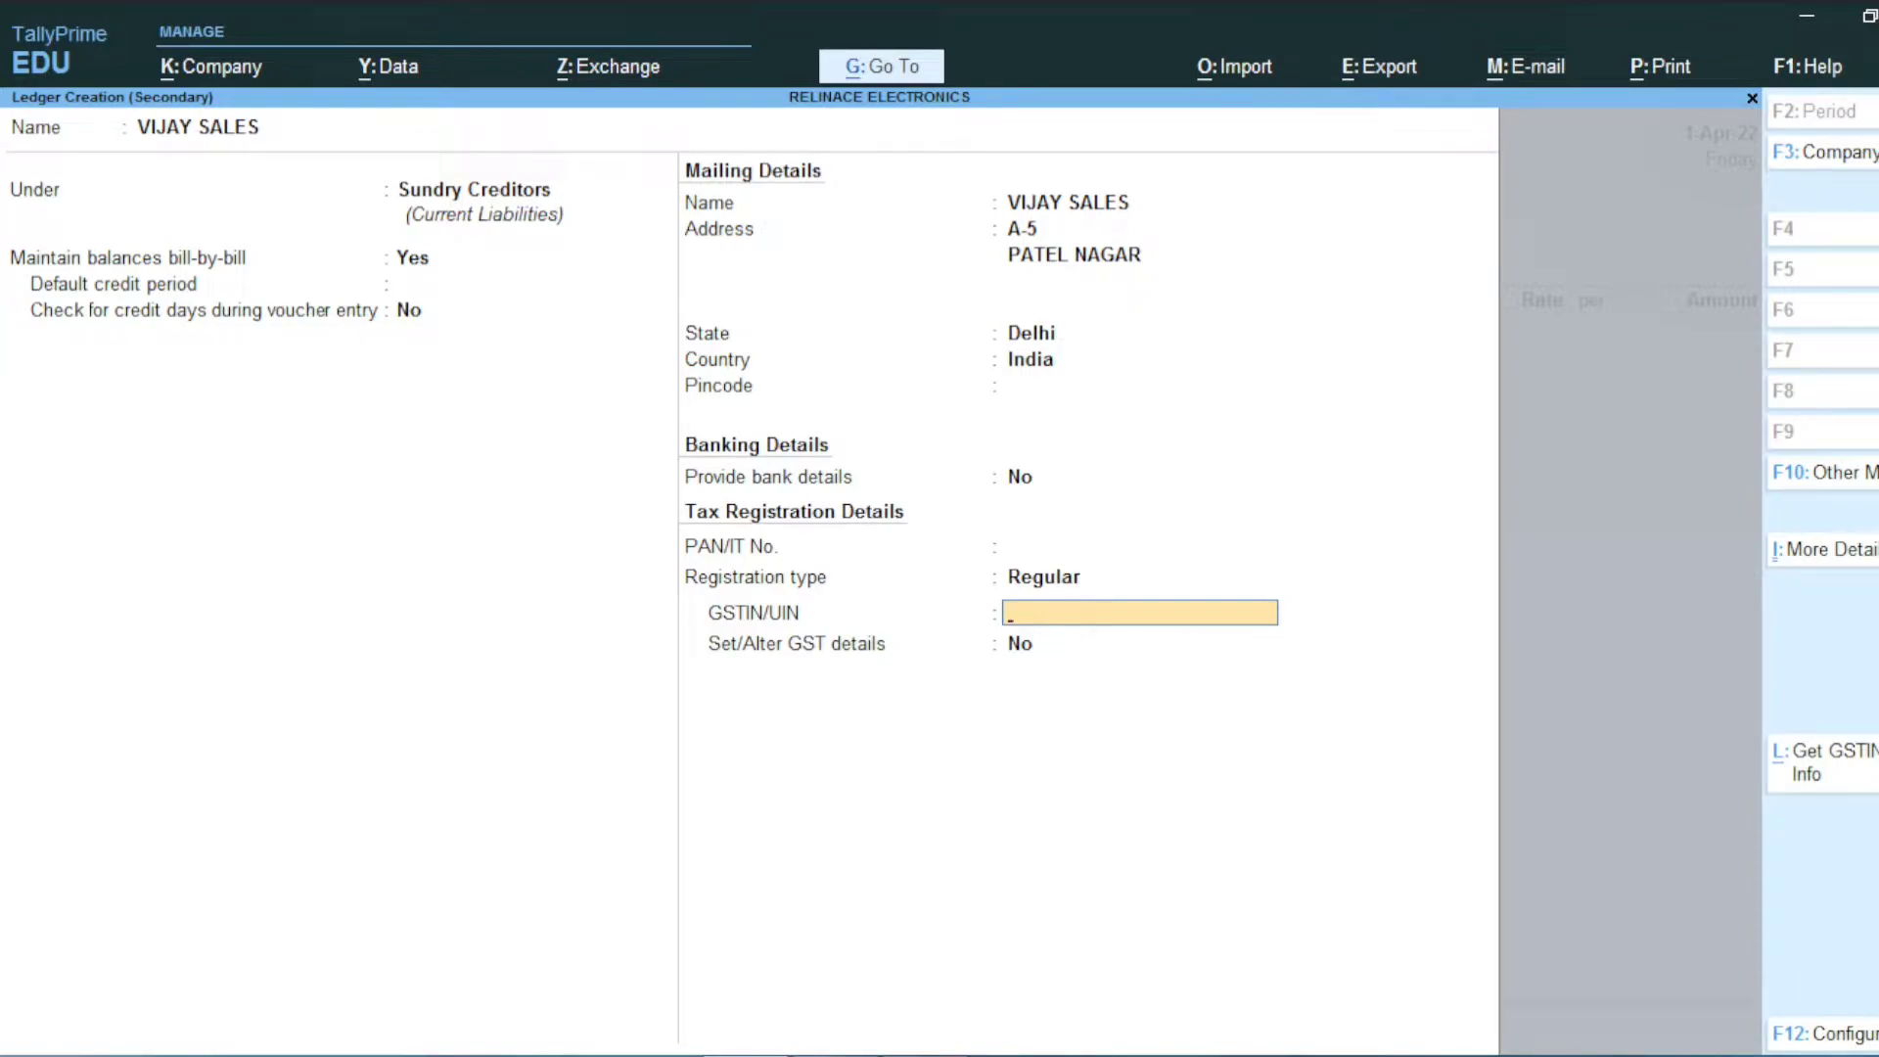
pyautogui.write('07BBBBB1234B1ZC')
# Step: Accept VIJAY SALES as the party, skip receipt and party details, and start ledger PURCHASE
pyautogui.press('Return')
pyautogui.press('Return')
pyautogui.press('Return')
pyautogui.press('Return')
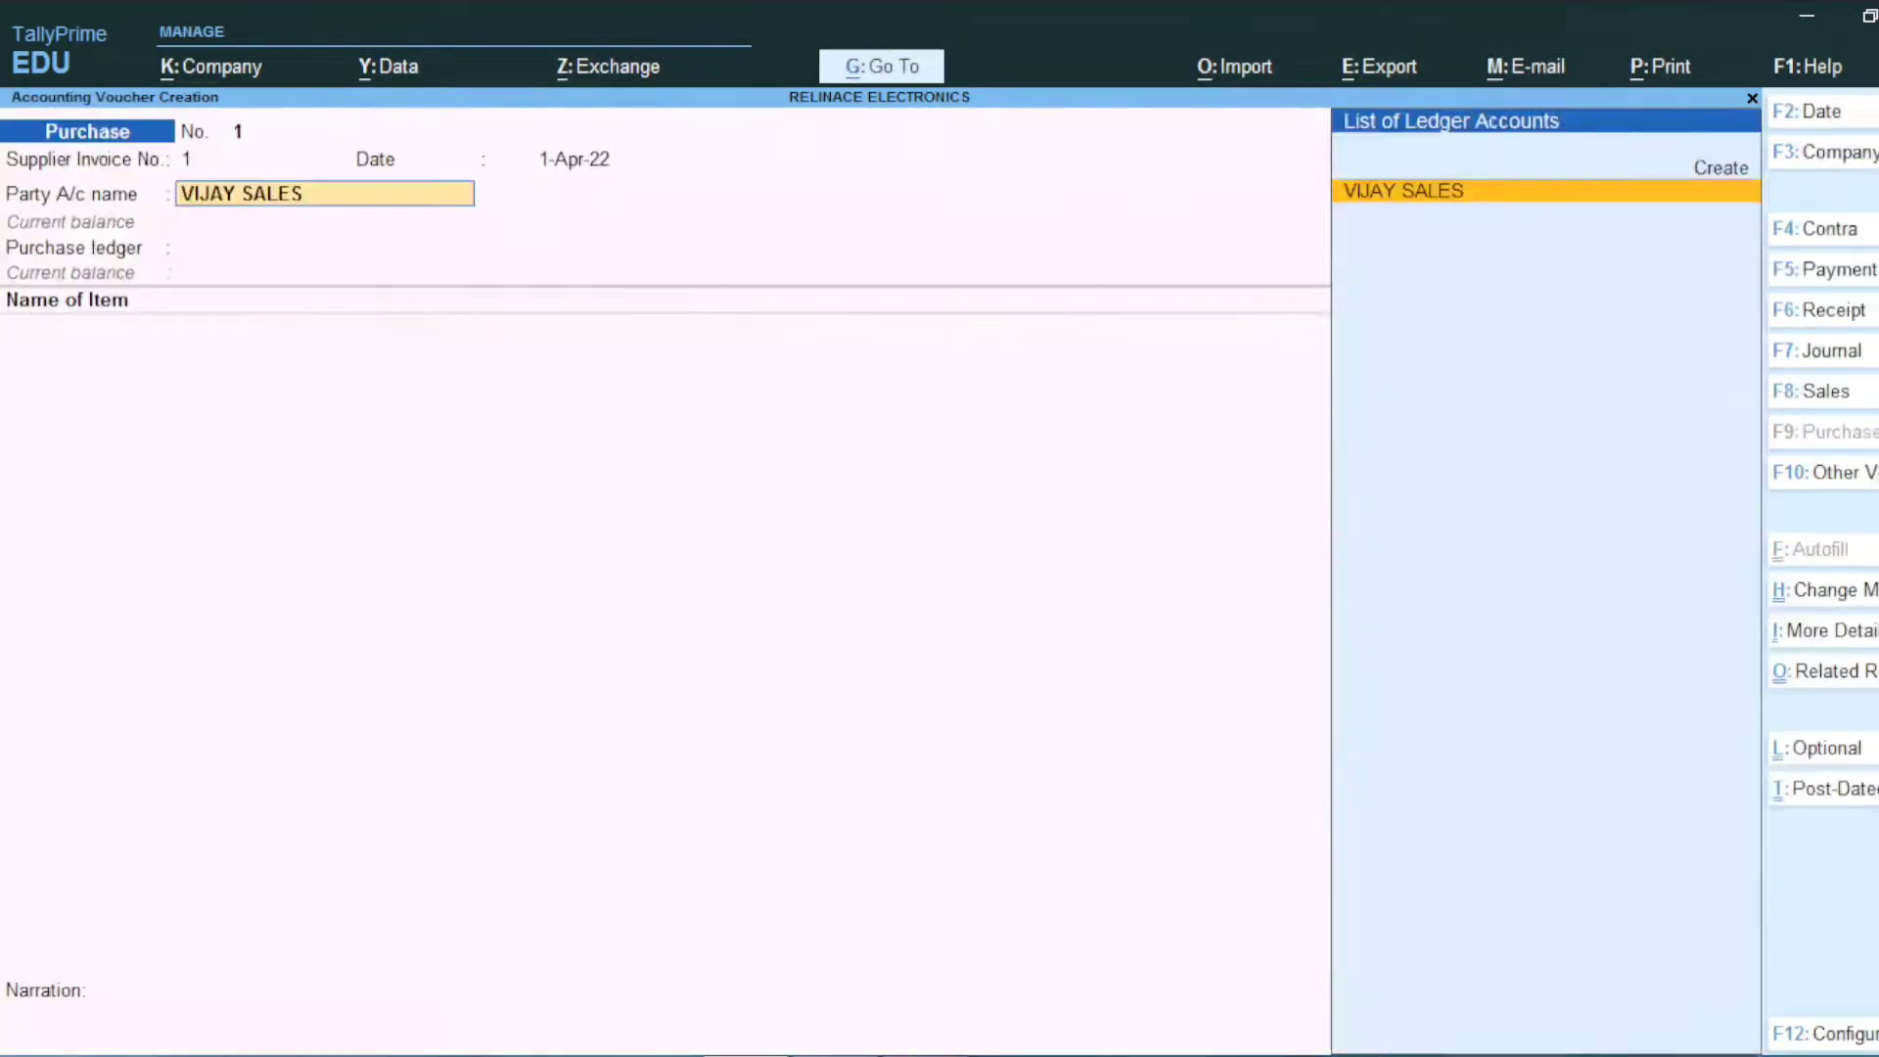
pyautogui.press('Return')
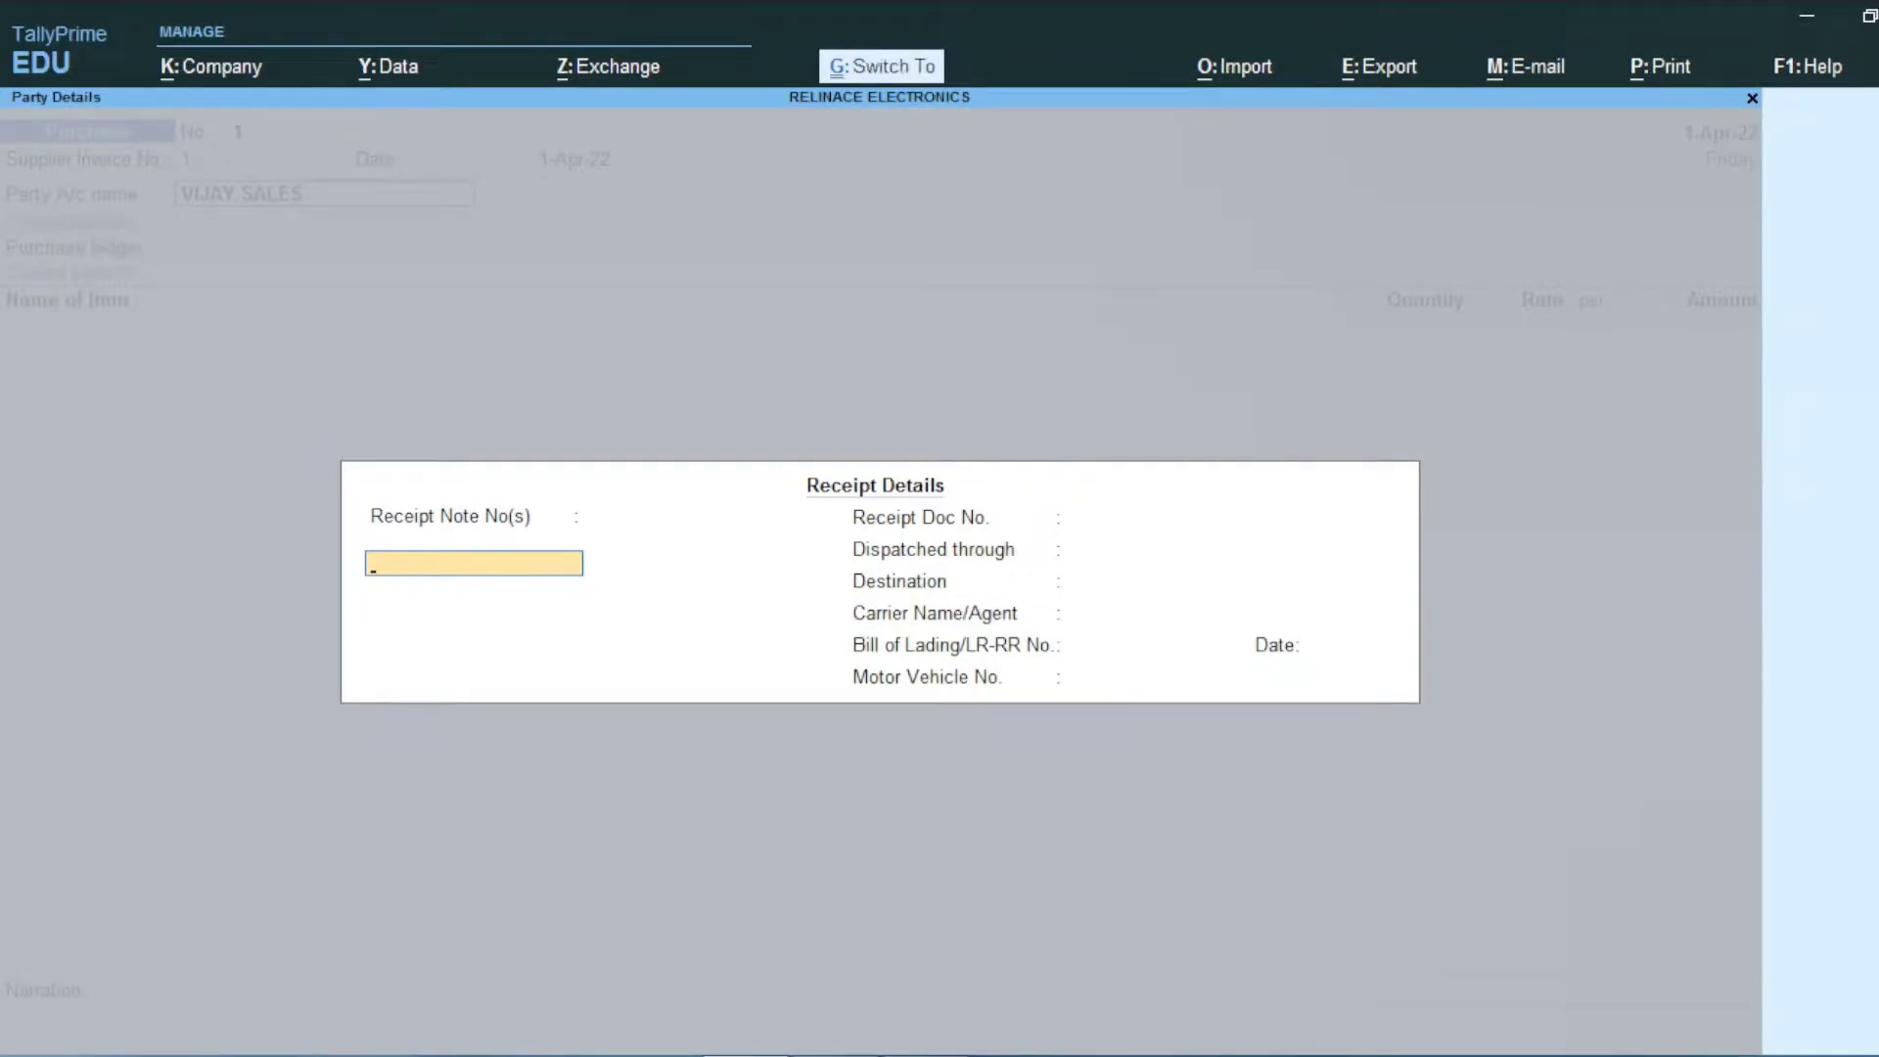
pyautogui.hotkey('ctrl', 'a')
pyautogui.press('Return')
pyautogui.press('Return')
pyautogui.press('Return')
pyautogui.press('Return')
pyautogui.press('Return')
pyautogui.press('Return')
pyautogui.press('Return')
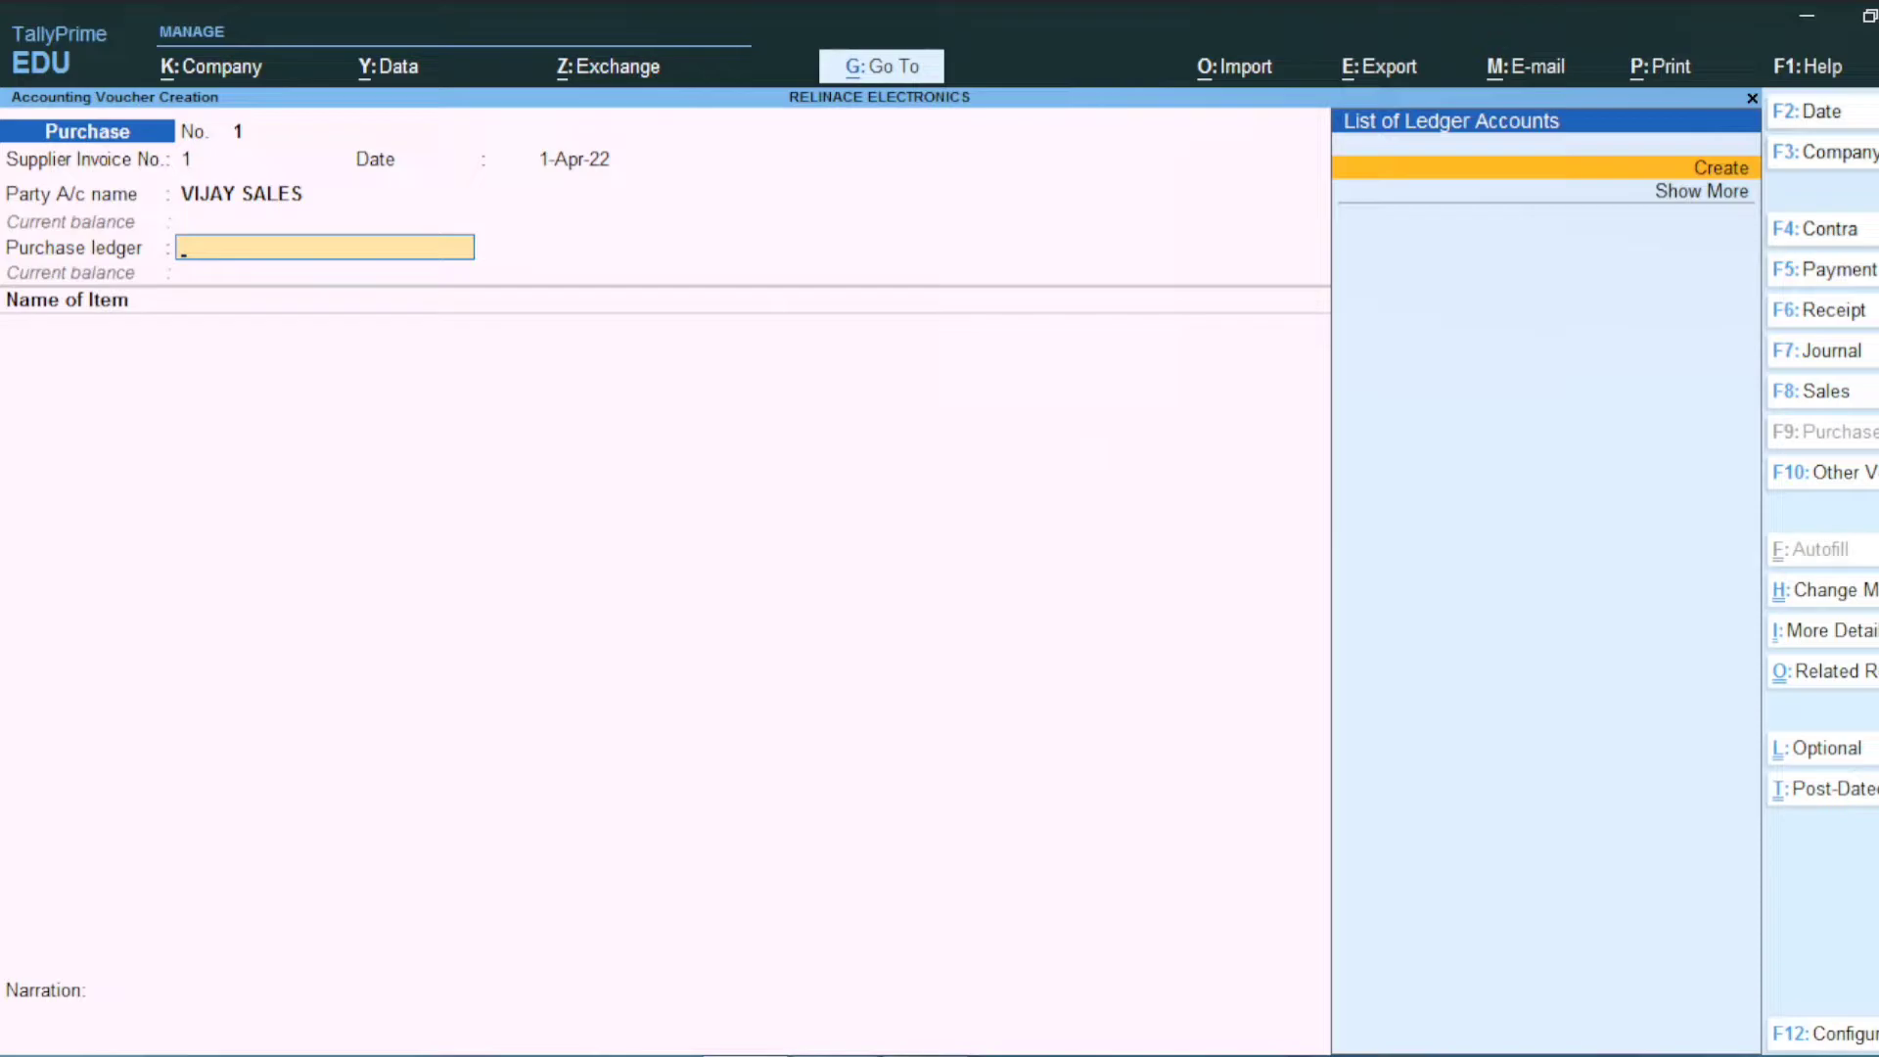
pyautogui.press('Return')
pyautogui.write('PURCHASE')
# Step: Place PURCHASE under Purchase Accounts, GST Applicable, with Goods as the type of supply
pyautogui.press('Return')
pyautogui.write('P')
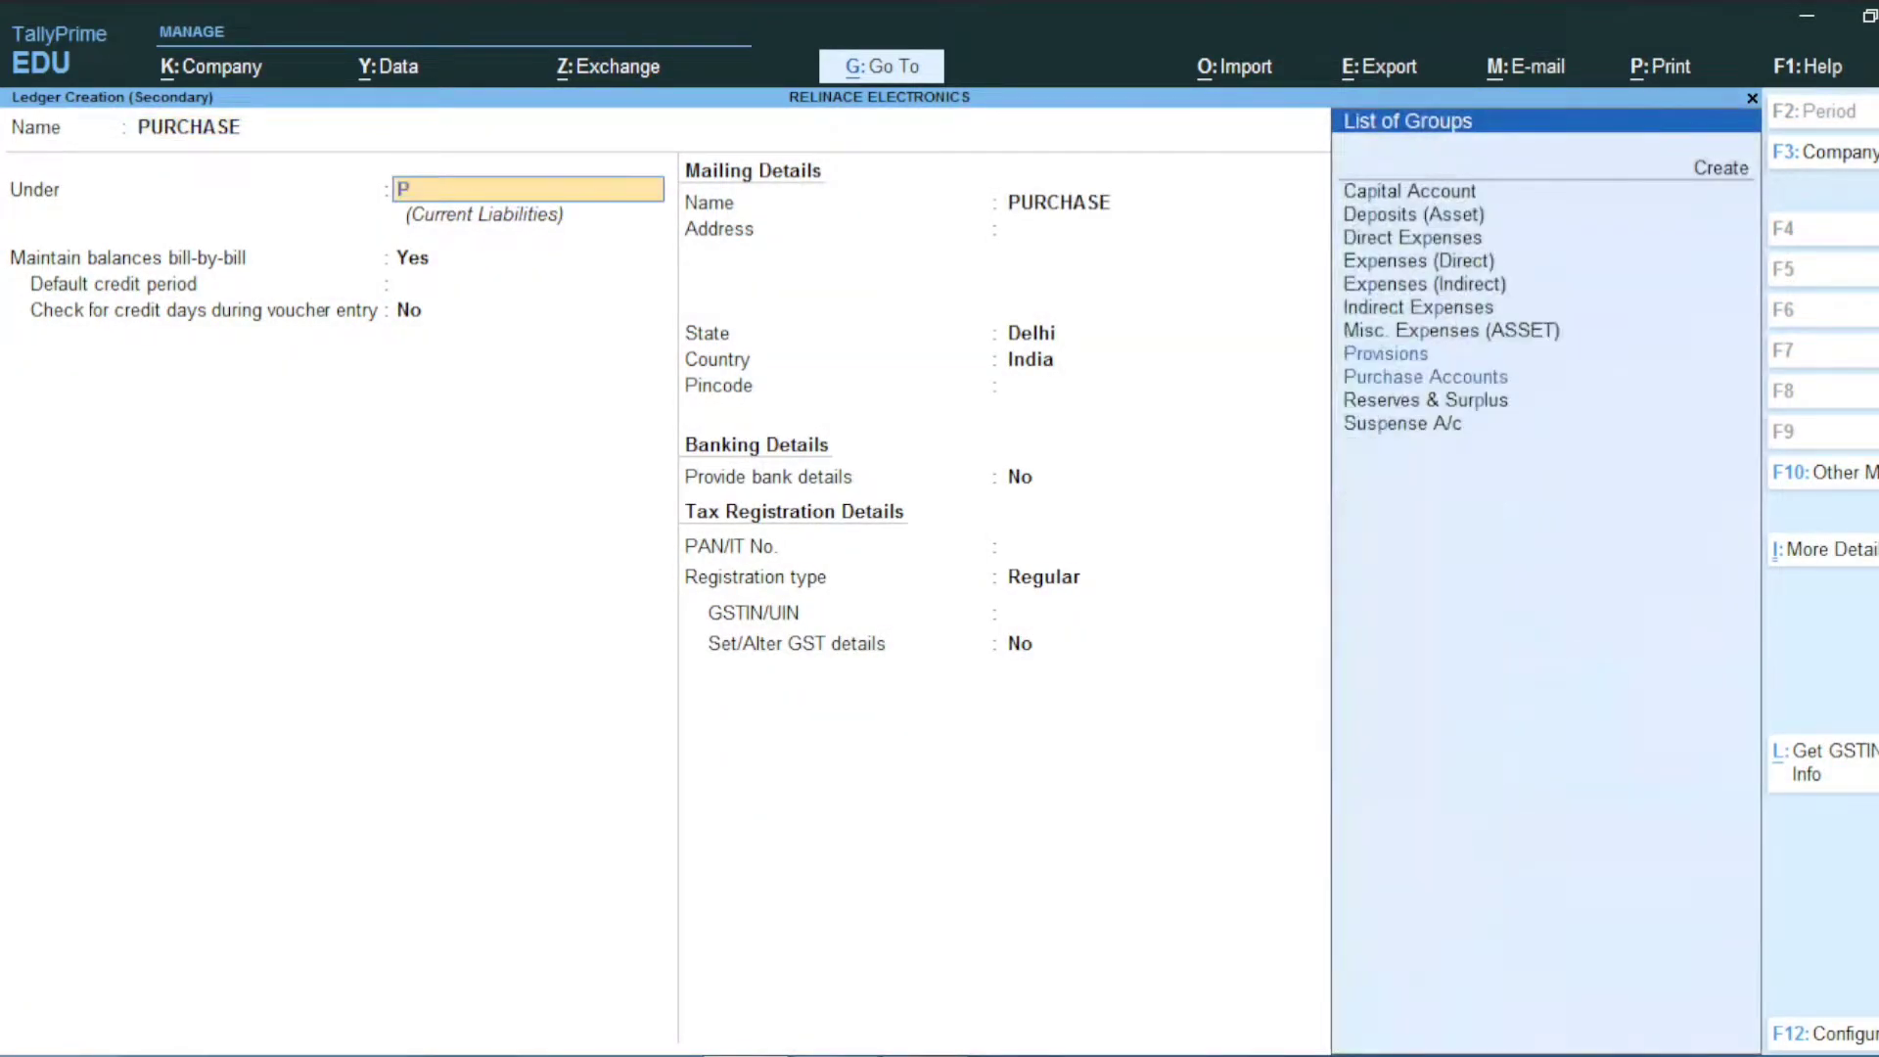
pyautogui.write('UR')
pyautogui.press('Return')
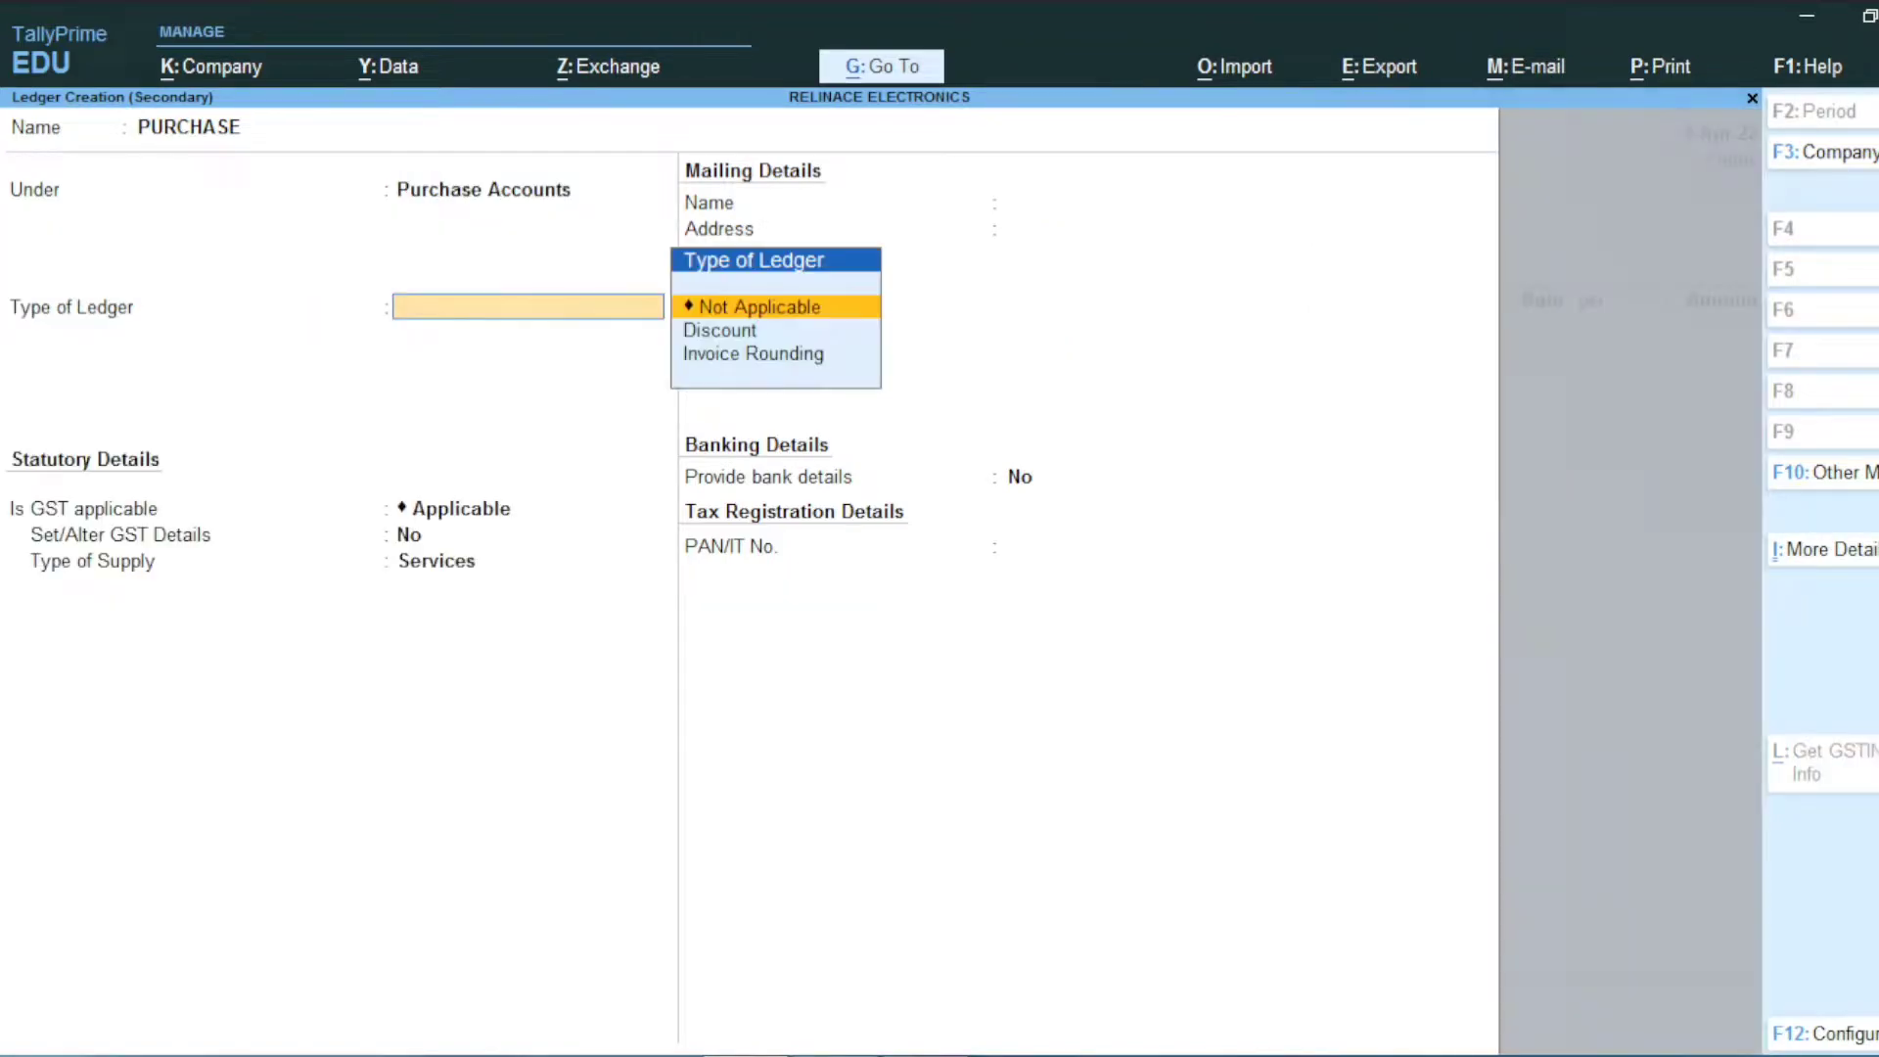
pyautogui.press('Return')
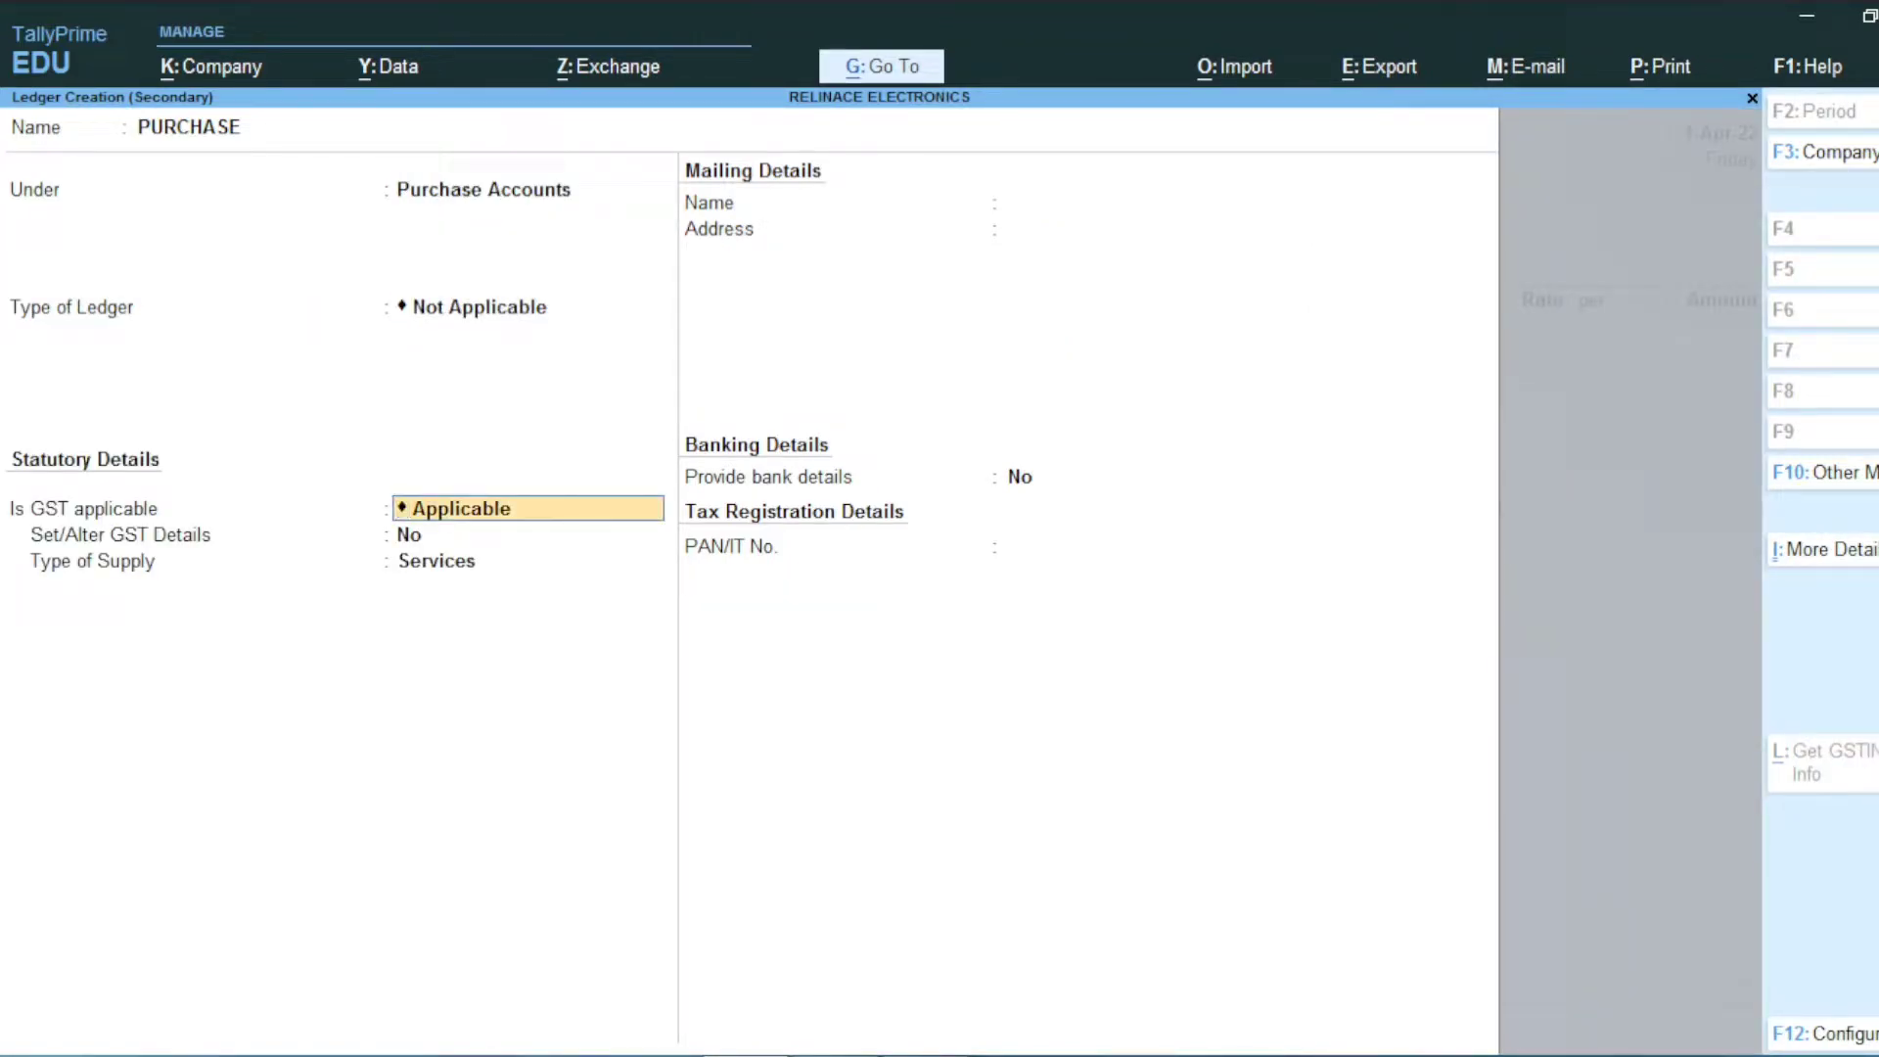
pyautogui.press('Return')
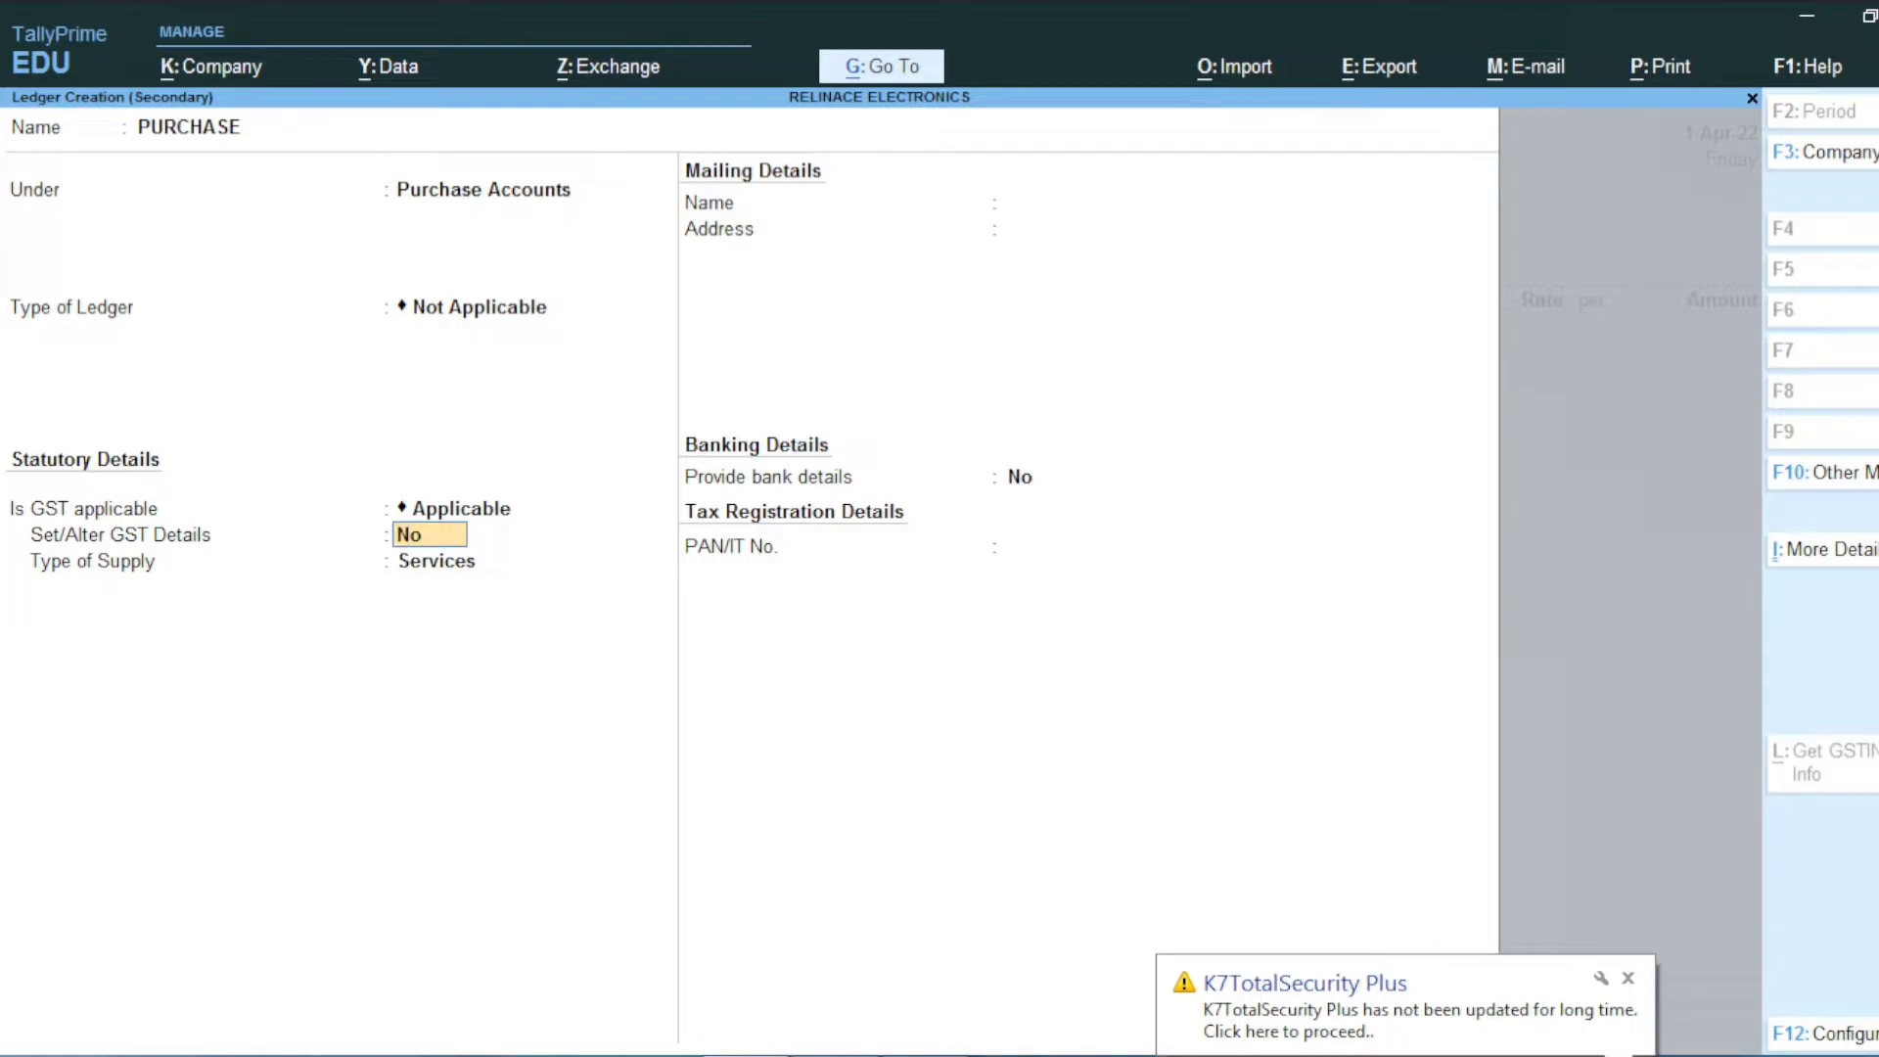
pyautogui.press('Return')
pyautogui.press('Up')
pyautogui.press('Return')
pyautogui.press('Return')
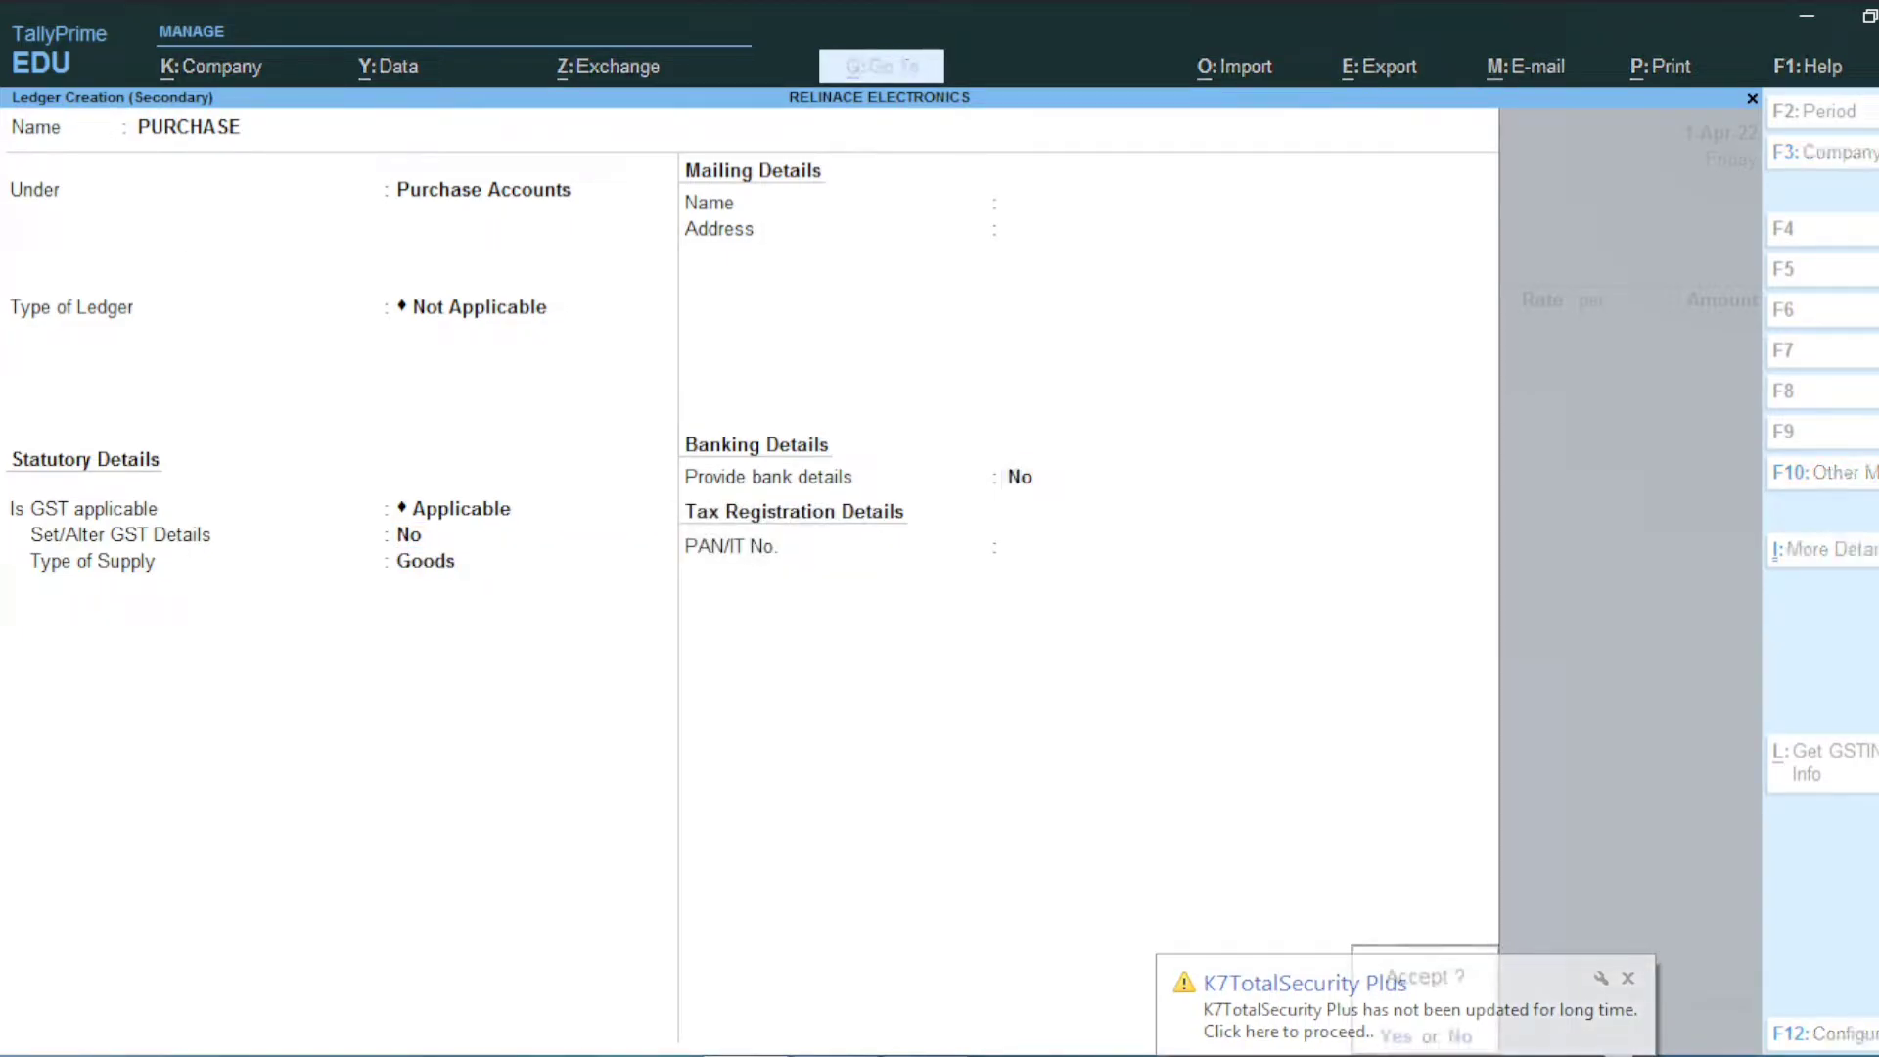
pyautogui.press('Return')
# Step: Save the PURCHASE ledger and classify the purchase as Purchase Taxable
pyautogui.press('Up')
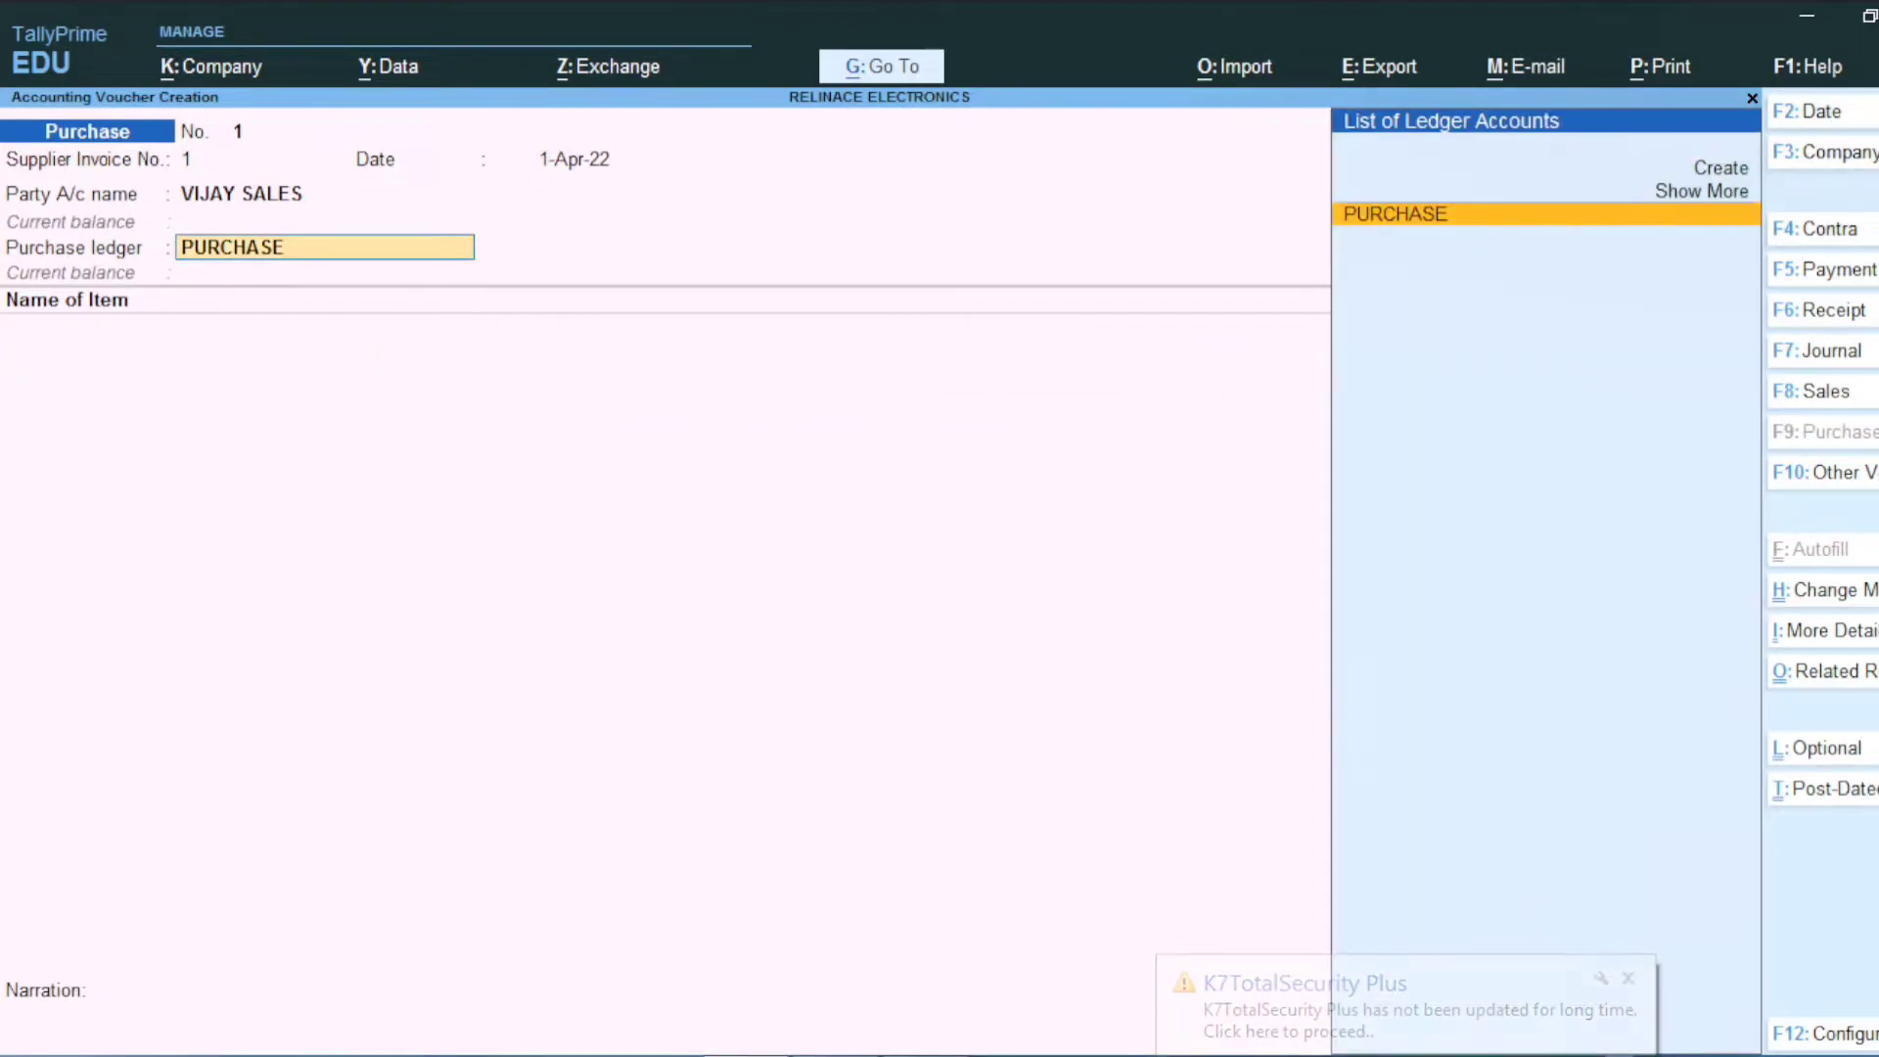
pyautogui.press('Return')
pyautogui.write('PUR')
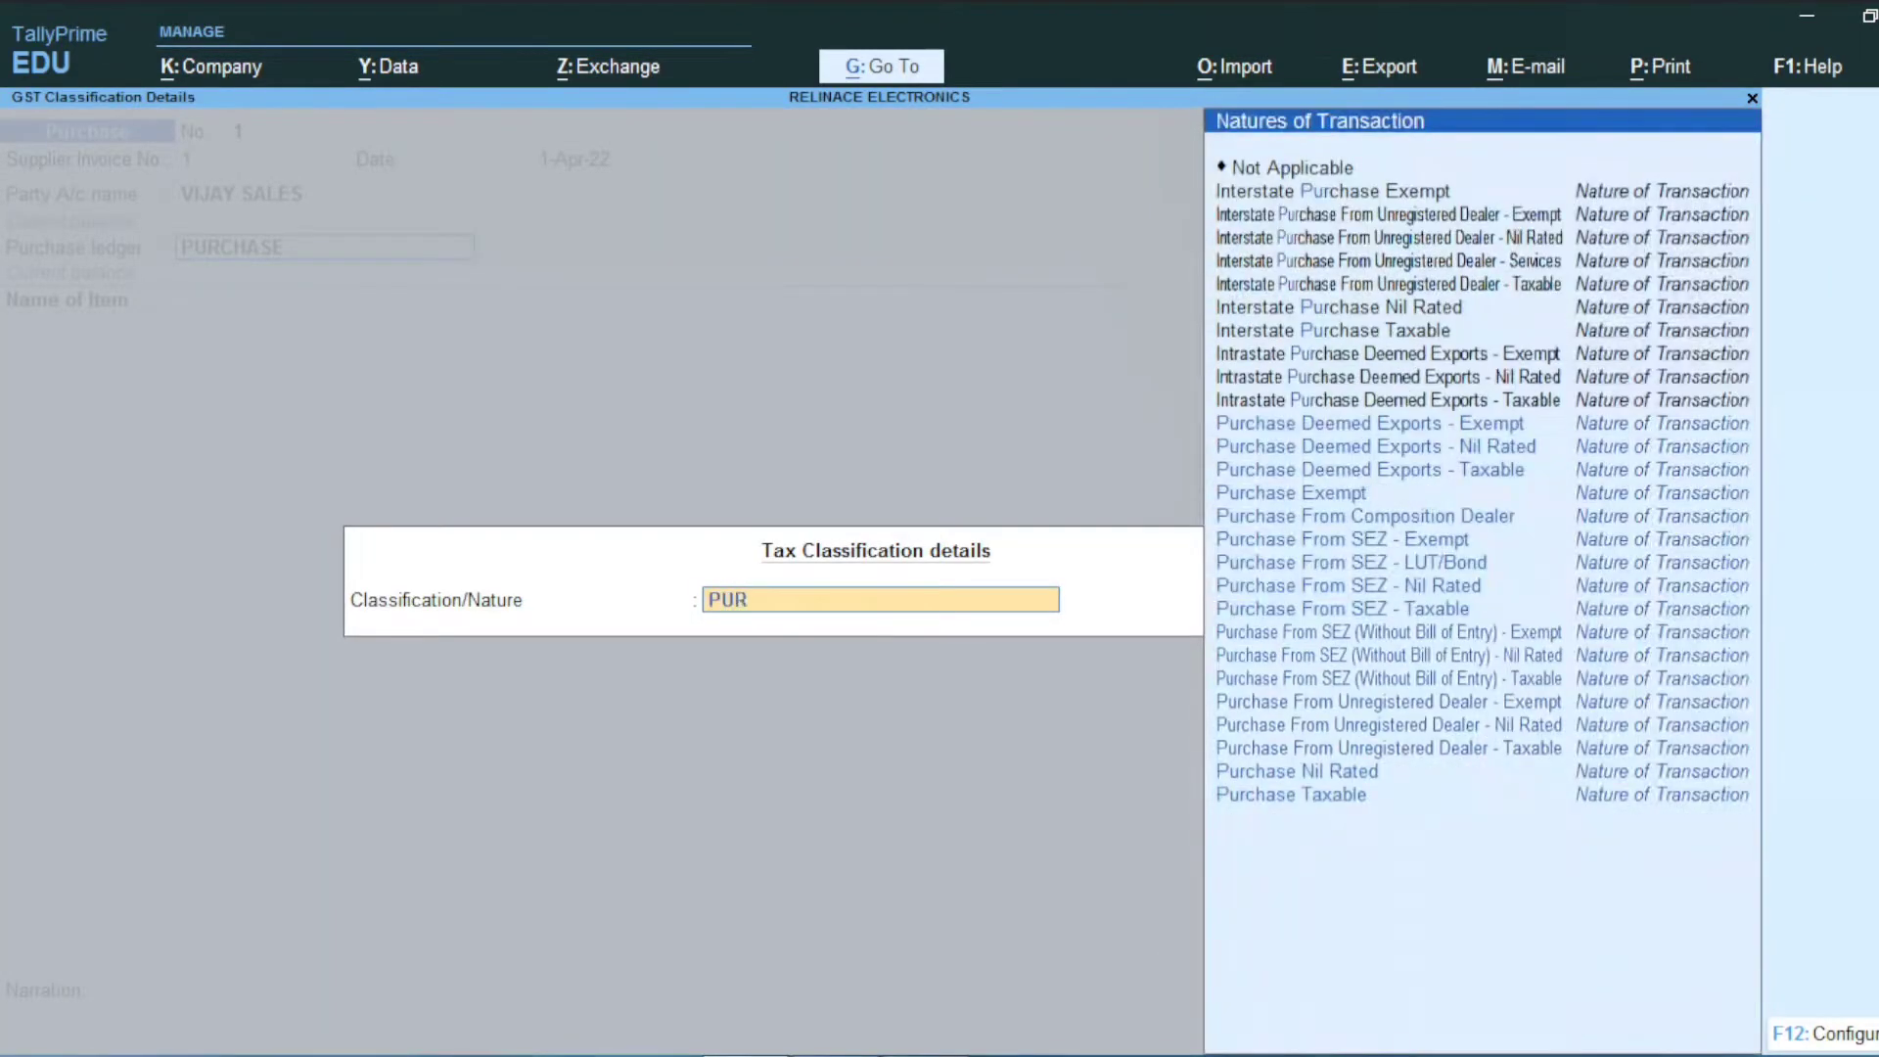
pyautogui.press('Return')
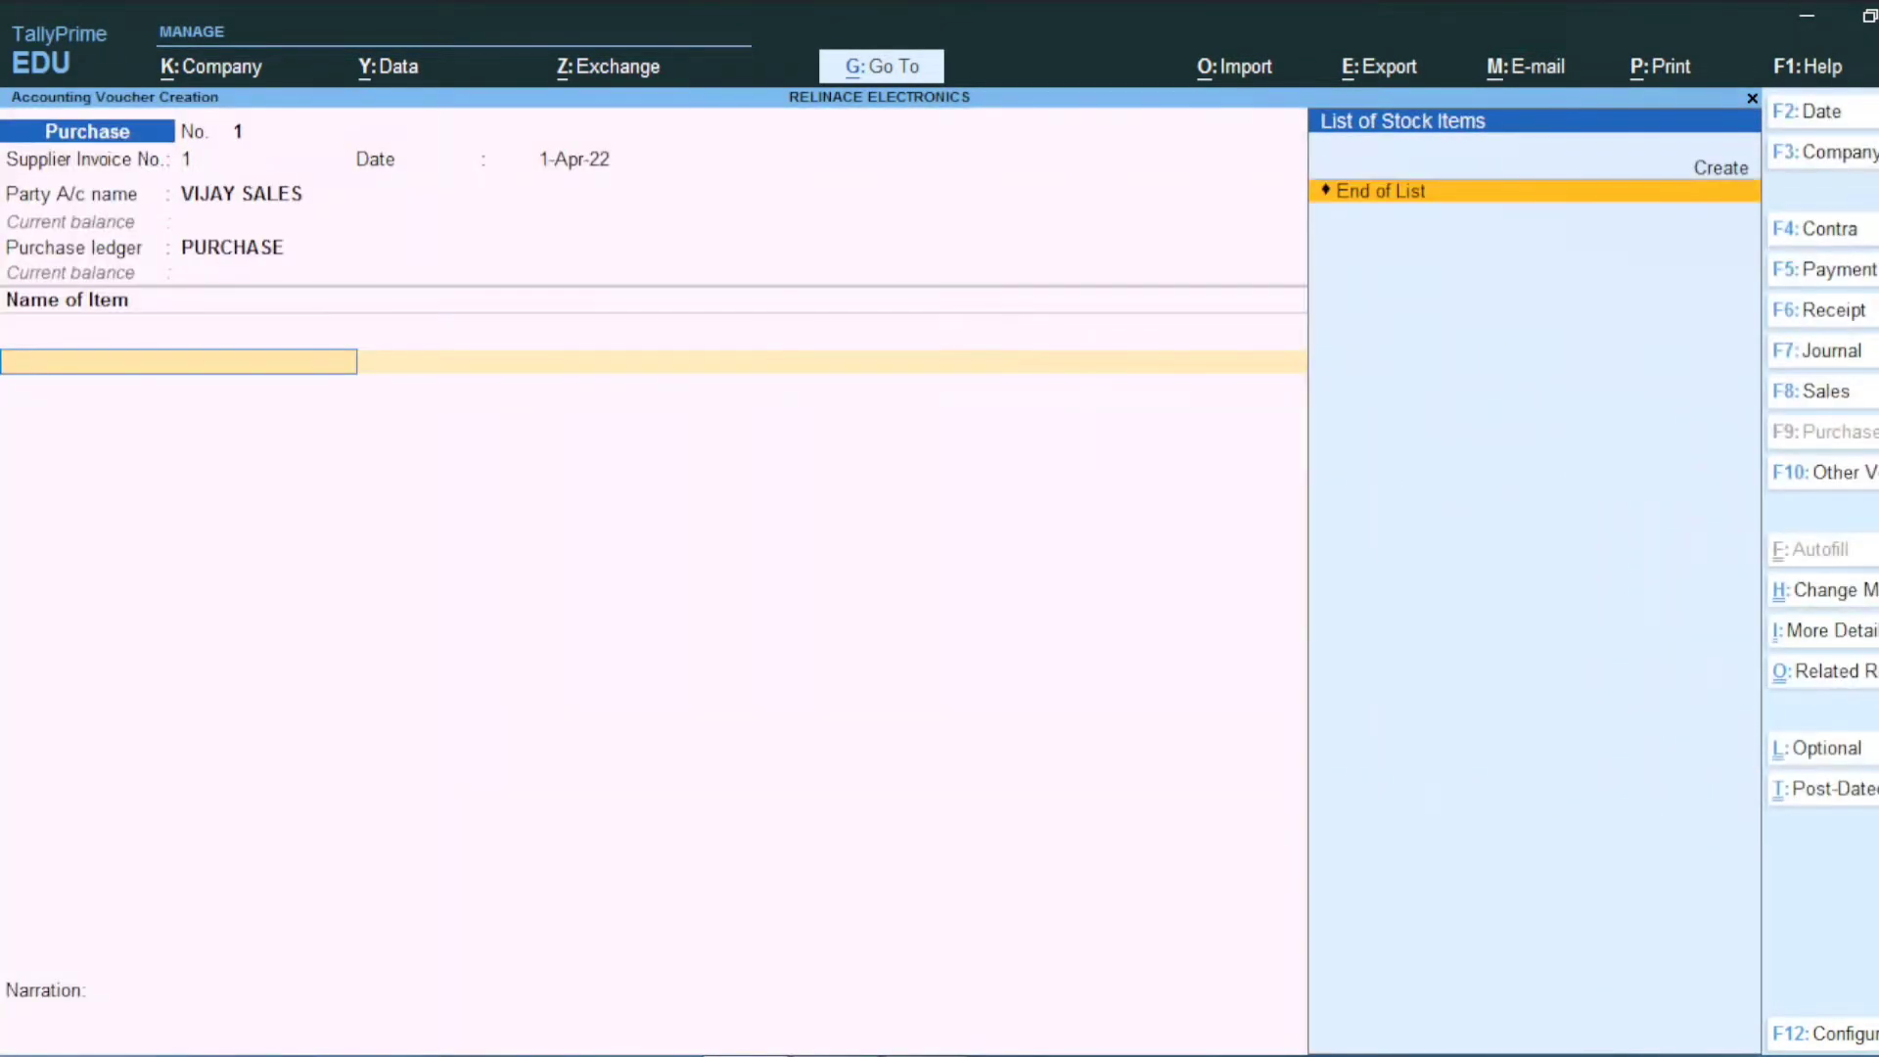
# Step: Create stock item AC with a new group ELECTRONIC ITEMS under Primary
pyautogui.hotkey('alt', 'c')
pyautogui.write('AC')
pyautogui.press('Return')
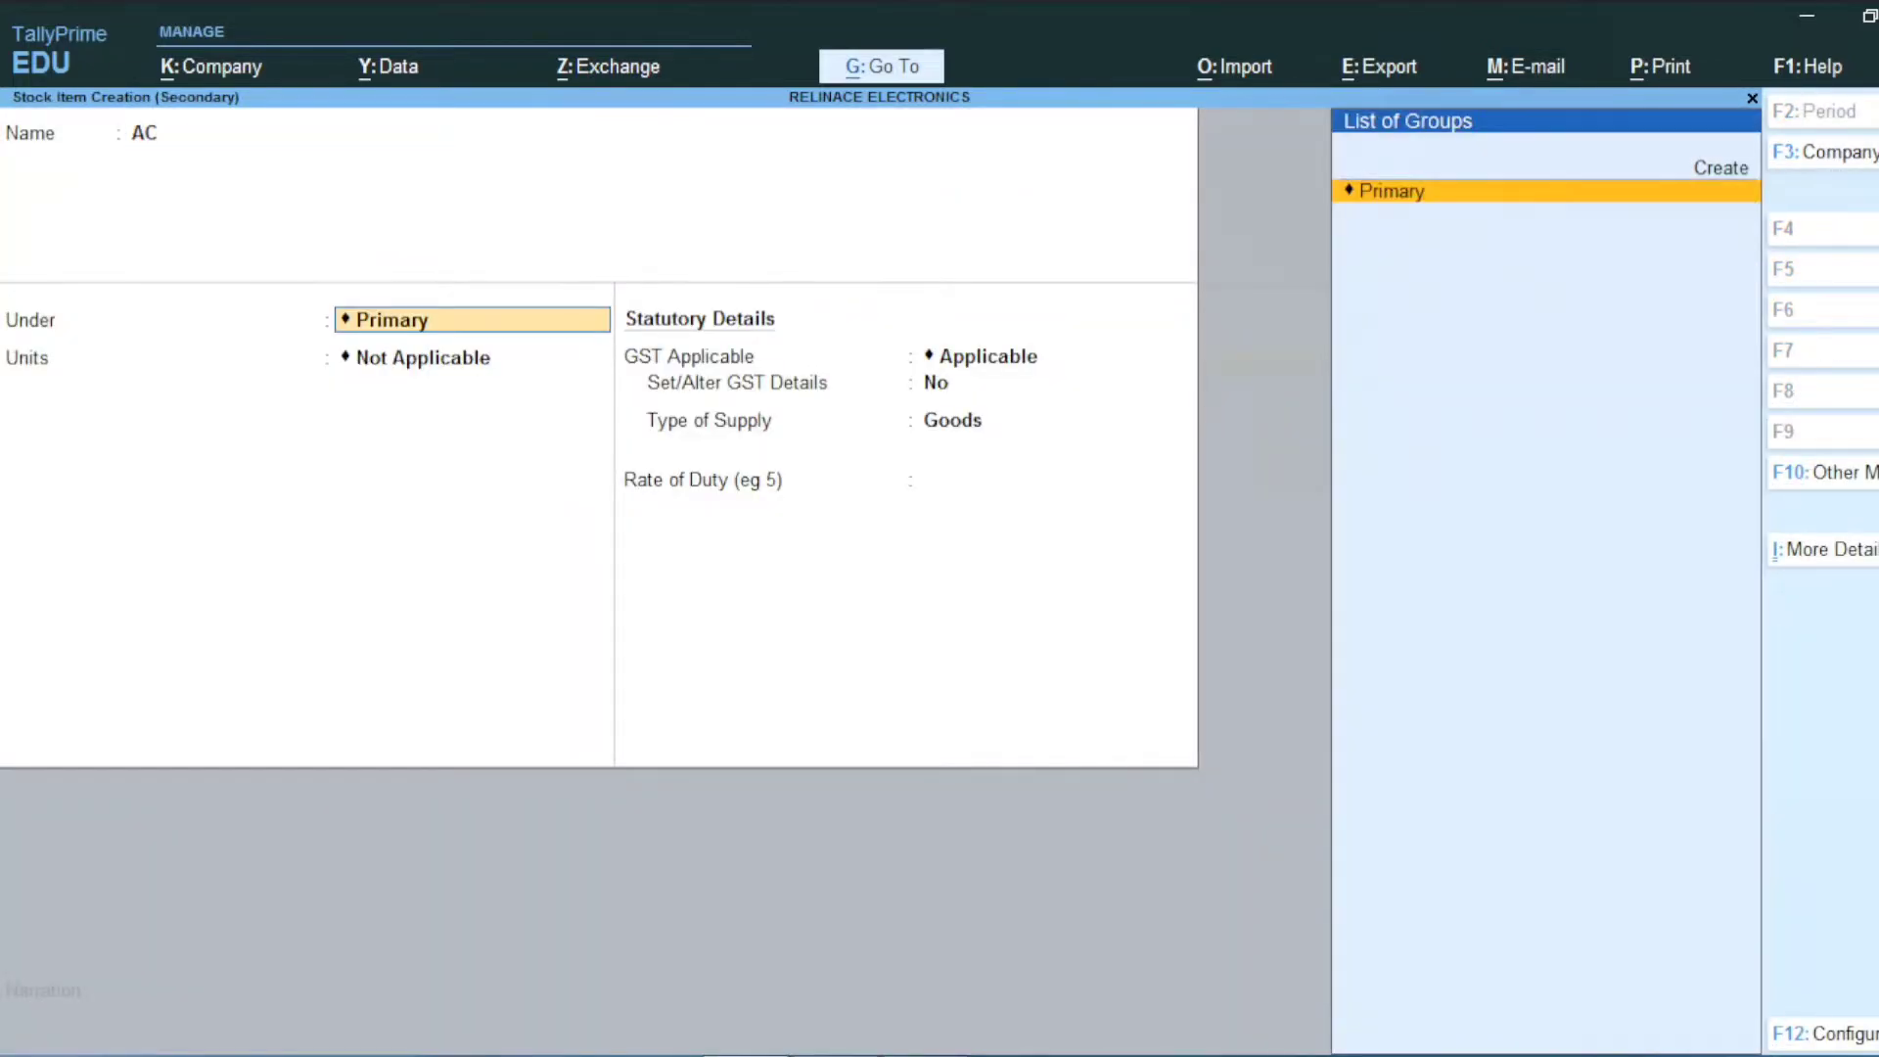
pyautogui.hotkey('alt', 'c')
pyautogui.write('ELECTRONIC ITEMS')
pyautogui.press('Return')
pyautogui.press('Return')
pyautogui.press('Return')
# Step: Save the group and create unit PCS, formal name PICES, unit code PCS-PIECES
pyautogui.press('Return')
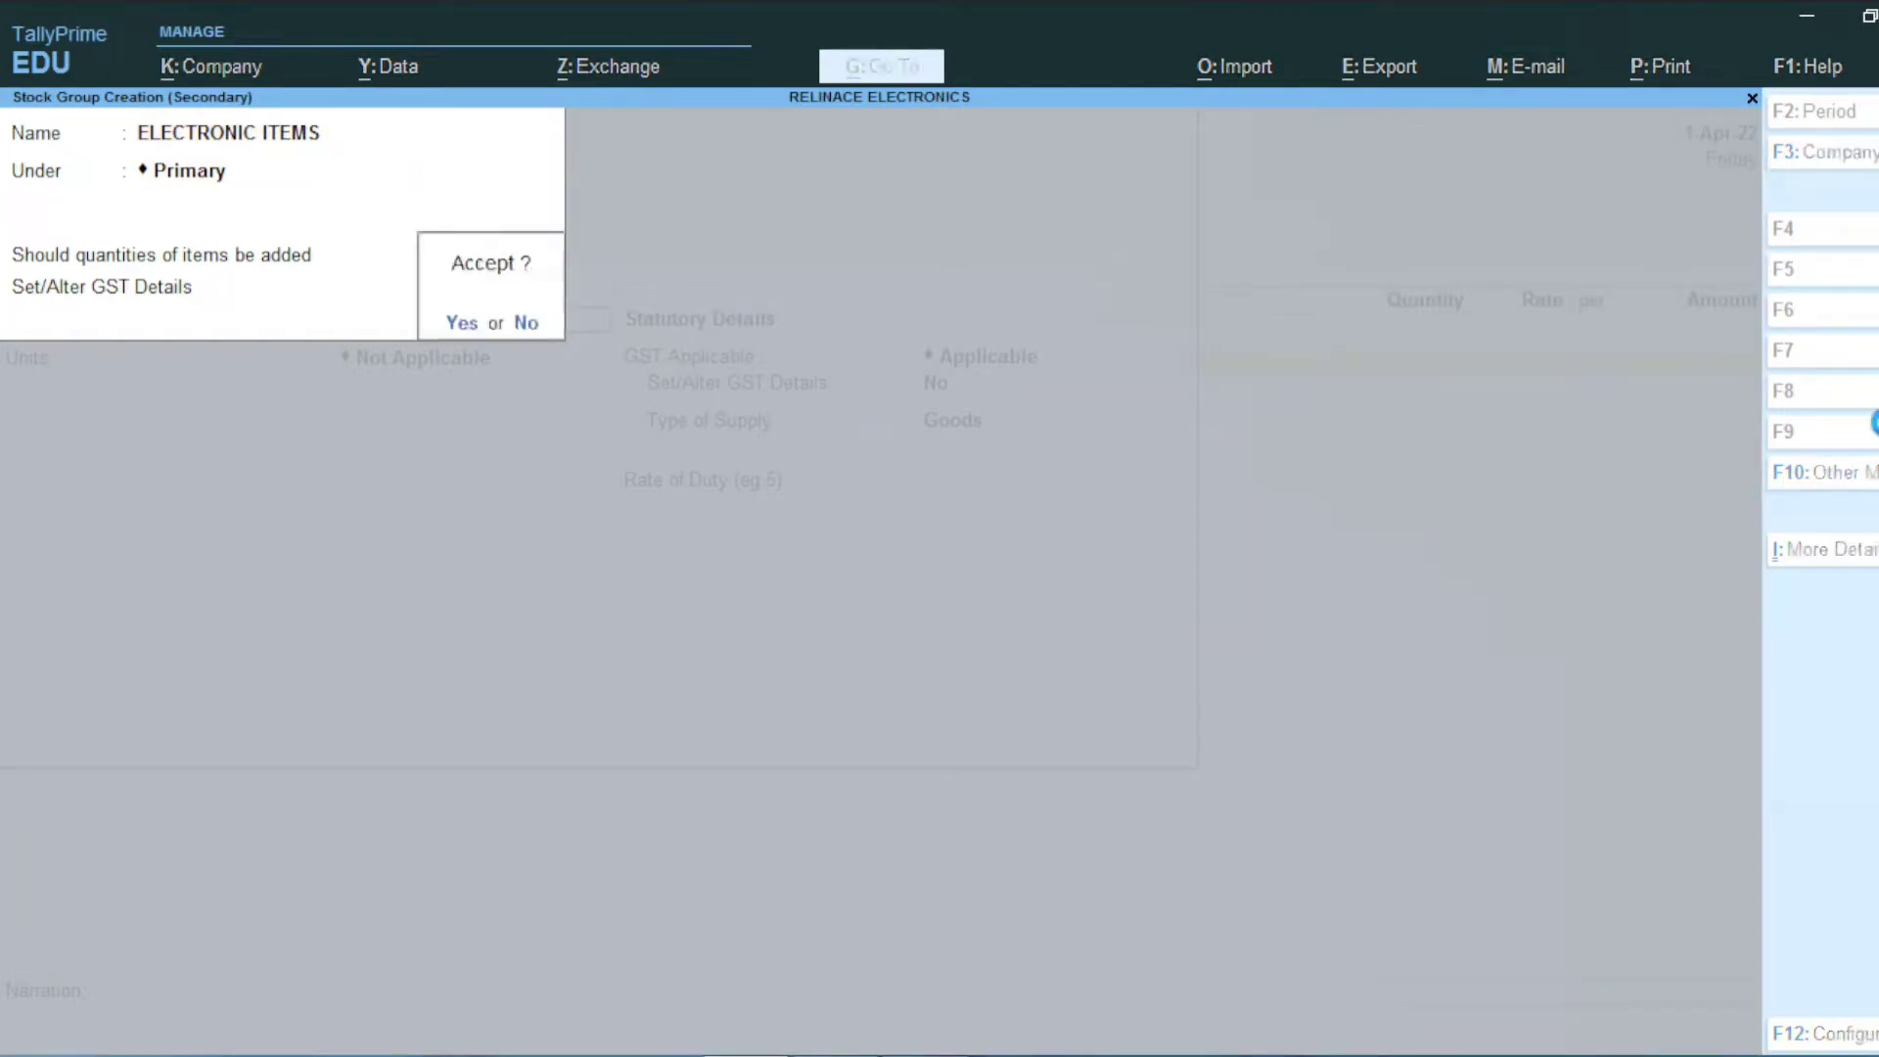
pyautogui.press('Return')
pyautogui.hotkey('alt', 'c')
pyautogui.write('PCS')
pyautogui.press('Return')
pyautogui.write('PICES')
pyautogui.press('Return')
pyautogui.write('P')
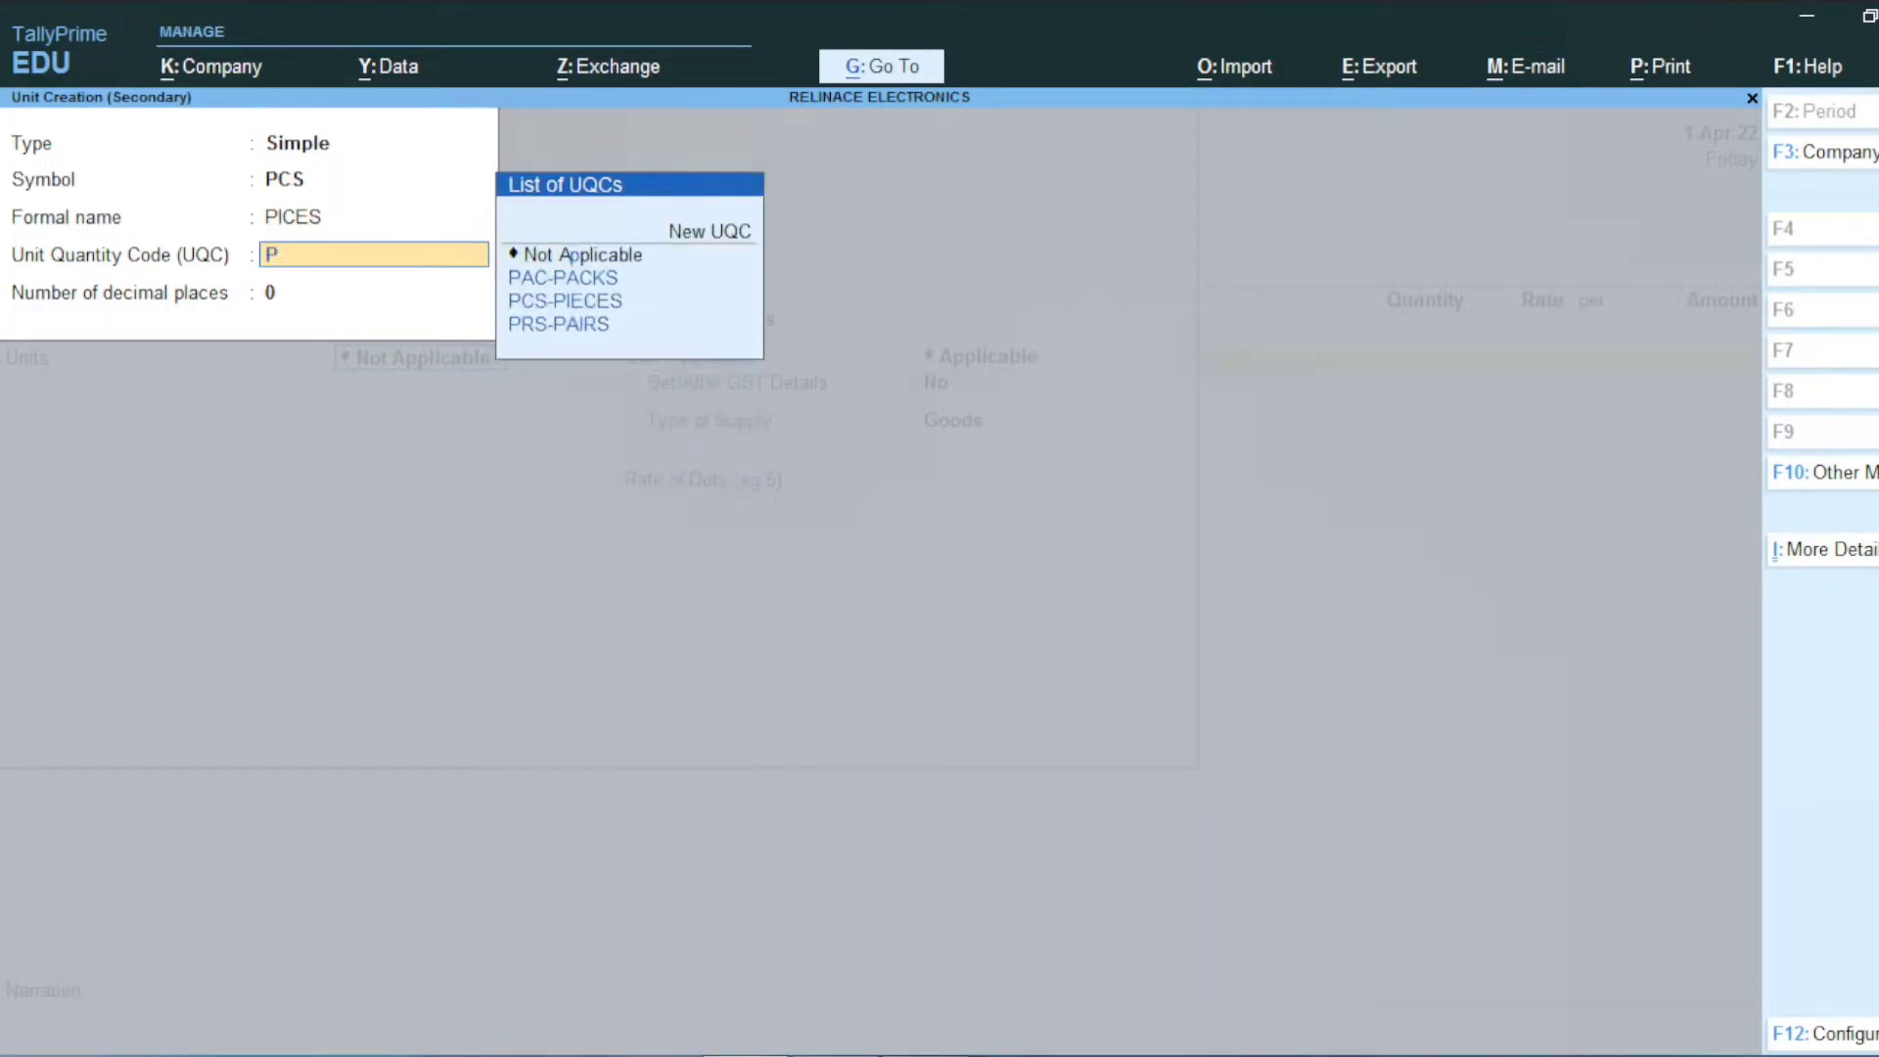
pyautogui.write('CS')
pyautogui.press('Return')
pyautogui.press('Return')
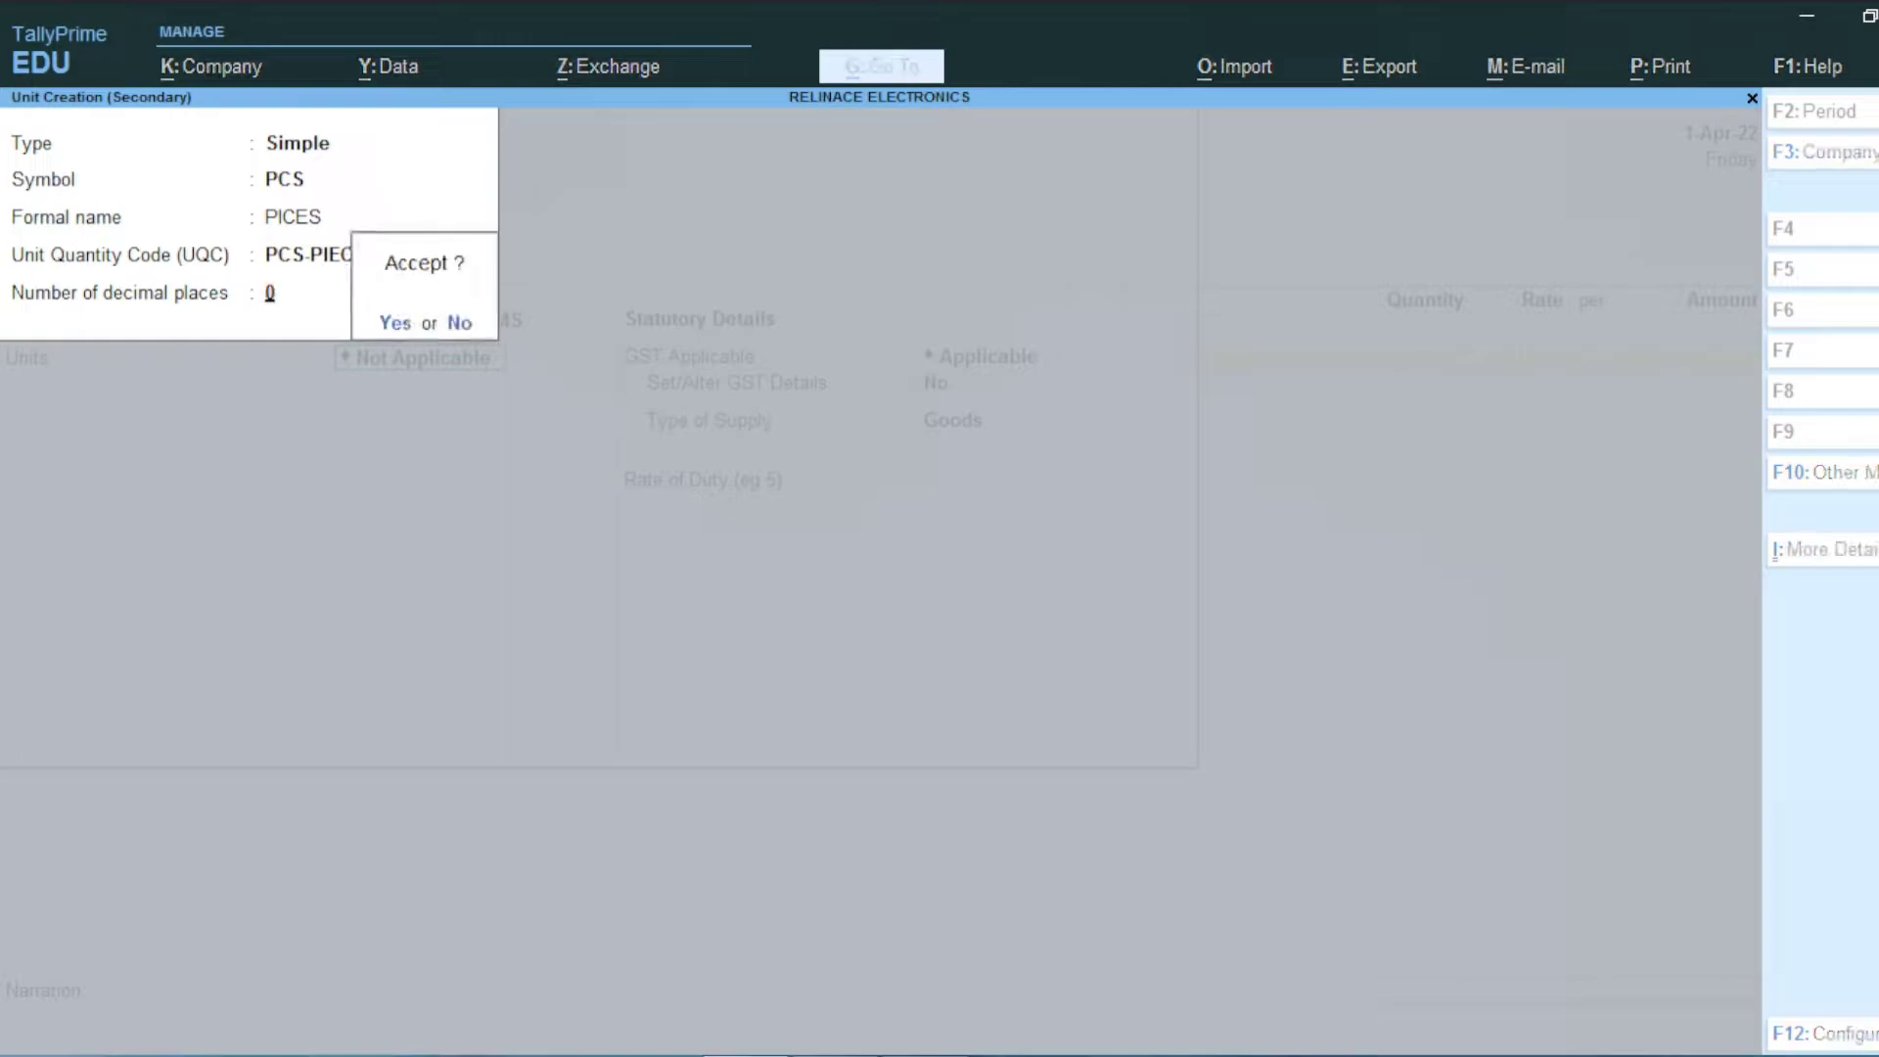
pyautogui.press('Return')
pyautogui.press('Return')
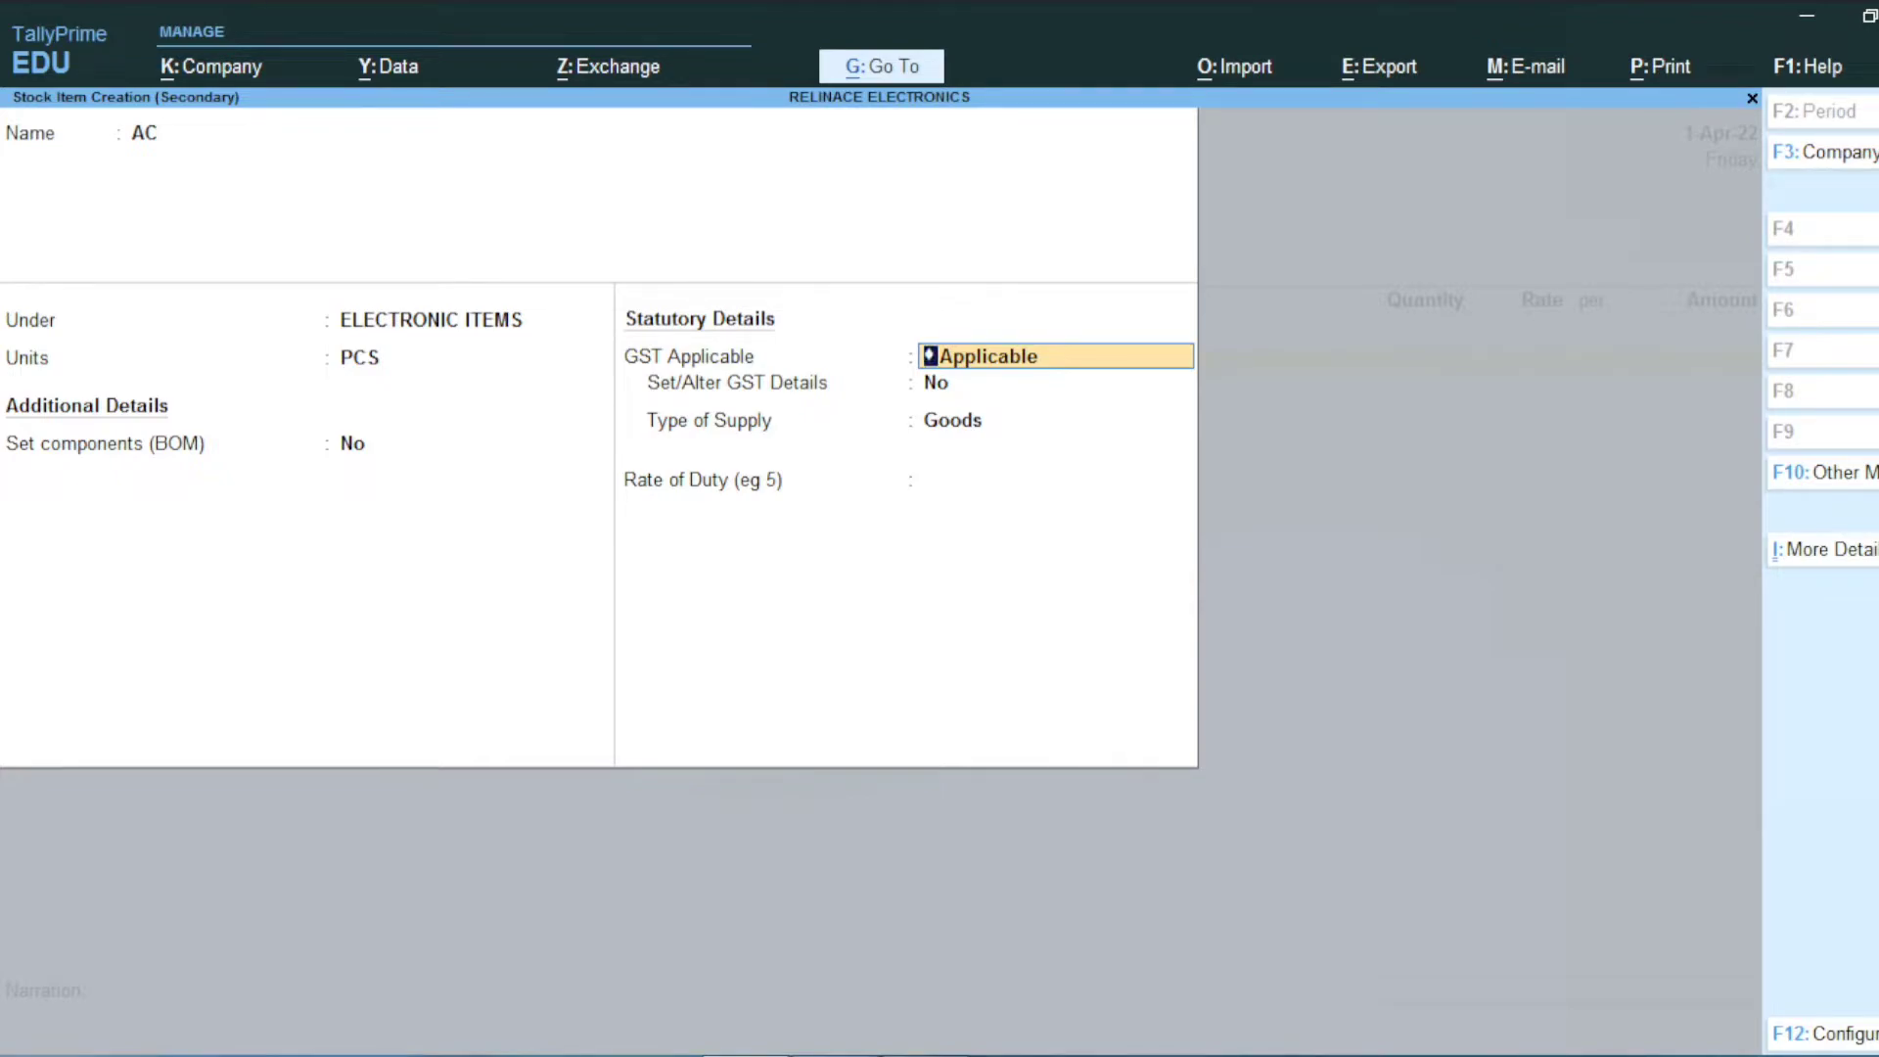
# Step: Turn on GST details for the AC item with description AC
pyautogui.press('Return')
pyautogui.write('Y')
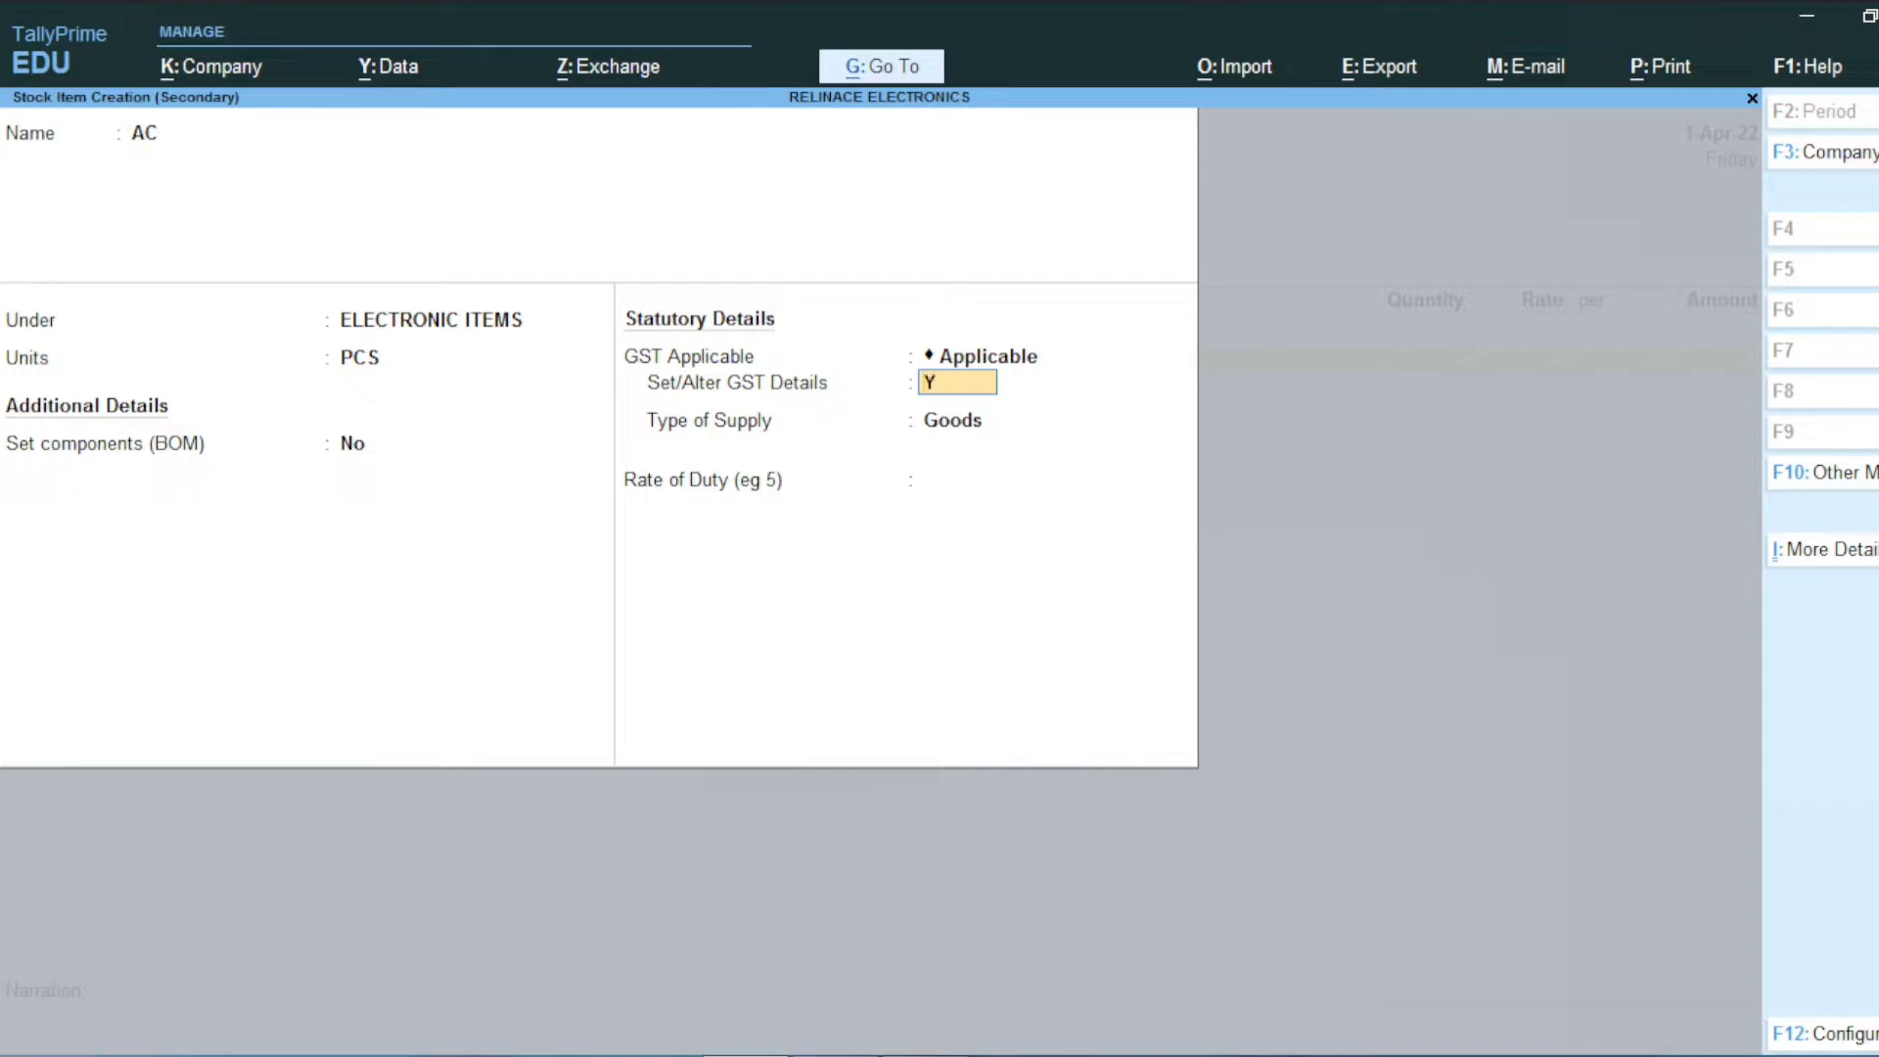
pyautogui.press('Return')
pyautogui.write('AC')
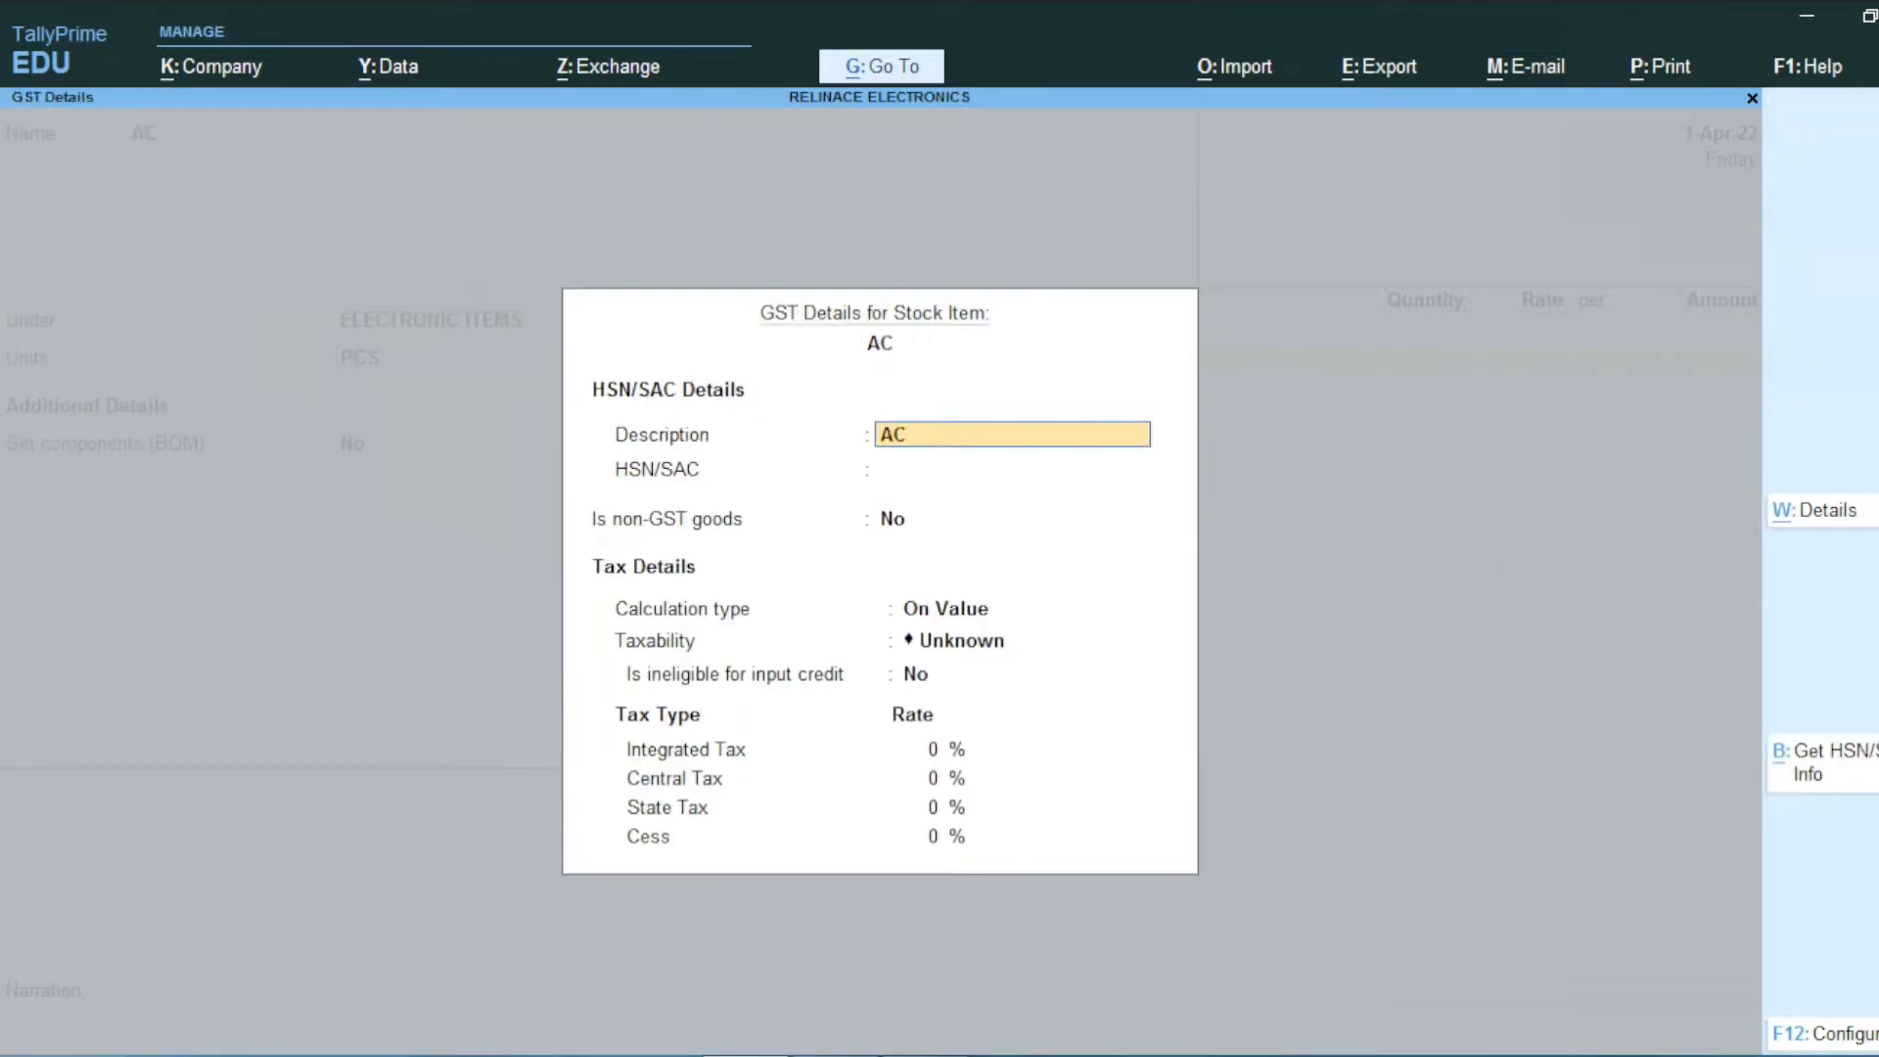
pyautogui.press('Return')
# Step: Give AC HSN 5623, Taxable status and 18% integrated tax, and save the item
pyautogui.hotkey('alt', 'Tab')
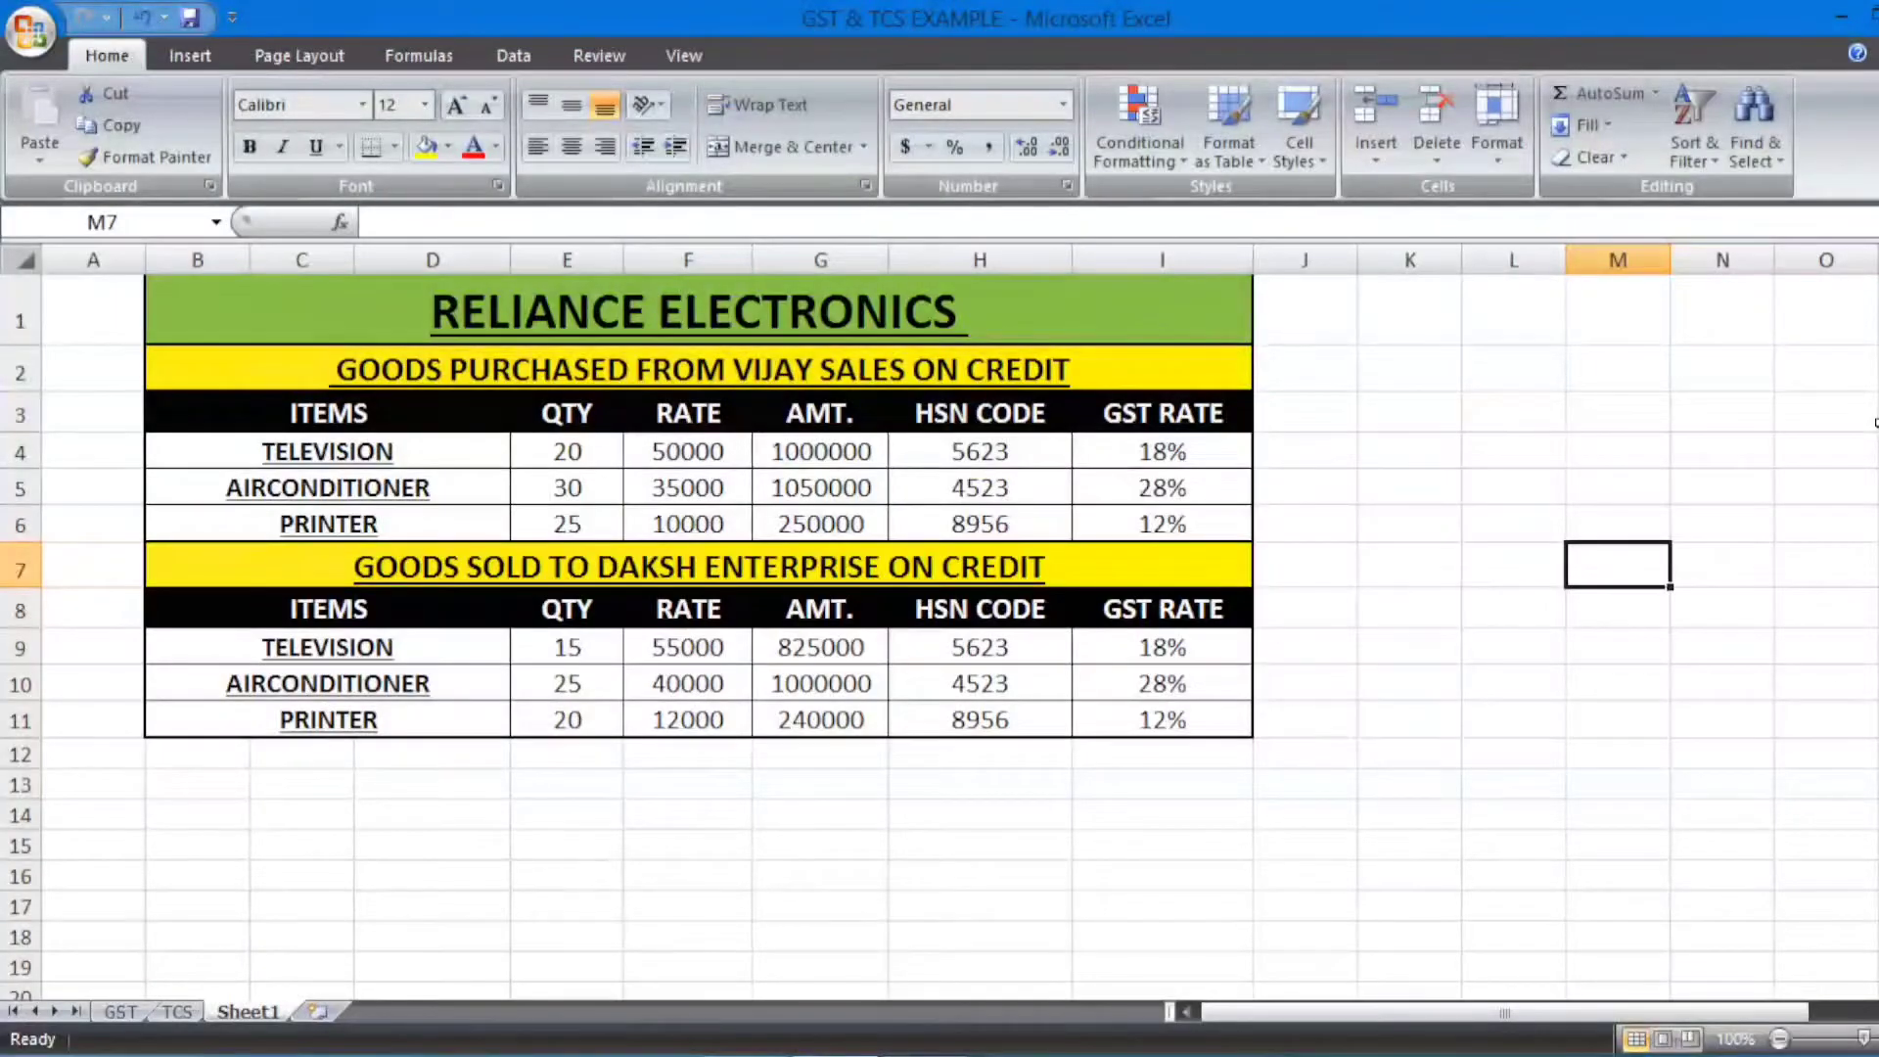
pyautogui.hotkey('alt', 'Tab')
pyautogui.write('5623')
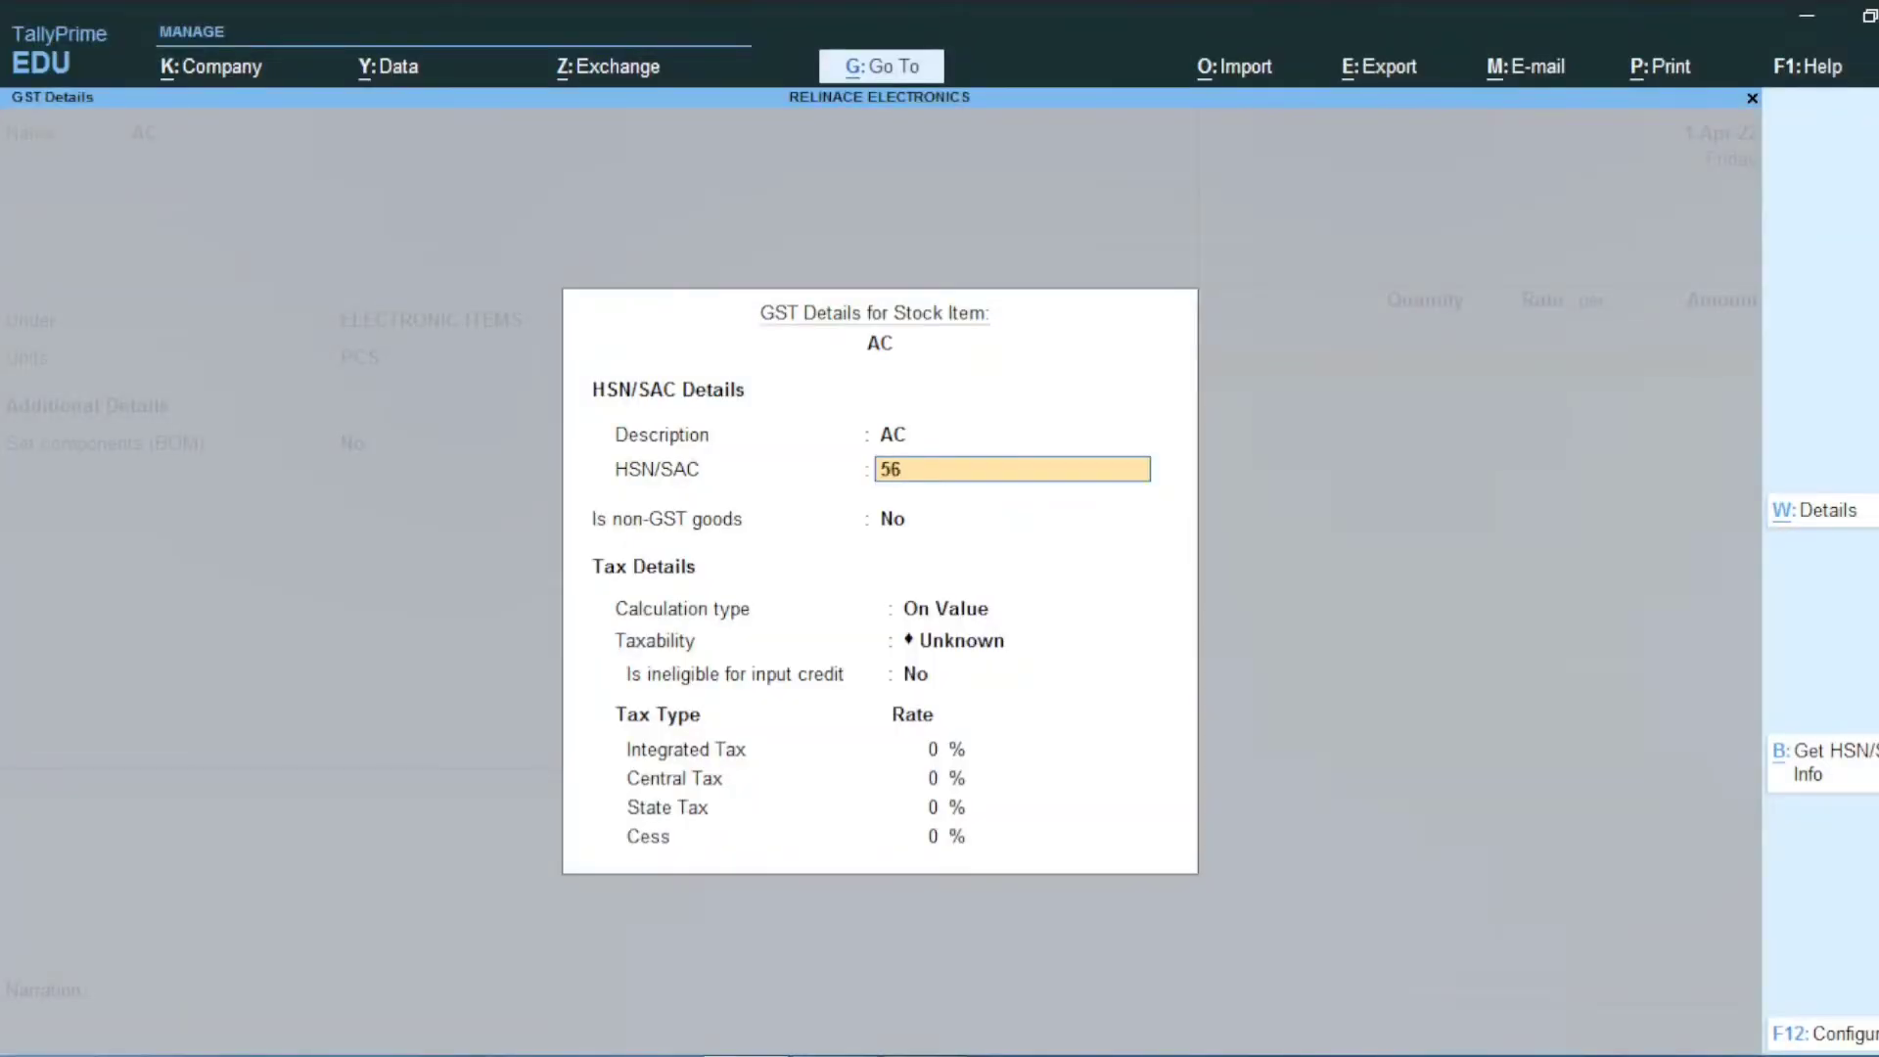
pyautogui.press('Return')
pyautogui.press('Return')
pyautogui.press('Return')
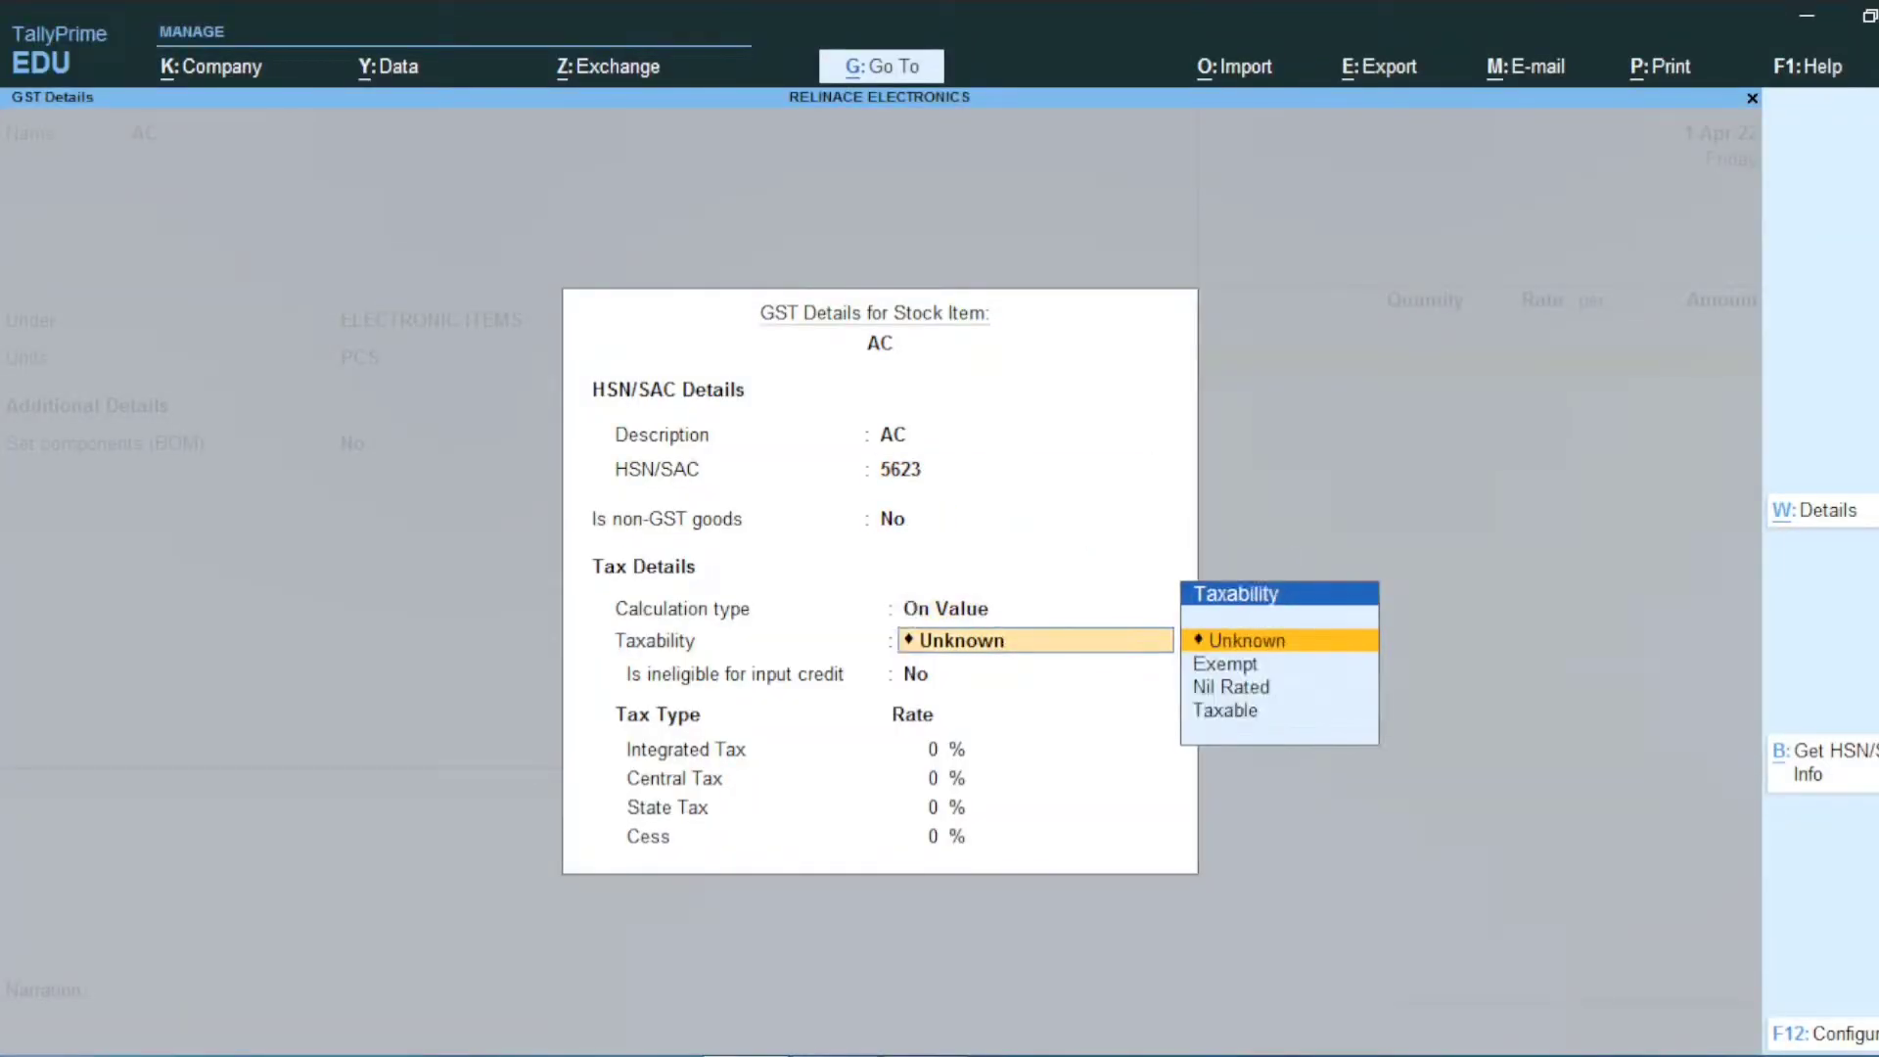
pyautogui.press('Down')
pyautogui.press('Down')
pyautogui.press('Down')
pyautogui.press('Return')
pyautogui.press('Return')
pyautogui.hotkey('alt', 'Tab')
pyautogui.hotkey('alt', 'Tab')
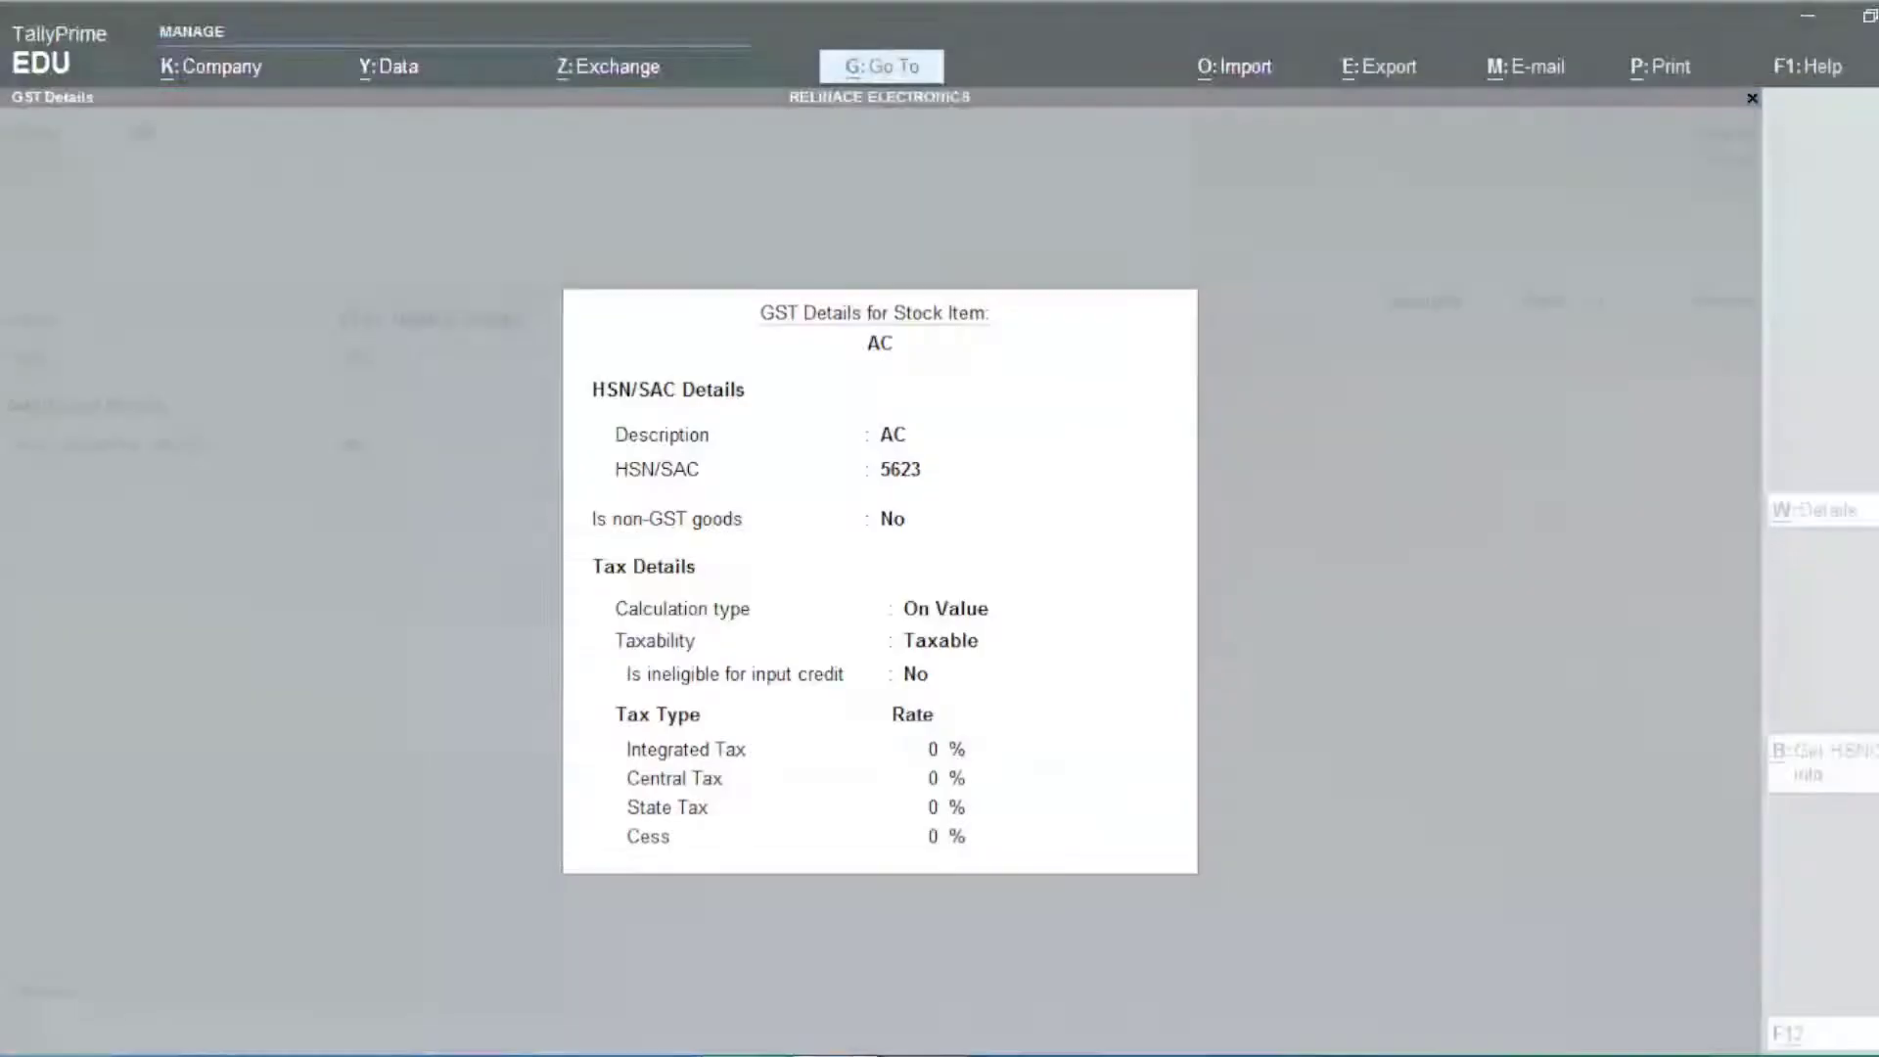
pyautogui.write('18')
pyautogui.press('Return')
pyautogui.press('Return')
pyautogui.press('Return')
pyautogui.press('Return')
pyautogui.press('Return')
pyautogui.press('Return')
pyautogui.press('Return')
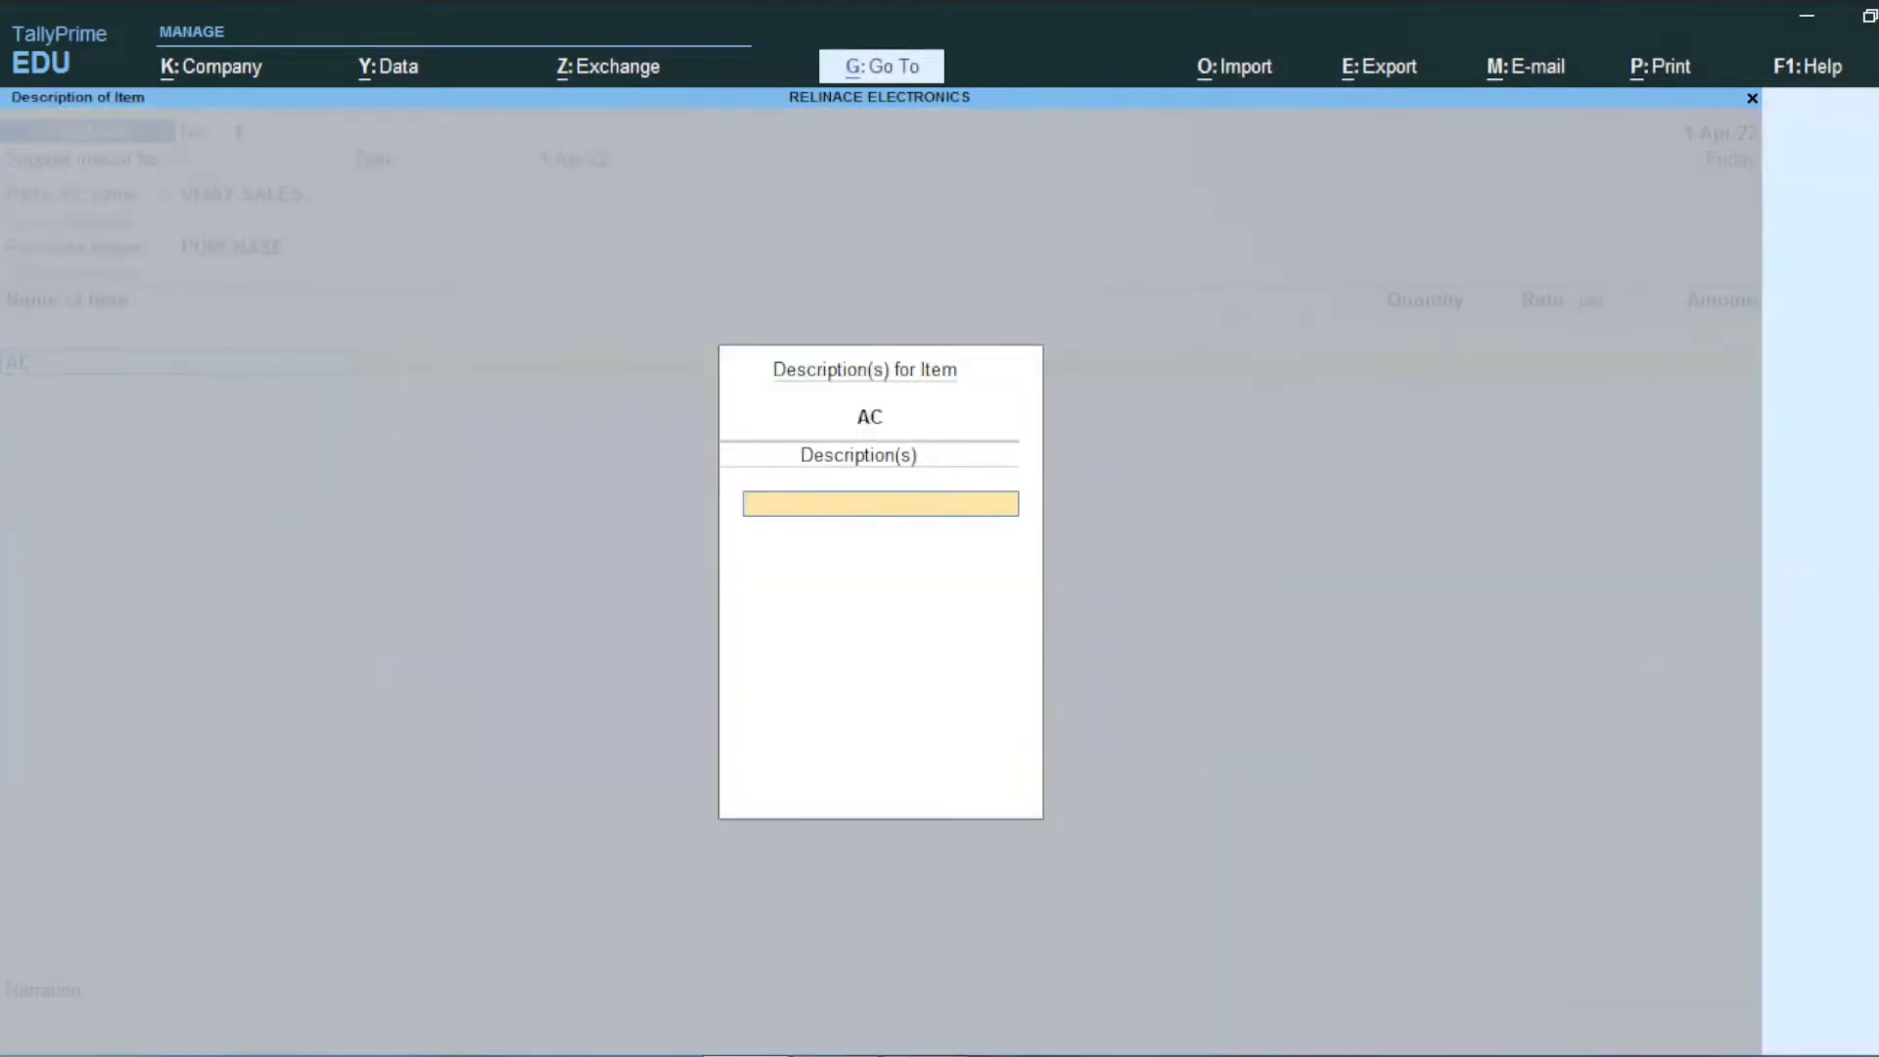
pyautogui.press('Return')
# Step: Enter 20 PCS of AC at rate 50,000 on the purchase voucher
pyautogui.hotkey('alt', 'Tab')
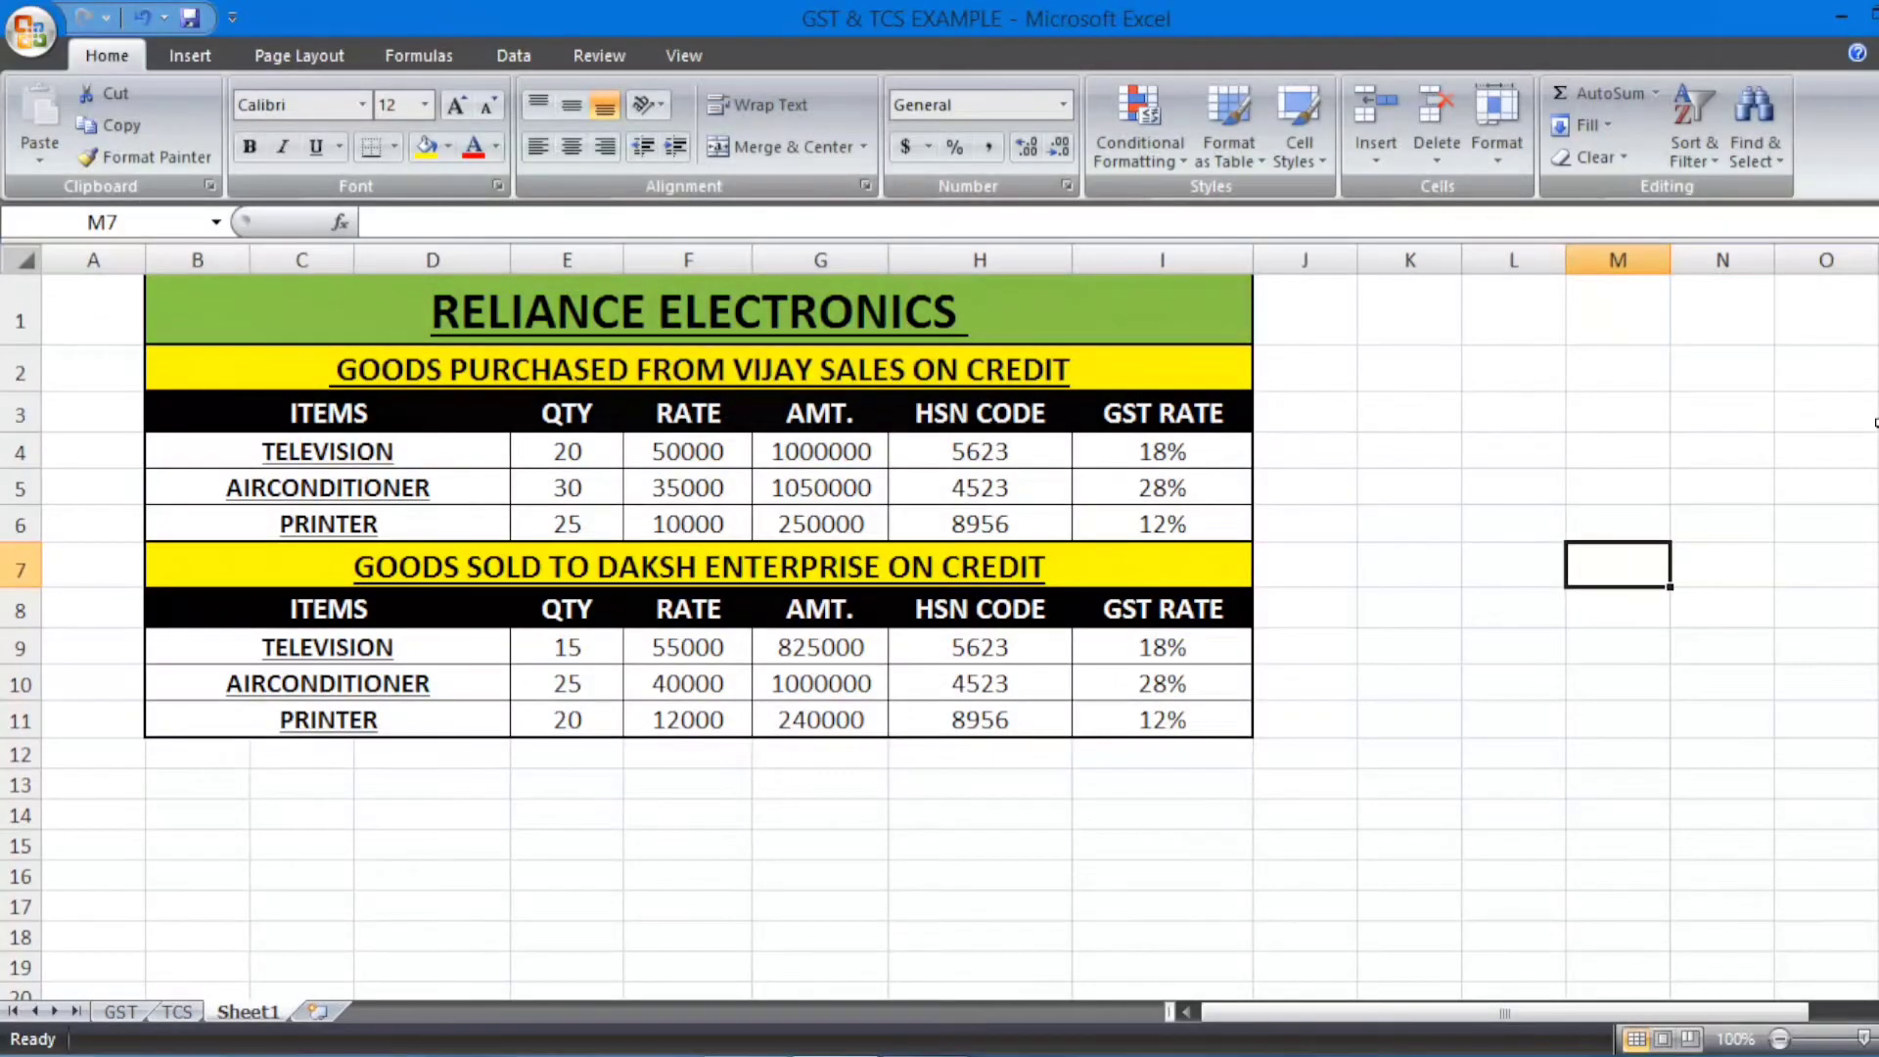
pyautogui.hotkey('alt', 'Tab')
pyautogui.write('20')
pyautogui.press('Return')
pyautogui.write('500000.00')
pyautogui.press('Return')
# Step: Create stock item TV under ELECTRONIC ITEMS in PCS, with GST applicable
pyautogui.press('Return')
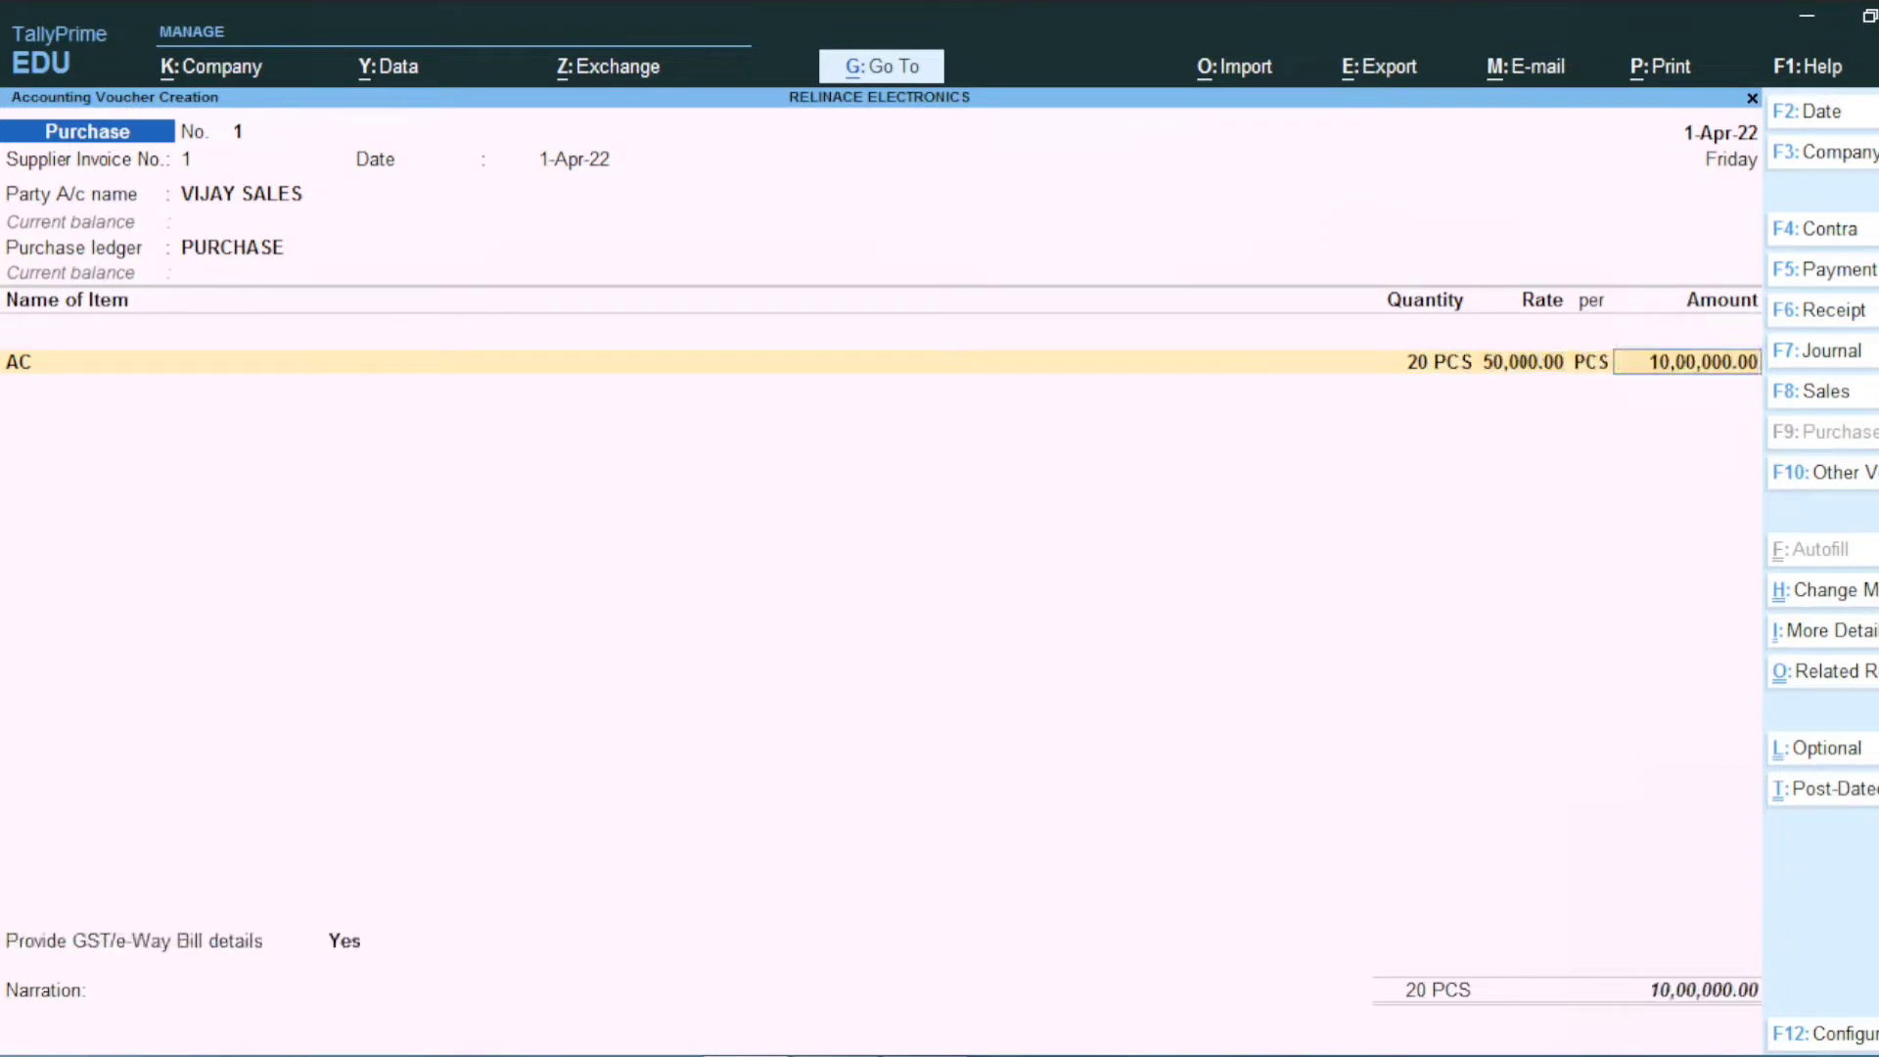
pyautogui.press('Return')
pyautogui.hotkey('alt', 'c')
pyautogui.write('TV')
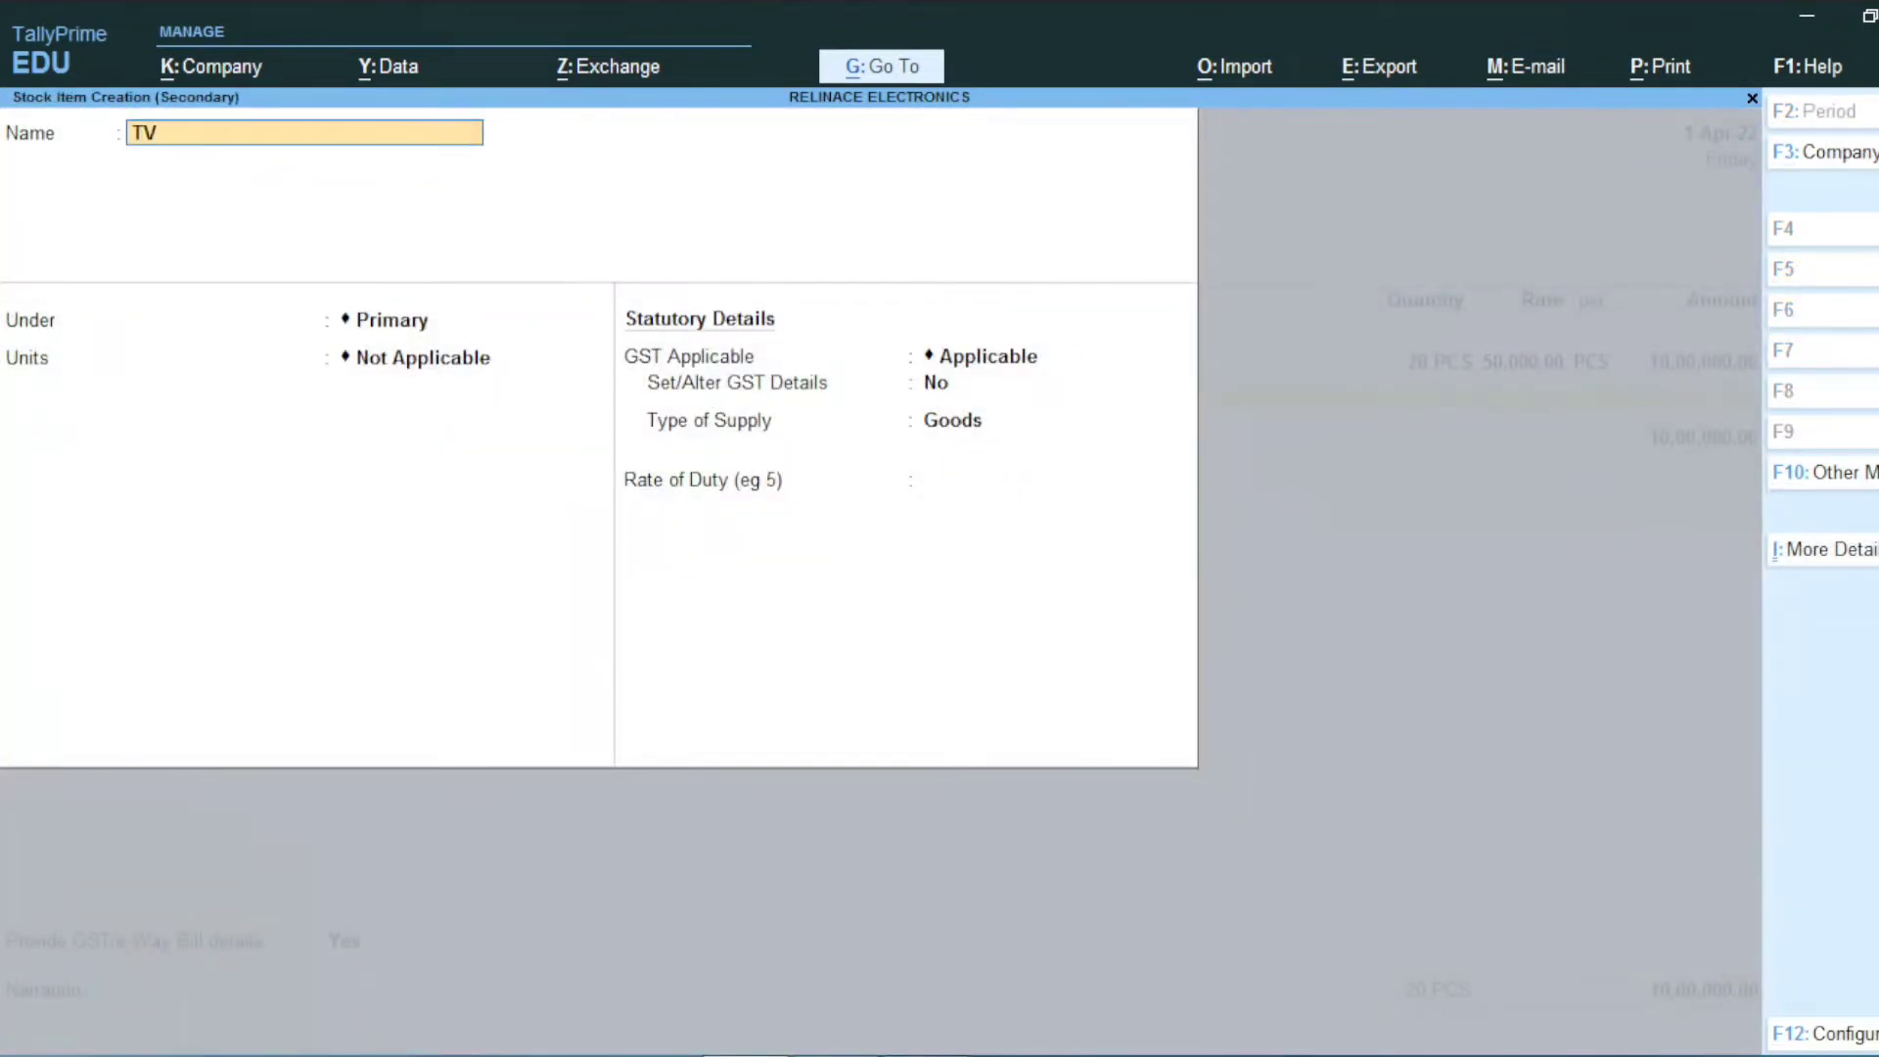
pyautogui.press('Return')
pyautogui.press('Down')
pyautogui.press('Return')
pyautogui.press('Down')
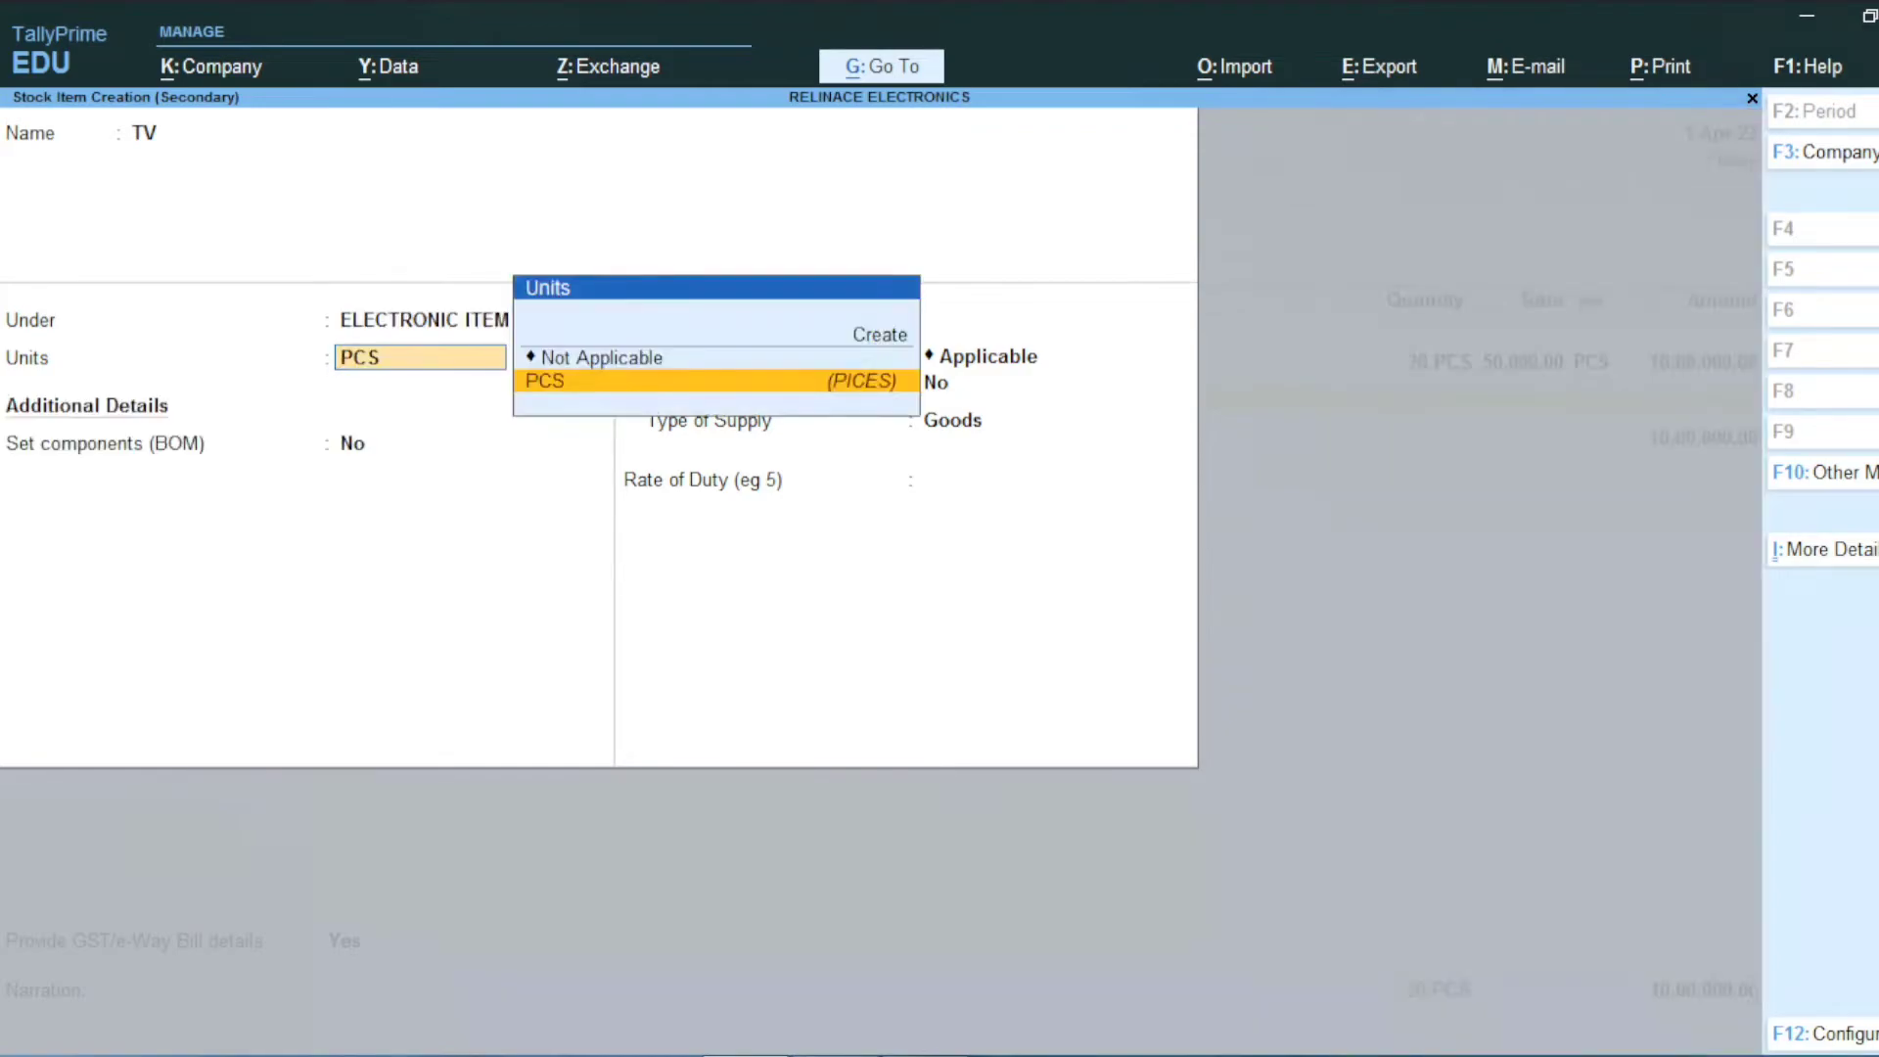
pyautogui.press('Return')
pyautogui.press('Return')
pyautogui.write('y')
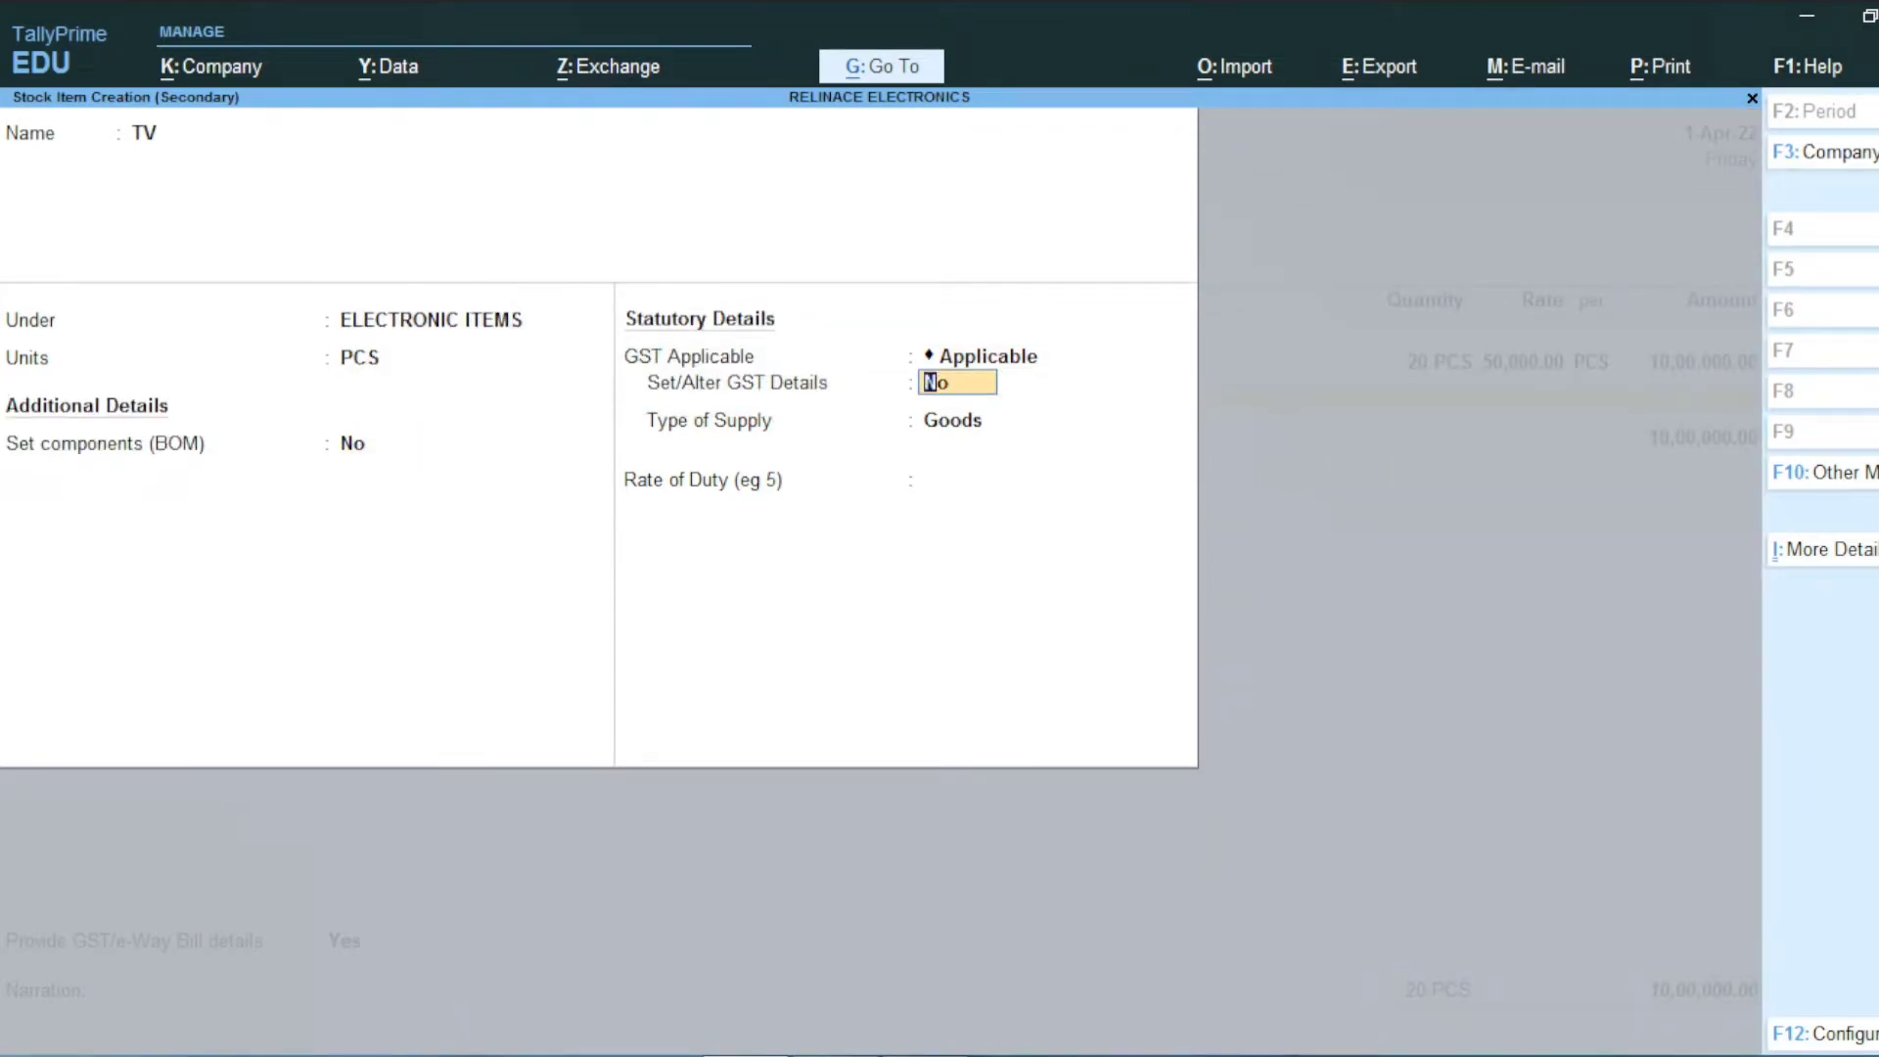
# Step: Give TV the description TV and HSN code 4523, calculated on value
pyautogui.press('Return')
pyautogui.write('TV')
pyautogui.press('Return')
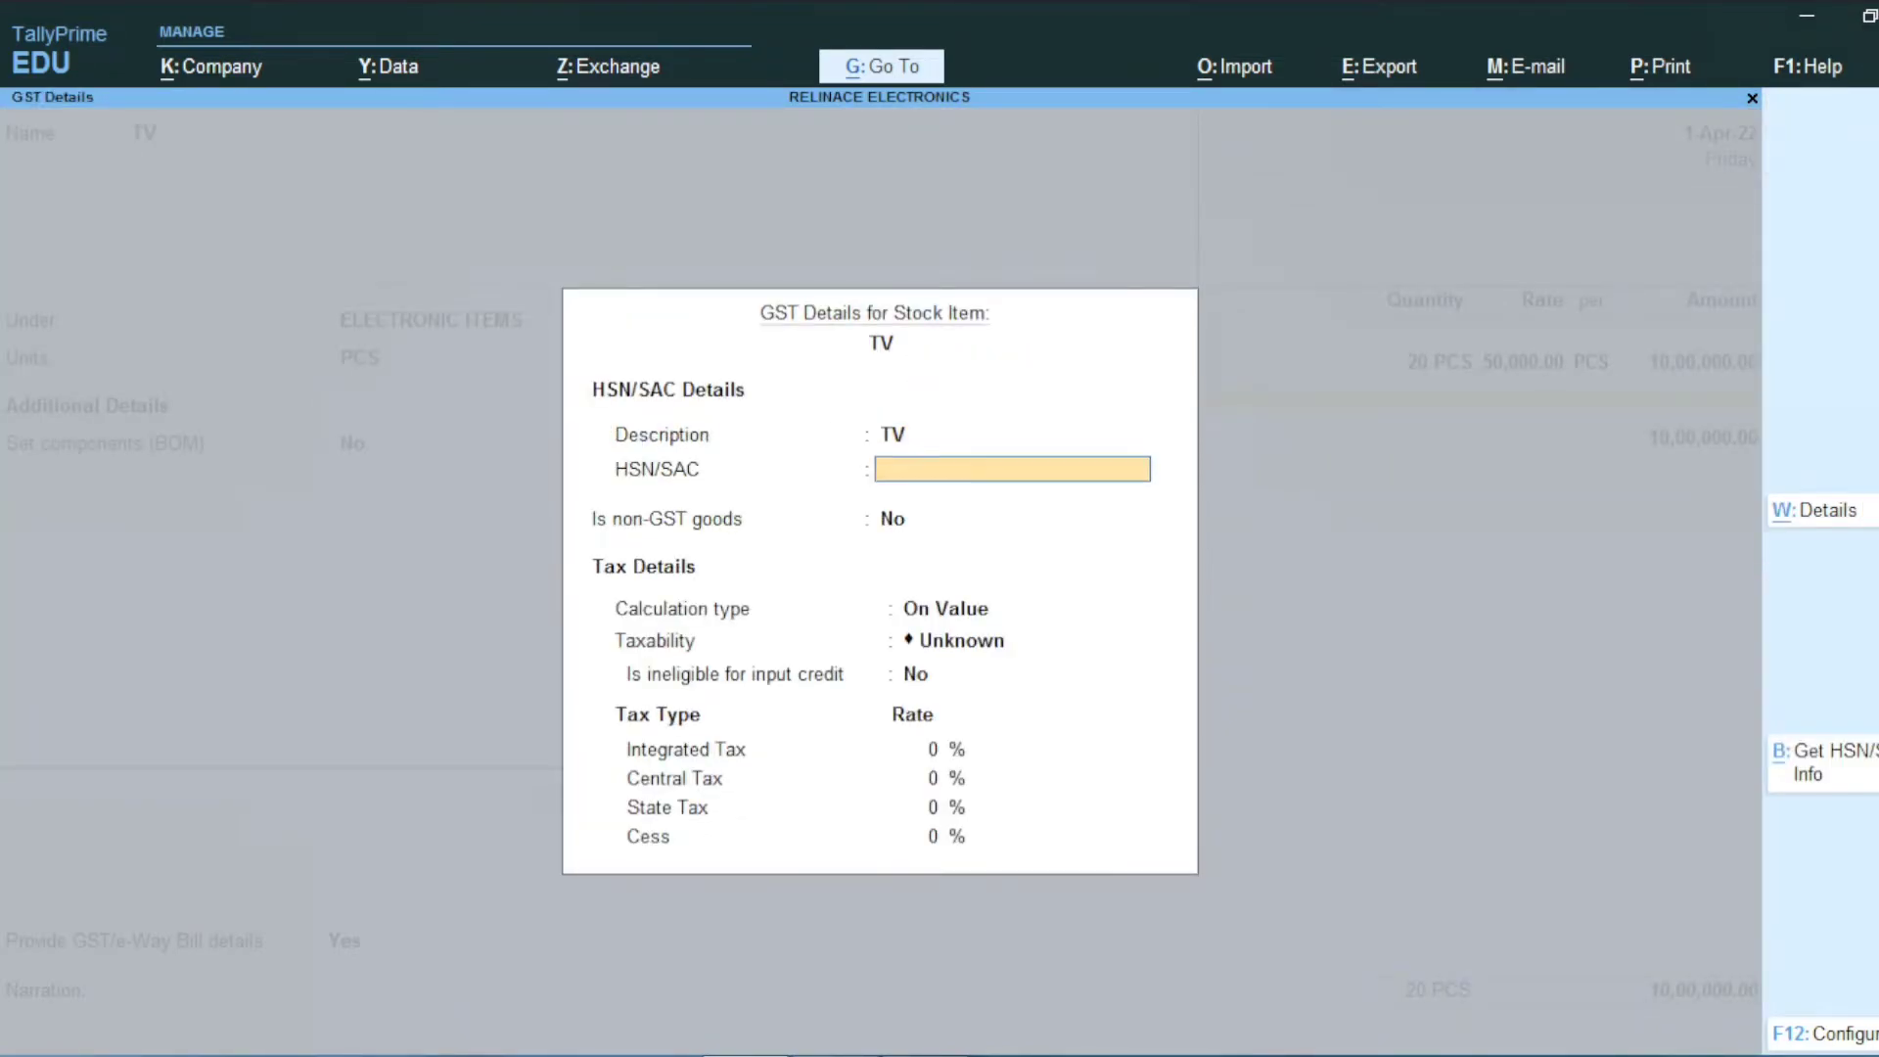
pyautogui.hotkey('alt', 'Tab')
pyautogui.hotkey('alt', 'Tab')
pyautogui.hotkey('alt', 'Tab')
pyautogui.hotkey('alt', 'Tab')
pyautogui.hotkey('alt', 'Tab')
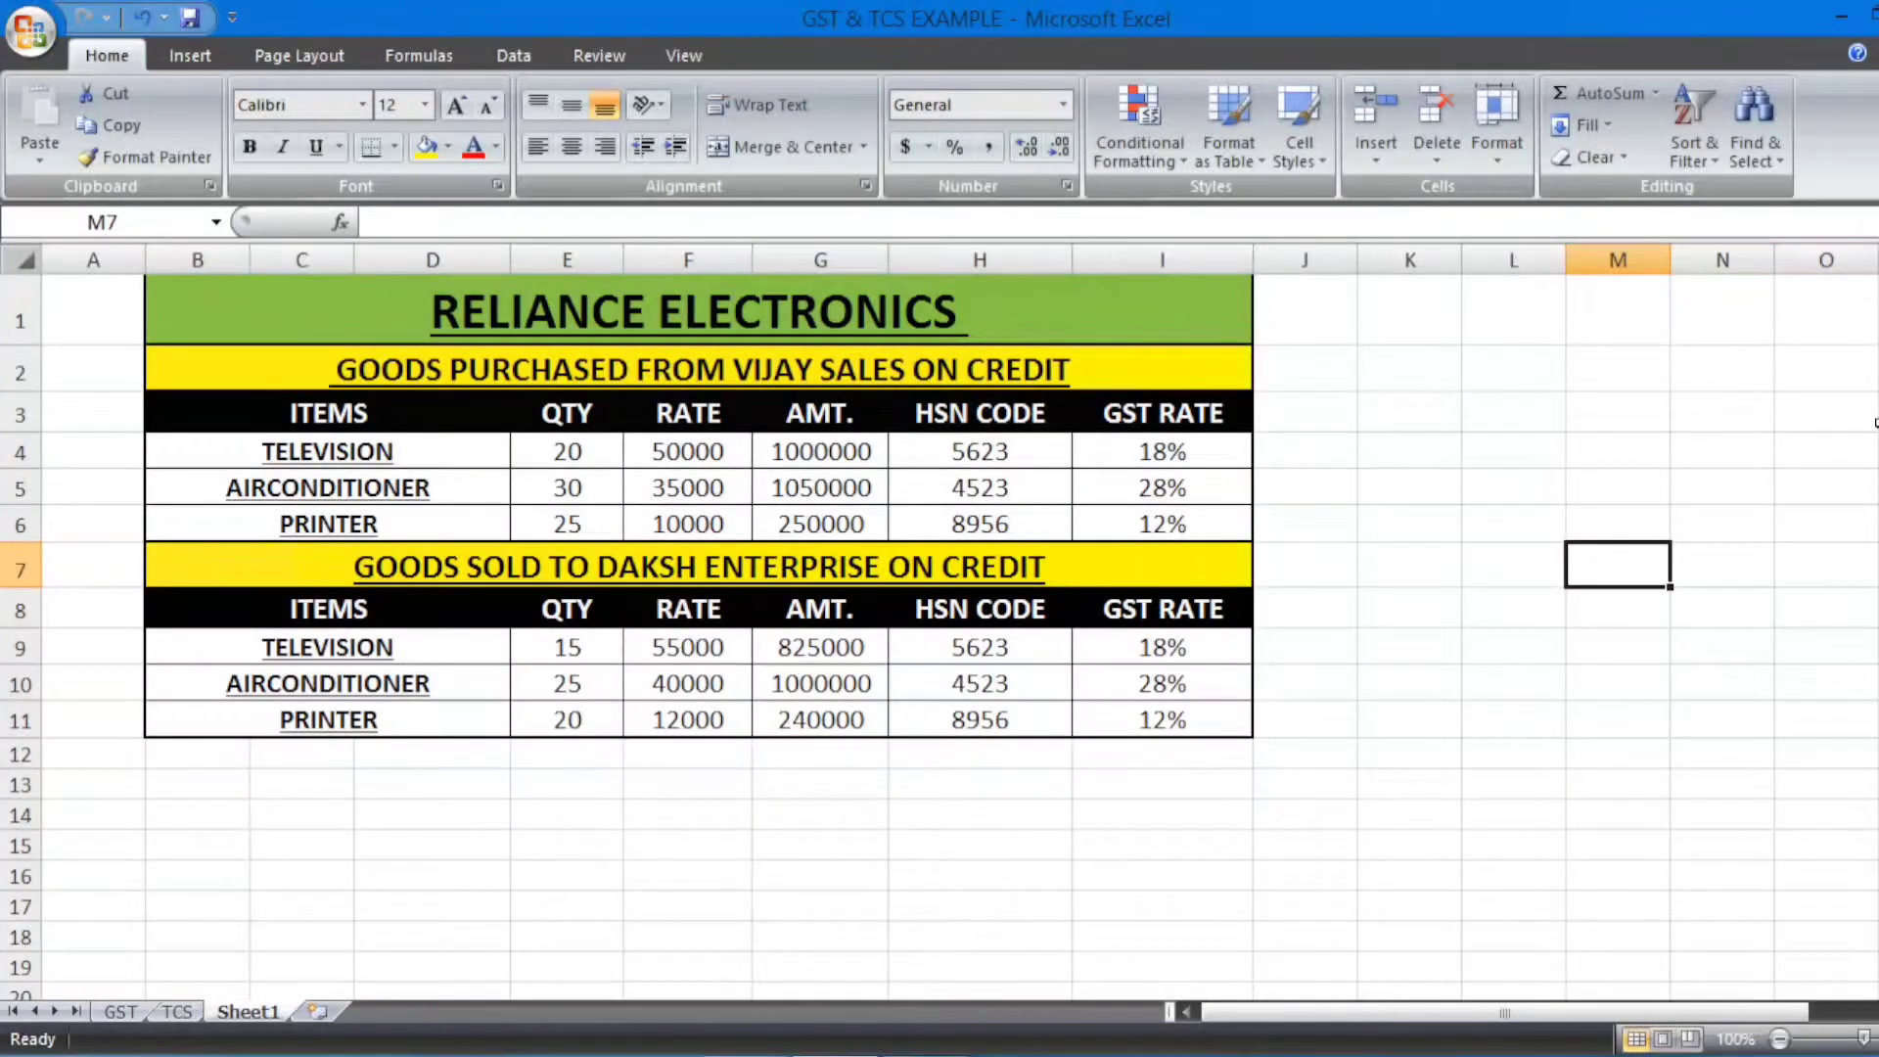
pyautogui.hotkey('alt', 'Tab')
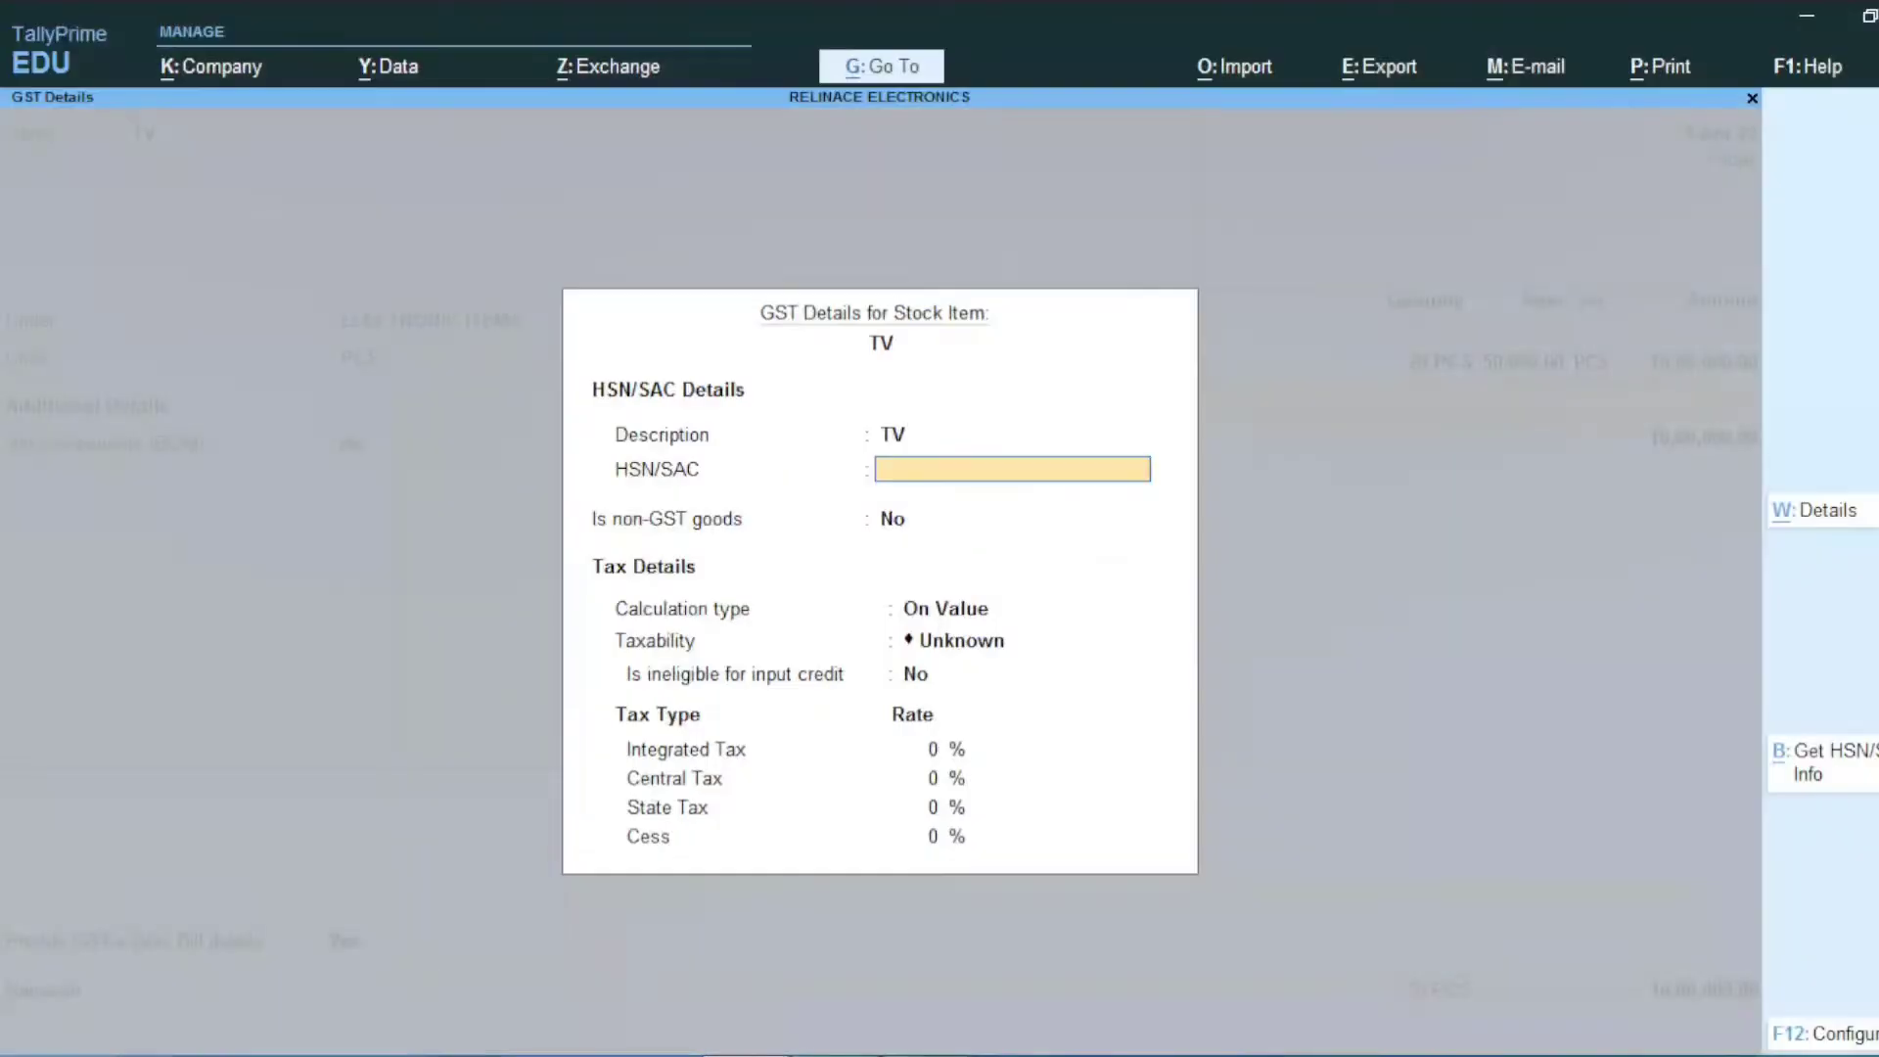
pyautogui.write('4523')
pyautogui.press('Return')
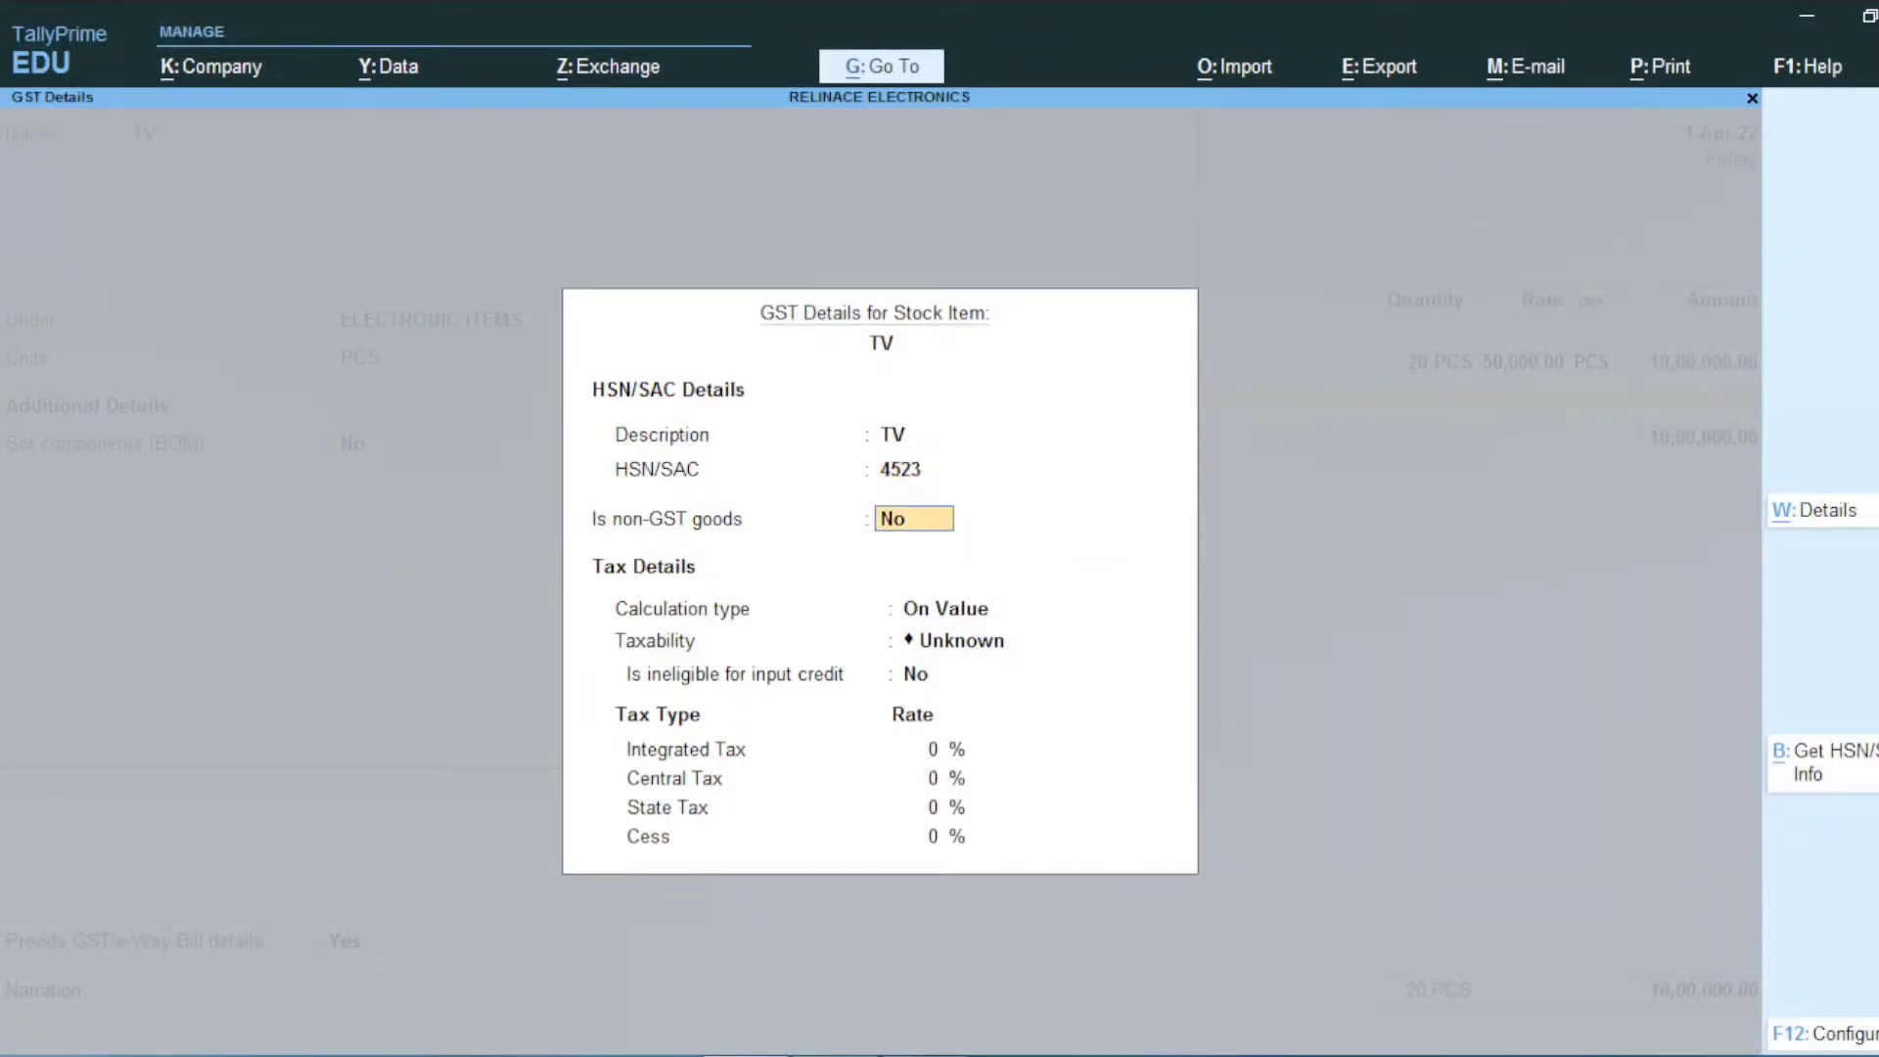
pyautogui.press('Return')
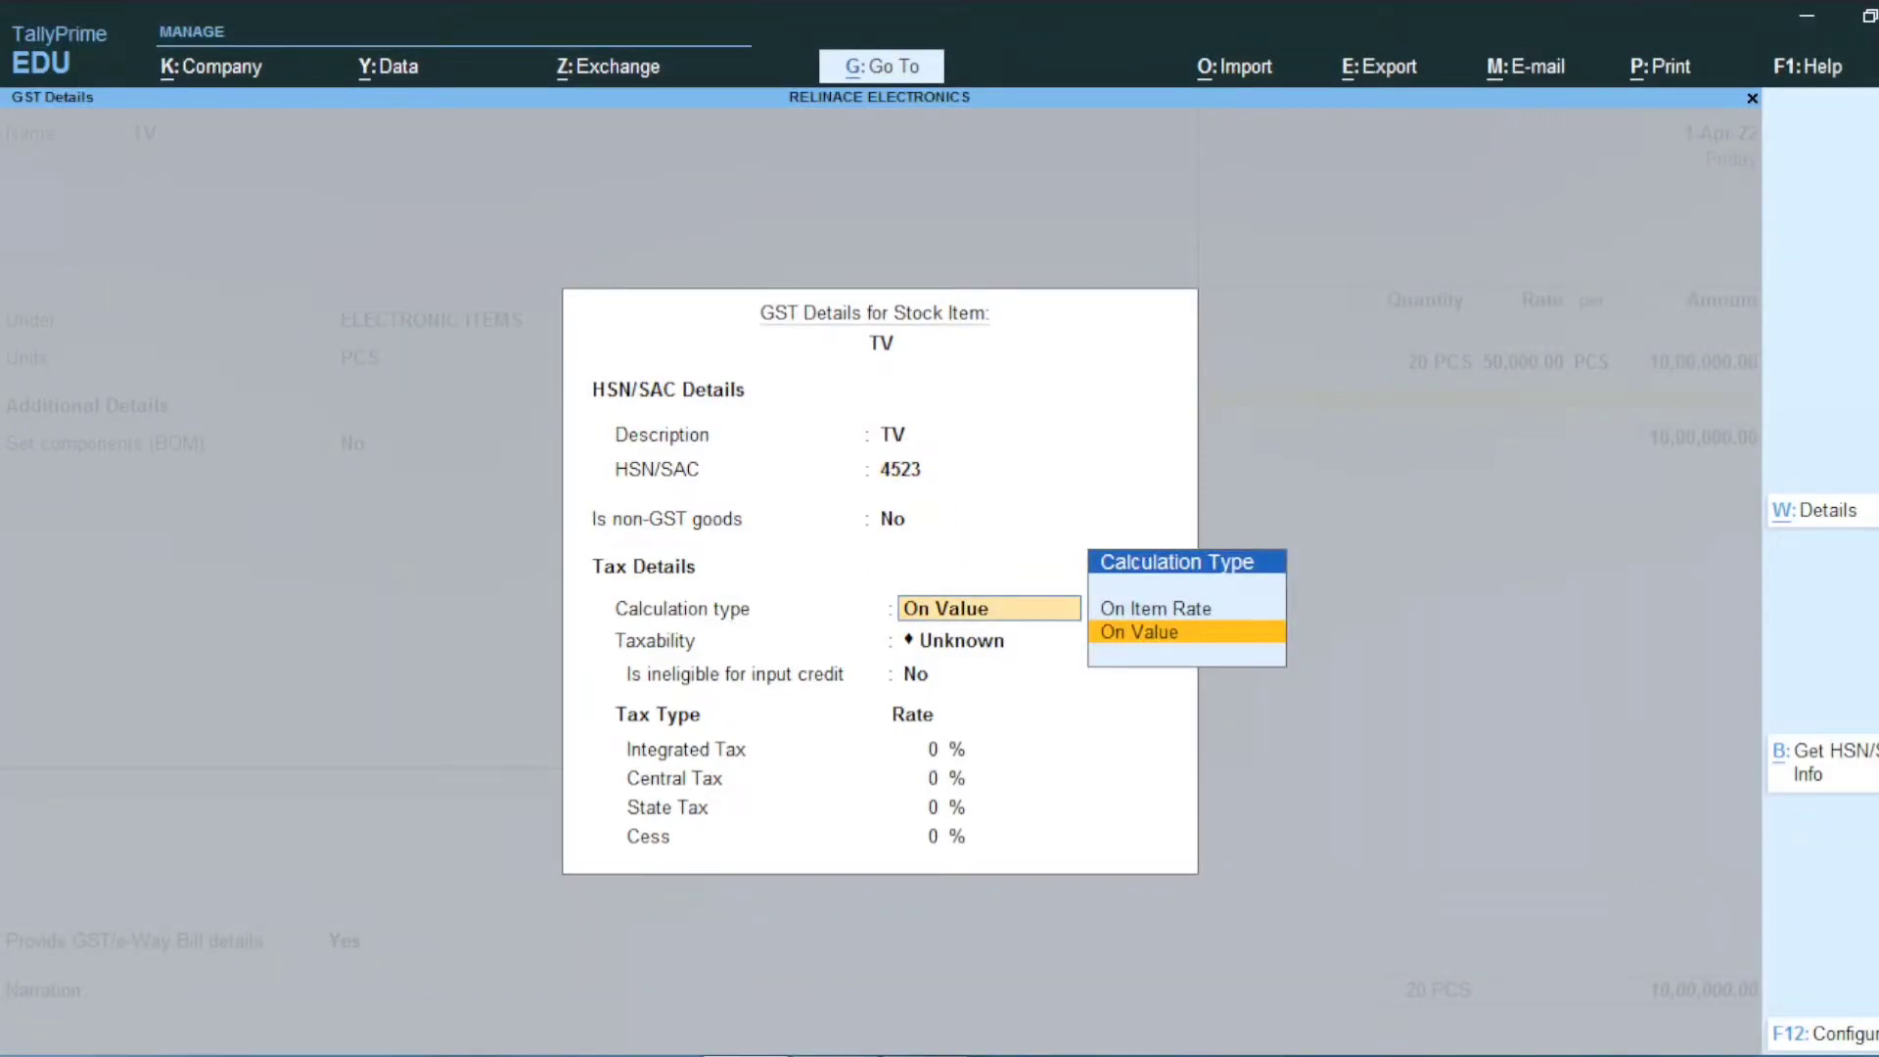
pyautogui.press('Return')
# Step: Set TV's taxability to Taxable with 28% integrated tax
pyautogui.press('Down')
pyautogui.press('Down')
pyautogui.press('Down')
pyautogui.press('Return')
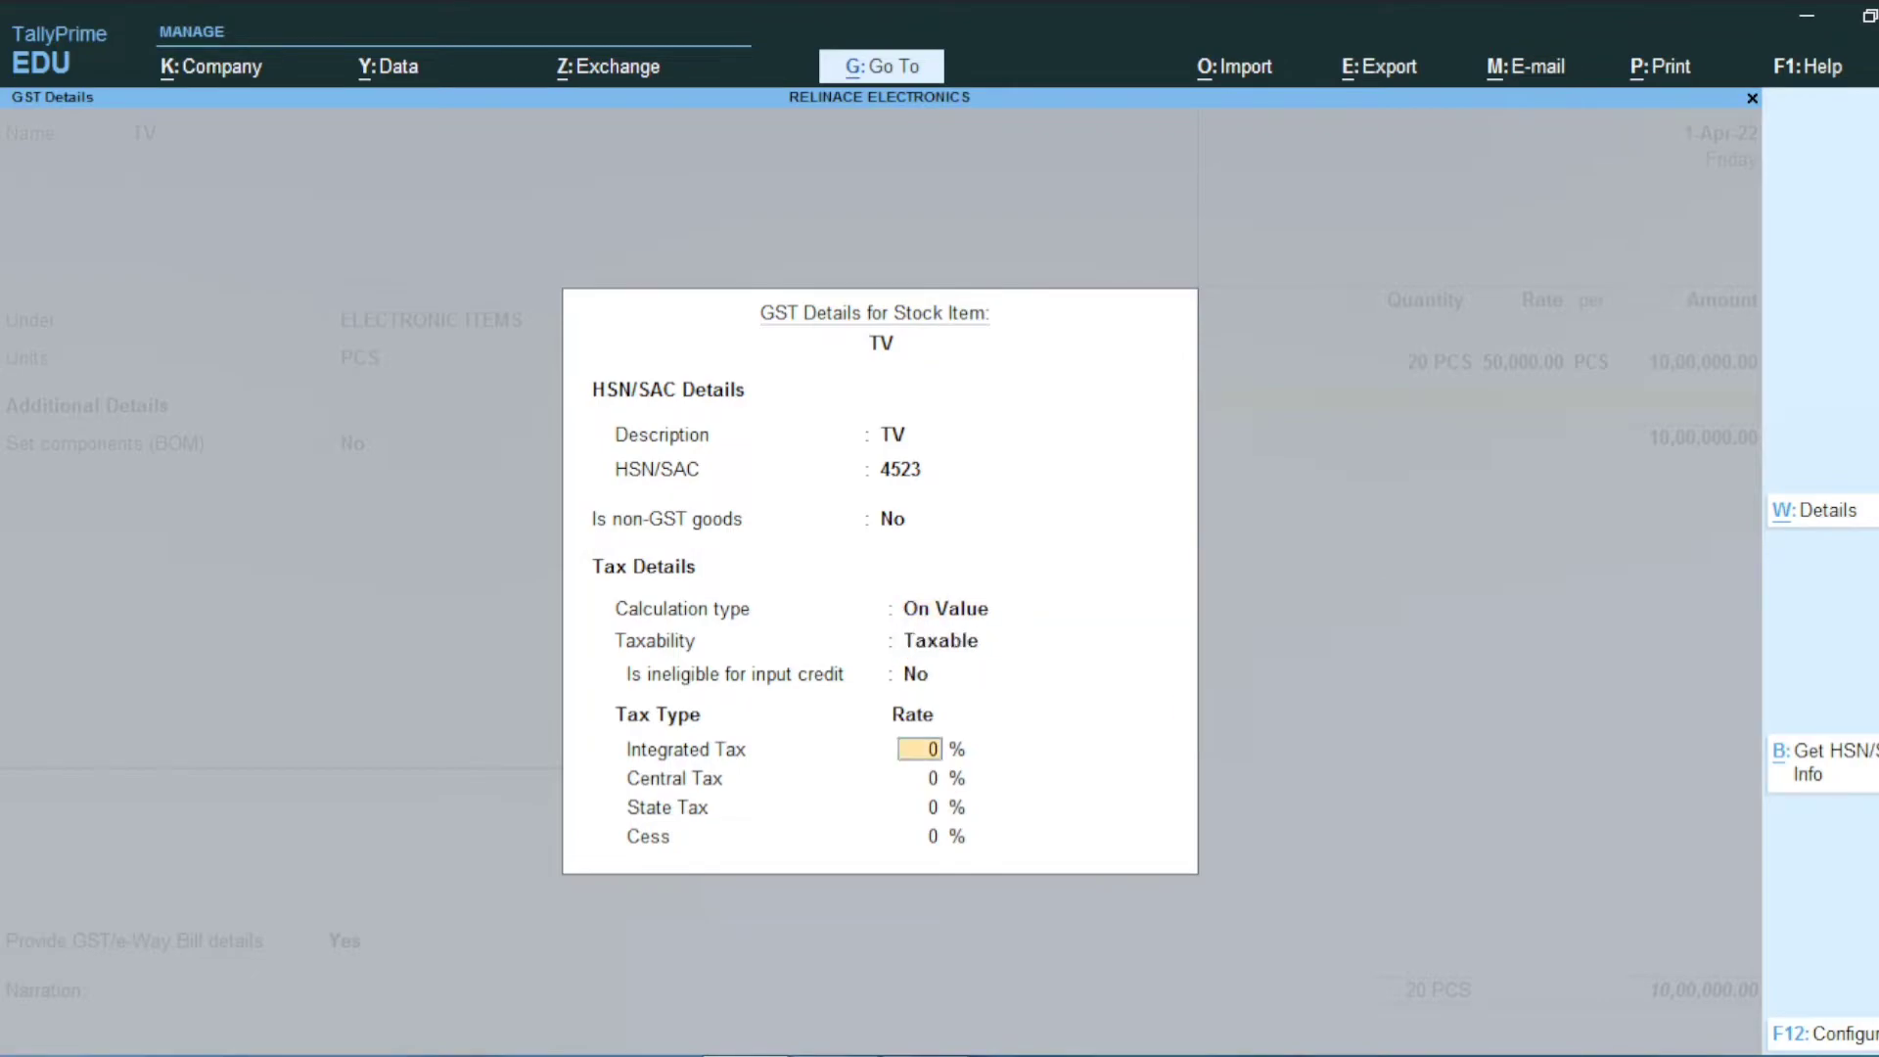
pyautogui.hotkey('alt', 'Tab')
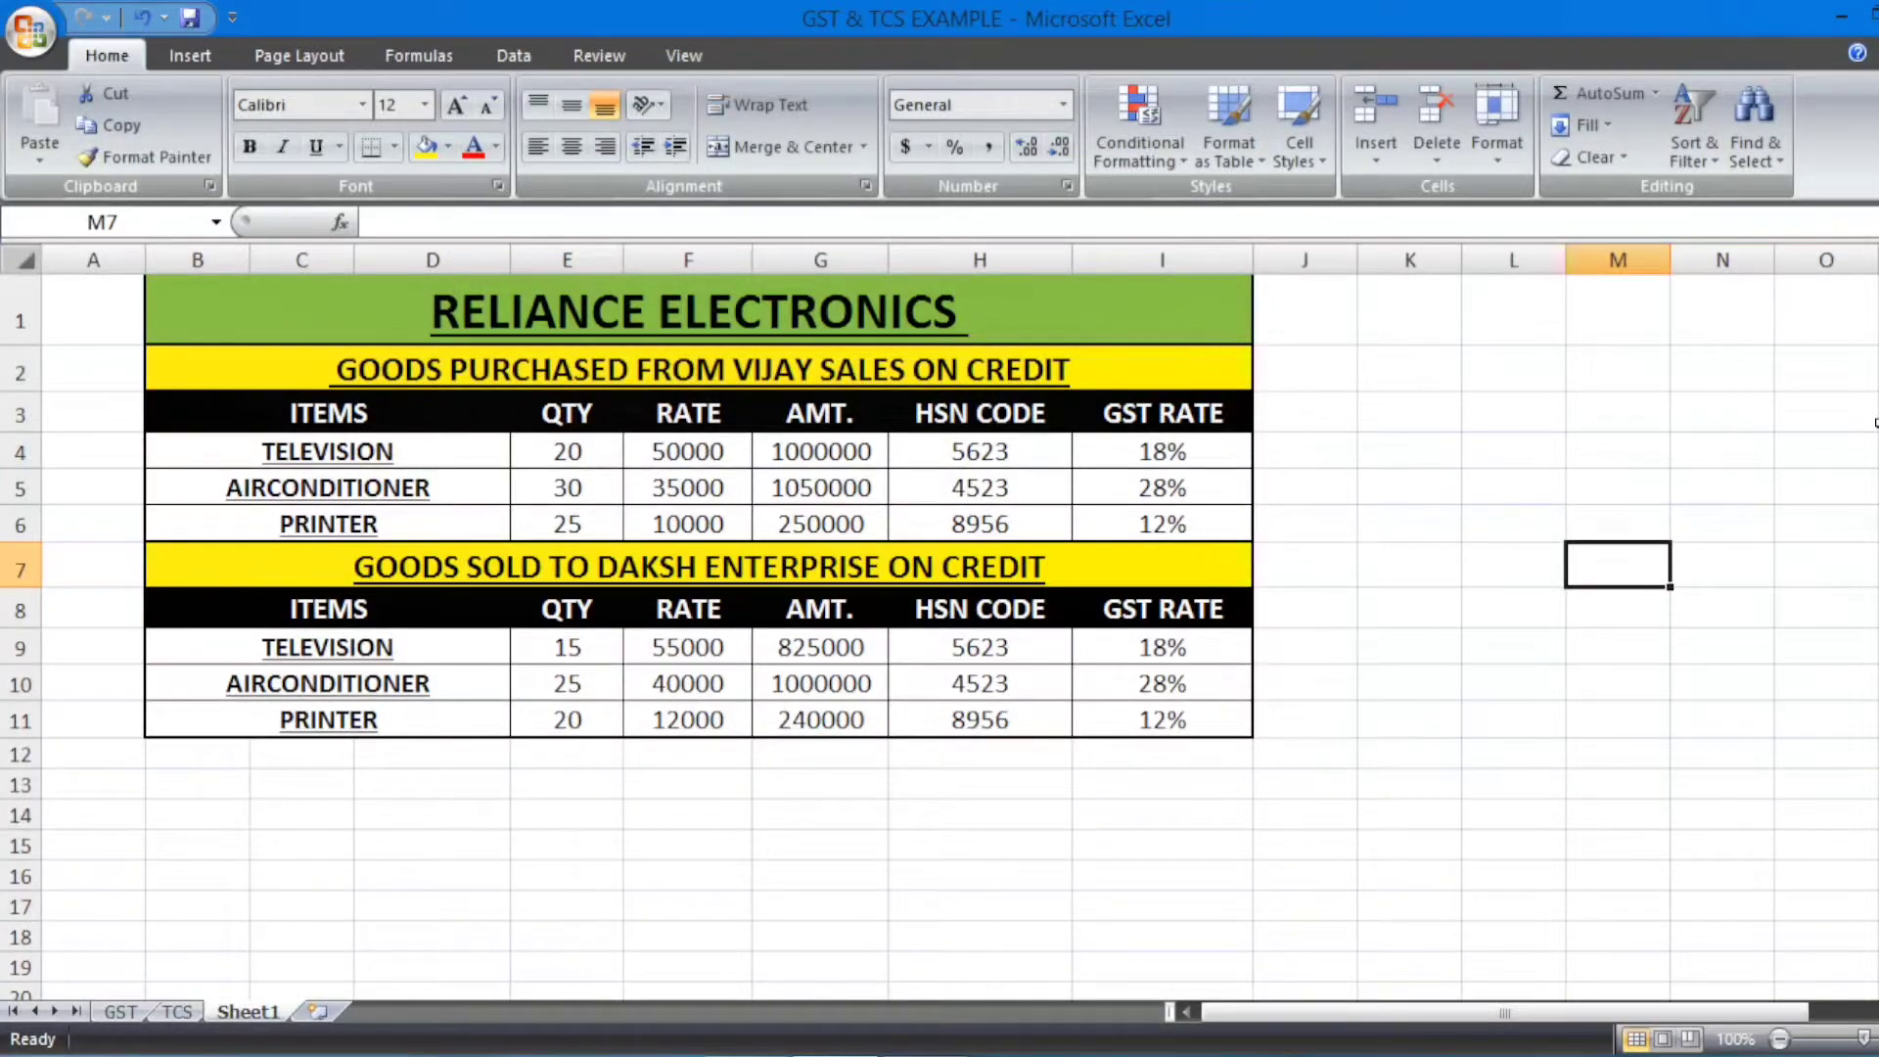
pyautogui.hotkey('alt', 'Tab')
pyautogui.write('28')
pyautogui.press('Return')
pyautogui.press('Return')
pyautogui.press('Return')
pyautogui.press('Return')
pyautogui.press('Return')
pyautogui.press('Return')
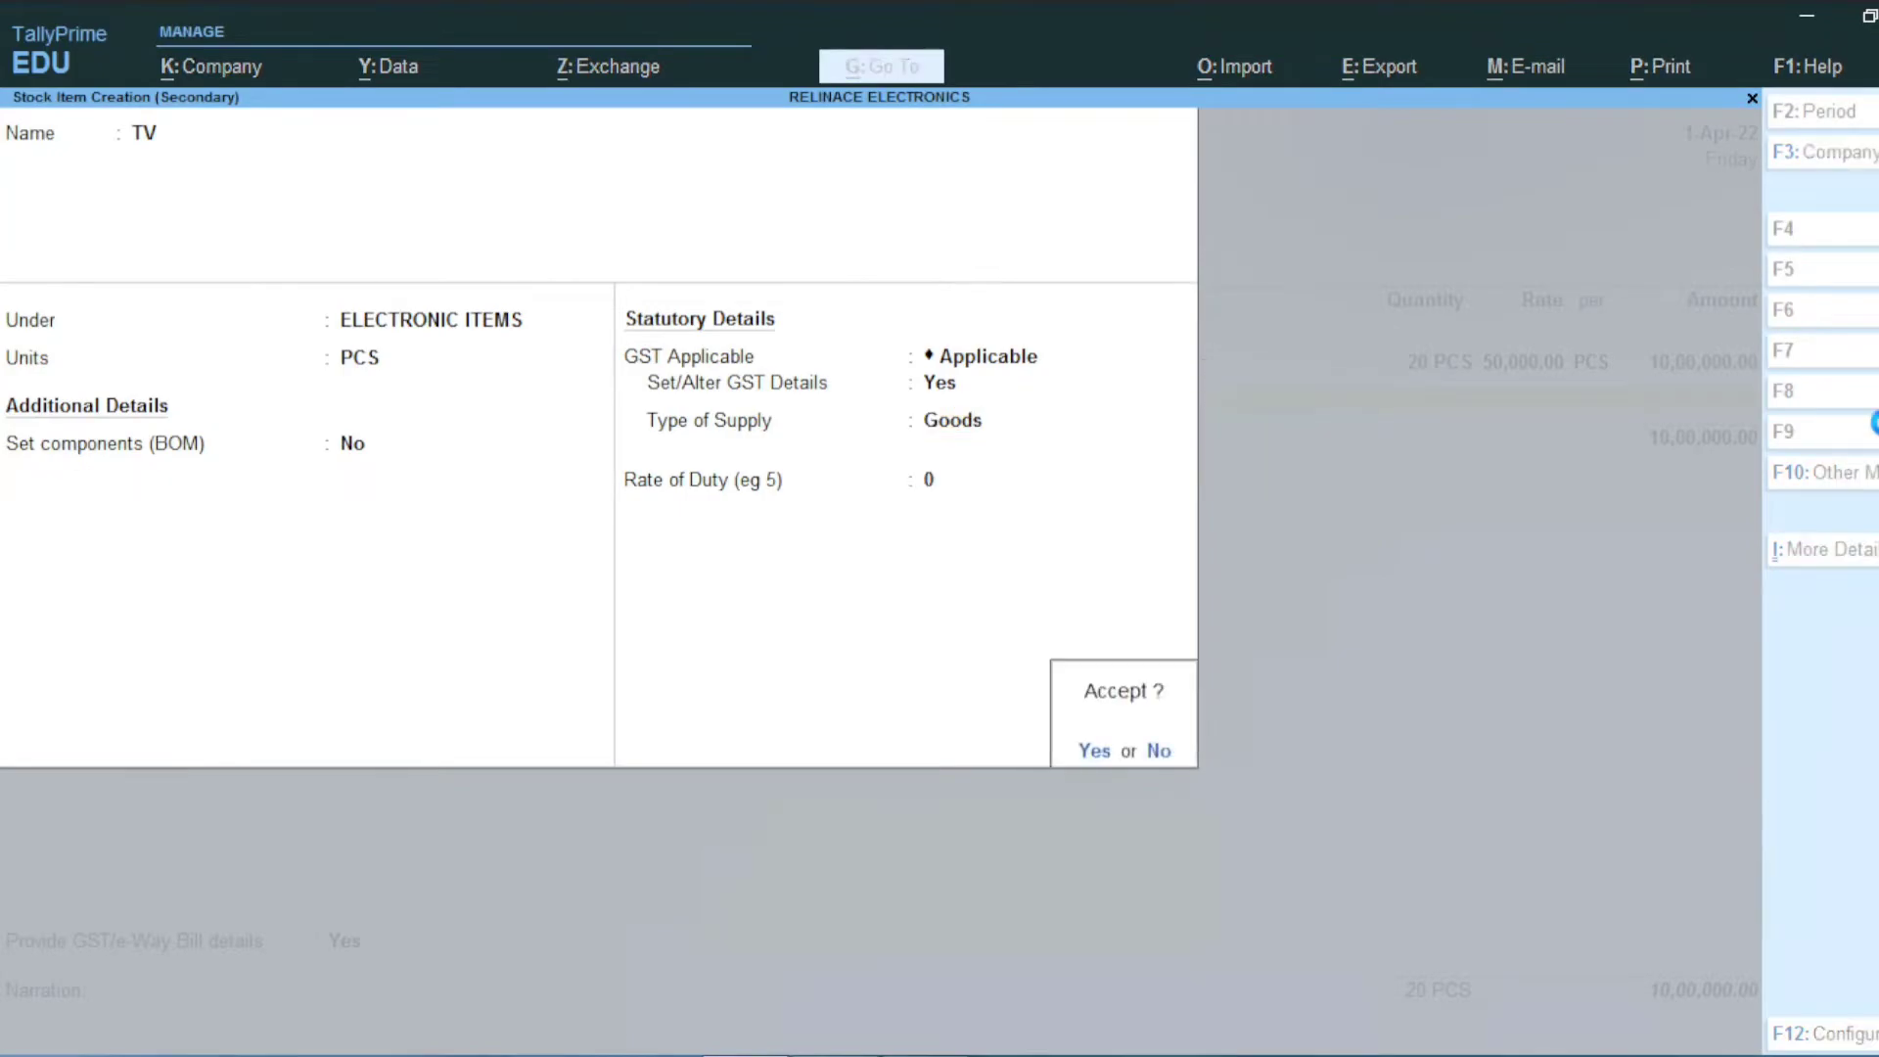
pyautogui.press('Return')
pyautogui.press('Return')
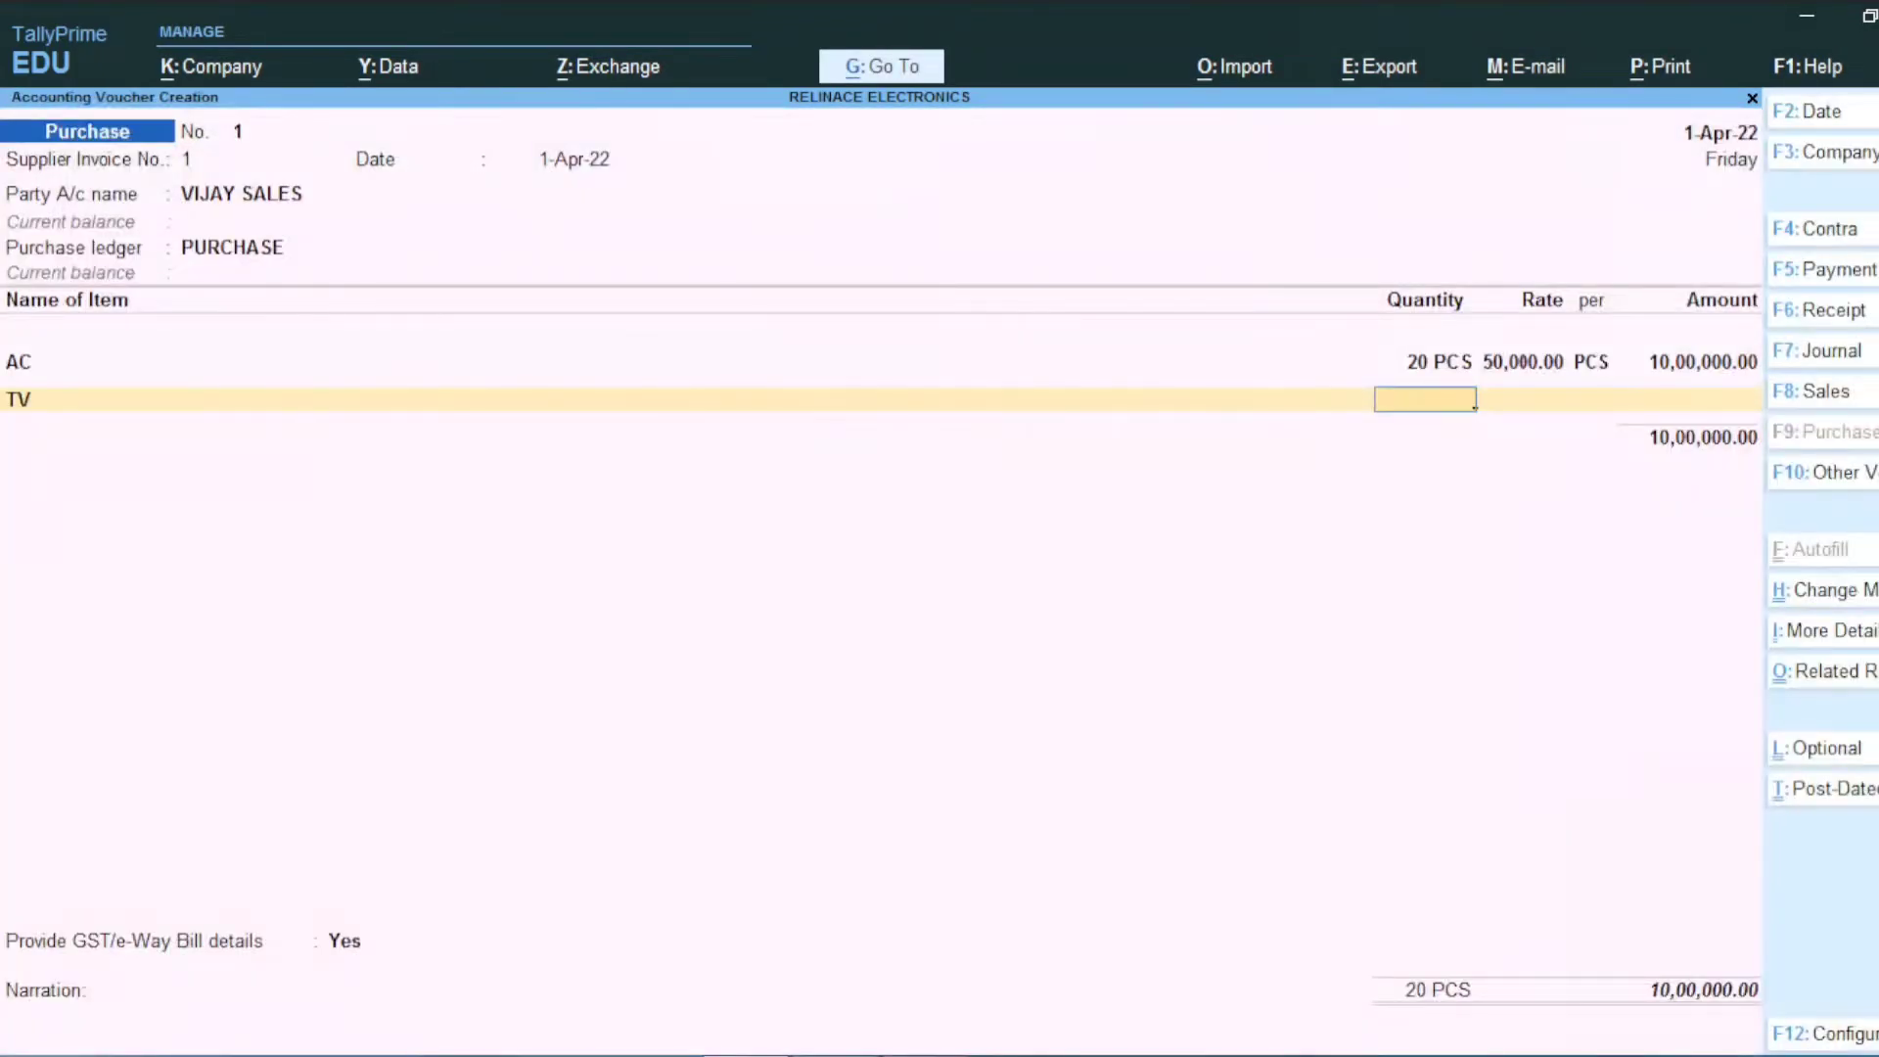
# Step: Enter the TV line on the purchase voucher: 30 PCS at 35,000
pyautogui.hotkey('alt', 'Tab')
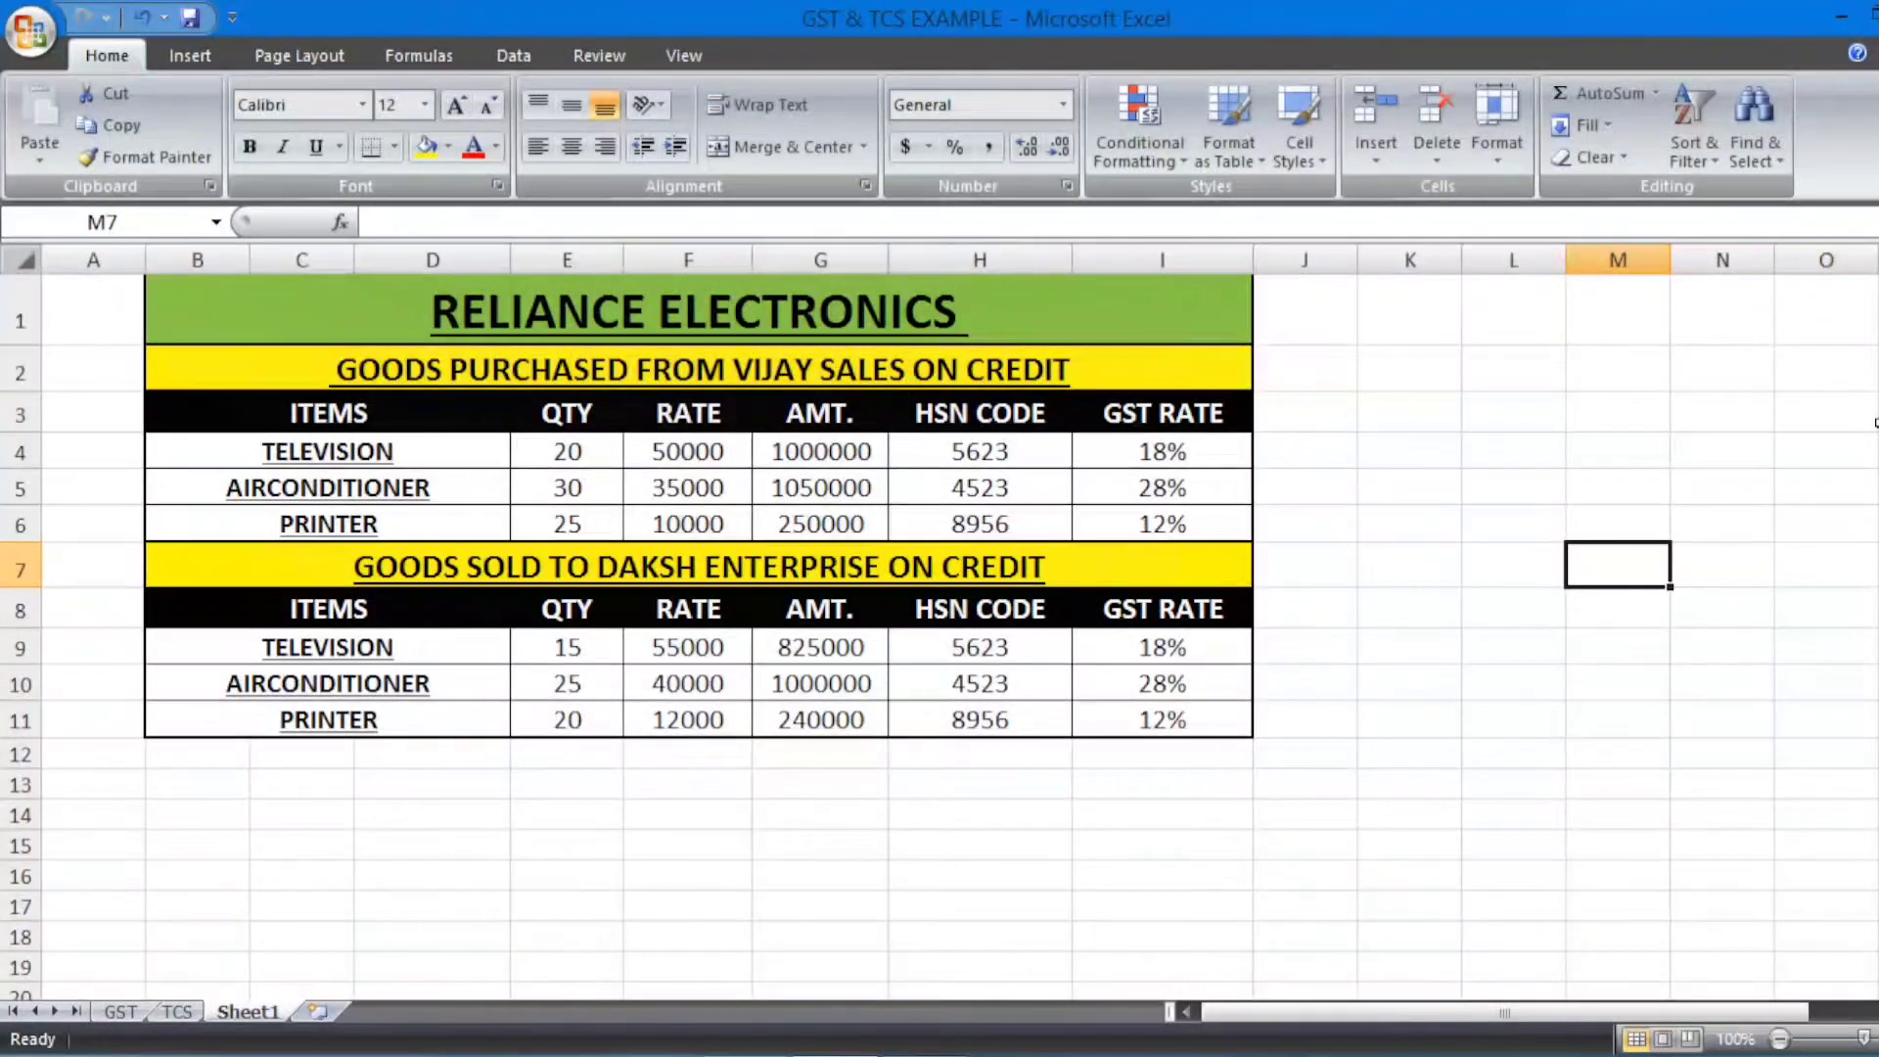
pyautogui.hotkey('alt', 'Tab')
# Step: In the workbook, set the television purchase to quantity 30 and rate 35000 (E4, F4)
pyautogui.hotkey('alt', 'Tab')
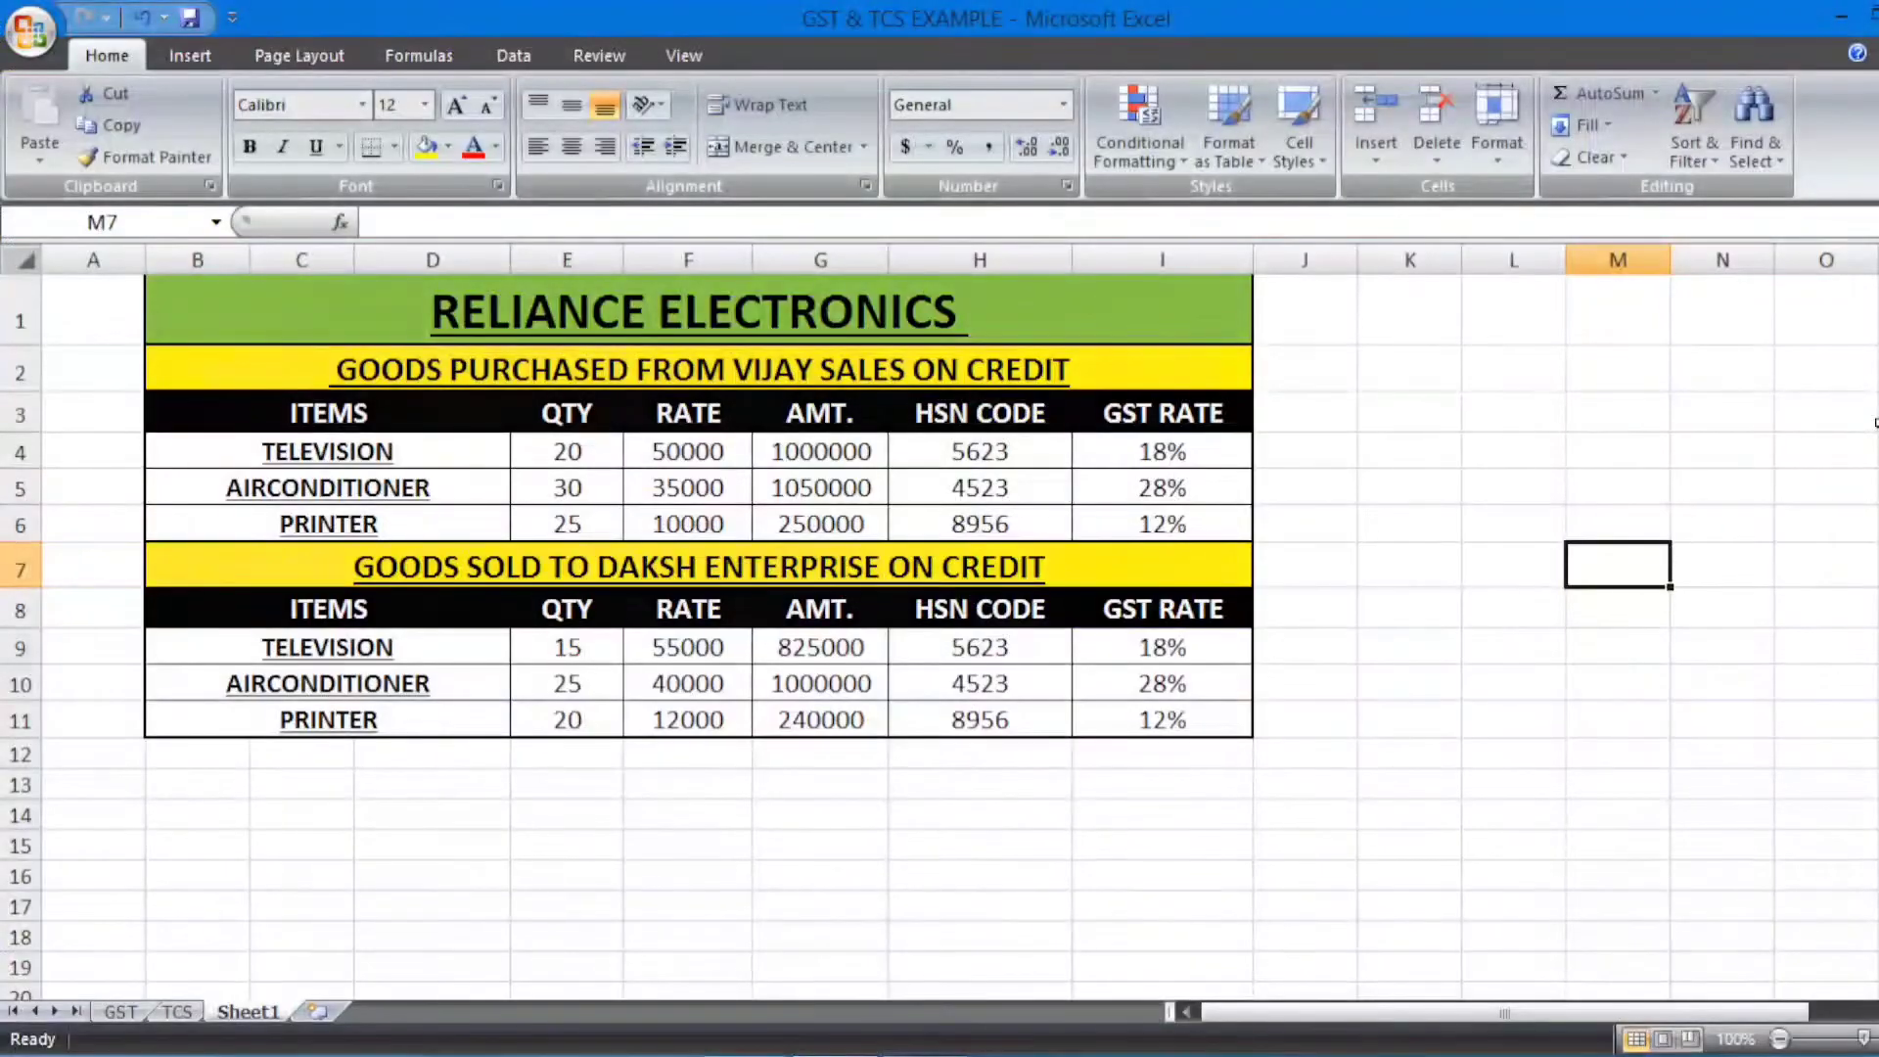
pyautogui.hotkey('alt', 'Tab')
pyautogui.write('30')
pyautogui.press('Return')
pyautogui.write('35000')
pyautogui.press('Return')
pyautogui.hotkey('alt', 'Tab')
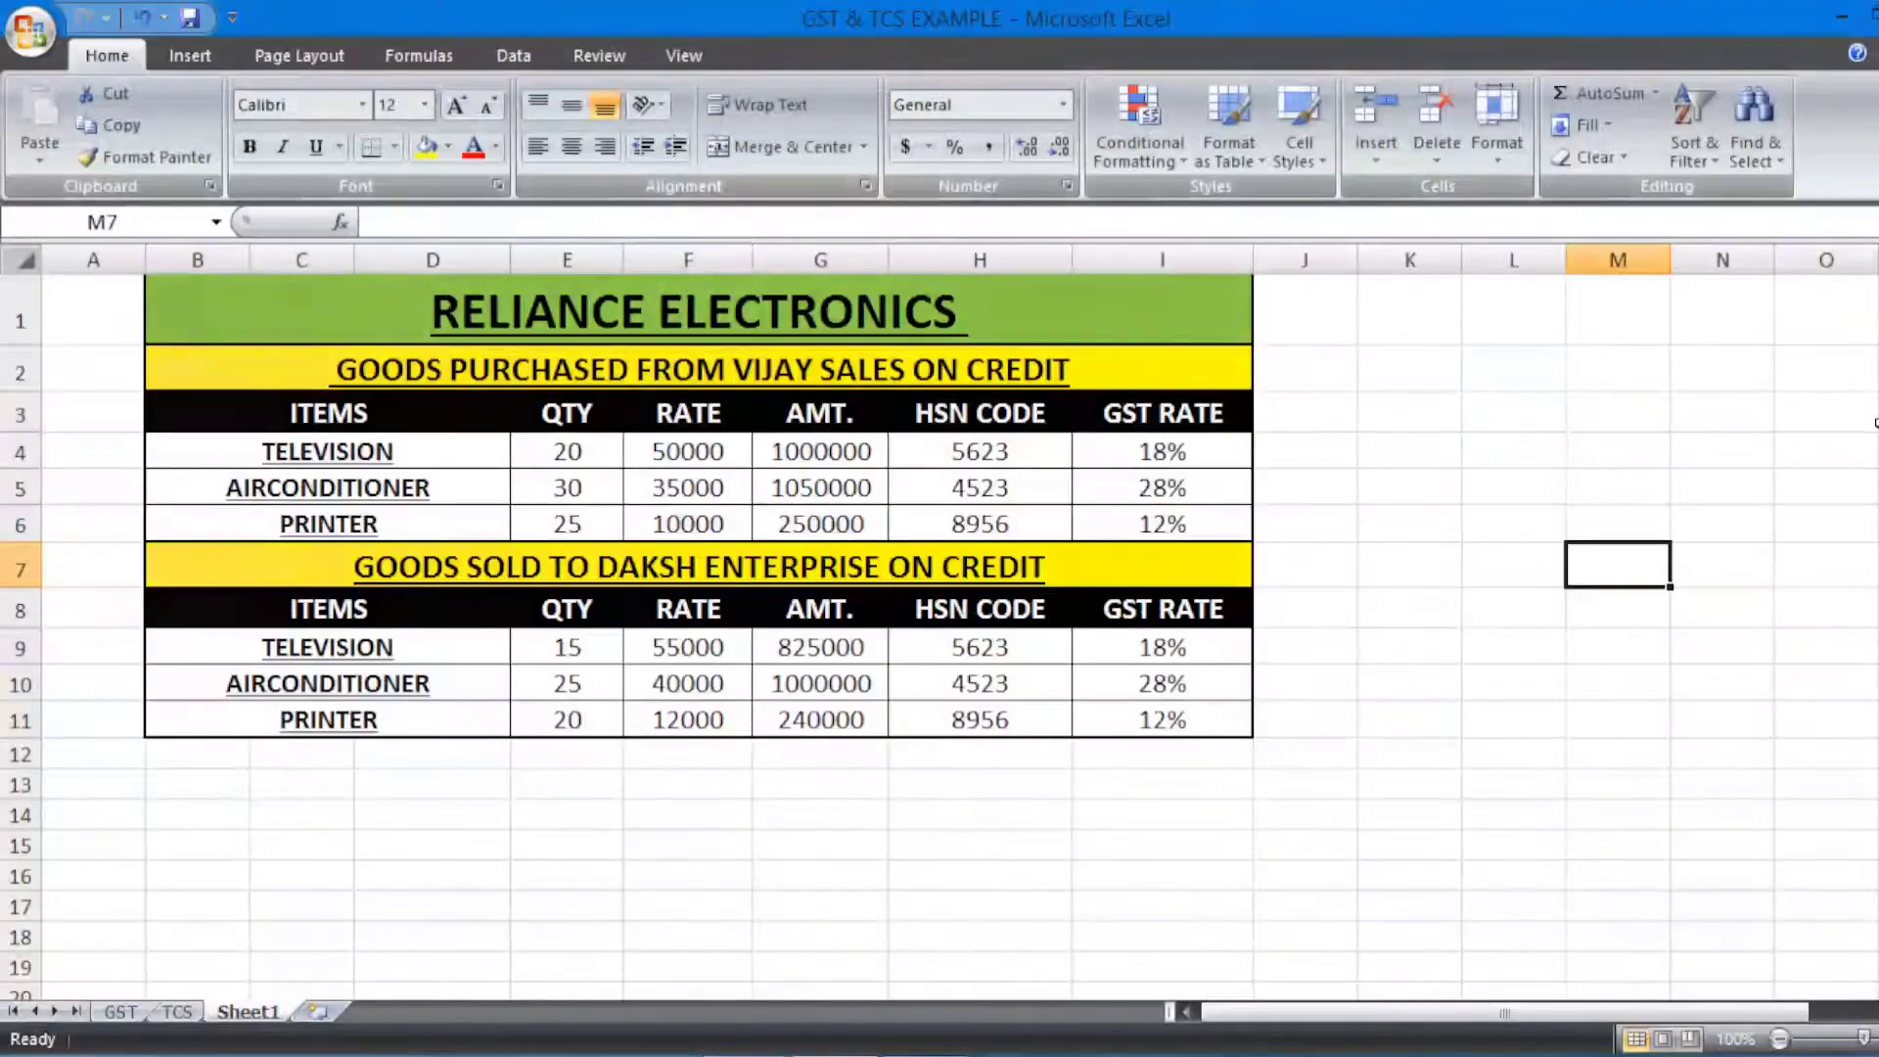
pyautogui.click(558, 457)
pyautogui.write('30')
pyautogui.press('Return')
pyautogui.press('Right')
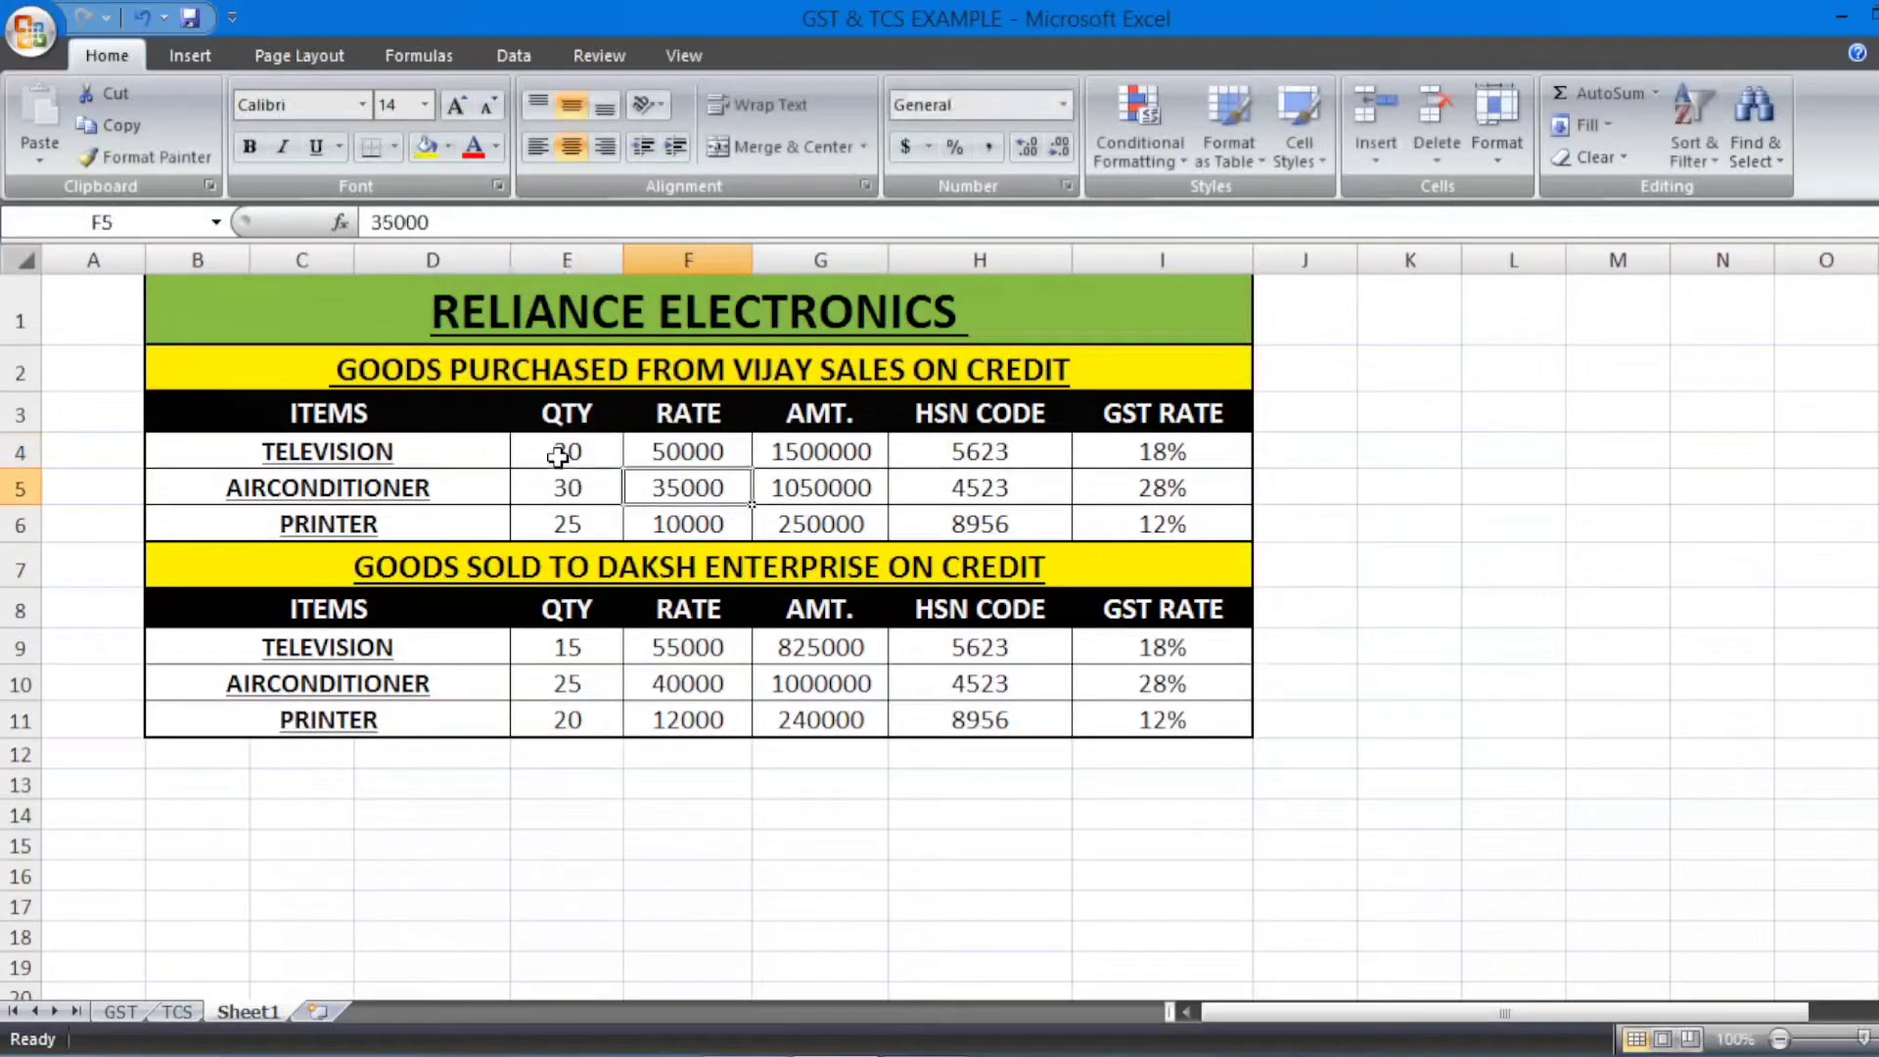
pyautogui.press('Up')
pyautogui.write('35000')
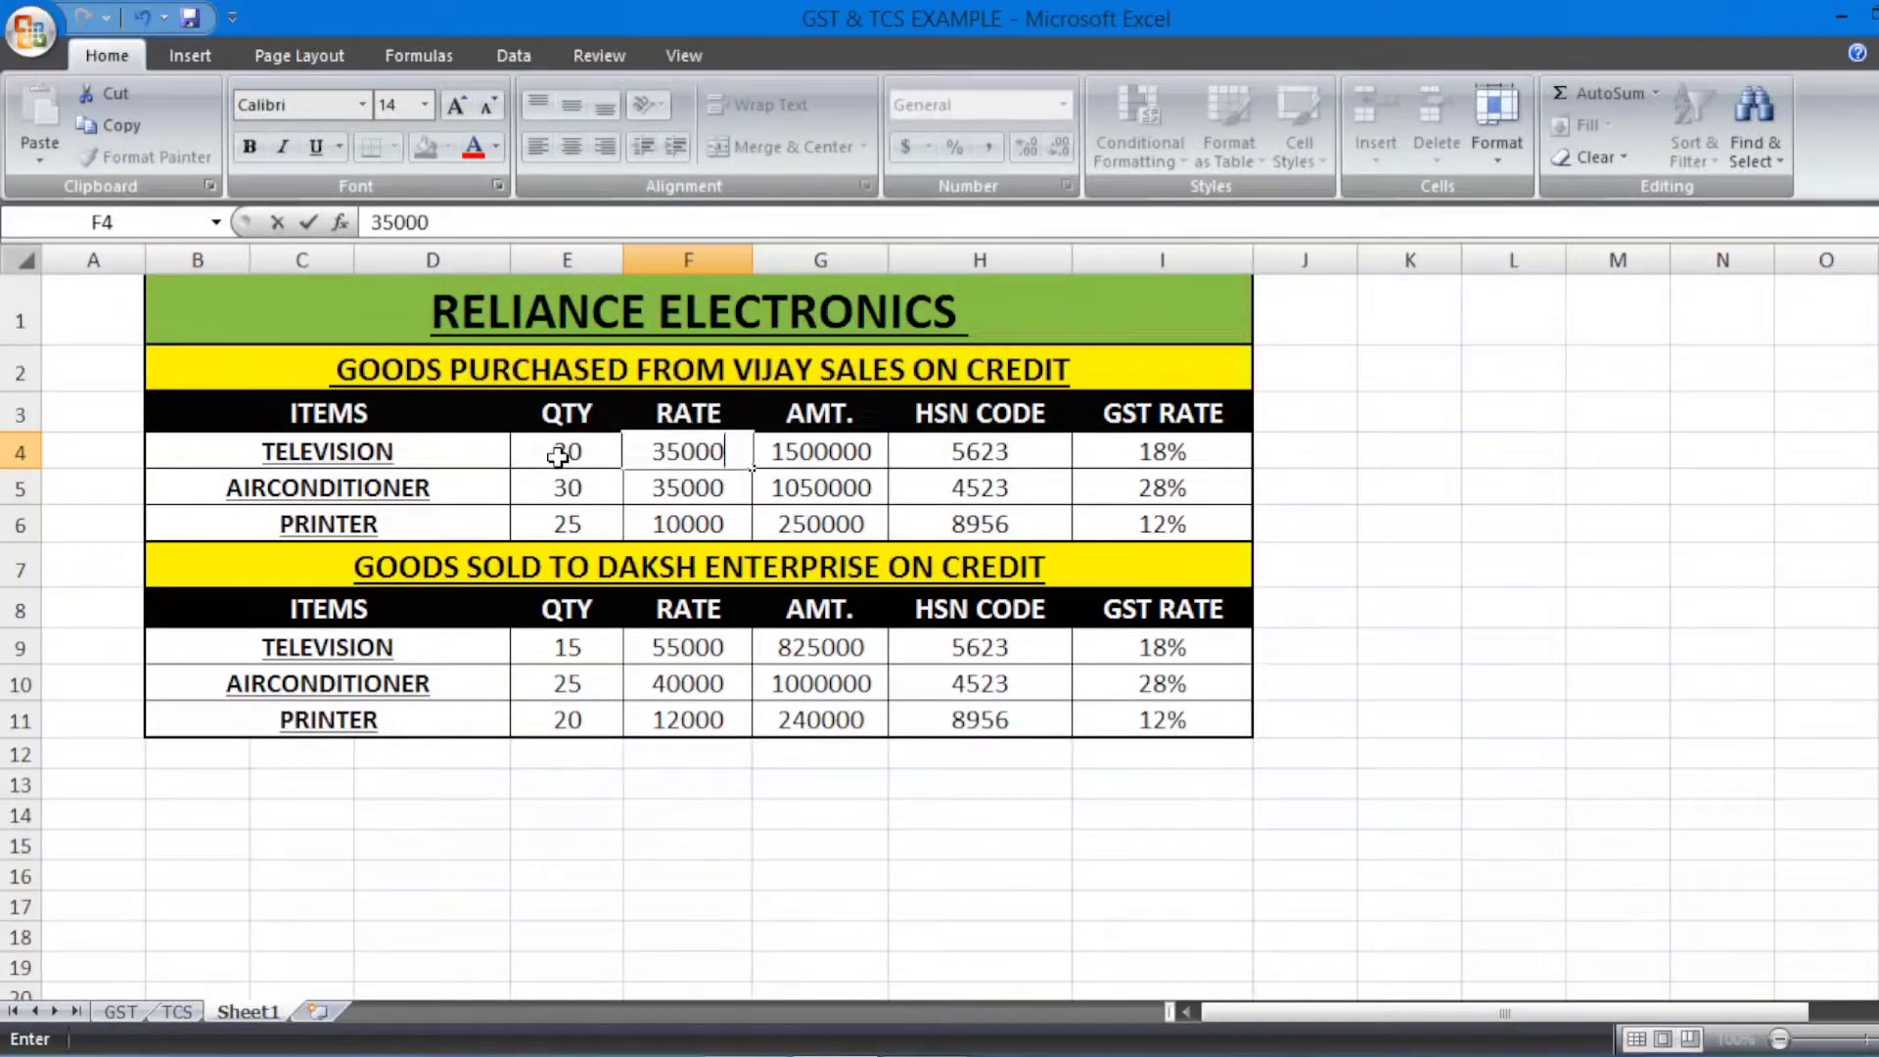
pyautogui.press('Return')
pyautogui.press('Left')
# Step: Set the air conditioner purchase to quantity 20 and rate 50000 (E5, F5)
pyautogui.hotkey('alt', 'Tab')
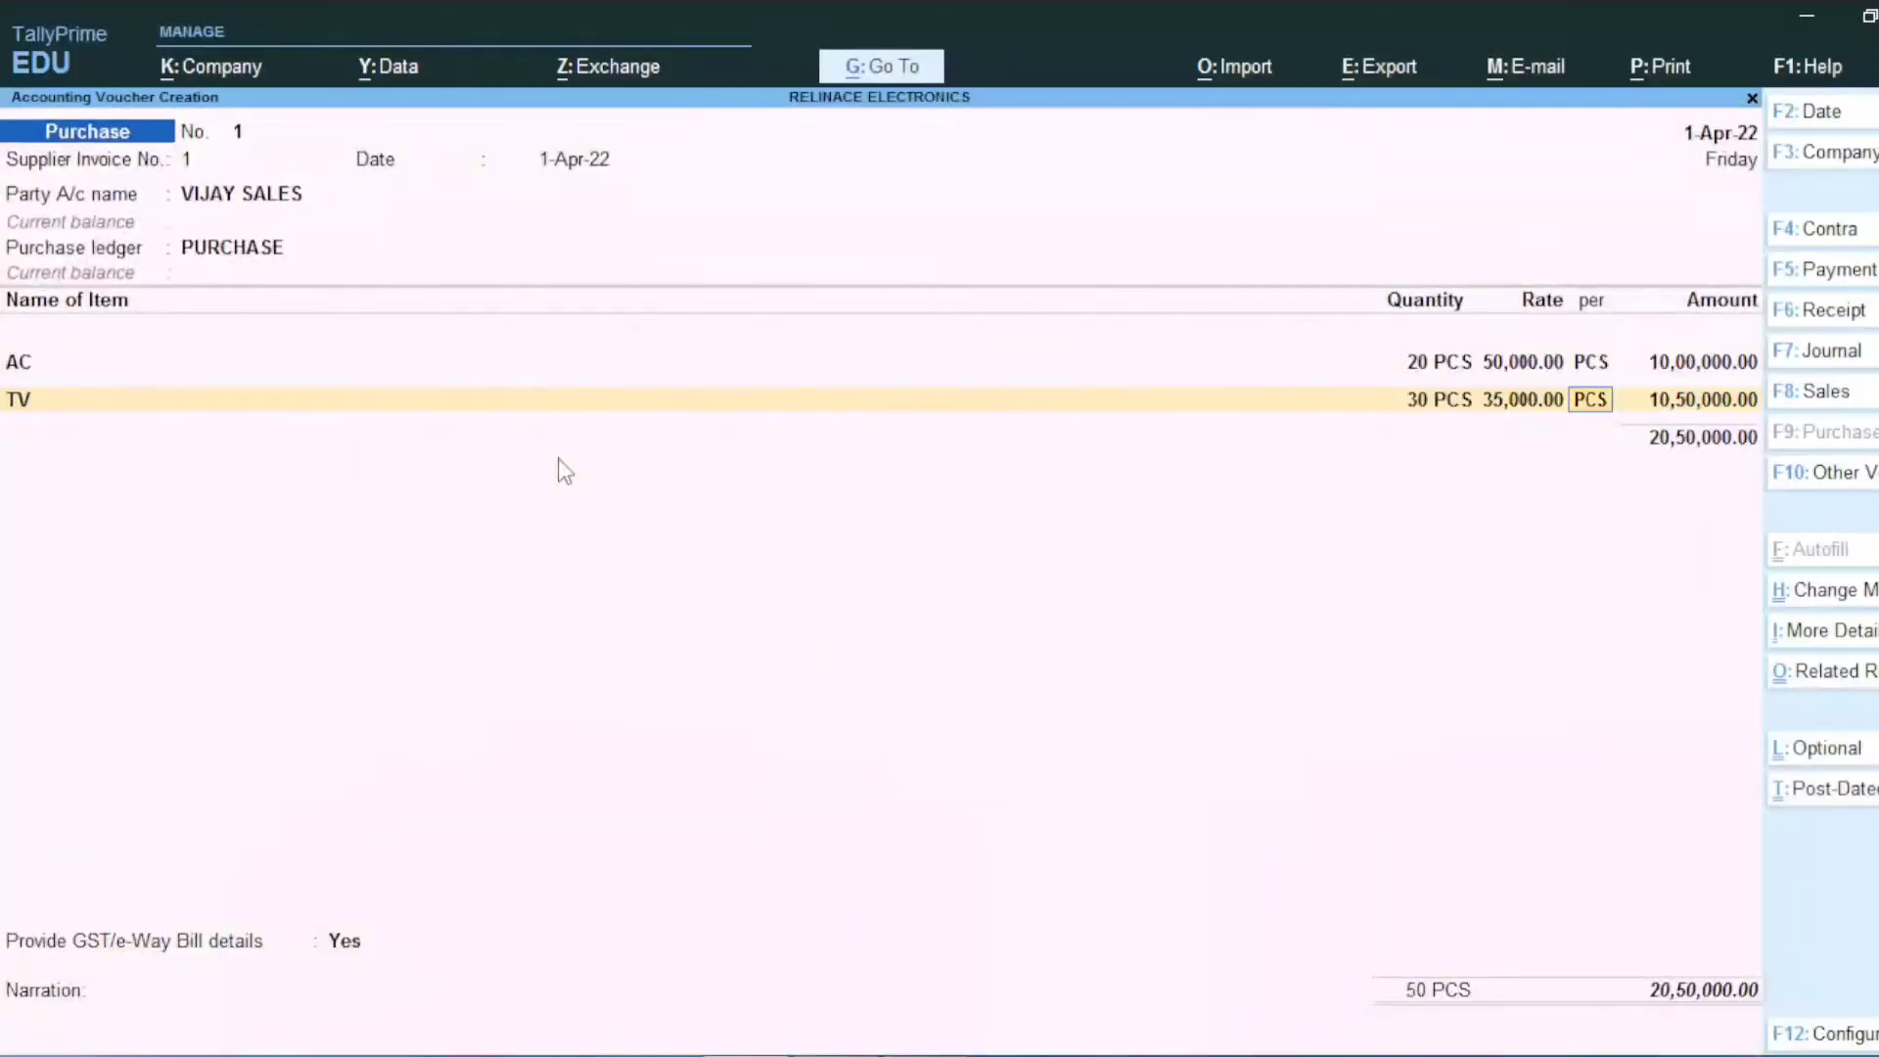
pyautogui.hotkey('alt', 'Tab')
pyautogui.press('Down')
pyautogui.press('Up')
pyautogui.write('20')
pyautogui.press('Return')
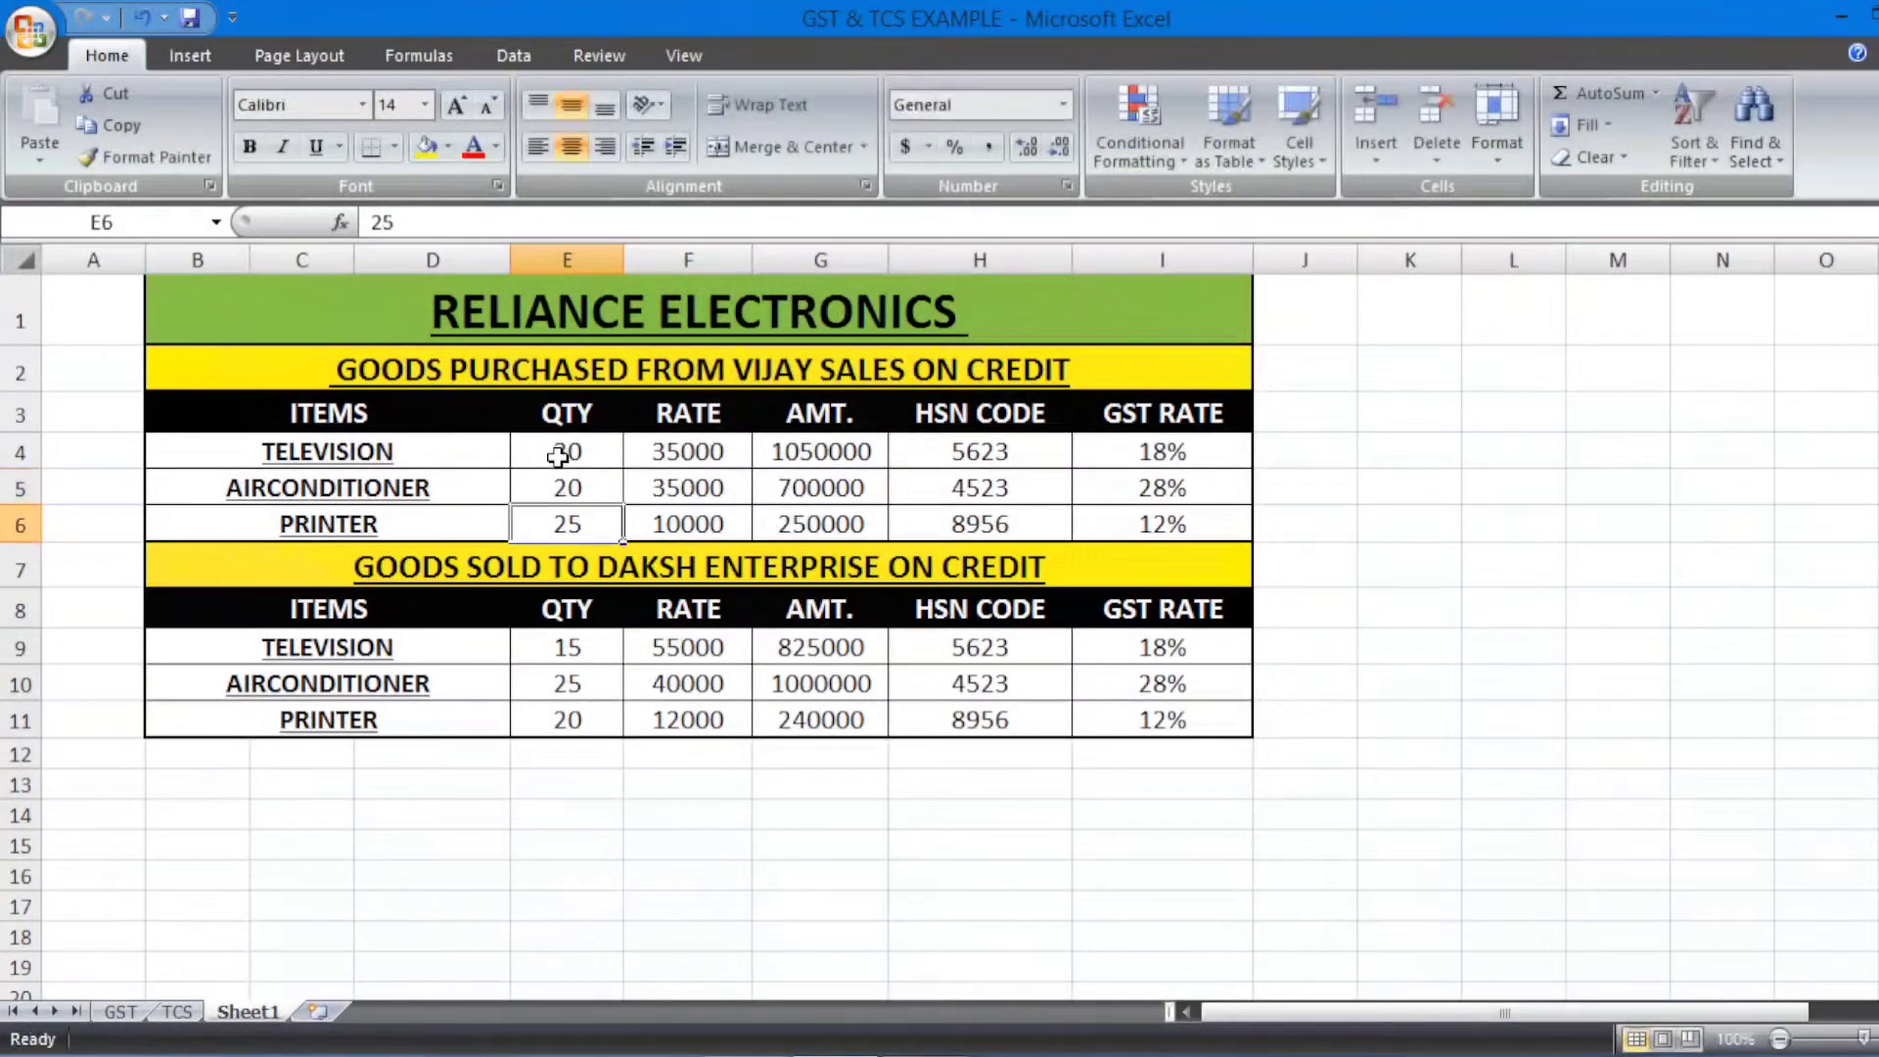
pyautogui.press('Right')
pyautogui.press('Up')
pyautogui.write('4')
pyautogui.press('BackSpace')
pyautogui.write('50000')
pyautogui.press('Return')
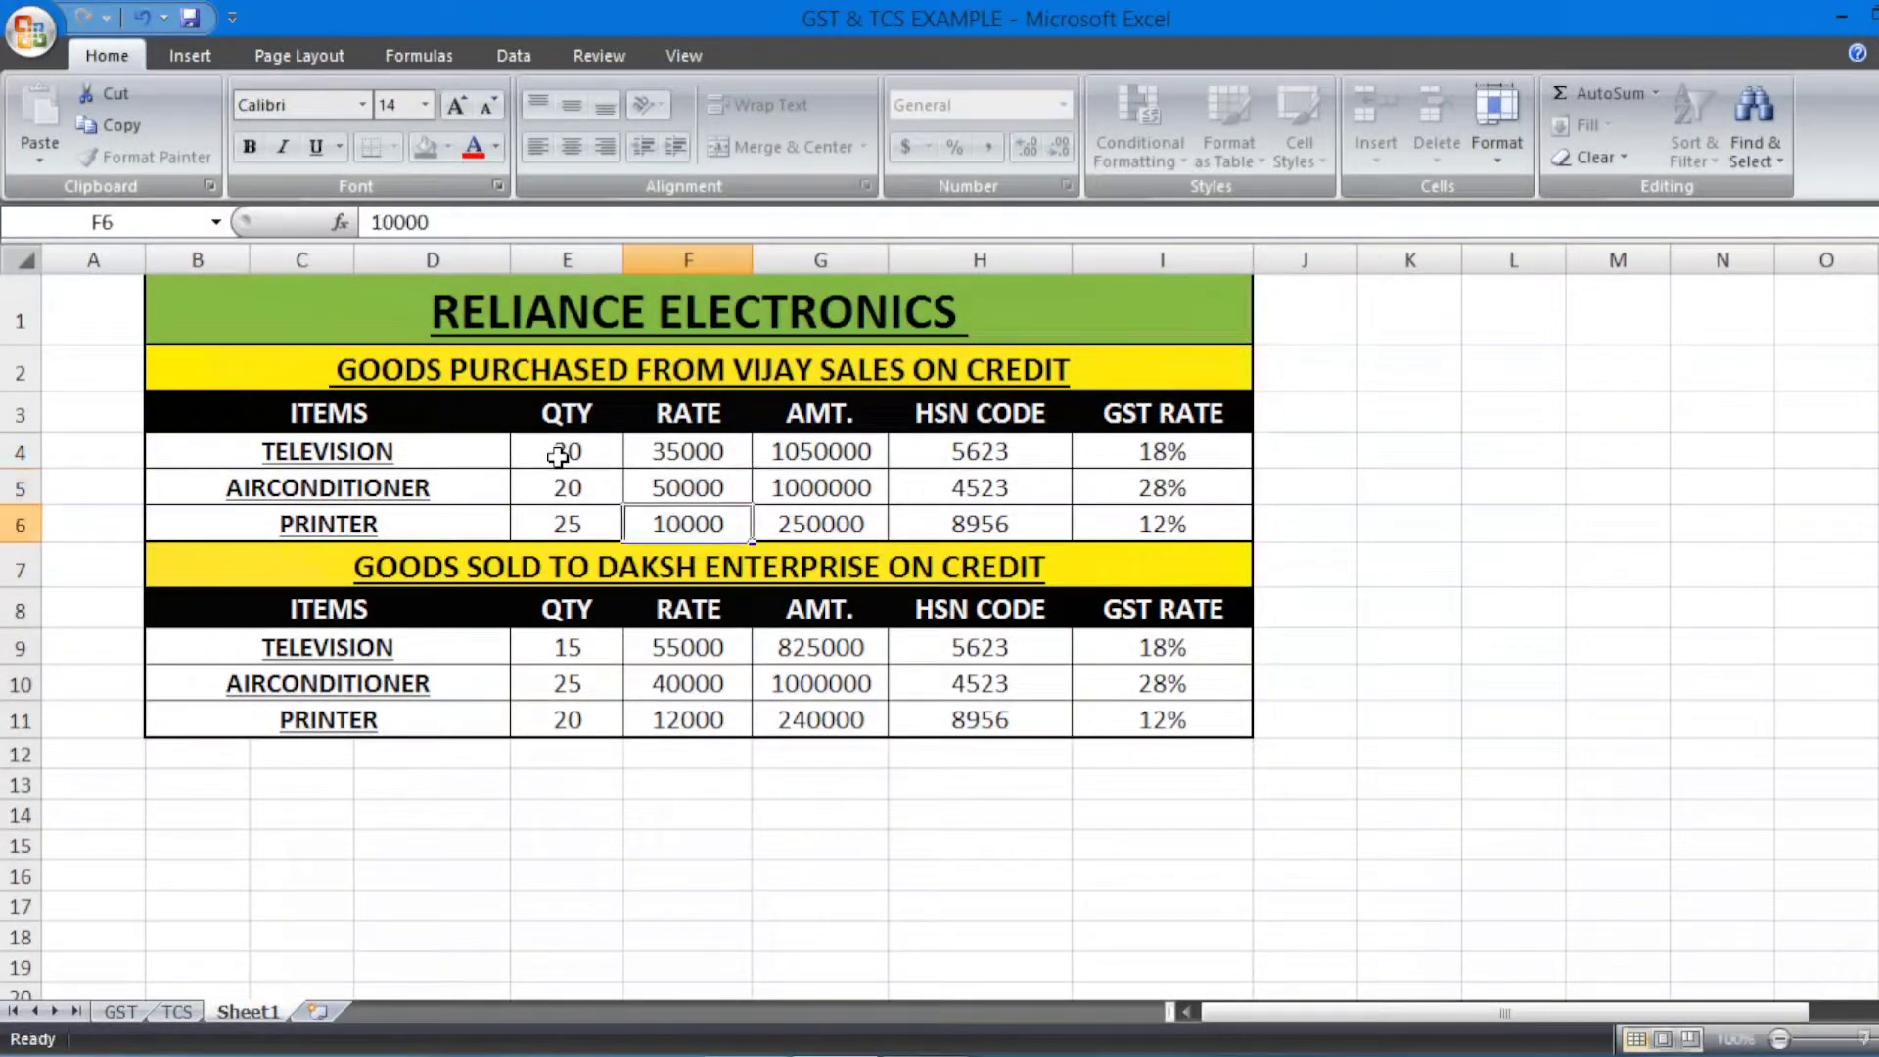
# Step: Update sales: television 25 at 40000, air conditioner 15 at 55000 (E9, E10, F9, F10)
pyautogui.press('Down')
pyautogui.press('Left')
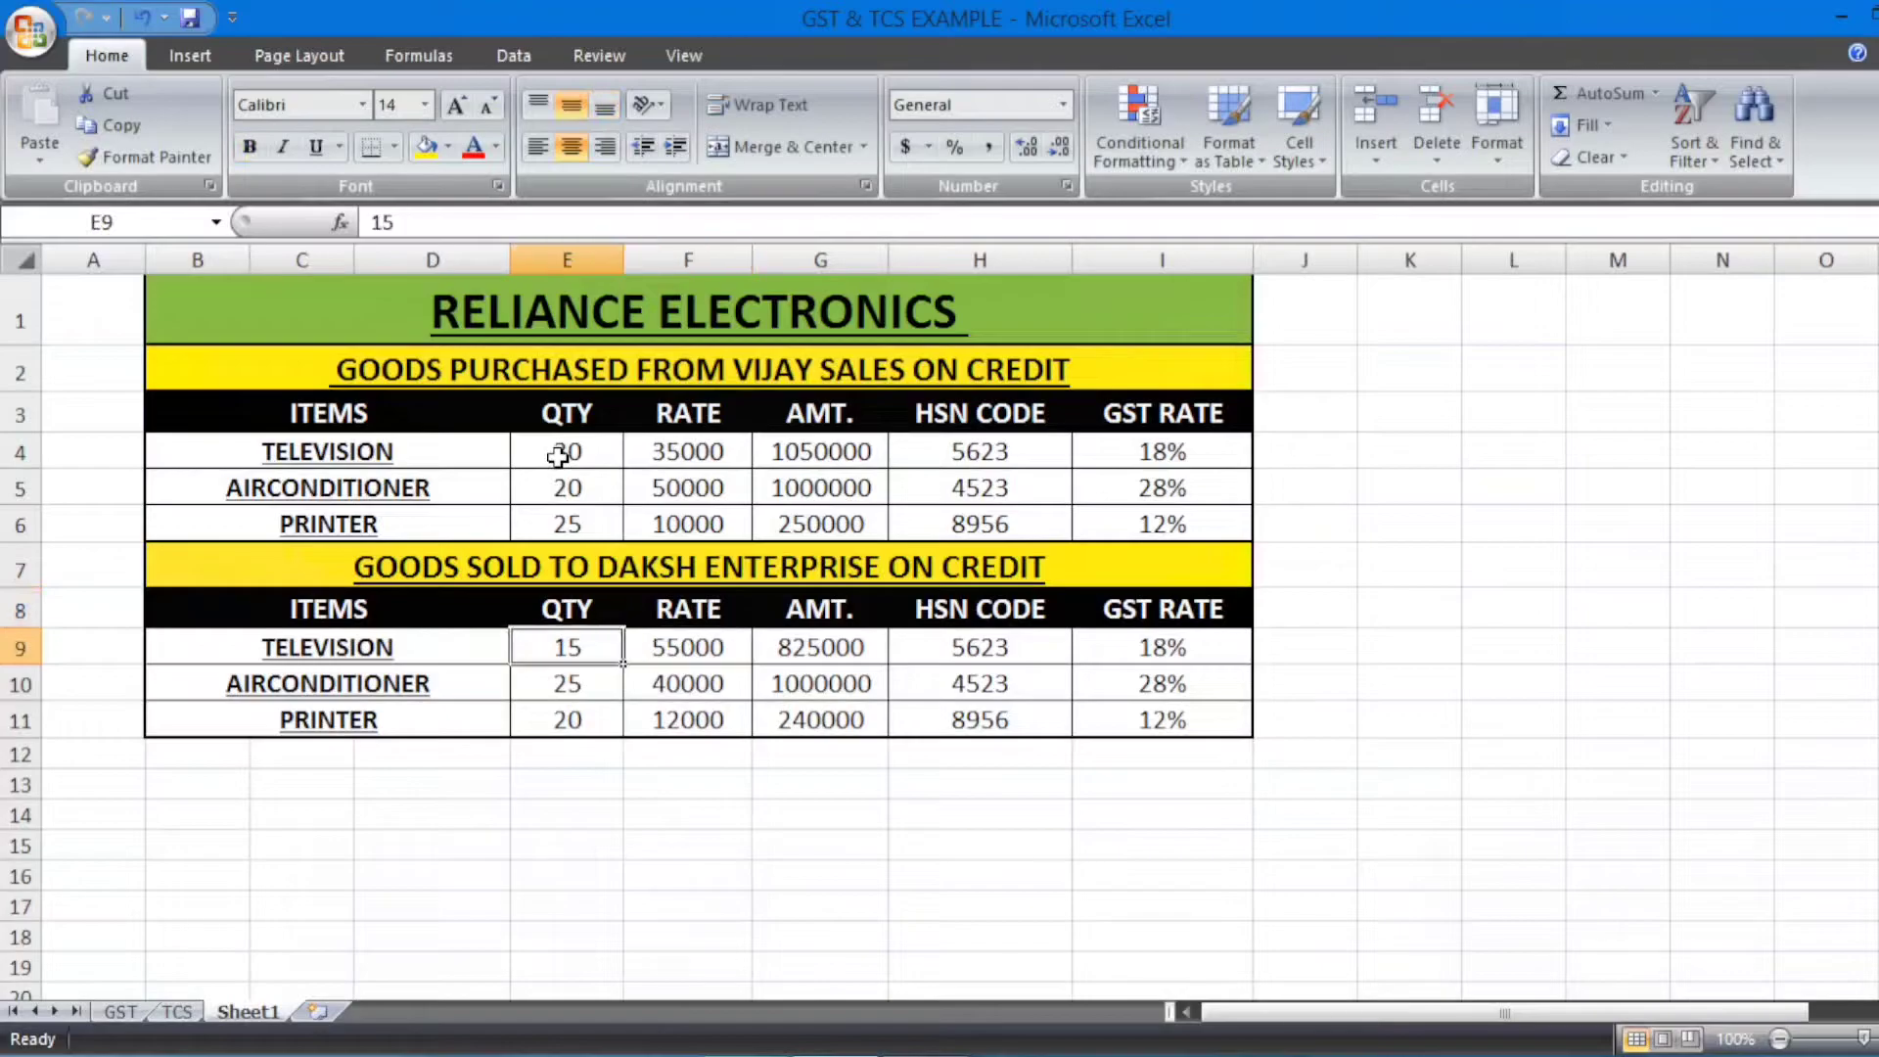
pyautogui.write('25')
pyautogui.press('Return')
pyautogui.write('15')
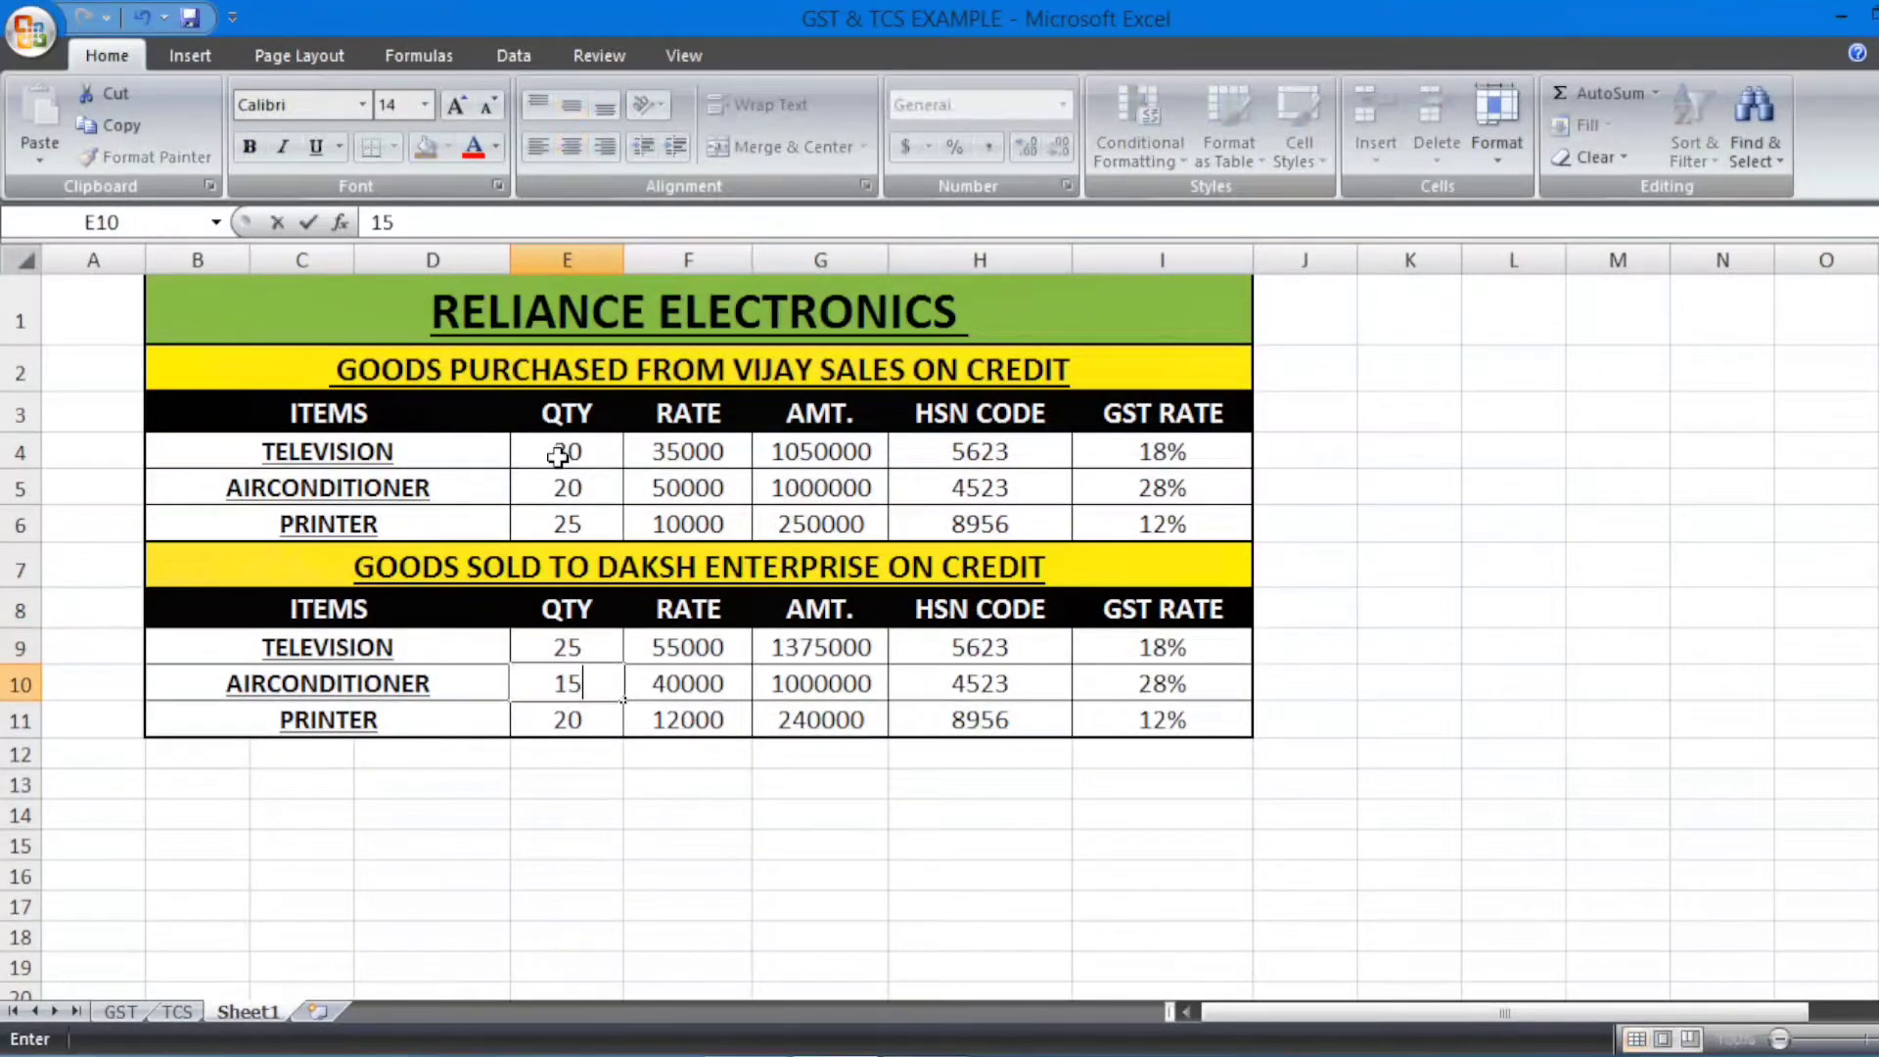
pyautogui.press('Return')
pyautogui.press('Right')
pyautogui.press('Up')
pyautogui.press('Up')
pyautogui.write('4')
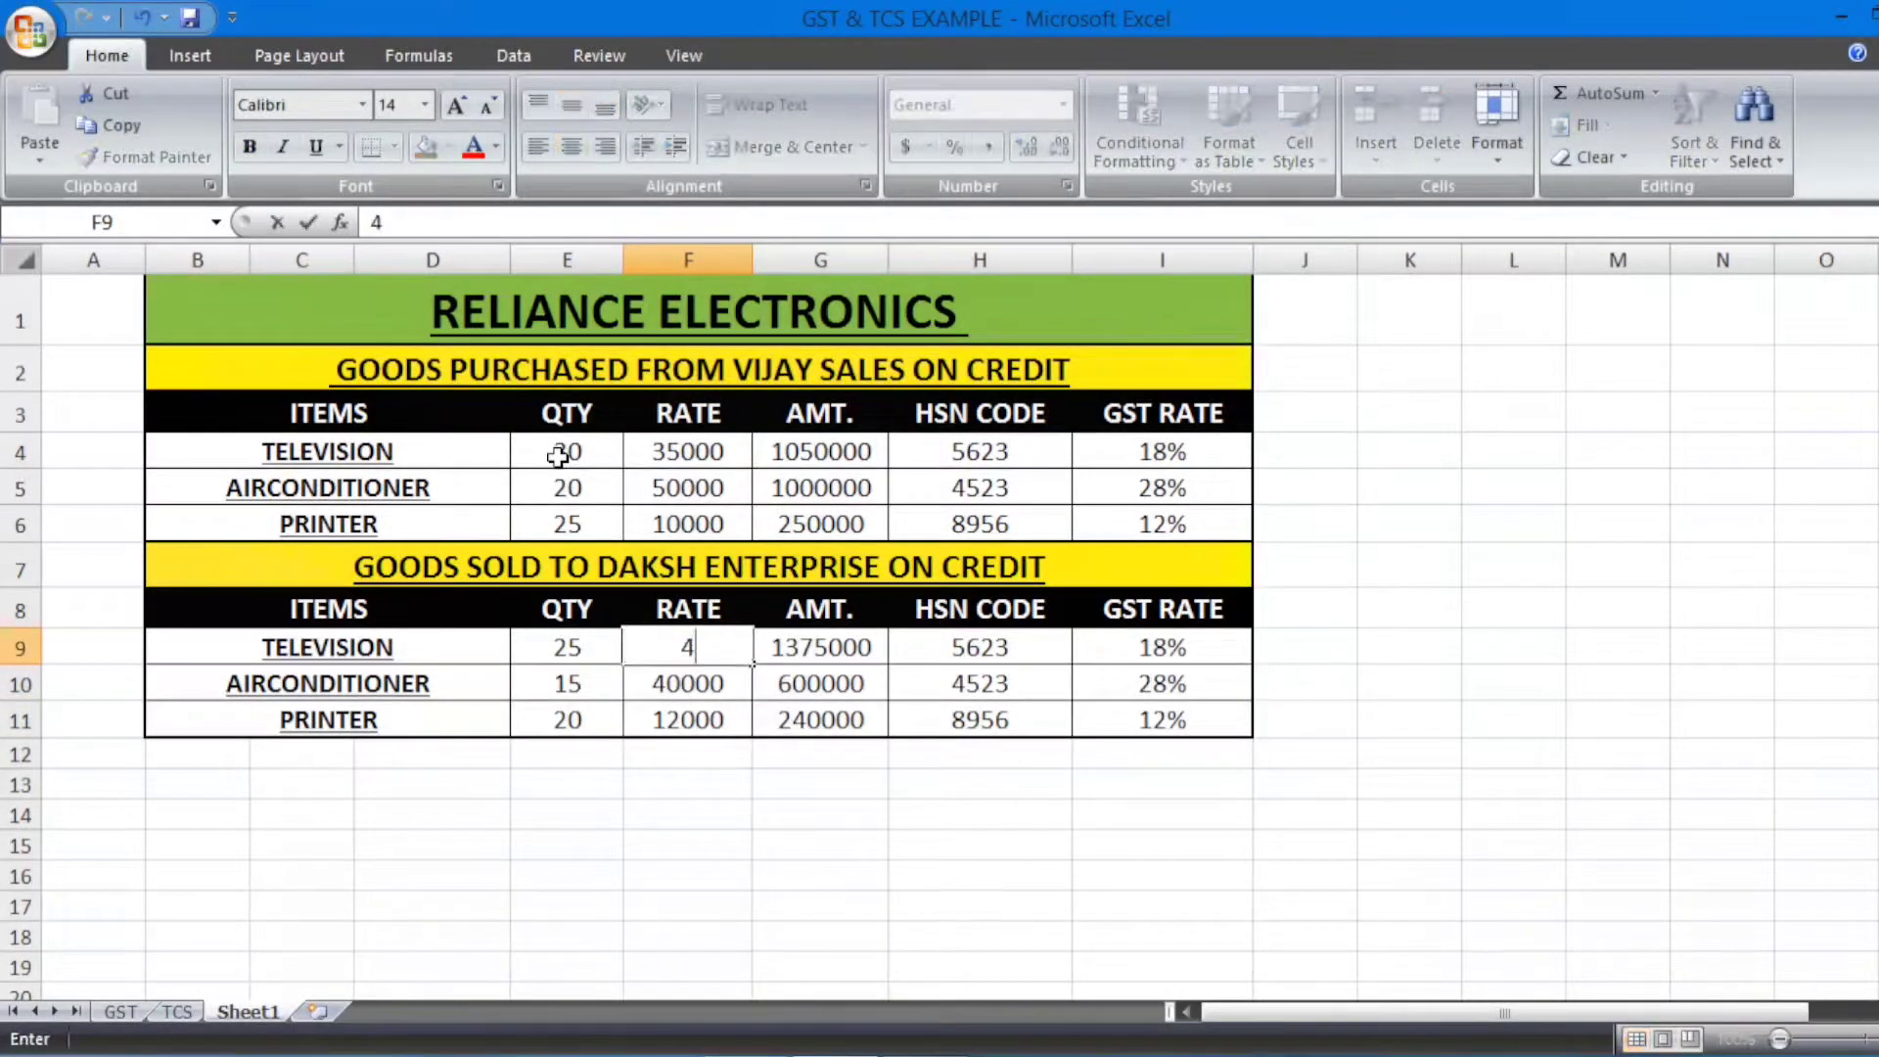
pyautogui.write('0000')
pyautogui.press('Return')
pyautogui.write('55000')
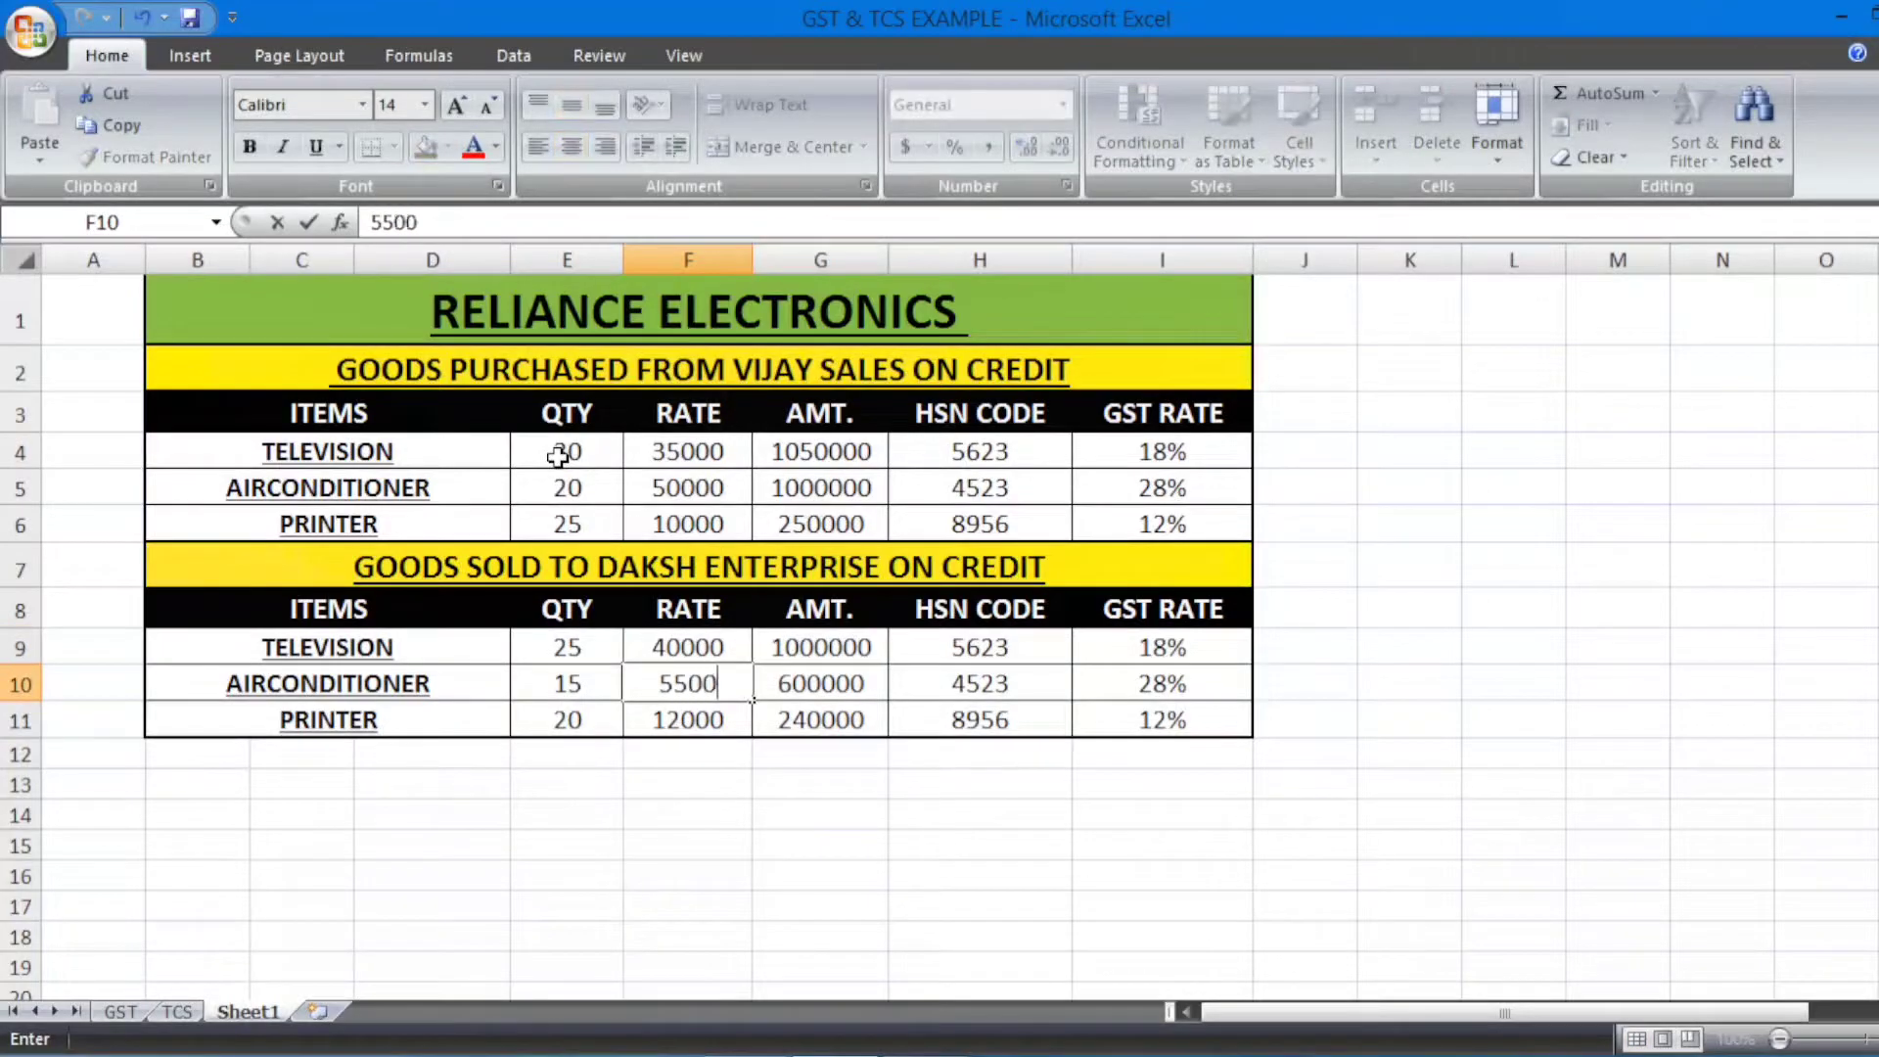
pyautogui.press('Return')
pyautogui.hotkey('alt', 'Tab')
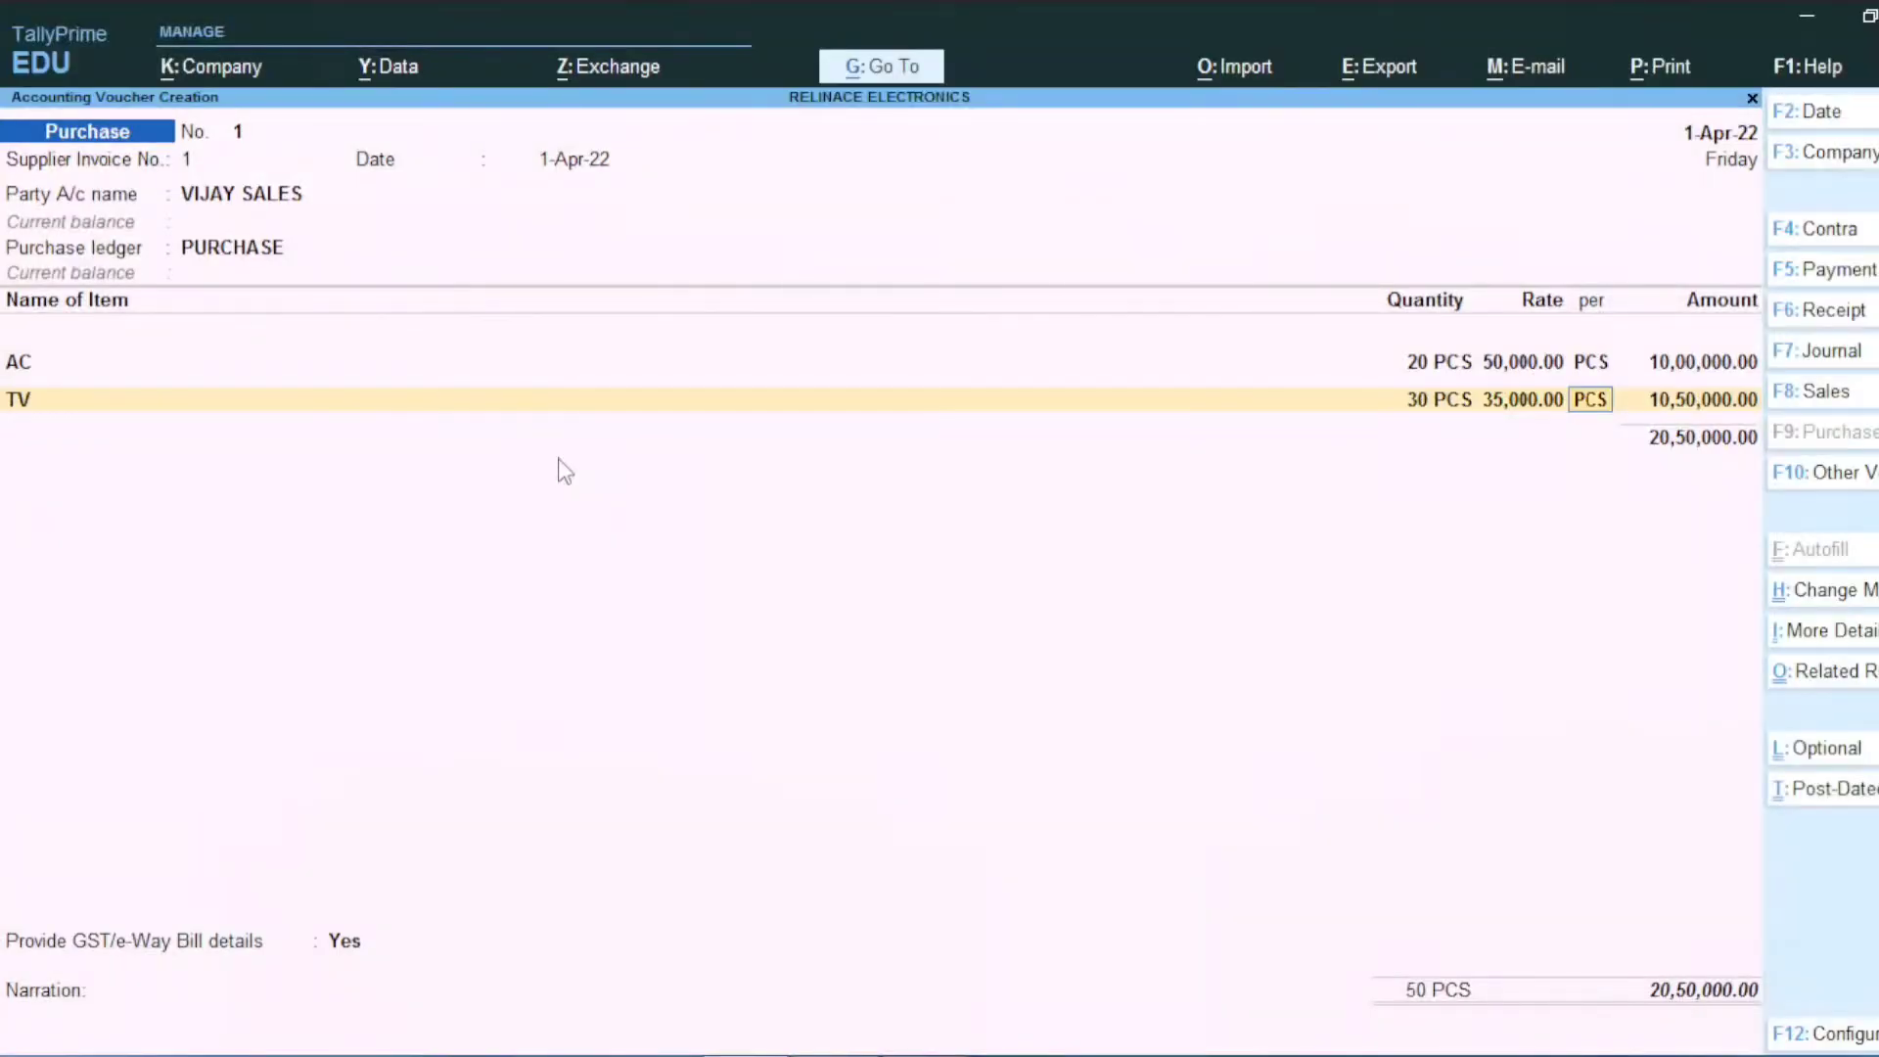
# Step: Create stock item PRINTER under ELECTRONIC ITEMS in PCS, with GST applicable
pyautogui.press('Return')
pyautogui.press('Return')
pyautogui.hotkey('alt', 'Tab')
pyautogui.hotkey('alt', 'Tab')
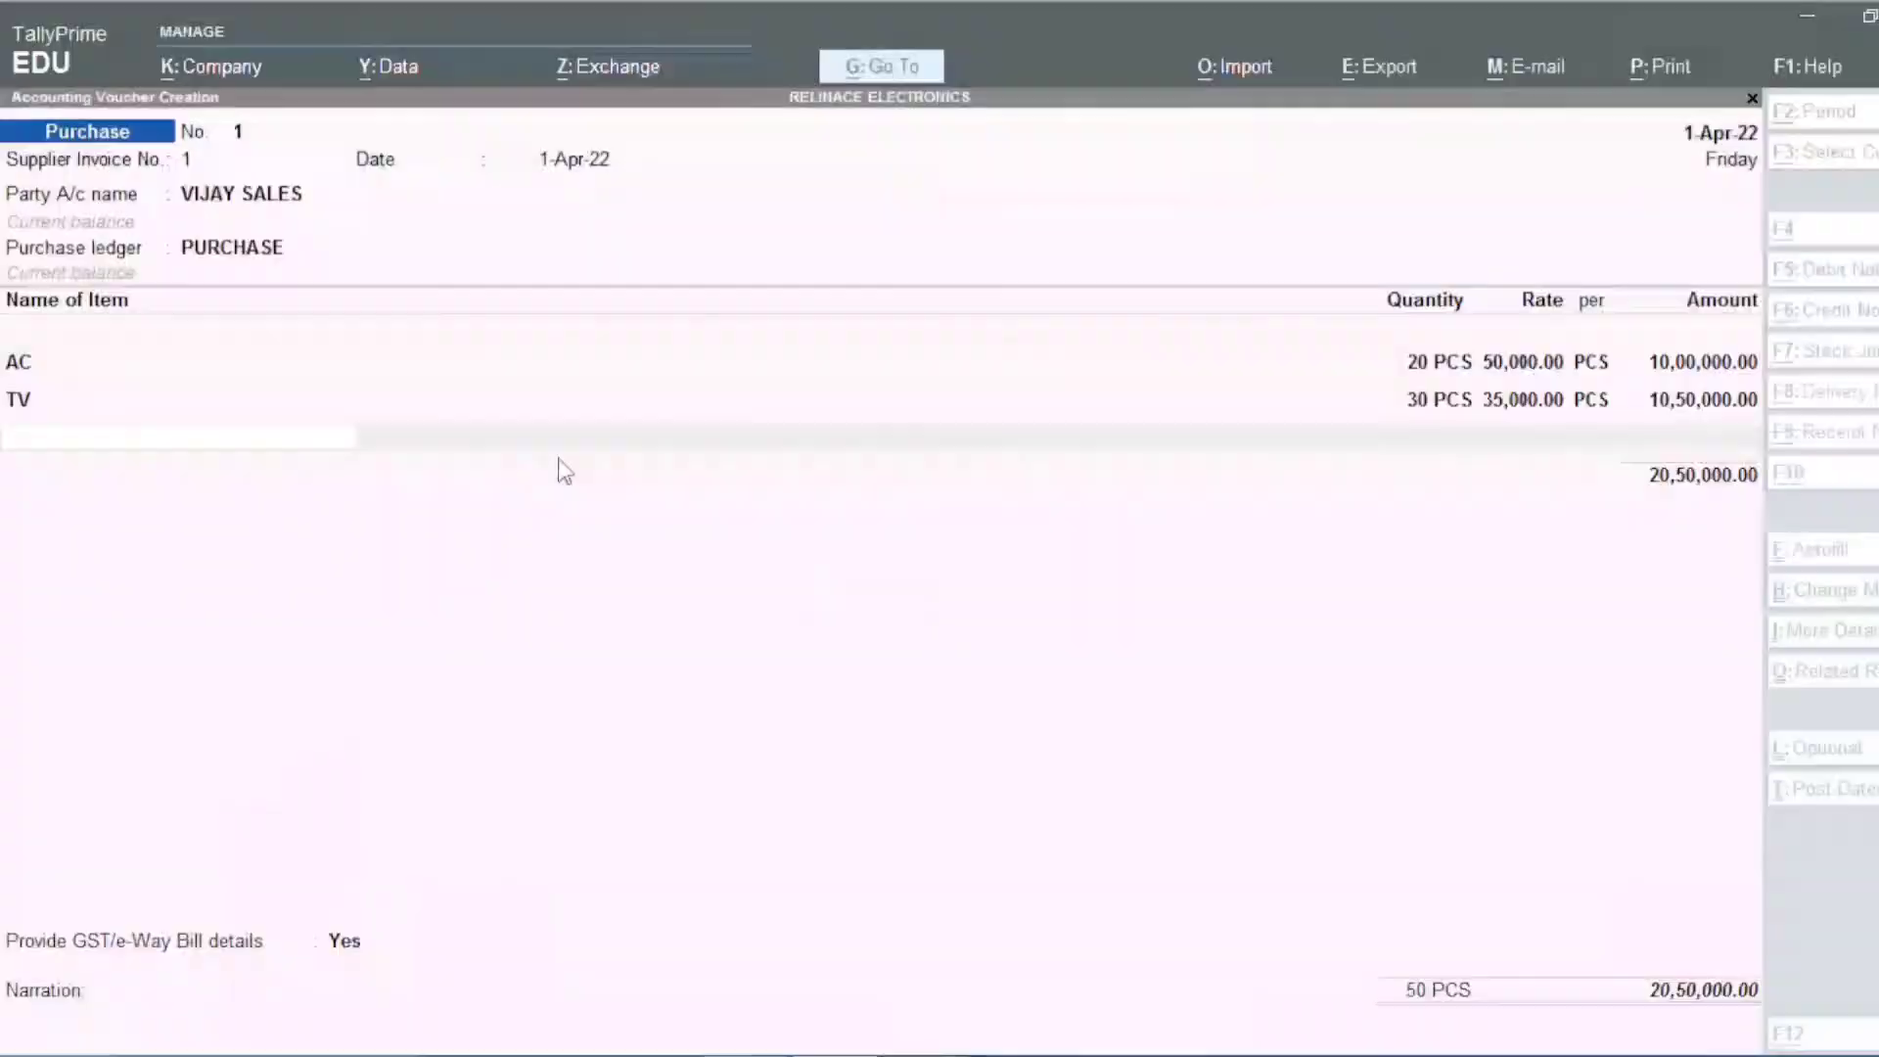
pyautogui.hotkey('alt', 'c')
pyautogui.write('PRINTER')
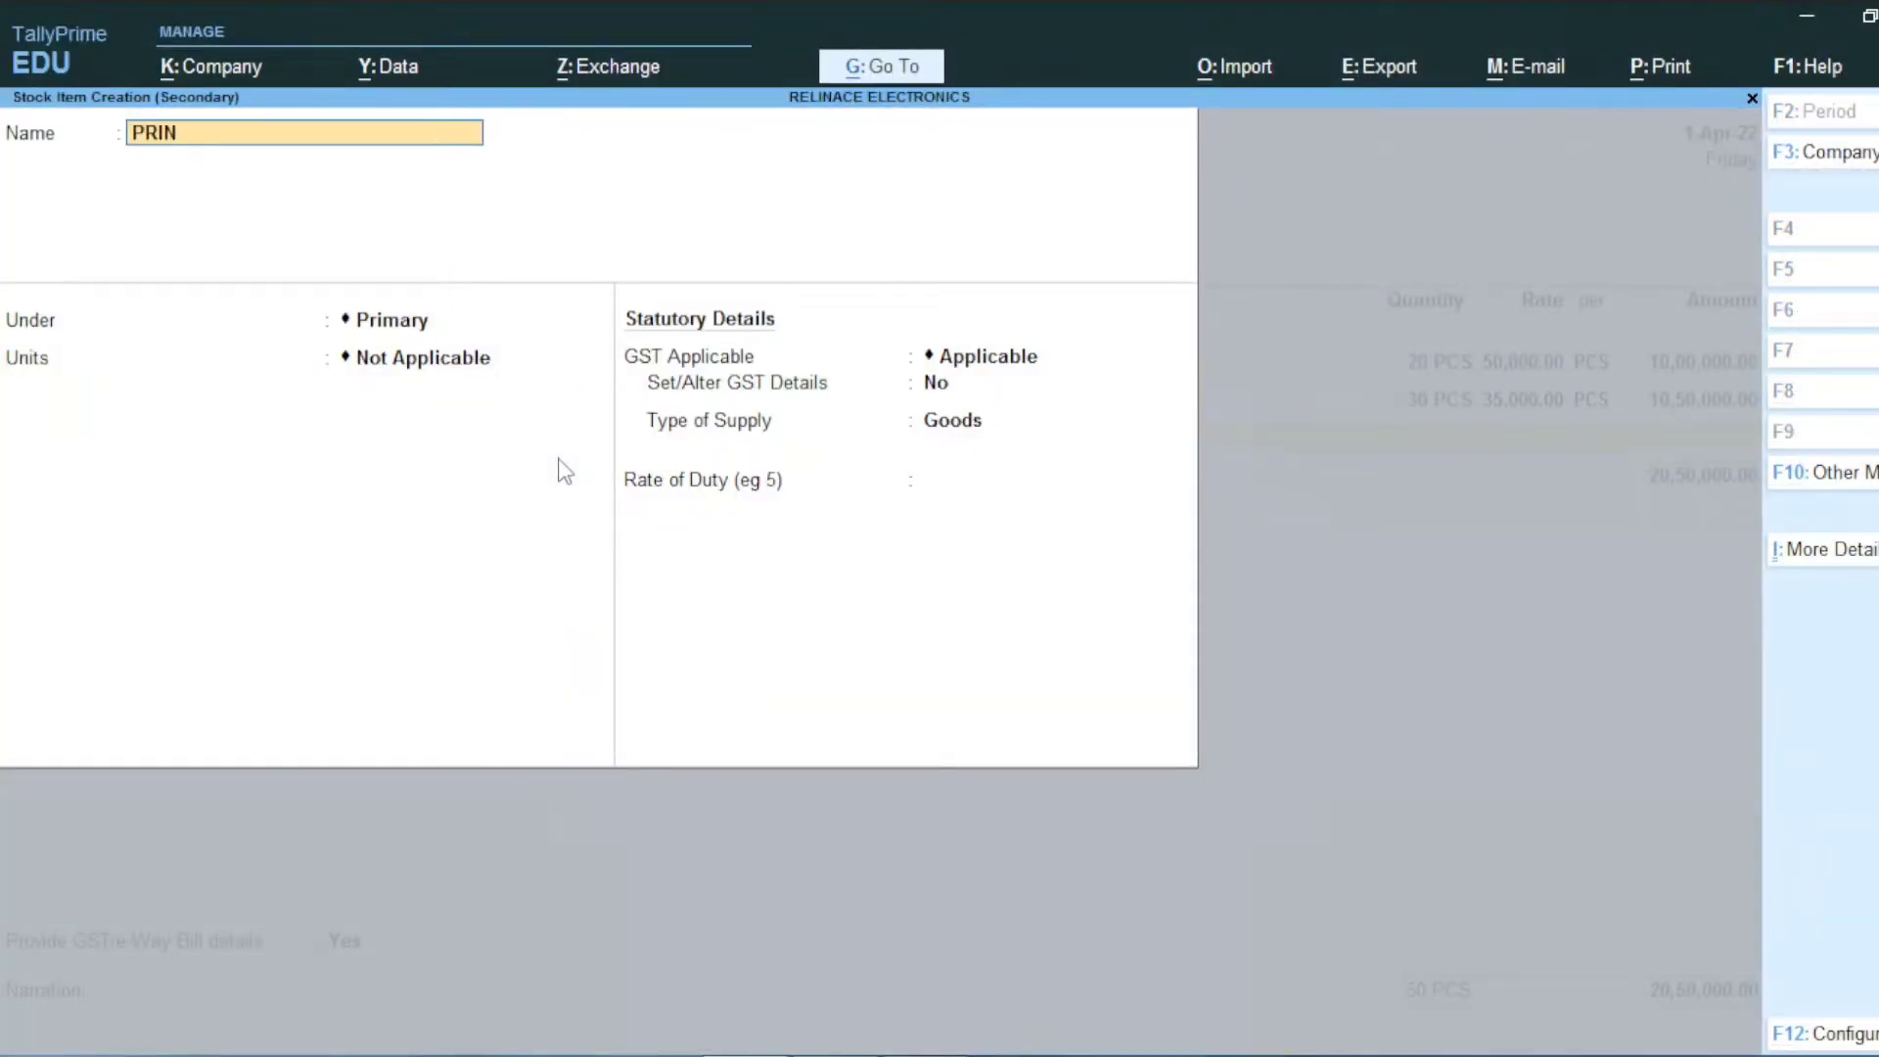
pyautogui.press('Return')
pyautogui.press('Down')
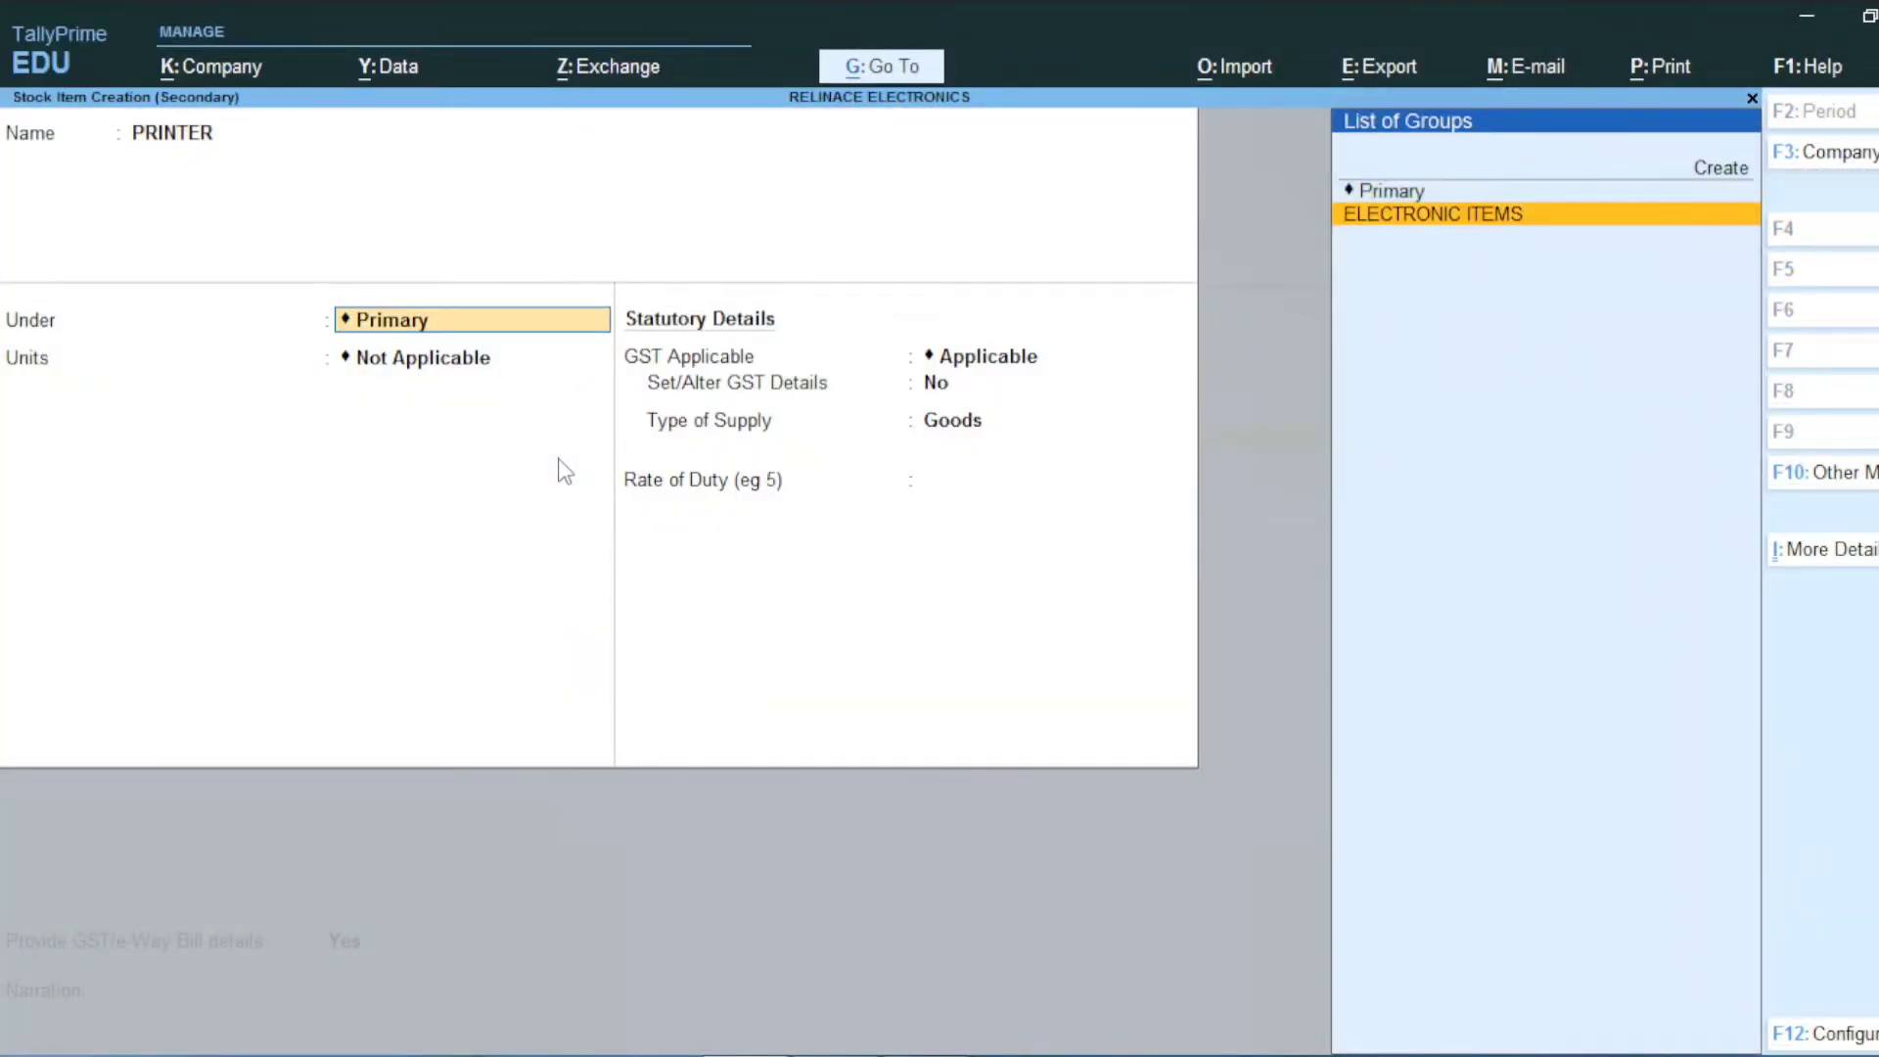
pyautogui.press('Return')
pyautogui.press('Return')
pyautogui.press('Return')
pyautogui.press('y')
pyautogui.press('Return')
# Step: Give PRINTER the description PRINTER, HSN code 8956 and Taxable status
pyautogui.write('PRINTER')
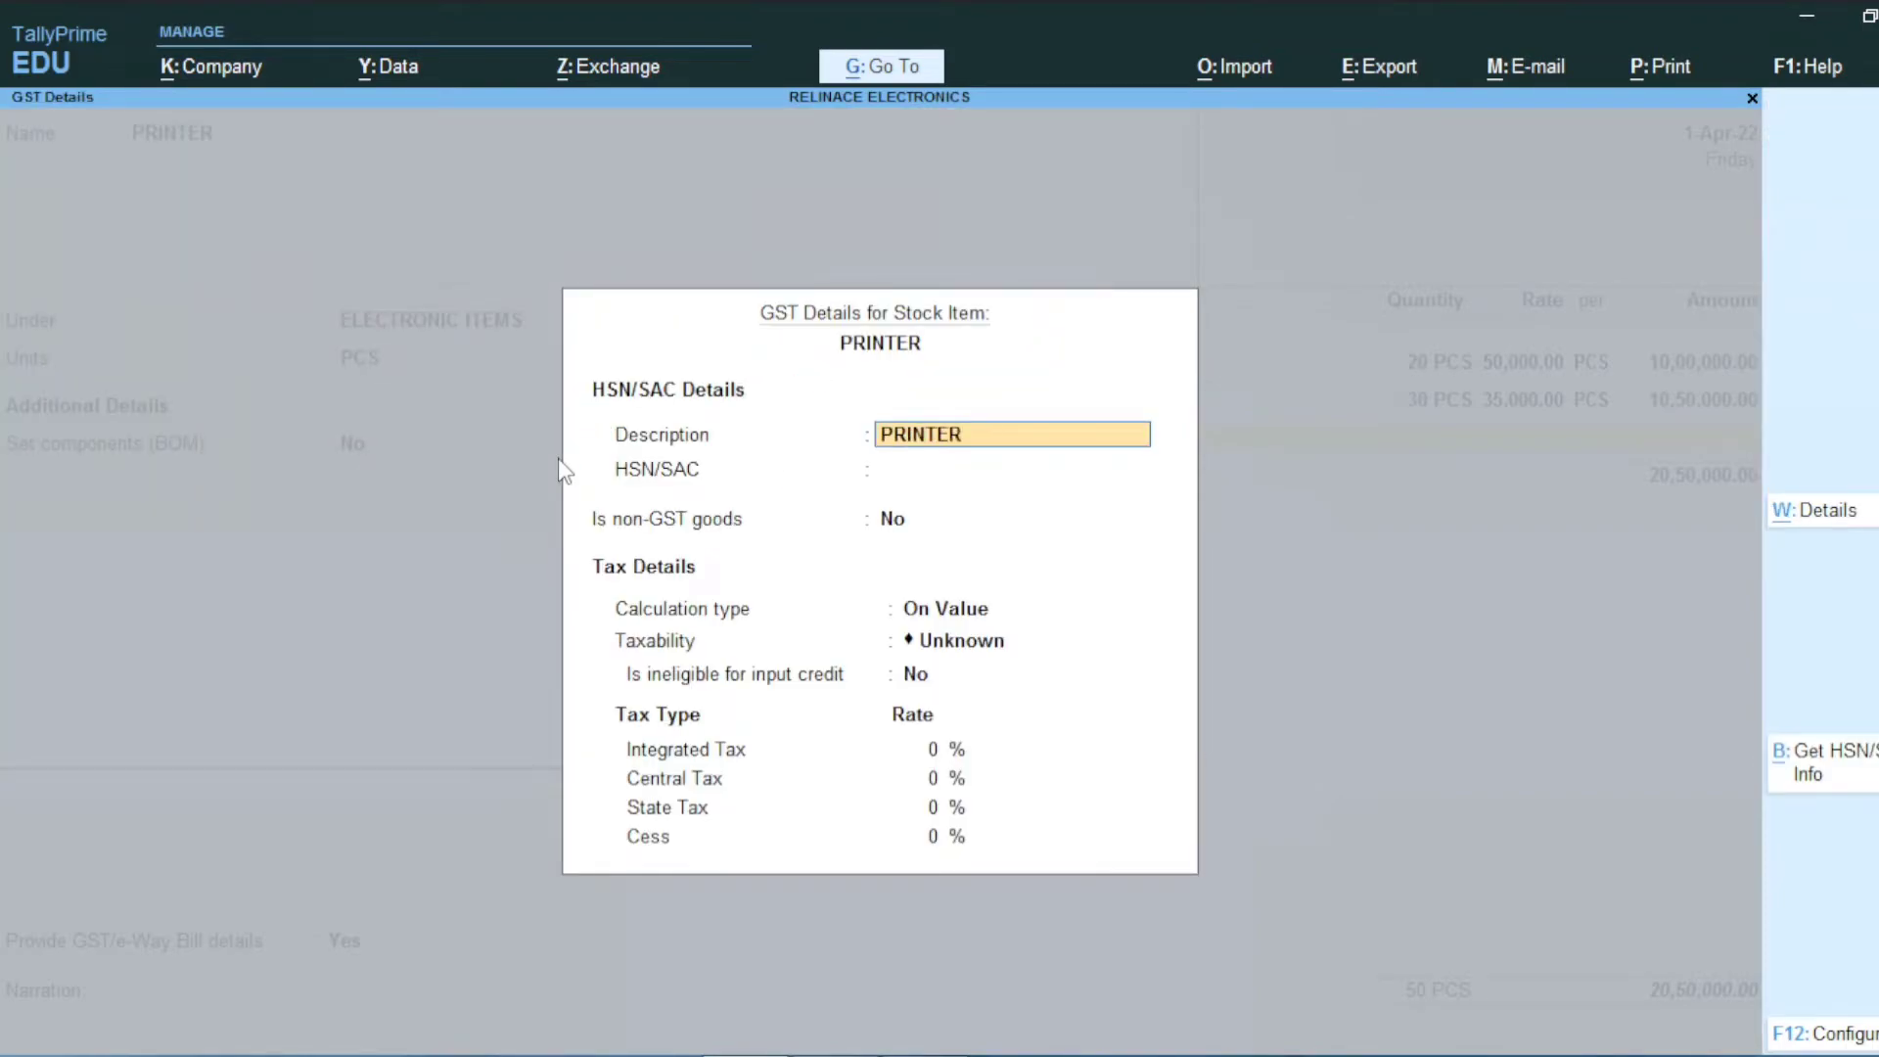
pyautogui.press('Return')
pyautogui.hotkey('alt', 'Tab')
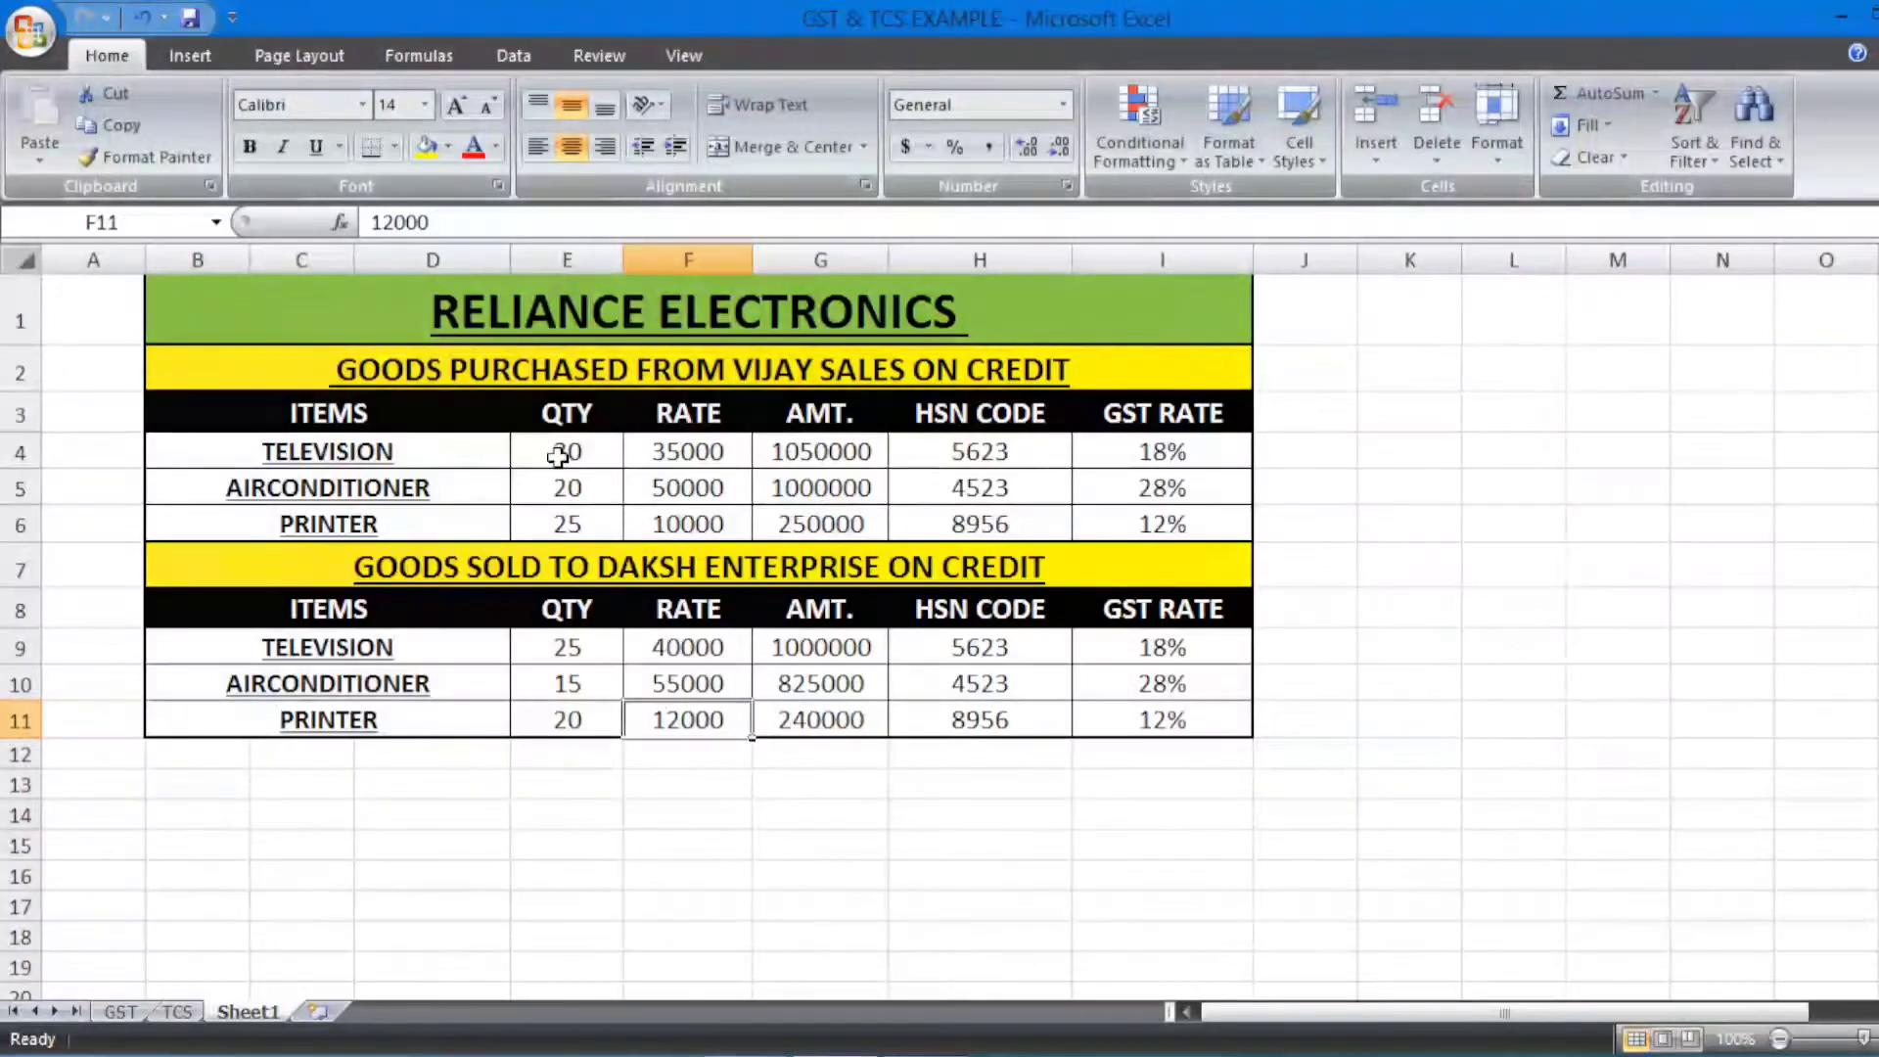
pyautogui.hotkey('alt', 'Tab')
pyautogui.write('89')
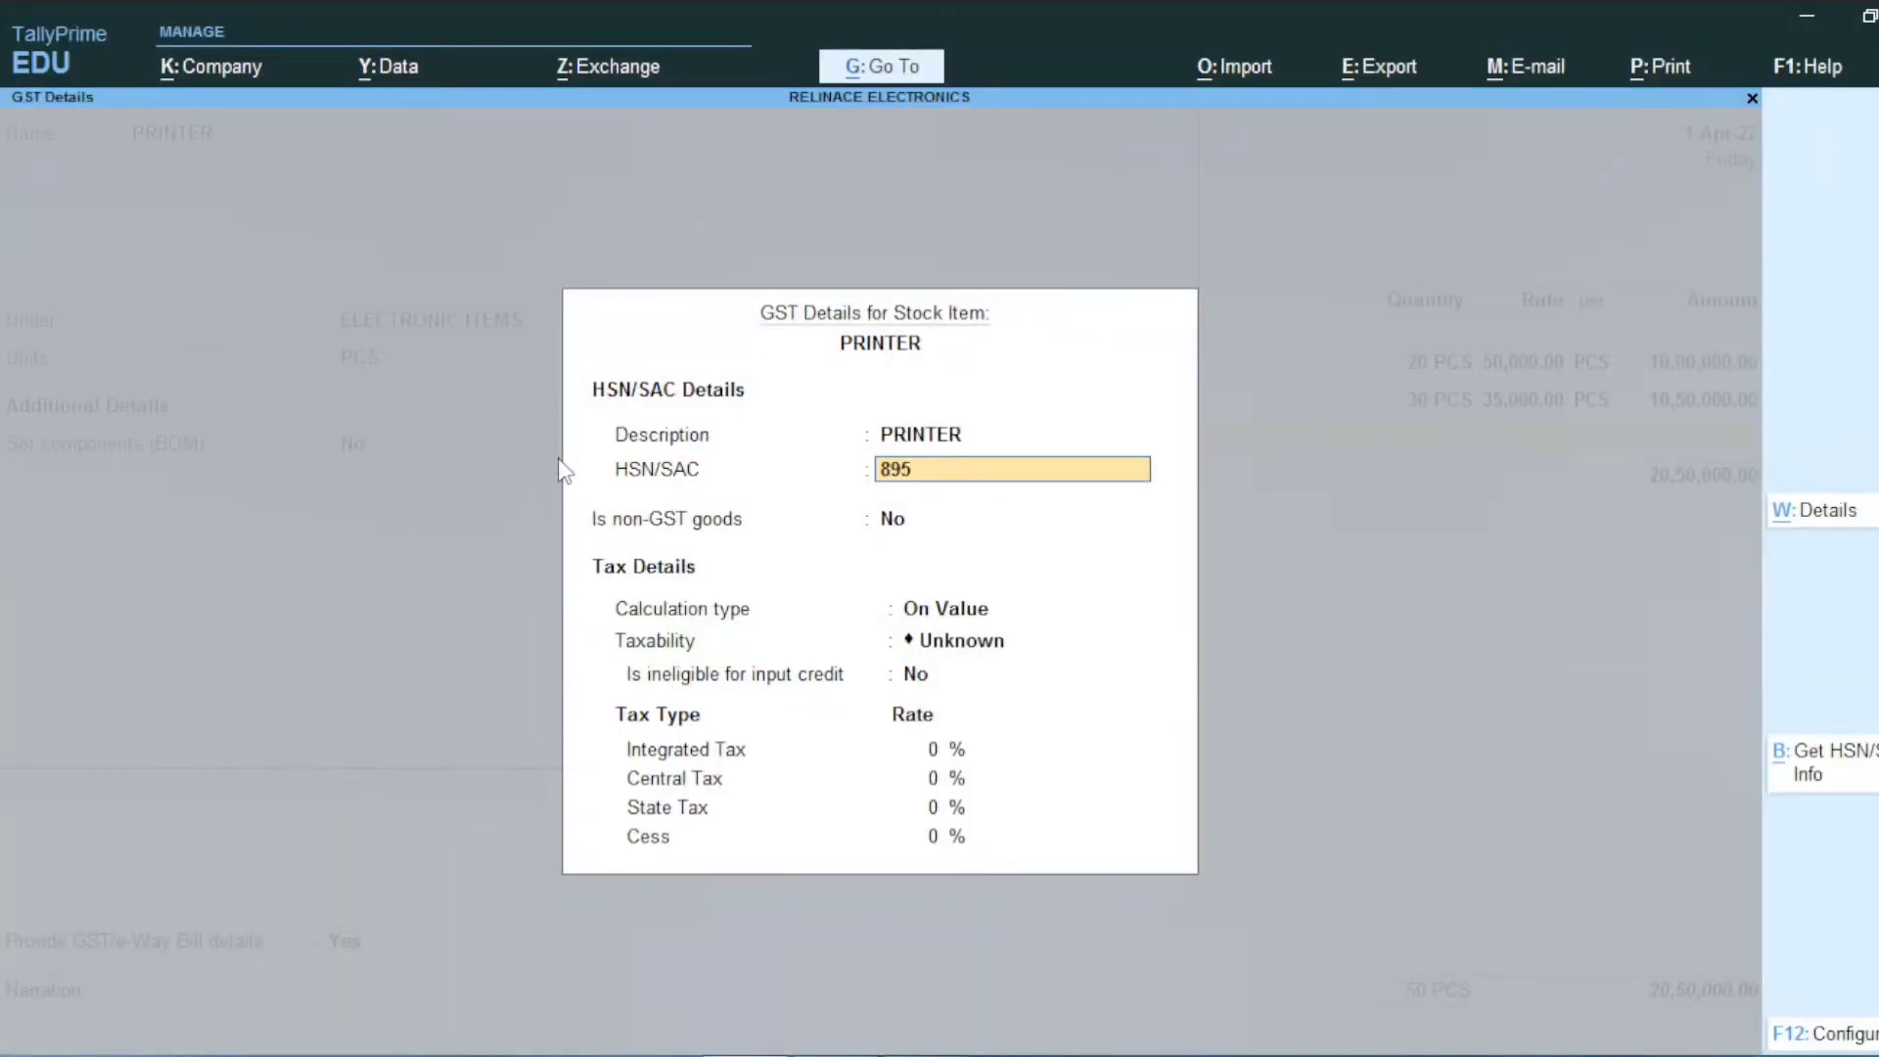
pyautogui.write('56')
pyautogui.press('Return')
pyautogui.press('Return')
pyautogui.press('Return')
pyautogui.press('Down')
pyautogui.press('Down')
pyautogui.press('Down')
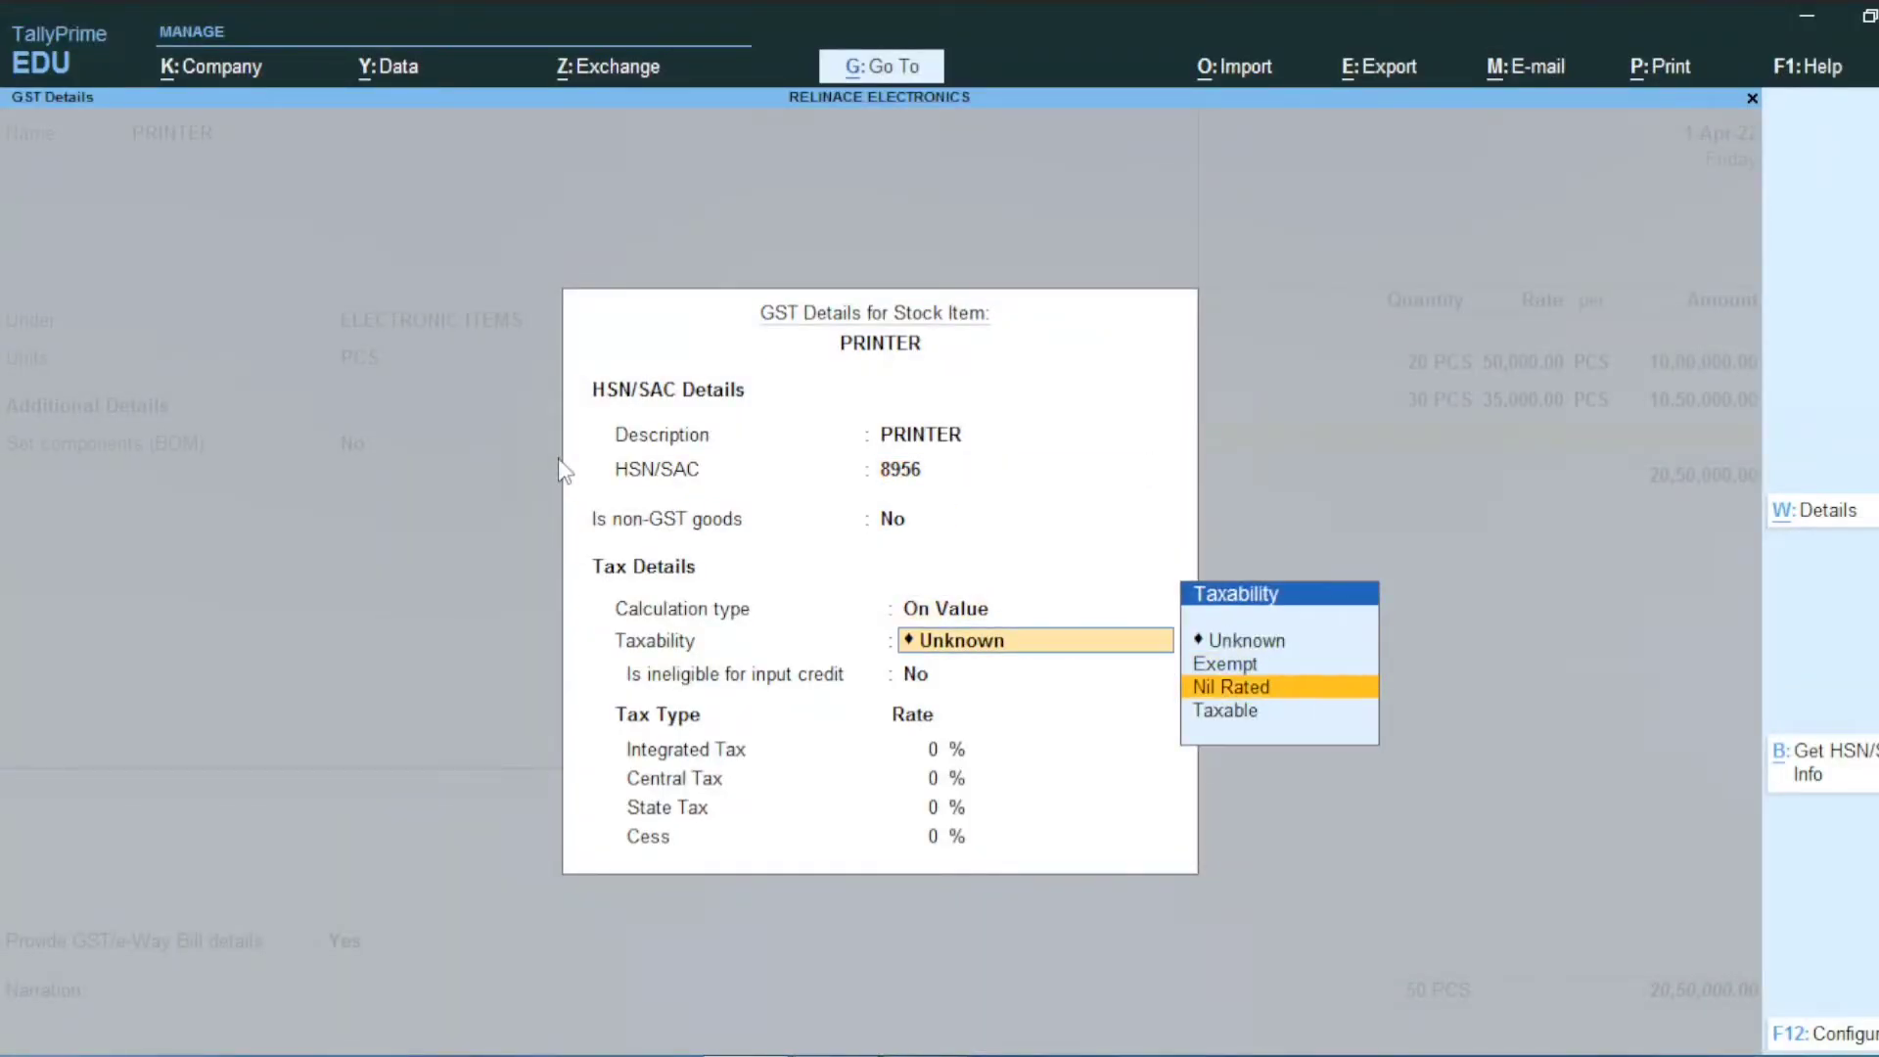
pyautogui.press('Return')
# Step: Set PRINTER's integrated tax to 12% and save the stock item
pyautogui.press('Return')
pyautogui.hotkey('alt', 'Tab')
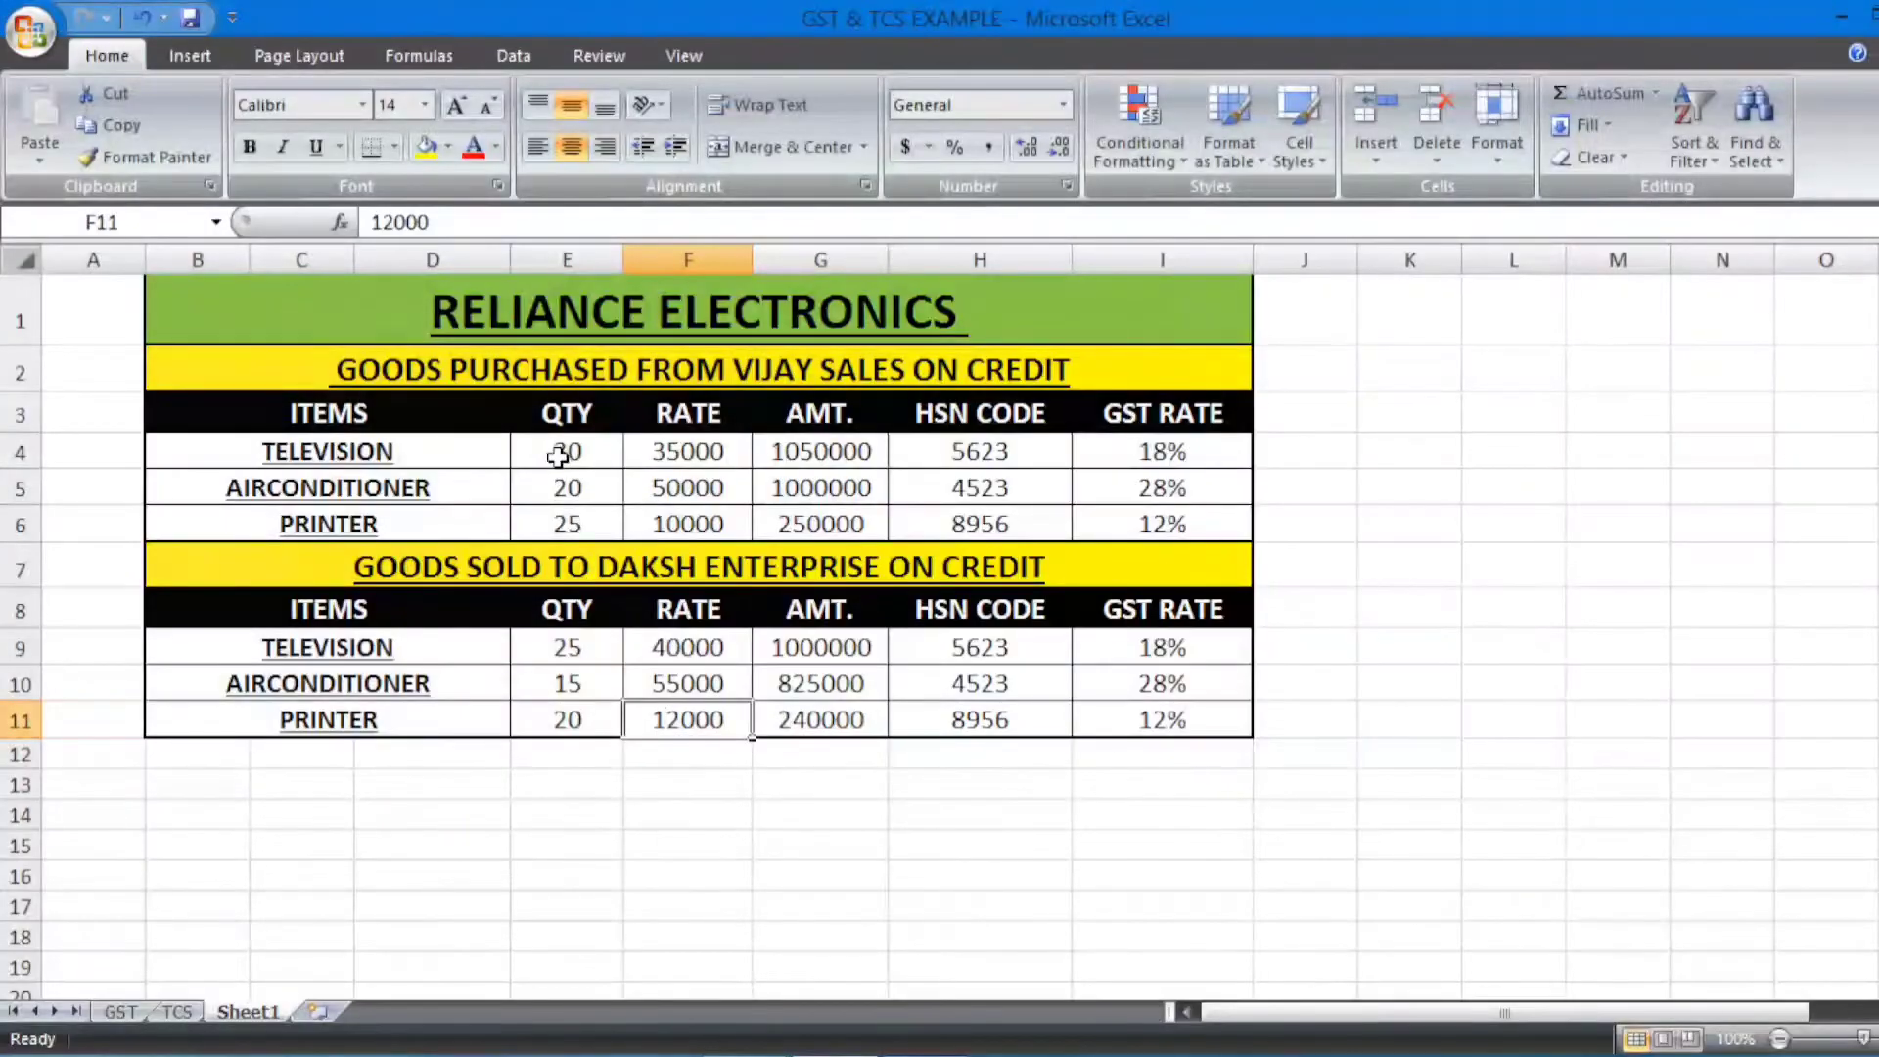
pyautogui.hotkey('alt', 'Tab')
pyautogui.write('12')
pyautogui.press('Return')
pyautogui.press('Return')
pyautogui.press('Return')
pyautogui.press('Return')
pyautogui.press('Return')
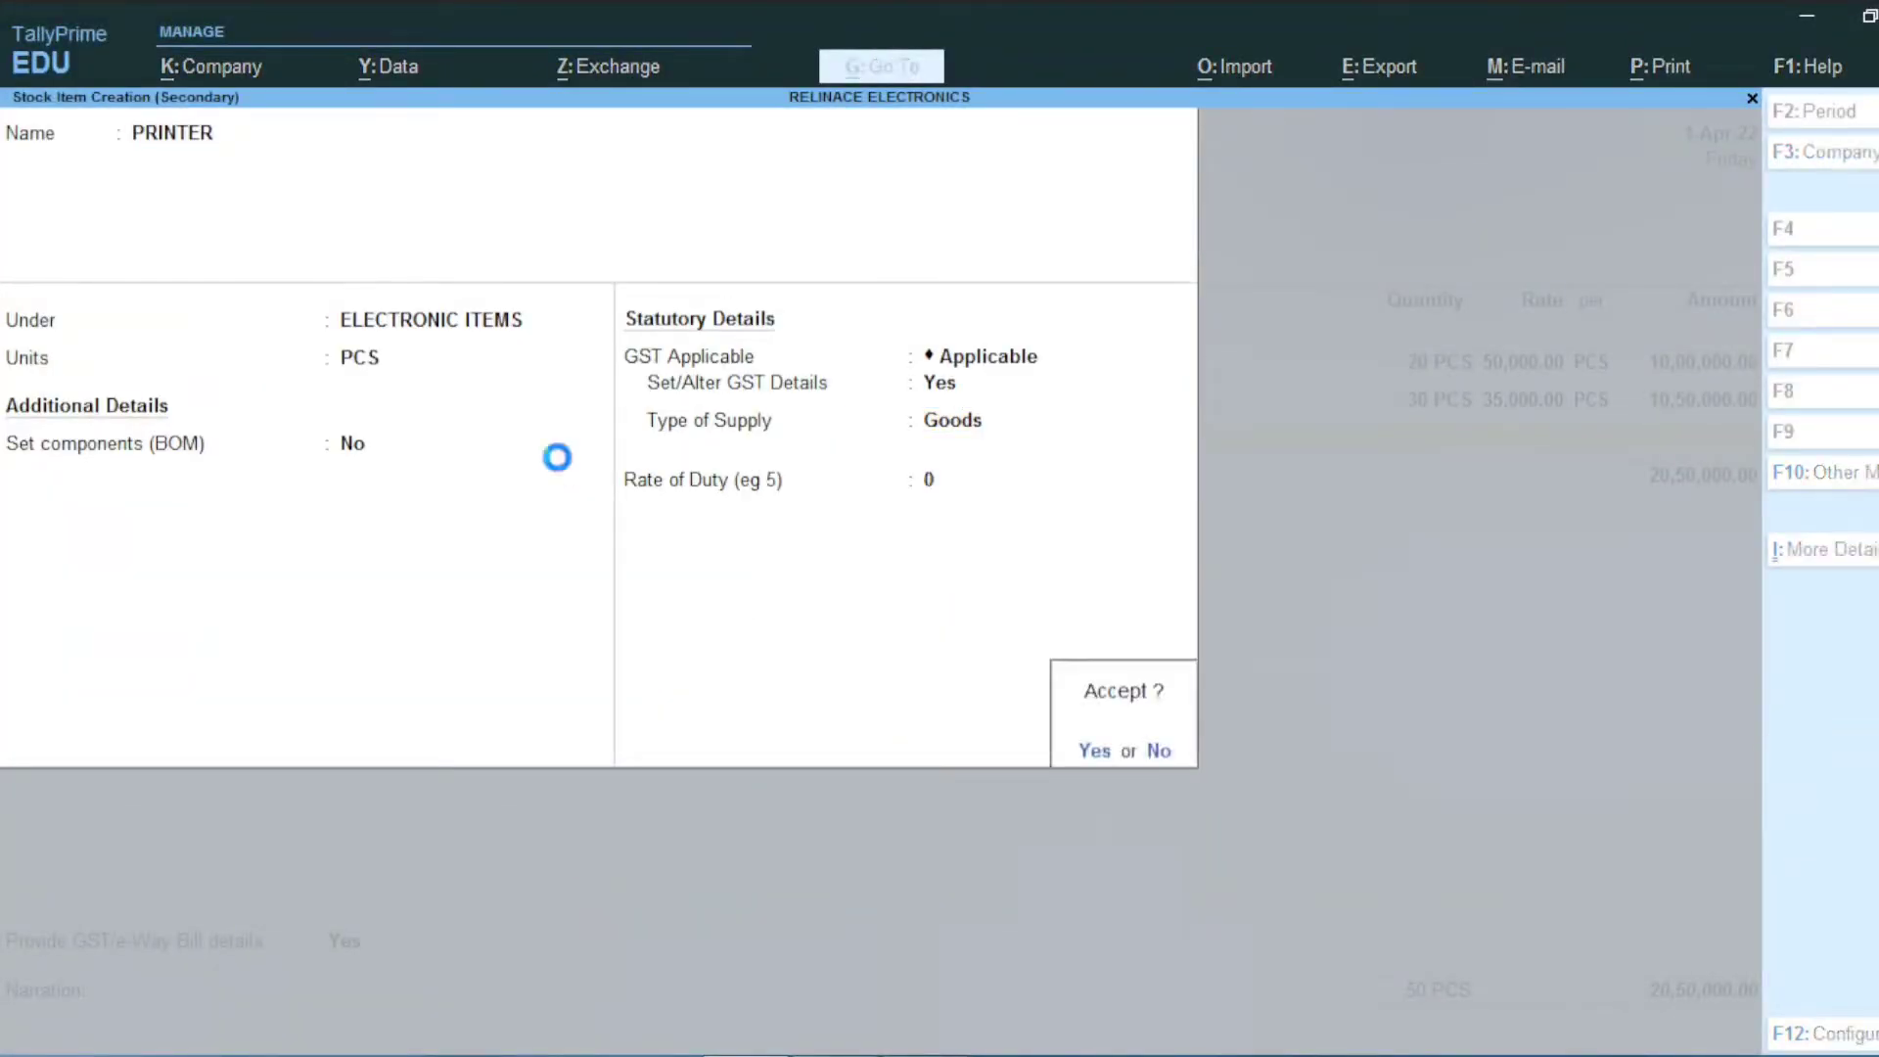
pyautogui.press('Return')
pyautogui.press('Return')
# Step: Enter a quantity of 25 PCS for PRINTER on the purchase voucher
pyautogui.hotkey('alt', 'Tab')
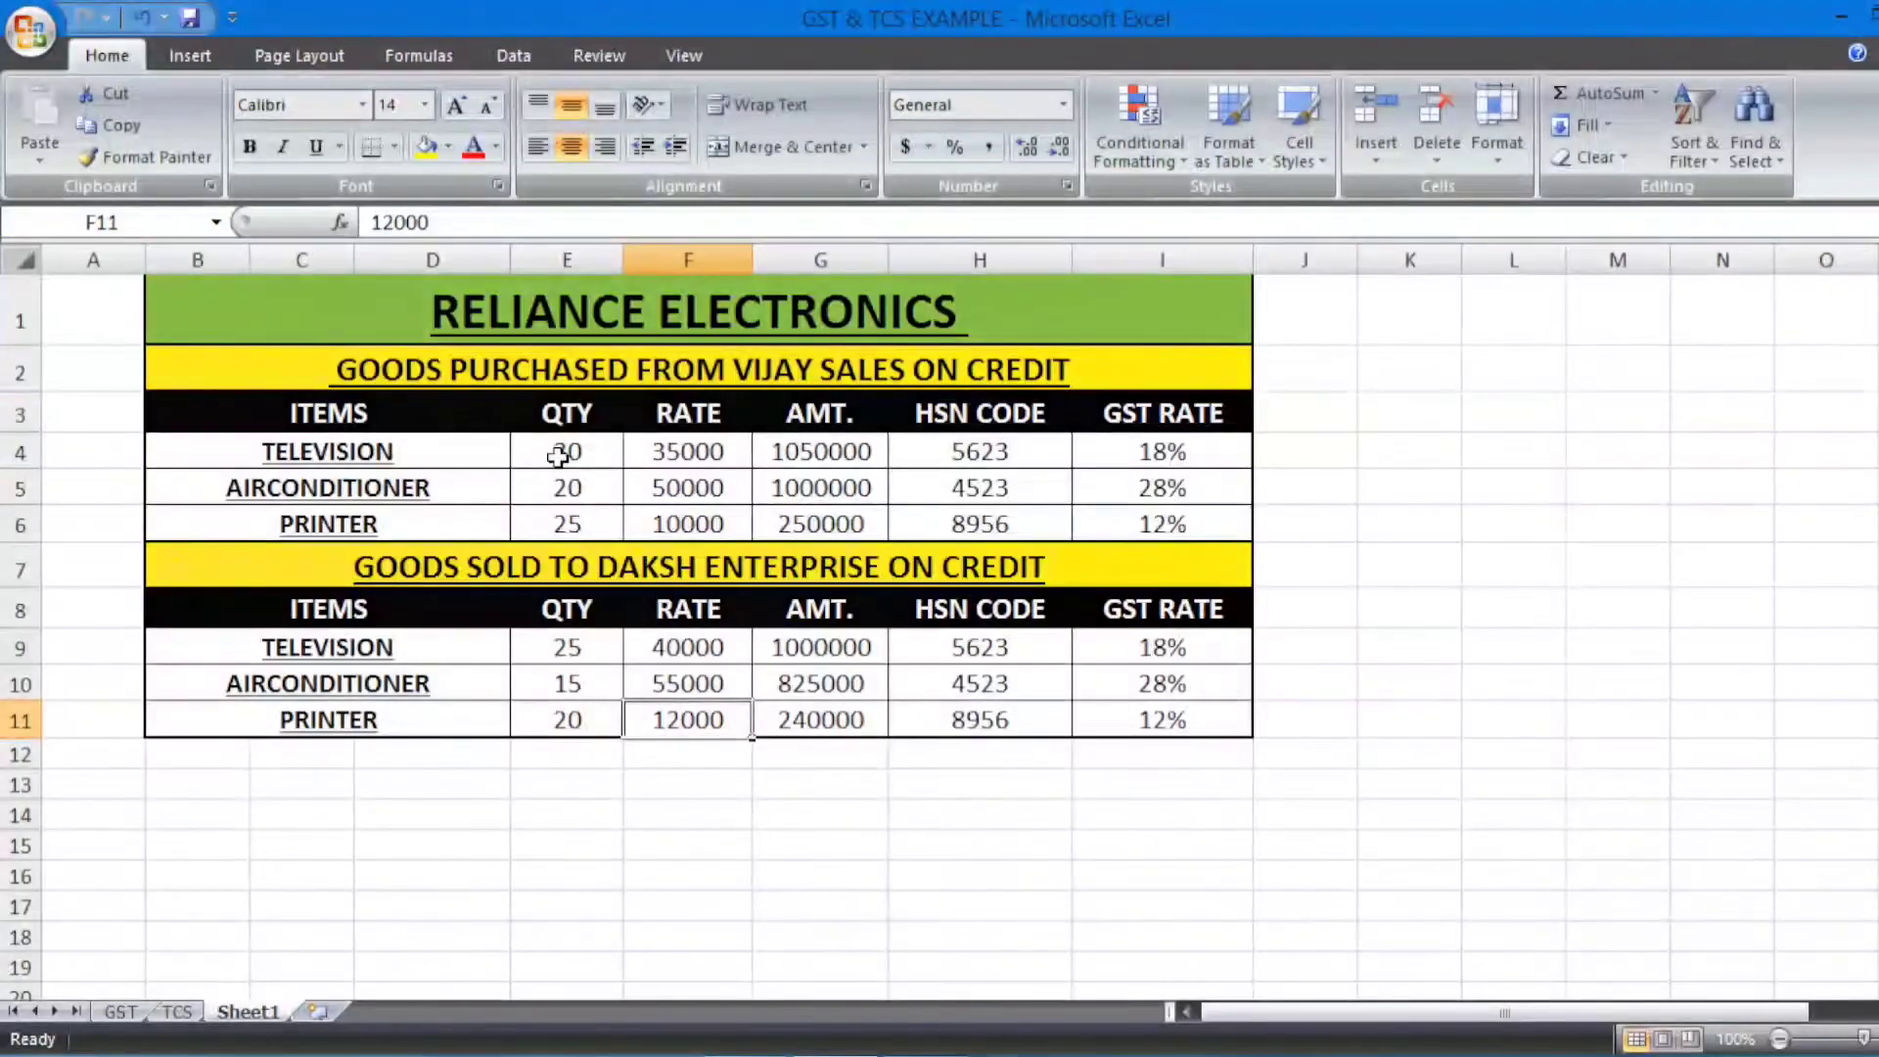
pyautogui.hotkey('alt', 'Tab')
pyautogui.write('25')
pyautogui.press('Return')
# Step: Enter PRINTER's rate of 10,000 and end the item lines
pyautogui.write('10,000')
pyautogui.press('Return')
pyautogui.press('Return')
pyautogui.press('Return')
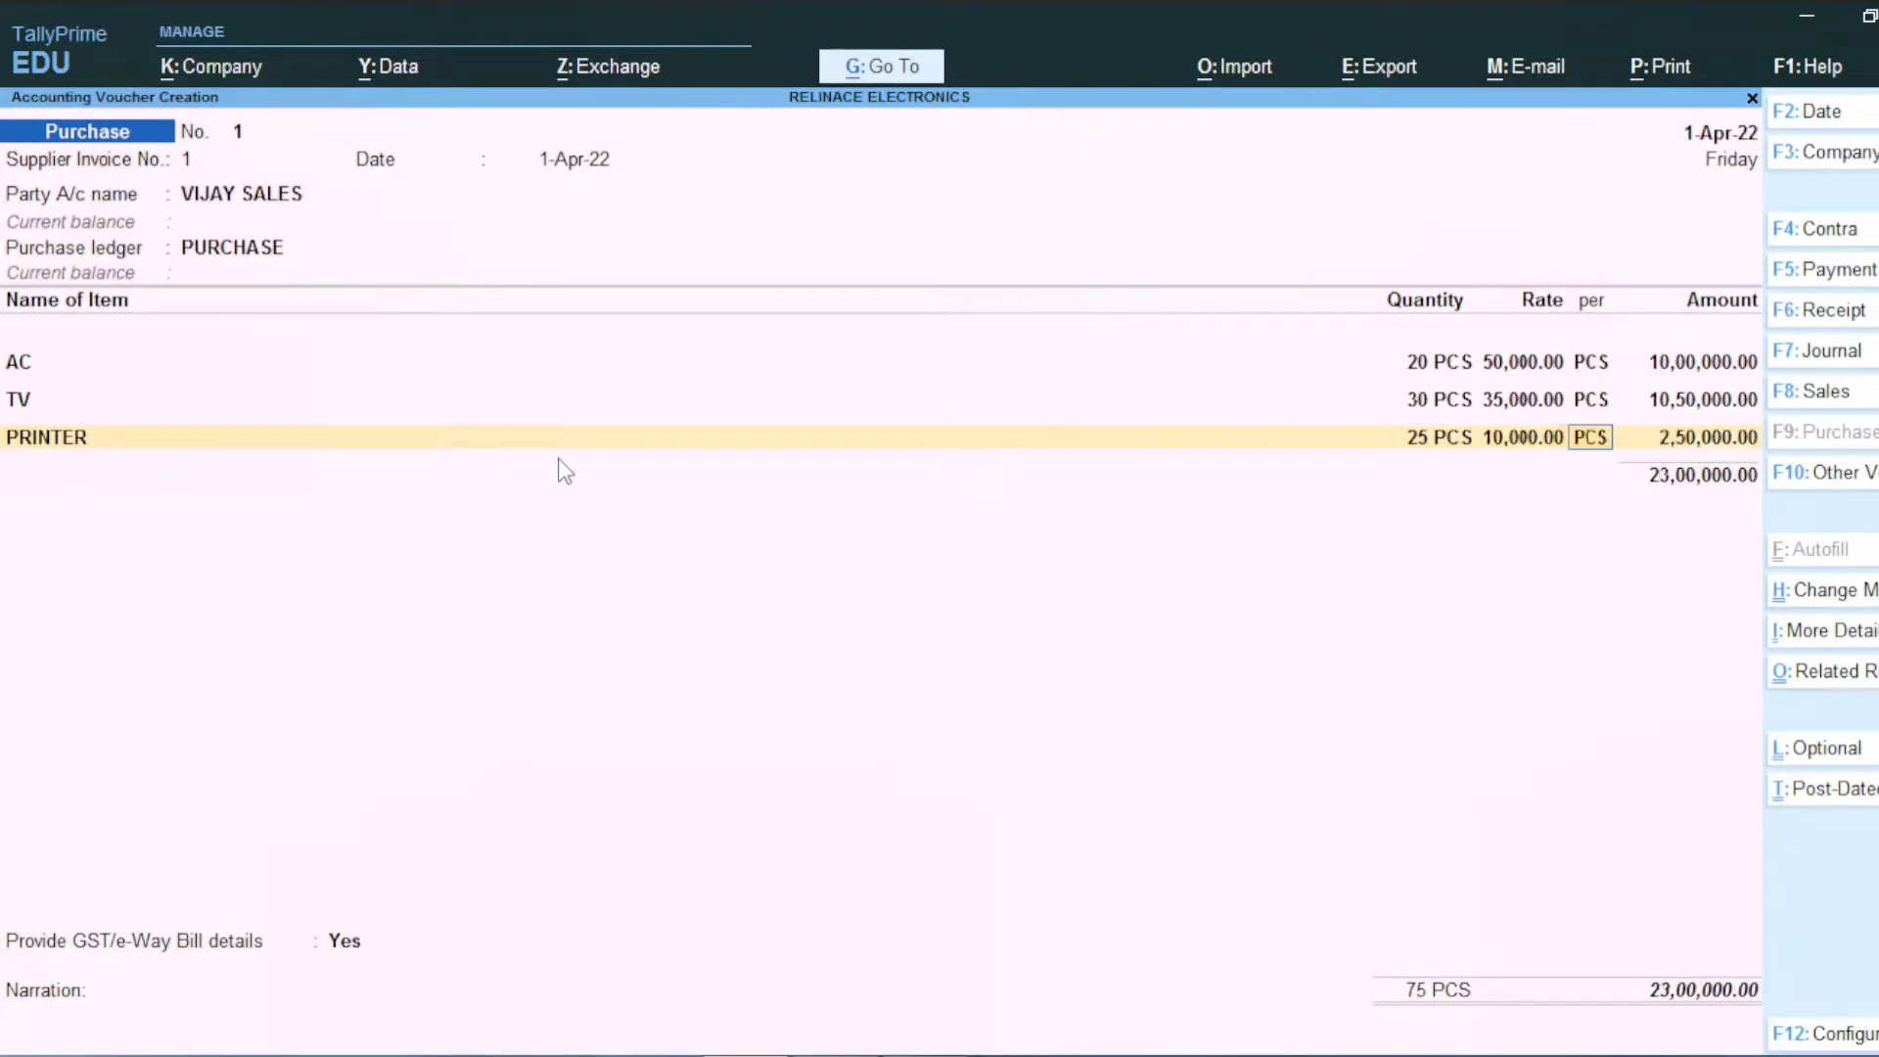
pyautogui.press('Return')
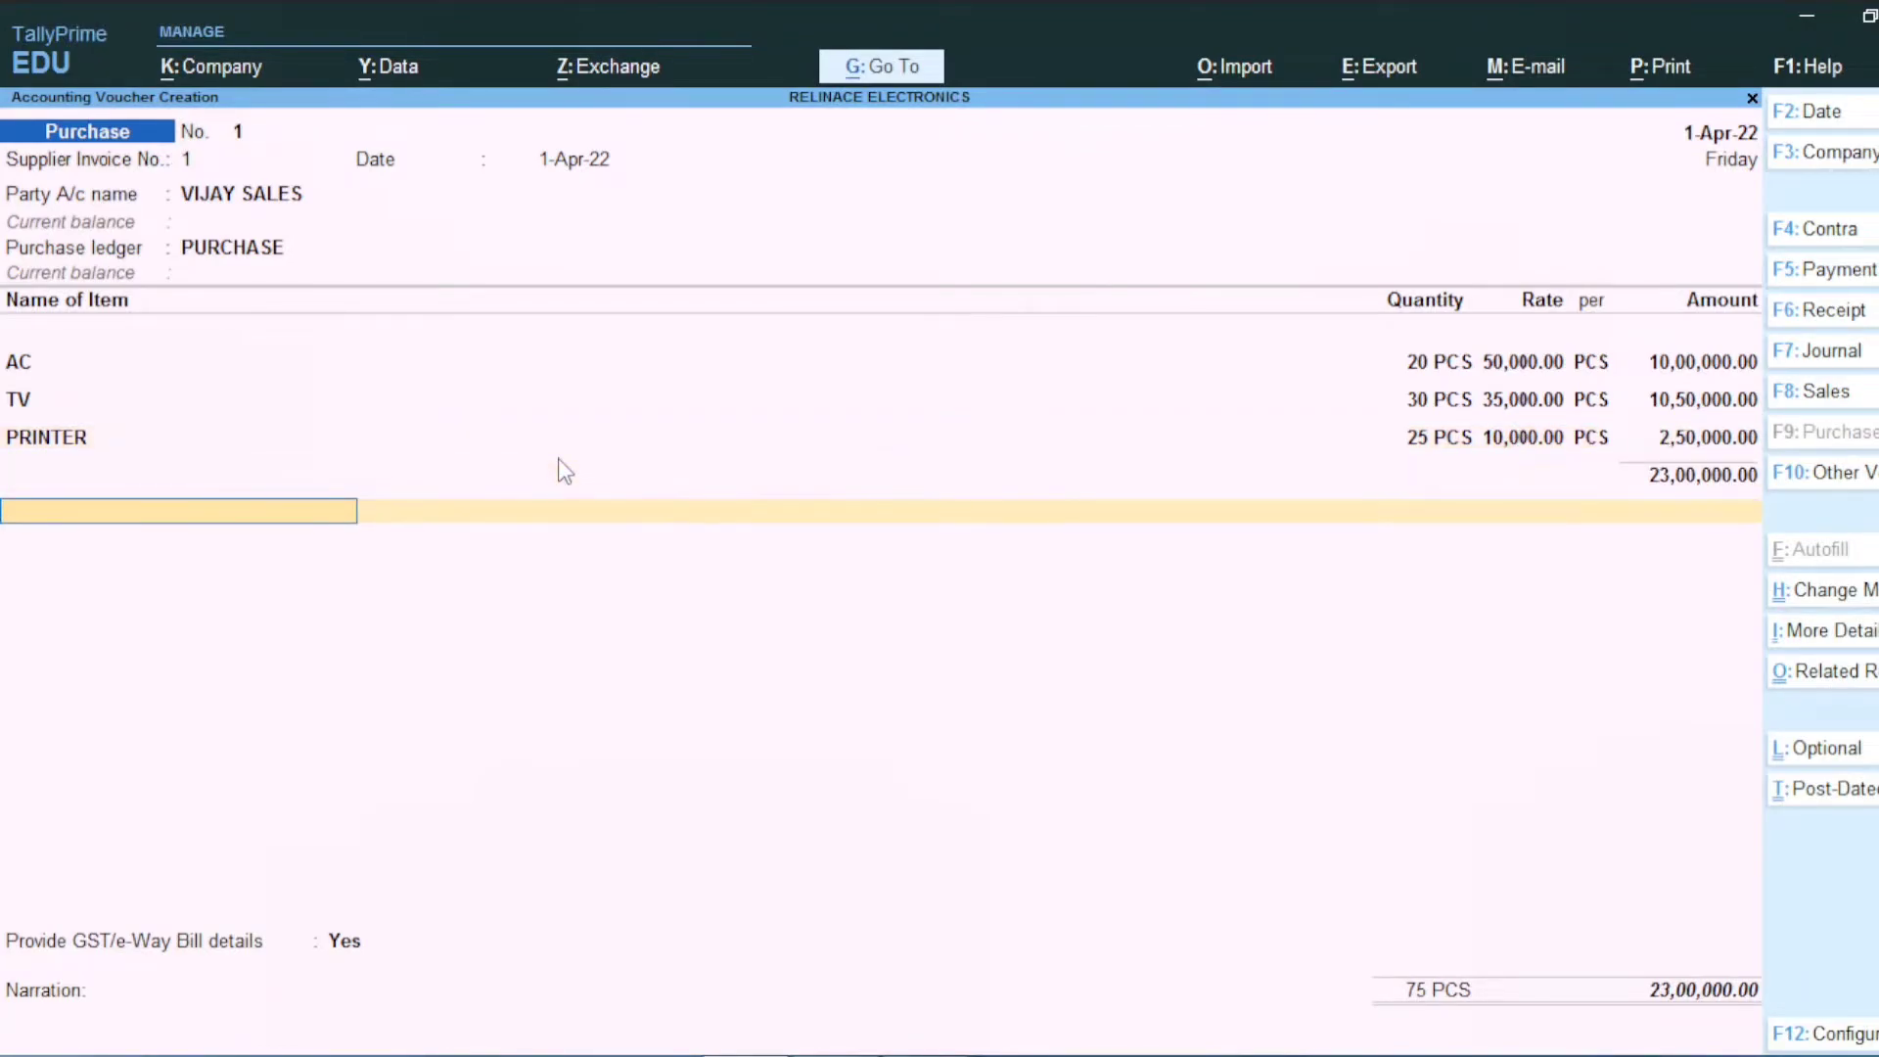
# Step: Create ledger INPUT CGST under Duties & Taxes as GST Central Tax and add it
pyautogui.hotkey('alt', 'c')
pyautogui.write('IN')
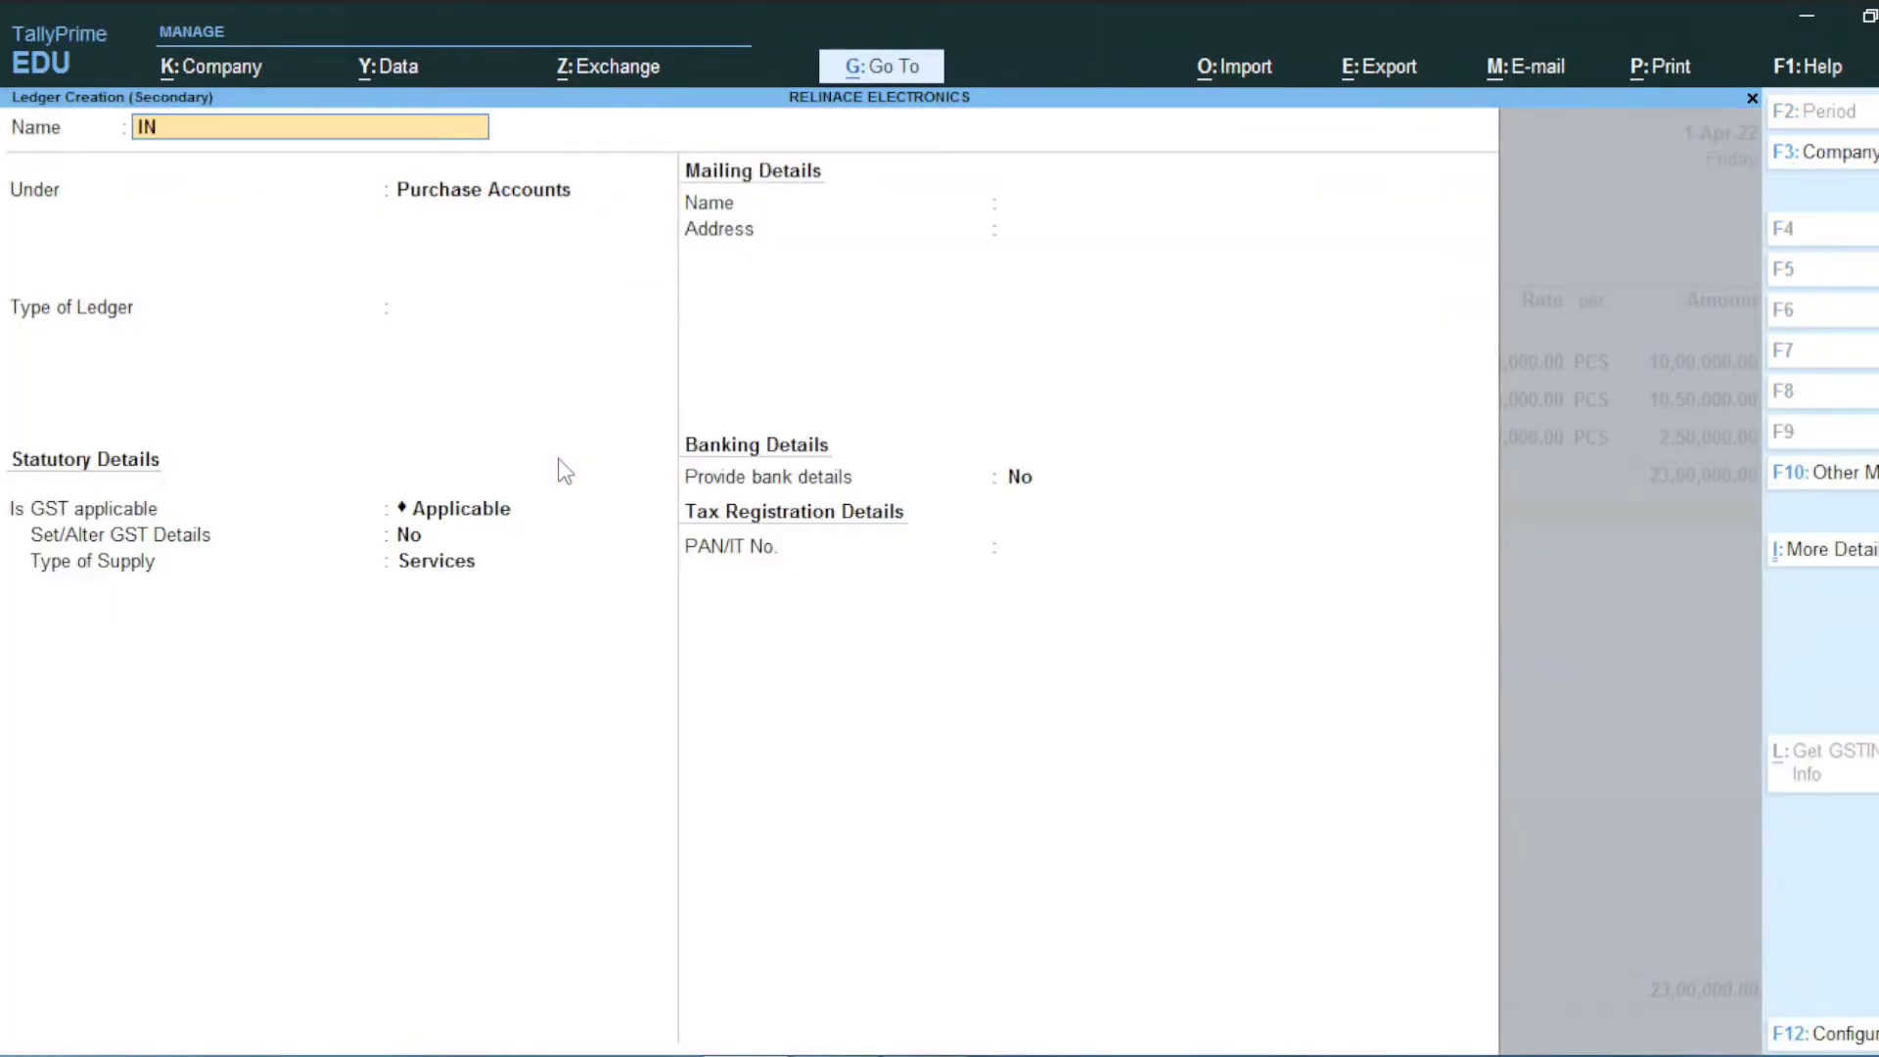
pyautogui.write('PUT CGST')
pyautogui.press('Return')
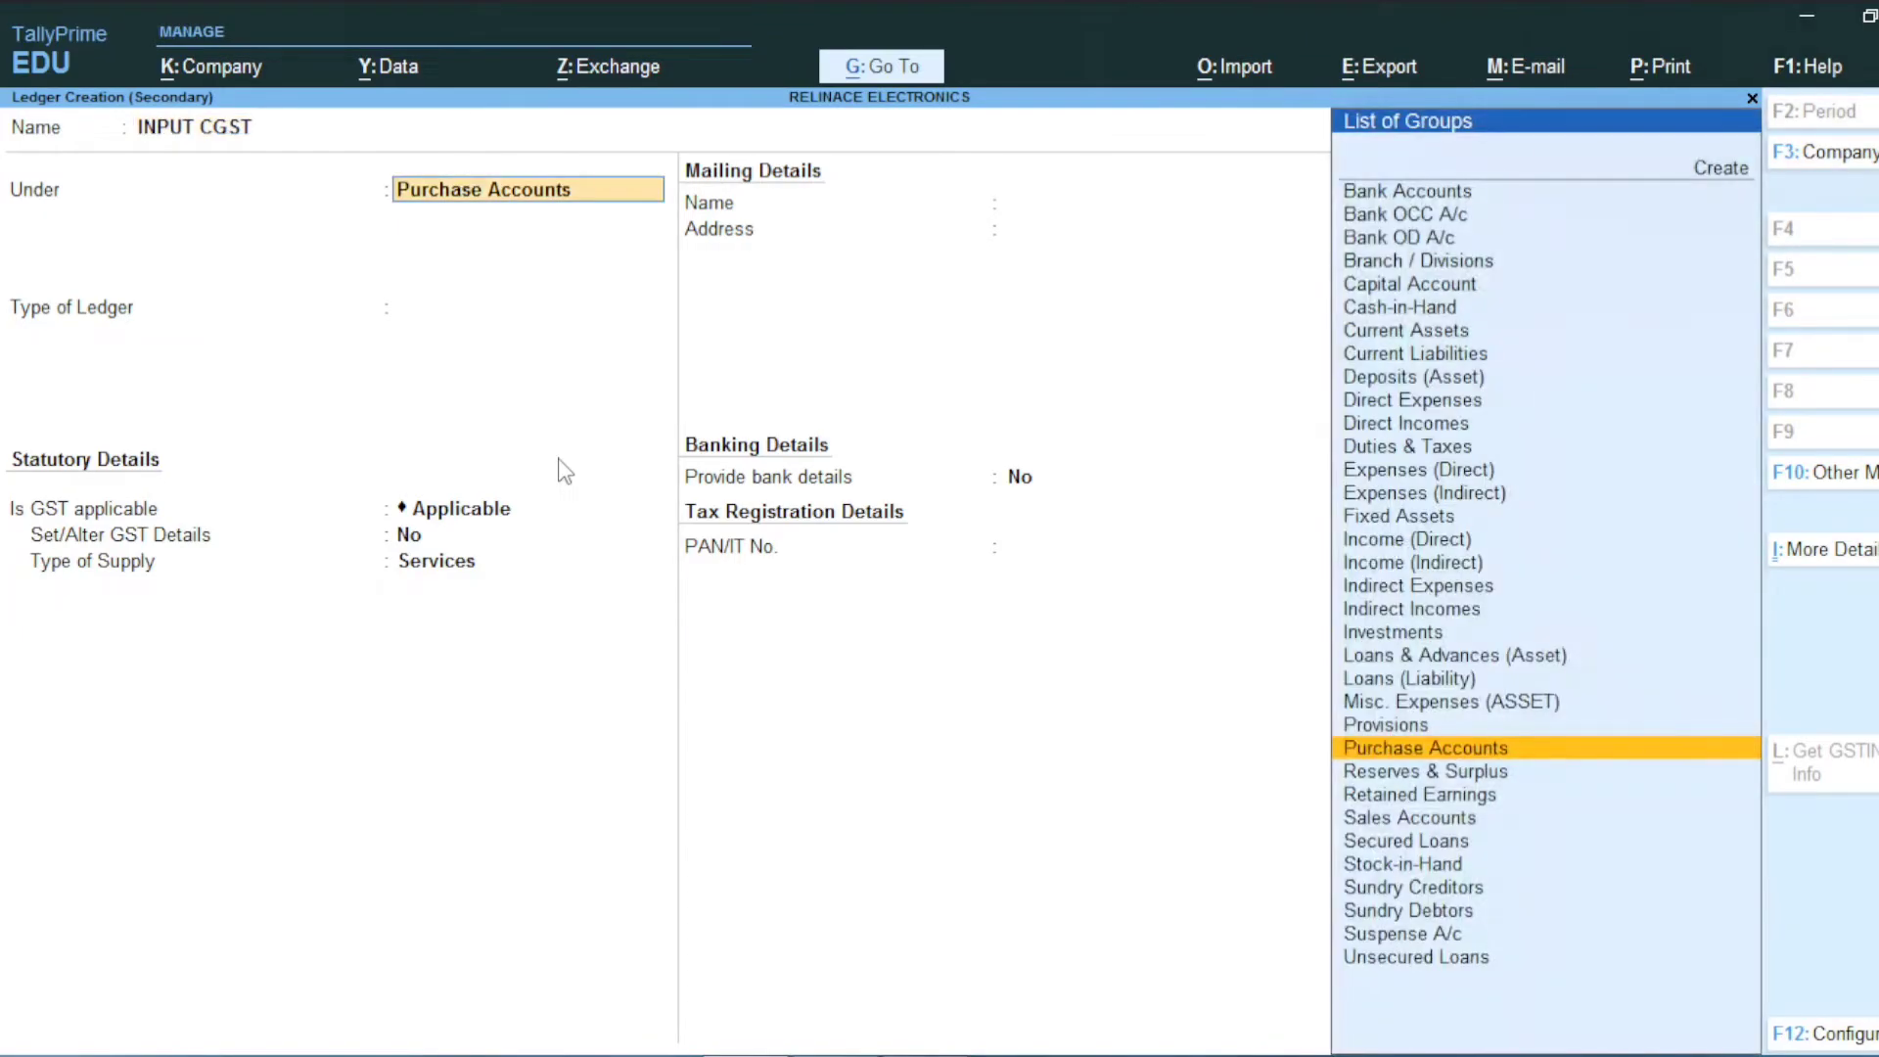
pyautogui.write('DUT')
pyautogui.press('Return')
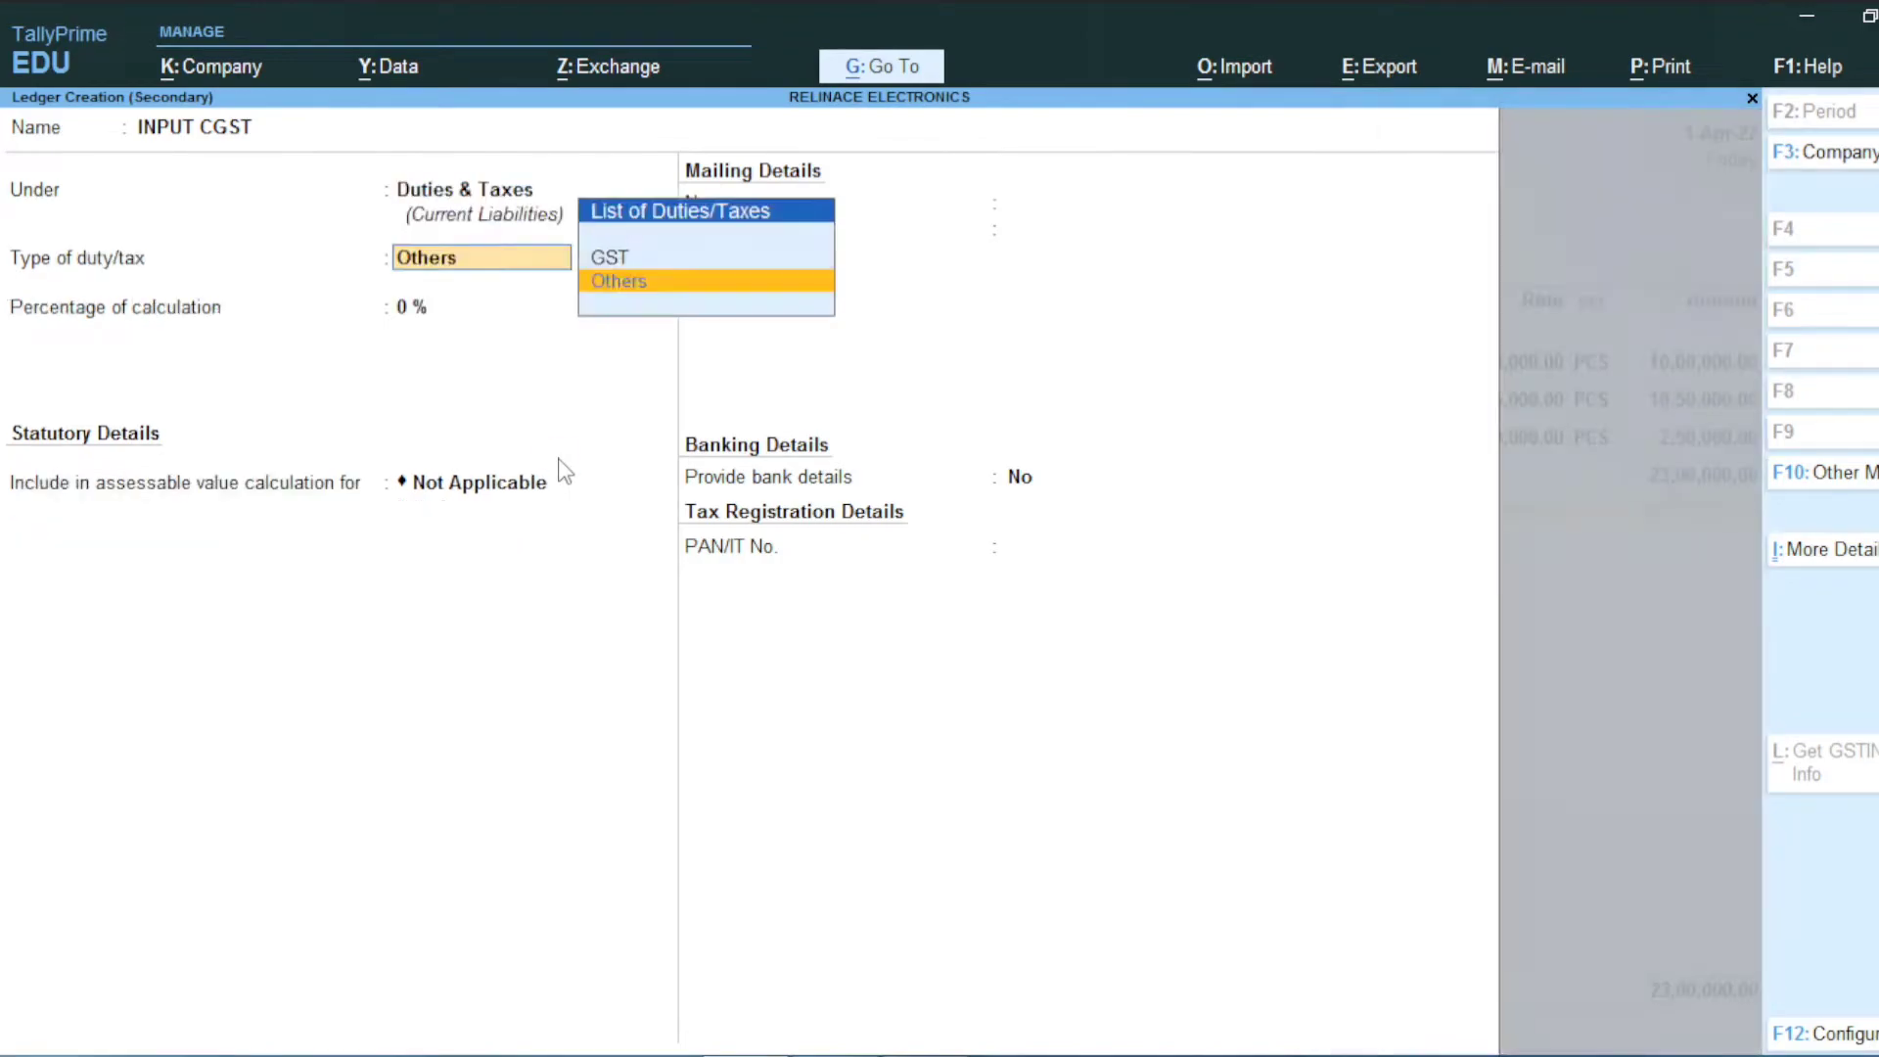
pyautogui.press('Up')
pyautogui.press('Return')
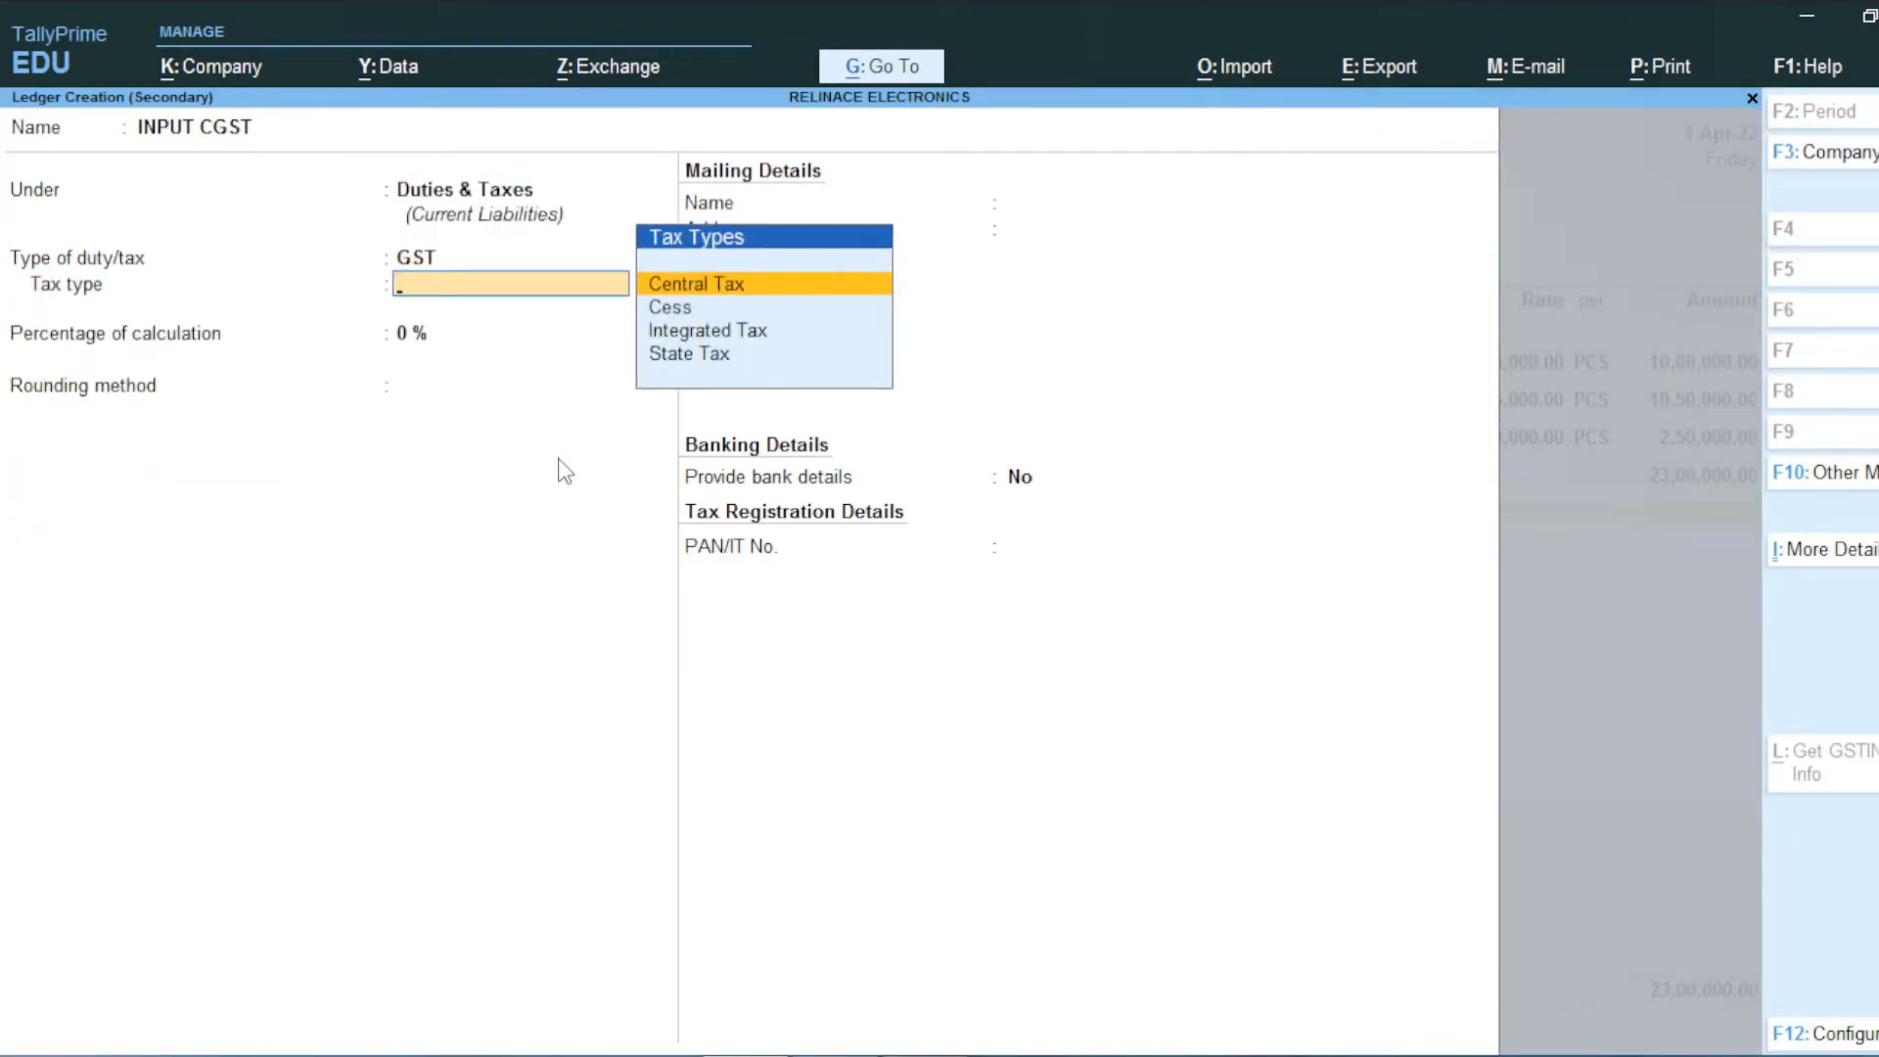
pyautogui.press('Return')
pyautogui.press('Return')
pyautogui.press('Return')
pyautogui.press('Return')
pyautogui.press('Return')
pyautogui.press('Return')
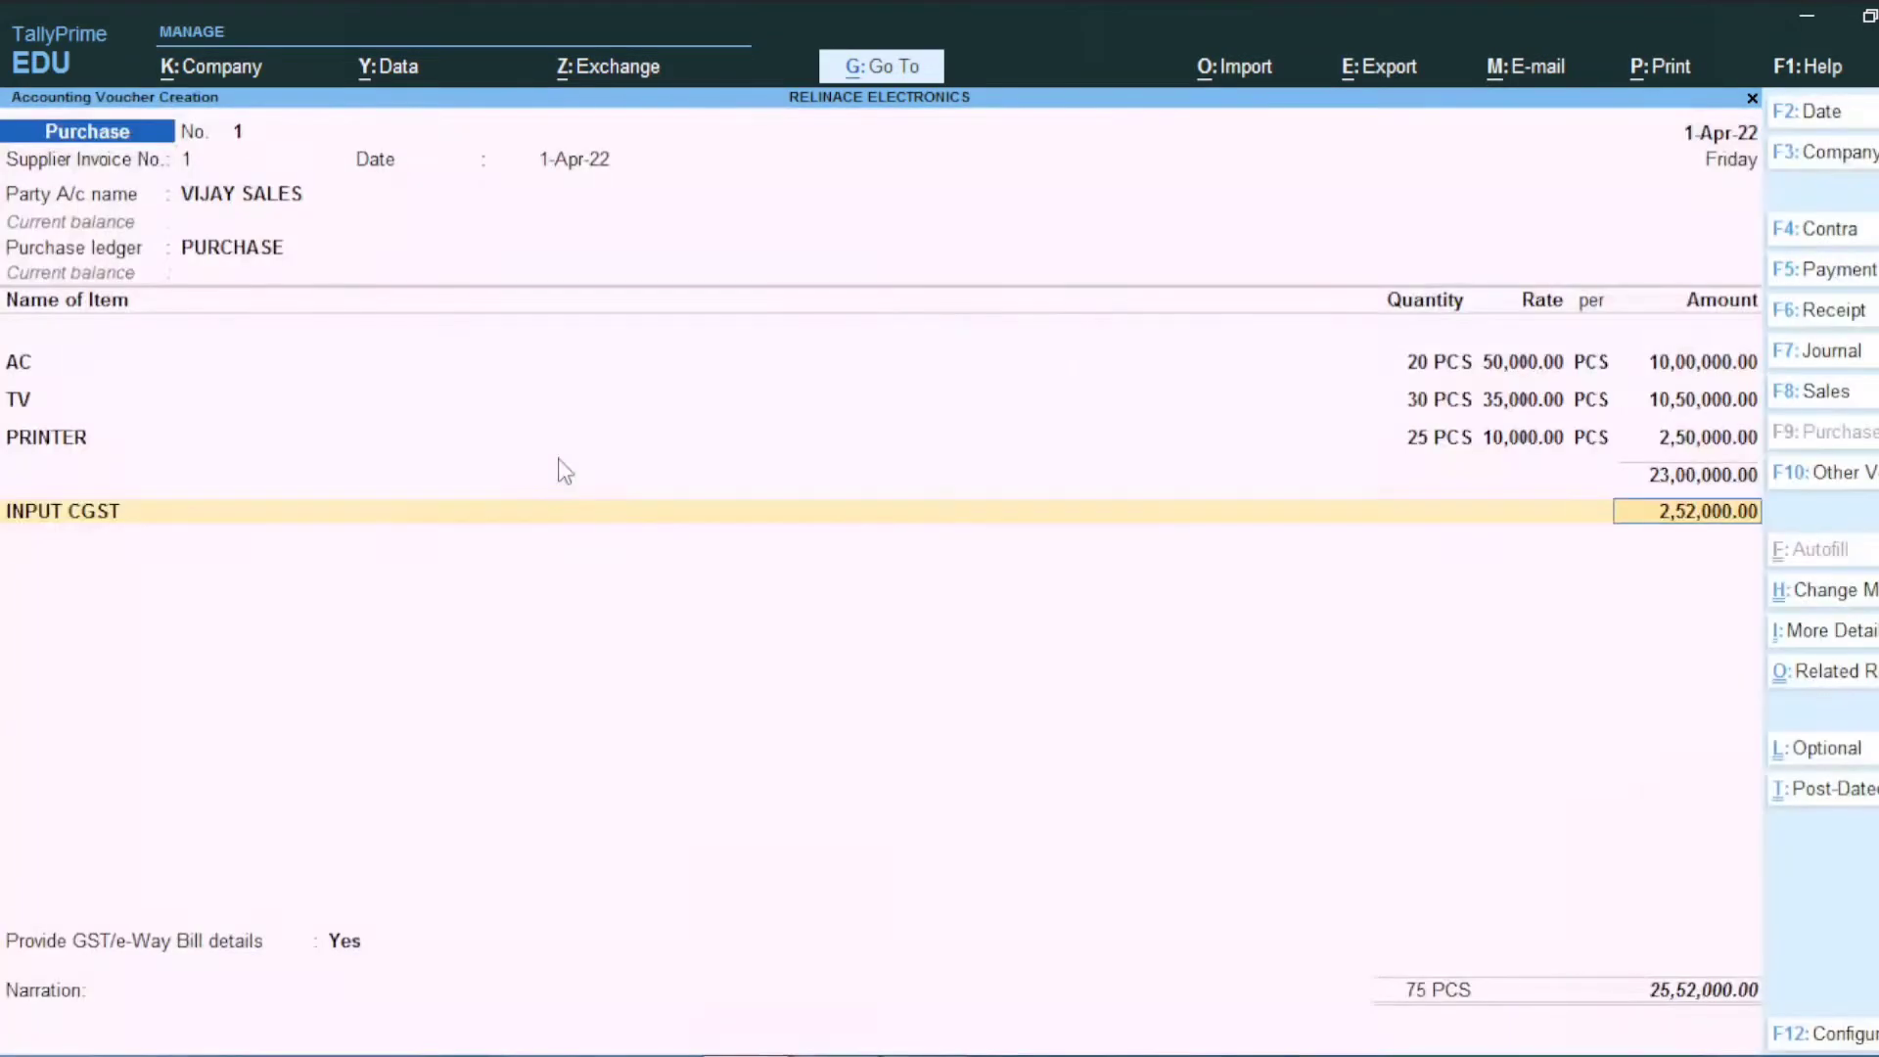
pyautogui.press('Return')
# Step: Create ledger INPUT SGST under Duties & Taxes as GST State Tax and add it
pyautogui.hotkey('alt', 'c')
pyautogui.write('IN')
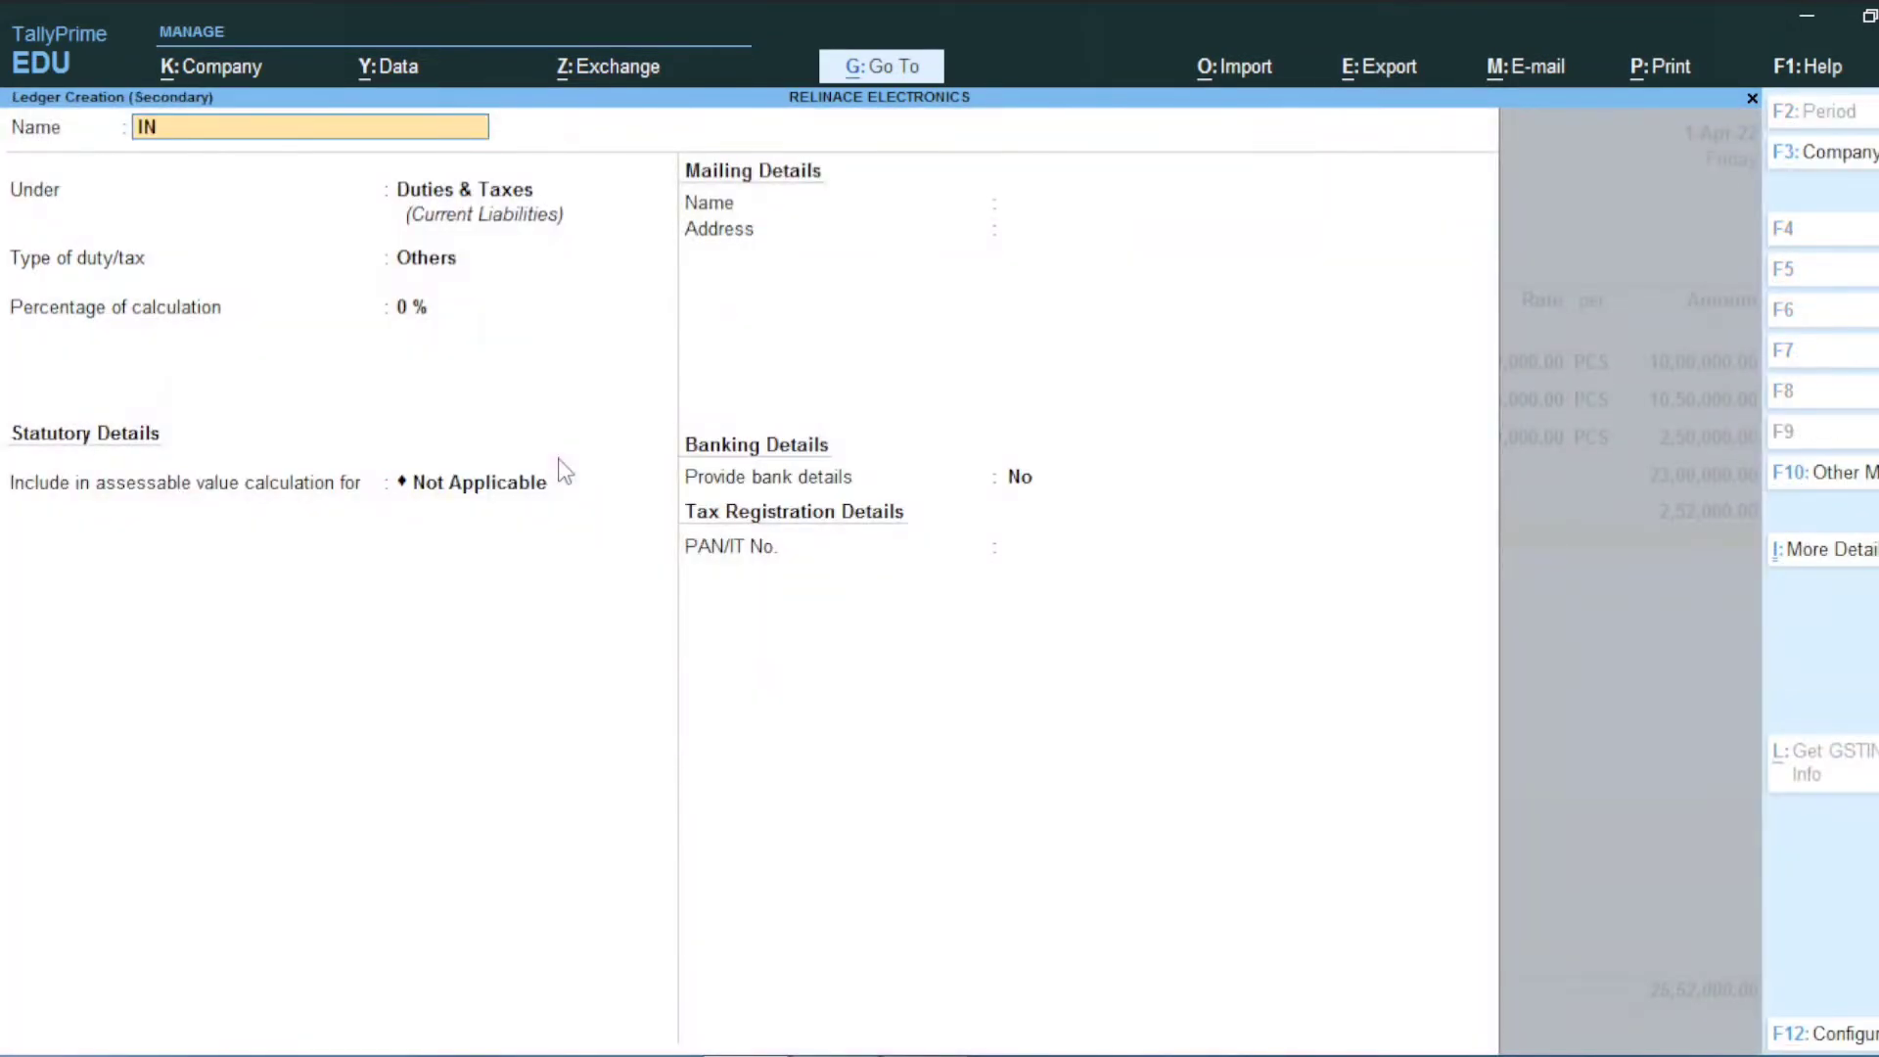
pyautogui.write('PUT SGST')
pyautogui.press('Return')
pyautogui.press('Return')
pyautogui.press('Up')
pyautogui.press('Return')
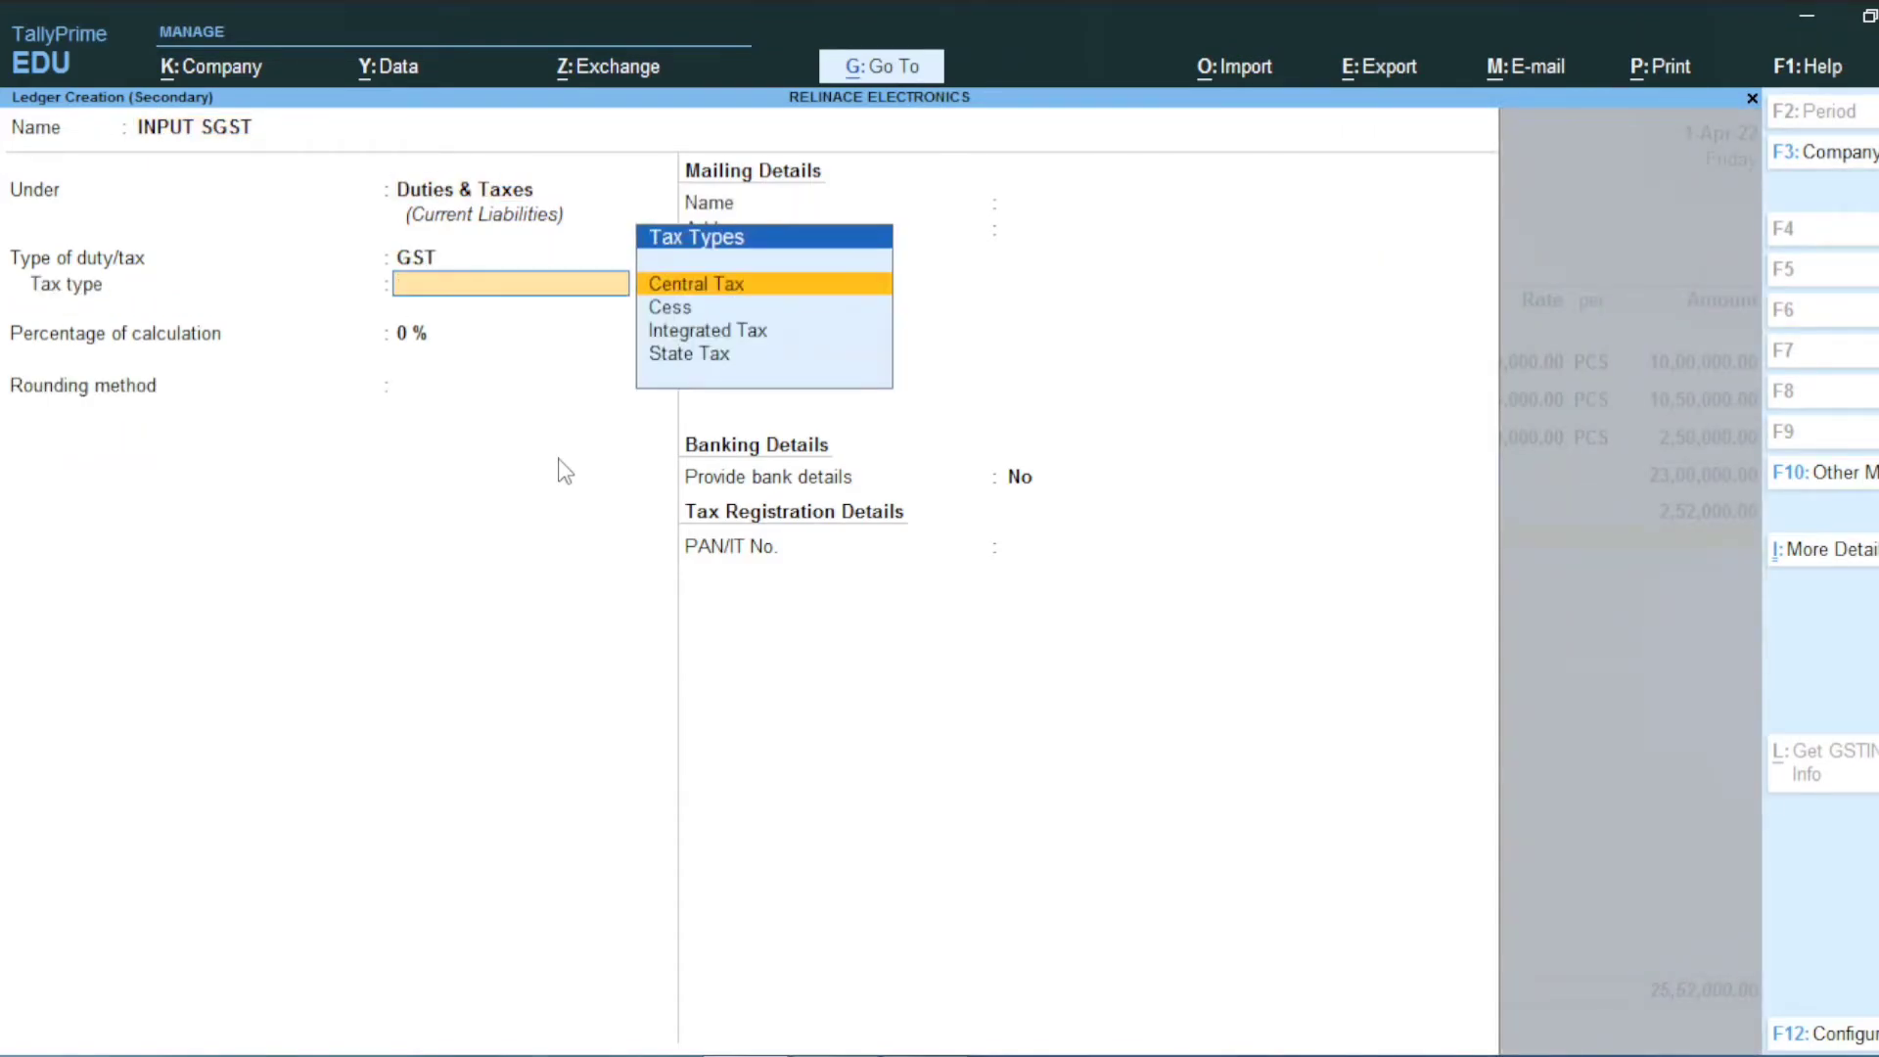
pyautogui.press('Down')
pyautogui.press('Down')
pyautogui.press('Down')
pyautogui.press('Return')
pyautogui.press('Return')
pyautogui.press('Return')
pyautogui.press('Return')
pyautogui.press('Return')
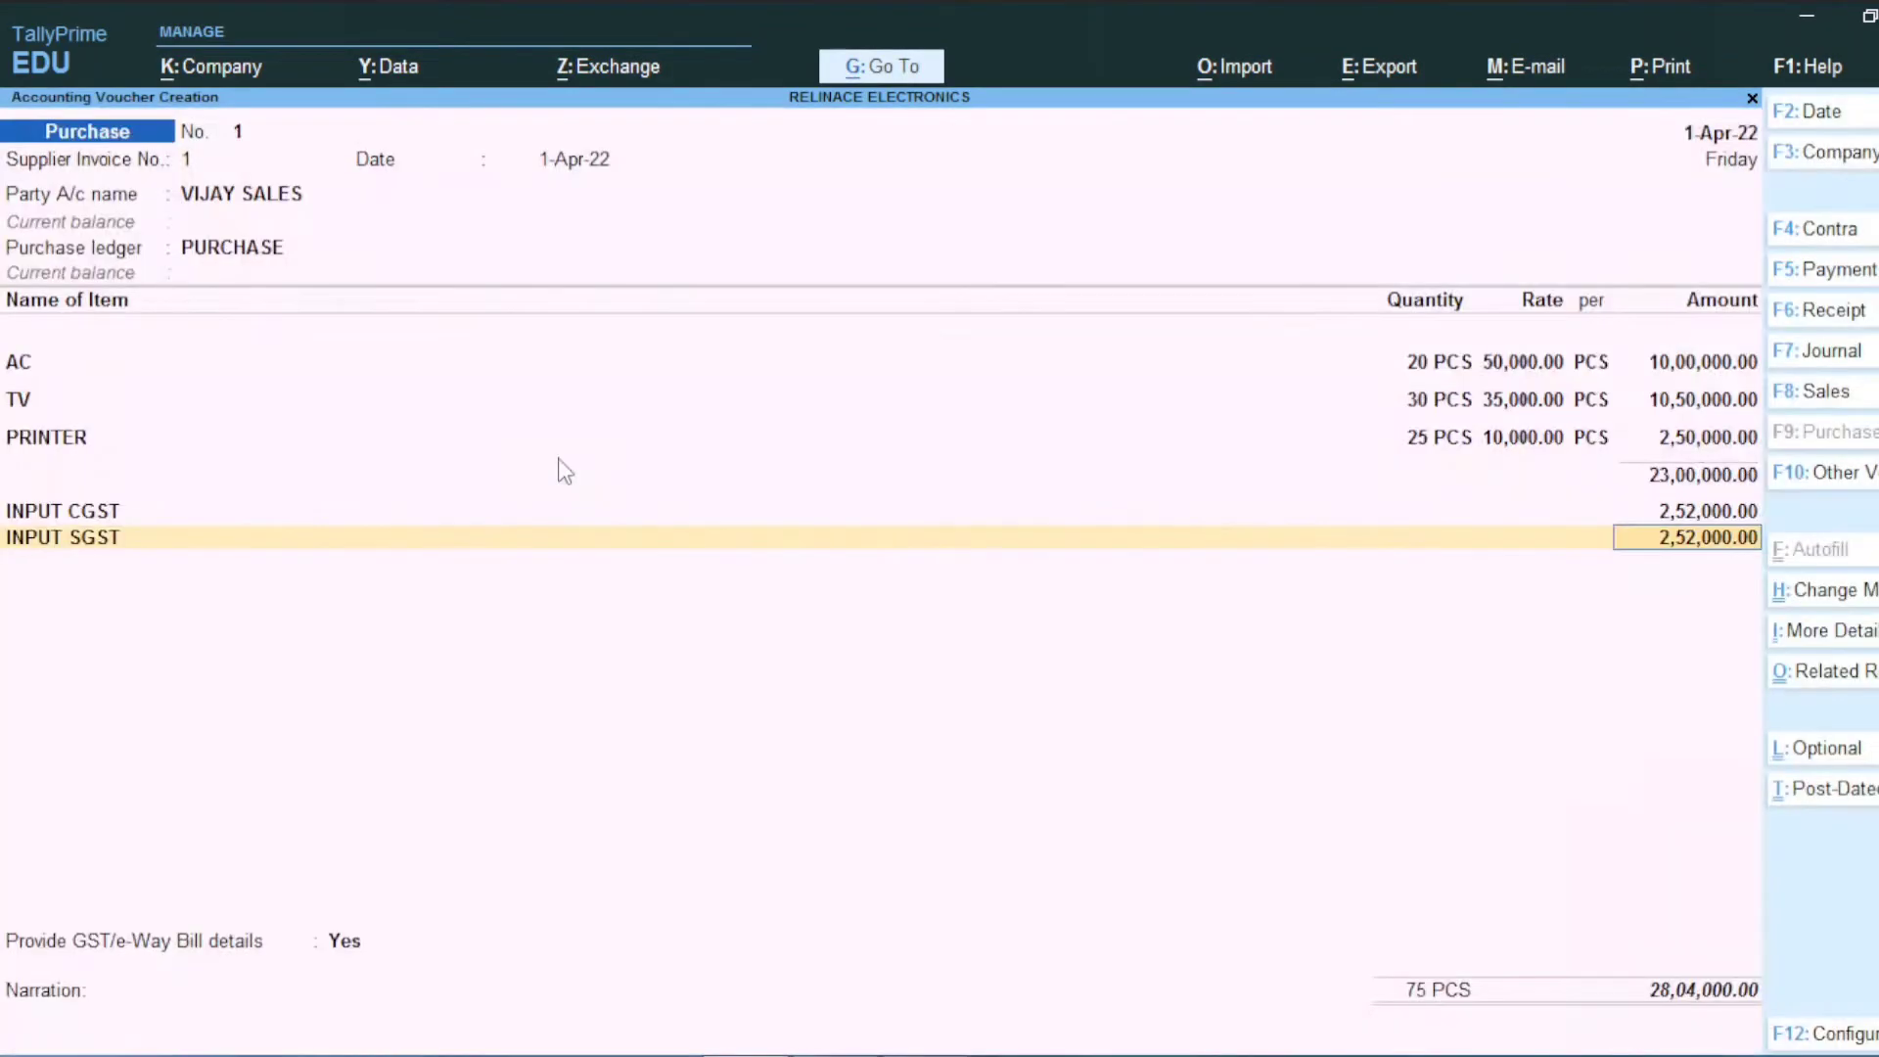
pyautogui.press('Return')
# Step: Set GST/e-Way Bill details to No and save the purchase voucher
pyautogui.press('Return')
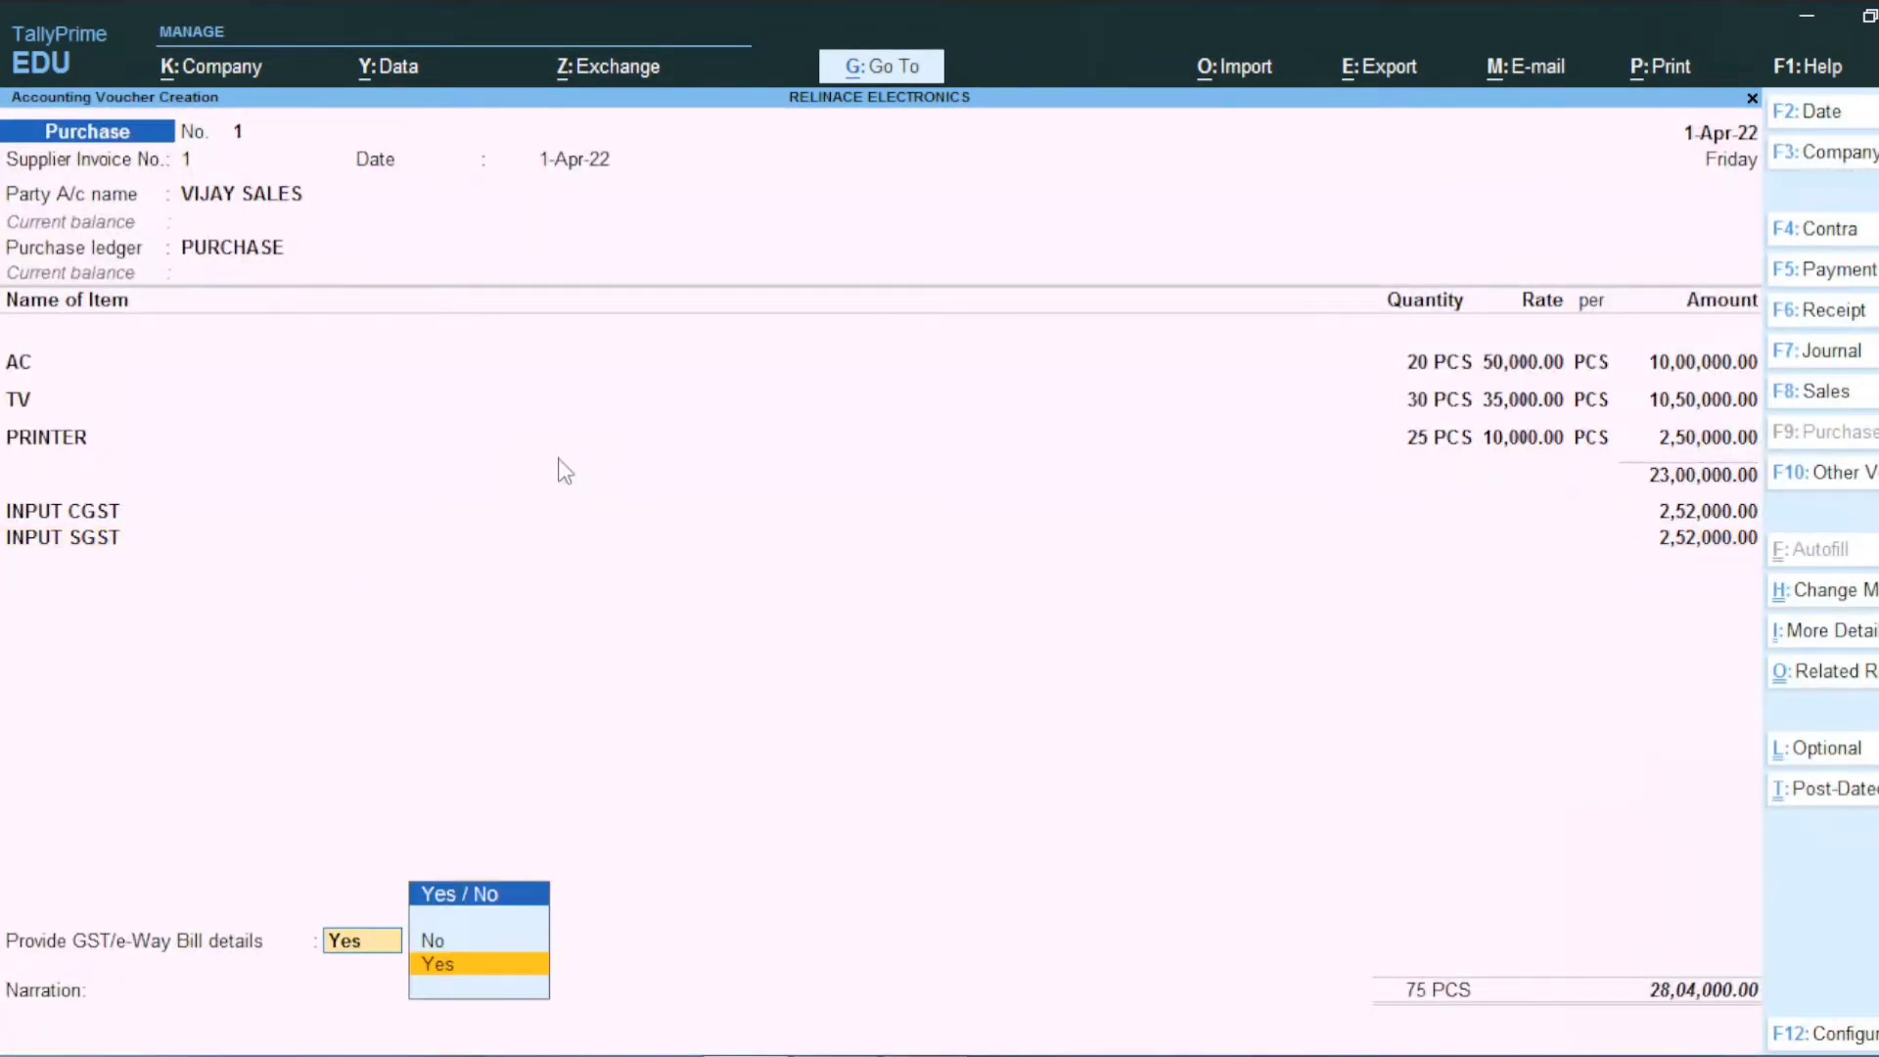
pyautogui.press('Up')
pyautogui.press('Return')
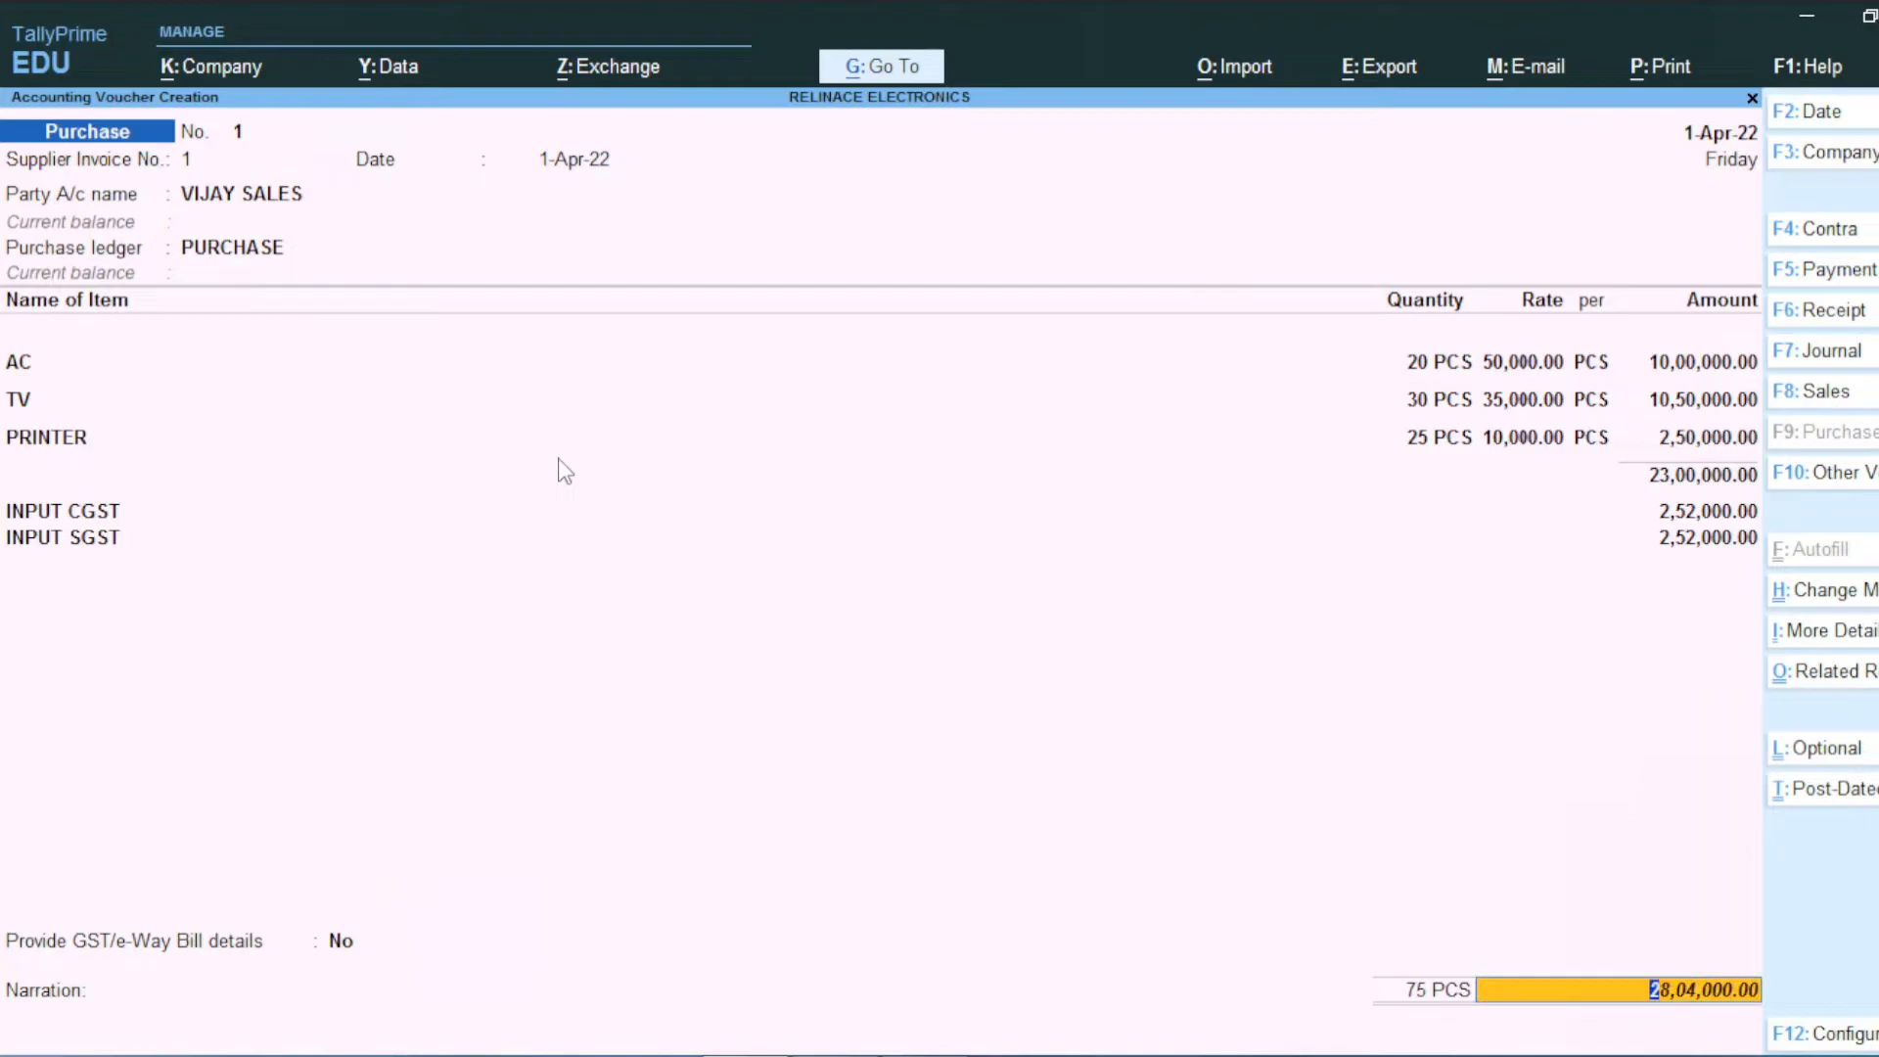
pyautogui.press('Return')
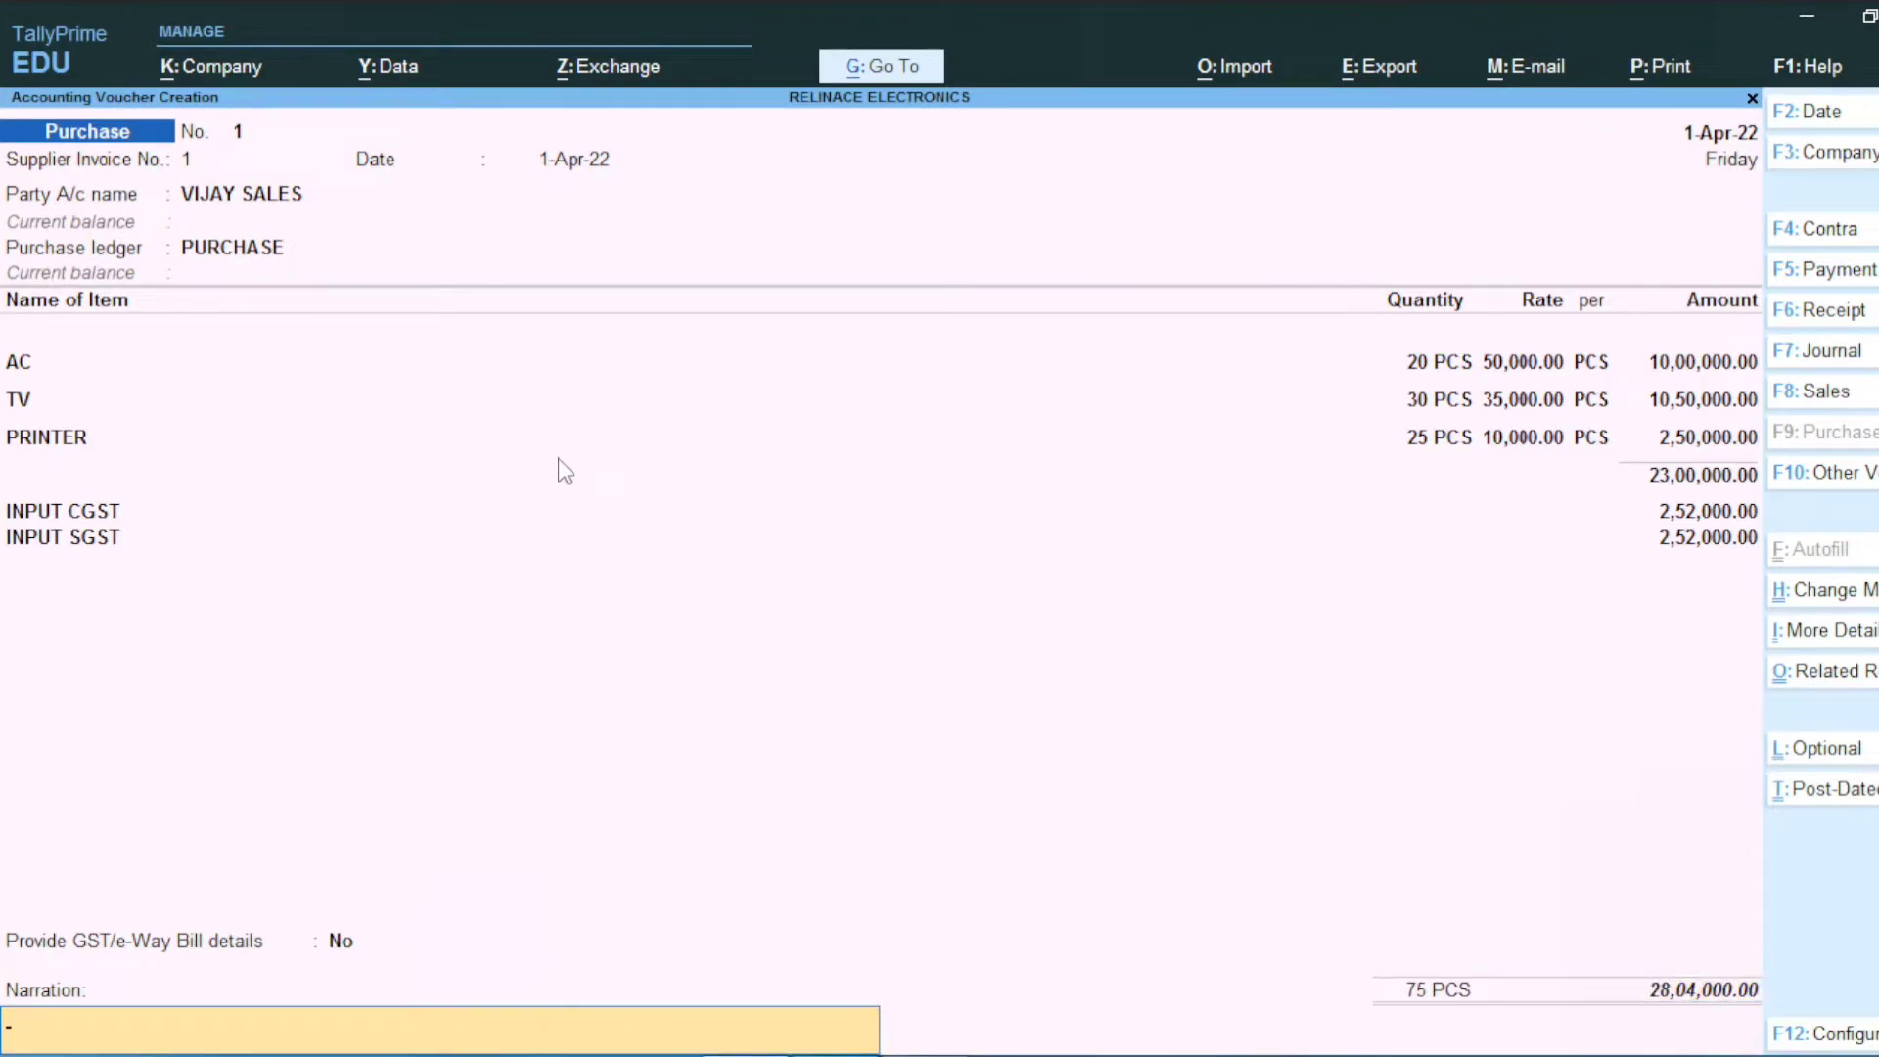
pyautogui.press('Return')
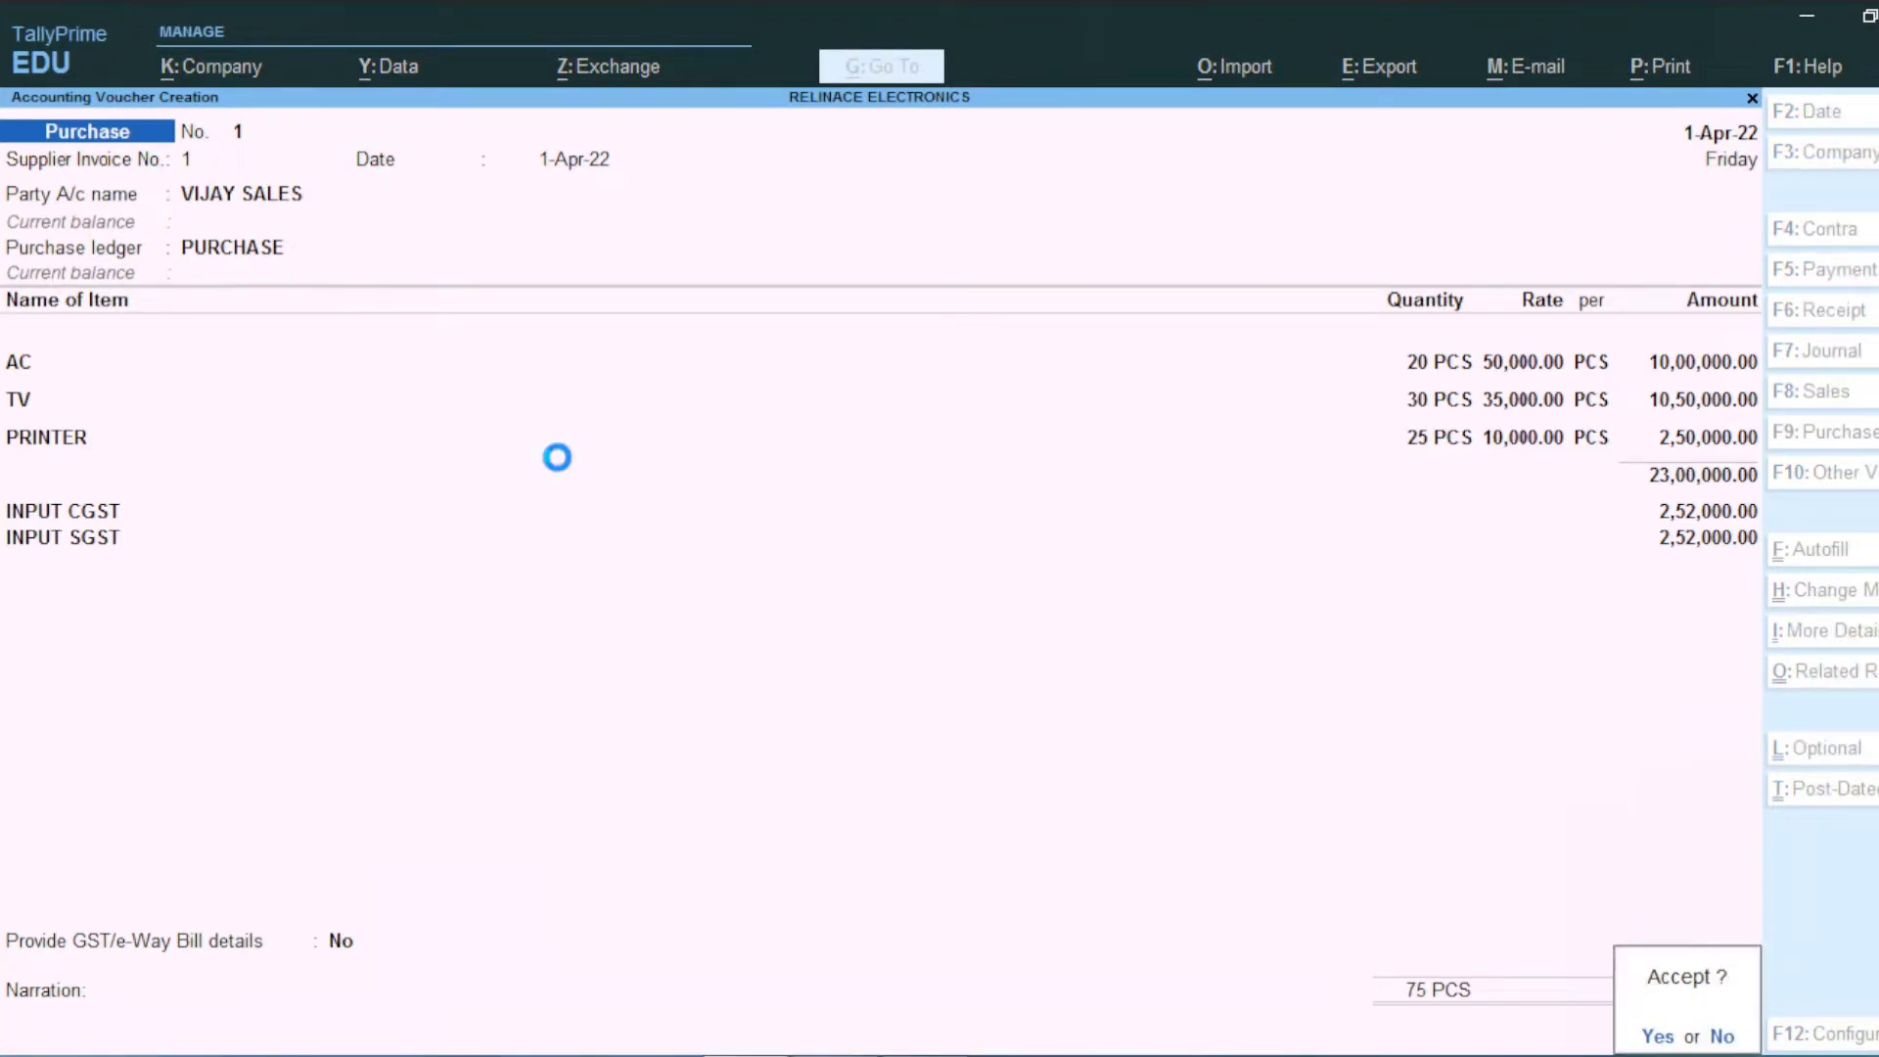
pyautogui.press('Return')
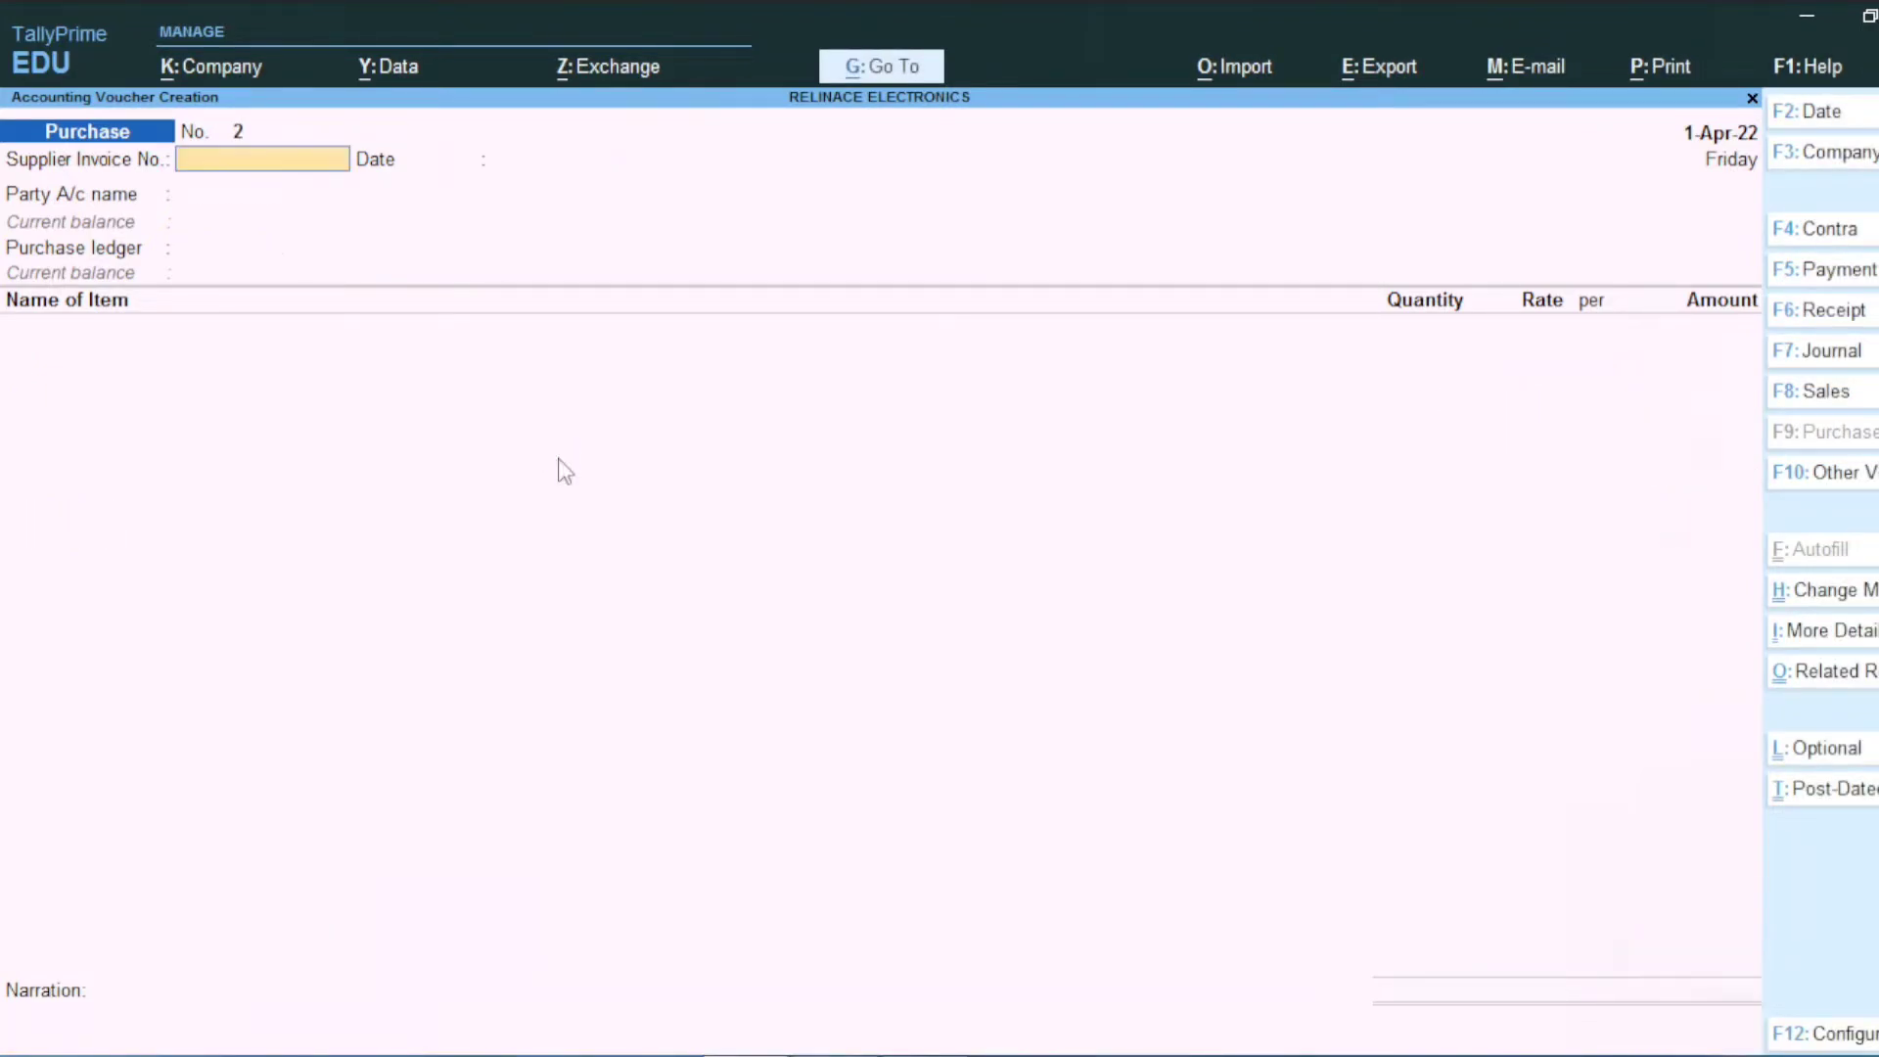
# Step: Start a sales voucher and create party ledger DAKSH ENTERPRISE under Sundry Debtors
pyautogui.click(1797, 398)
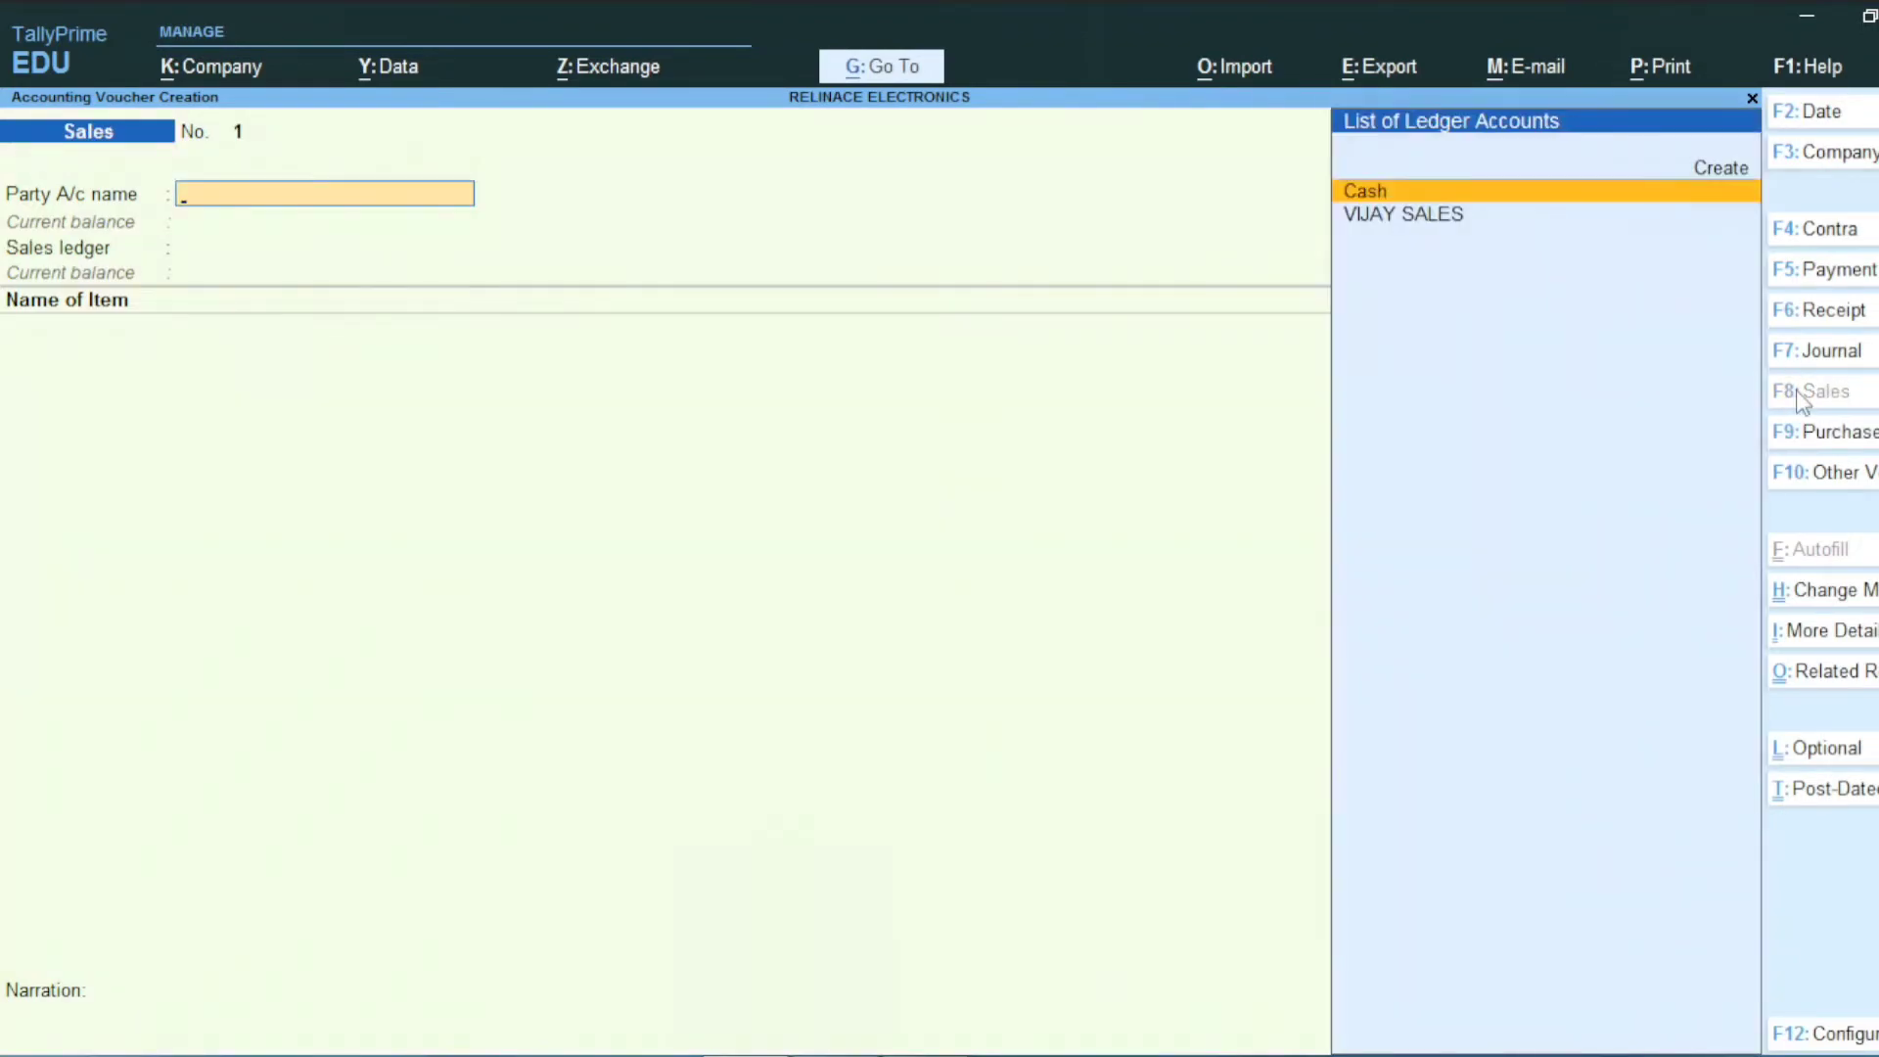
pyautogui.hotkey('alt', 'Tab')
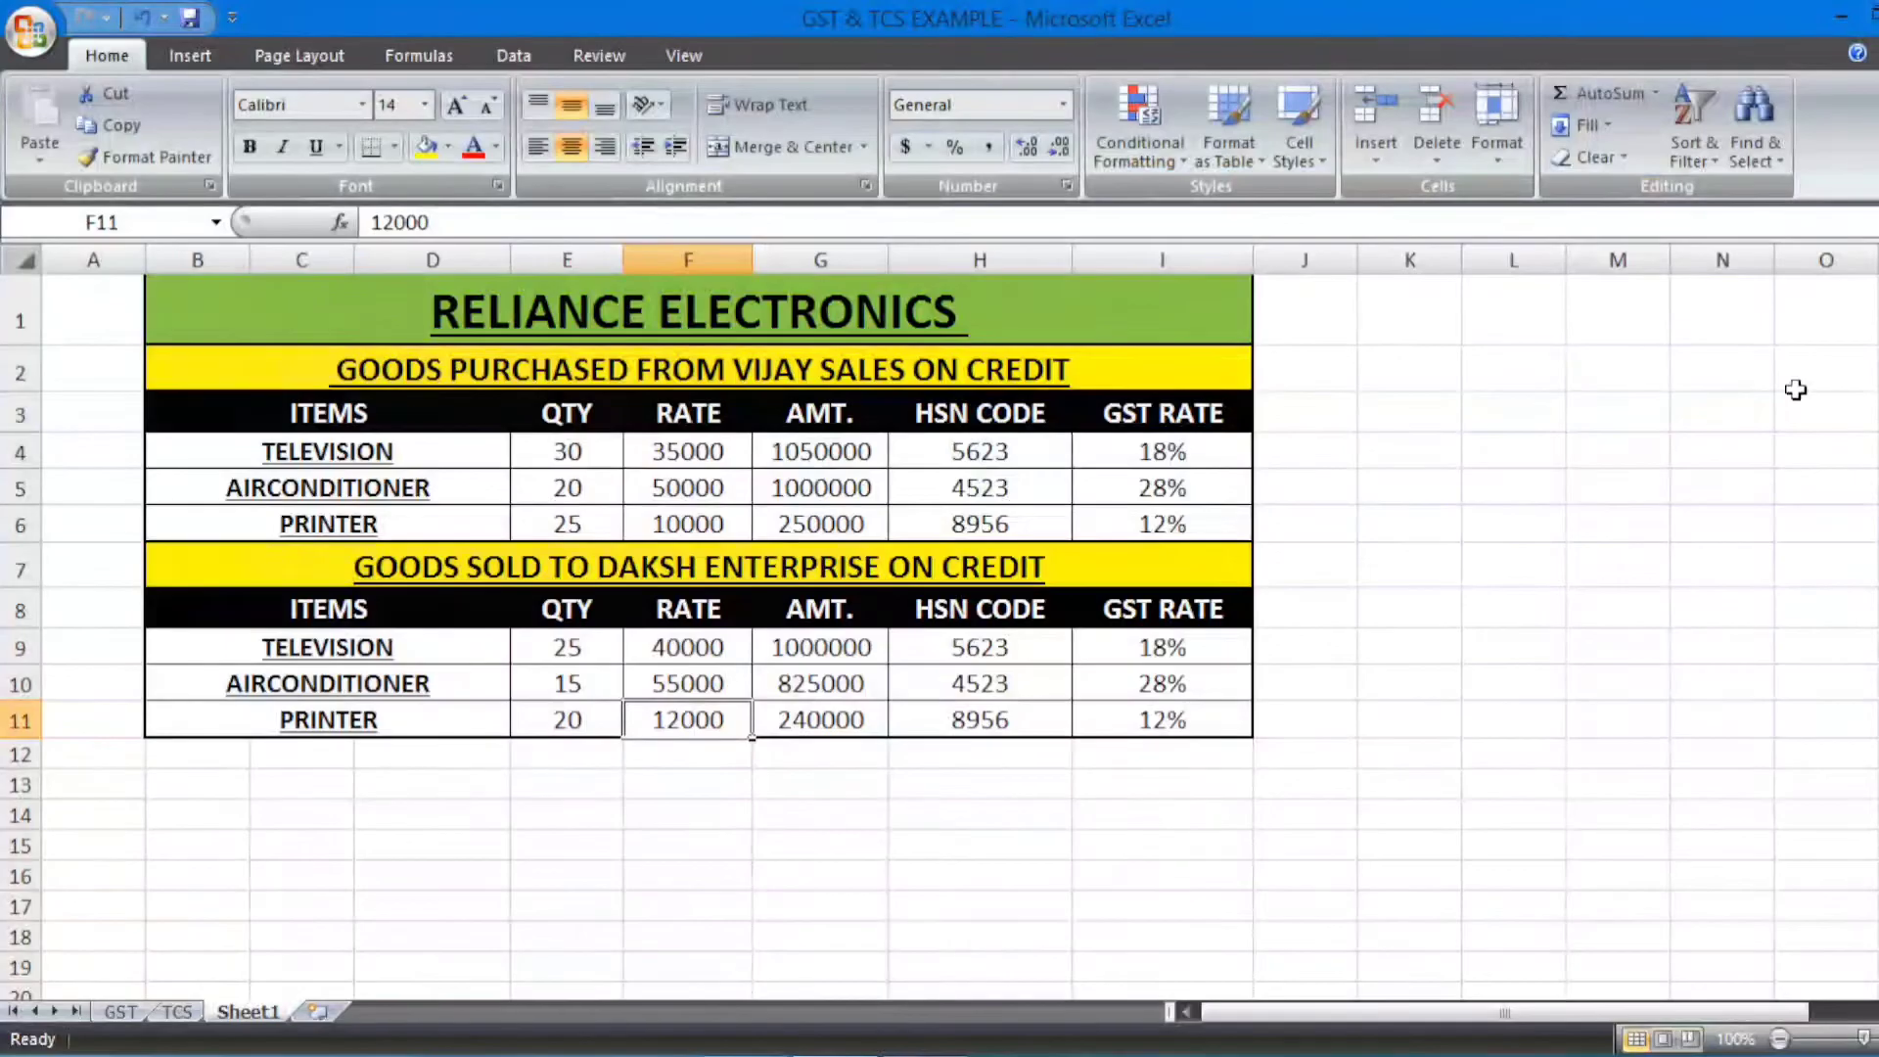
pyautogui.hotkey('alt', 'Tab')
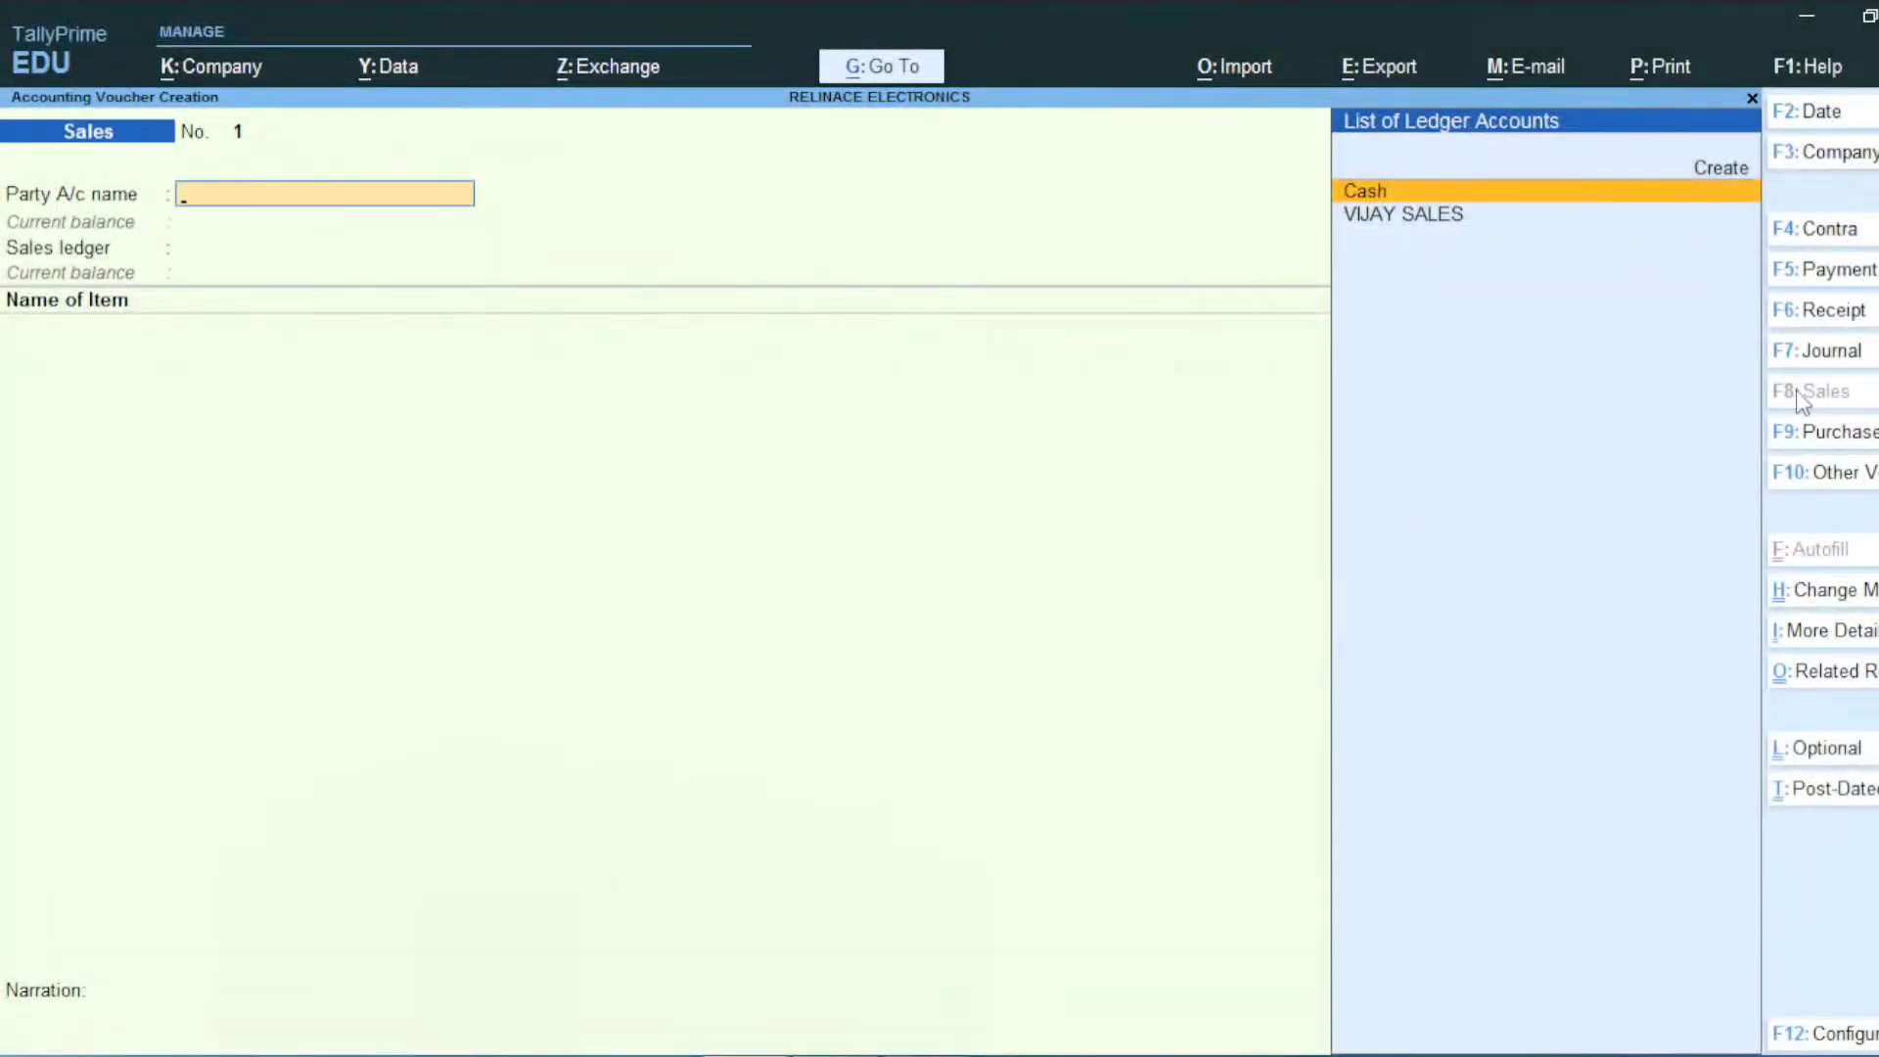
pyautogui.press('Up')
pyautogui.press('Return')
pyautogui.write('DAKSH ENTERPRISE')
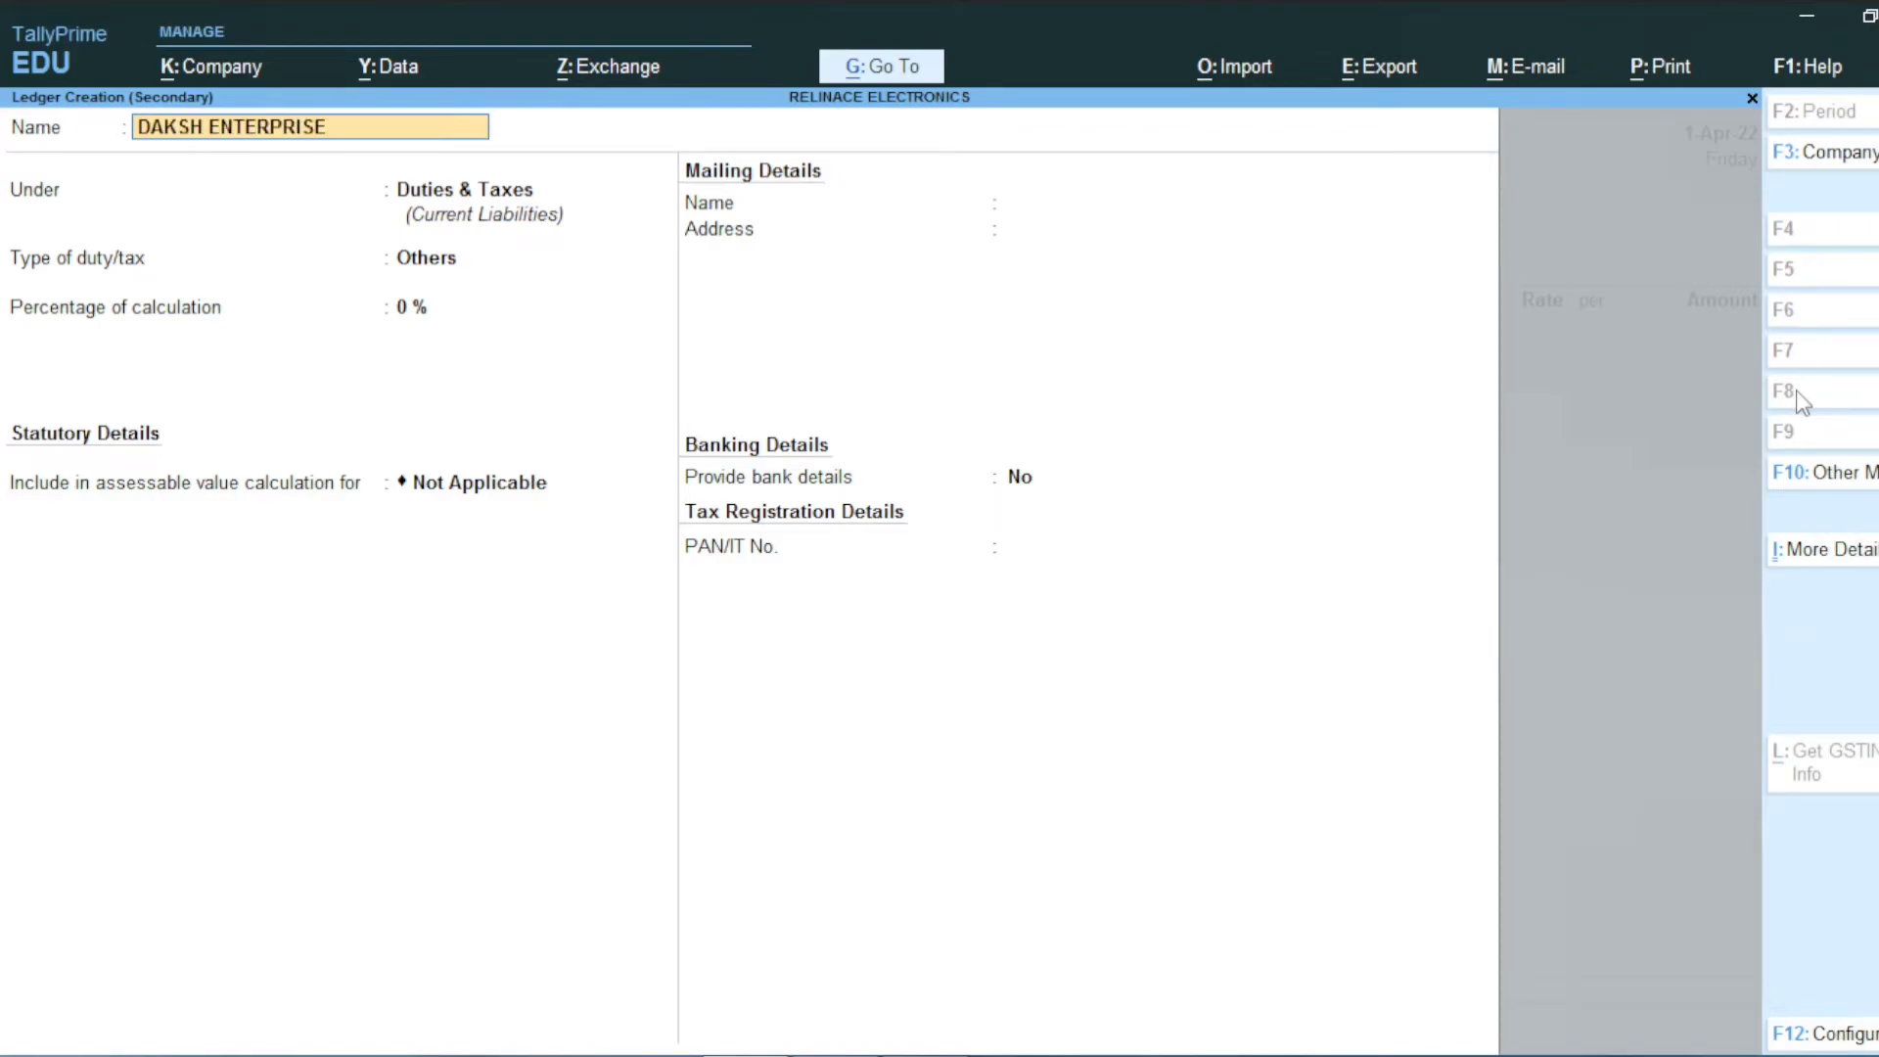
pyautogui.press('Return')
pyautogui.write('DEB')
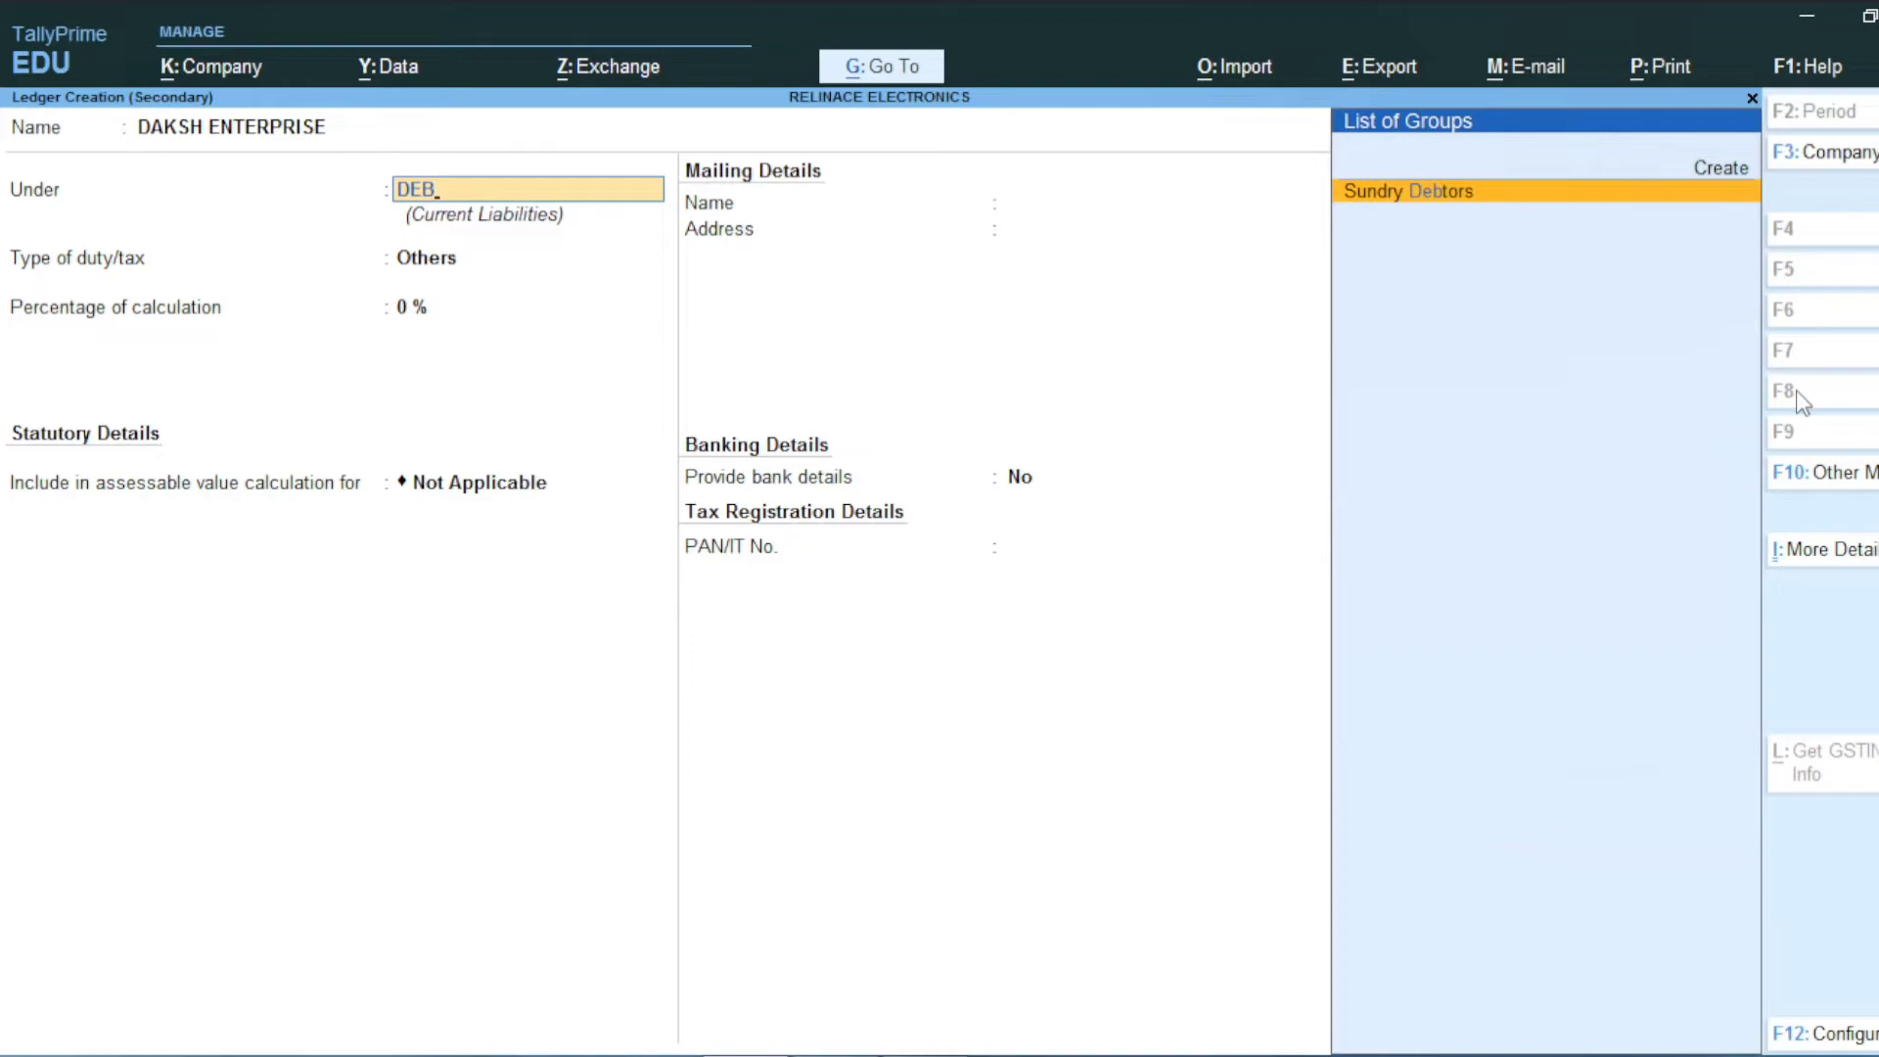
pyautogui.press('Return')
pyautogui.press('Return')
pyautogui.press('Return')
pyautogui.press('Return')
pyautogui.press('Return')
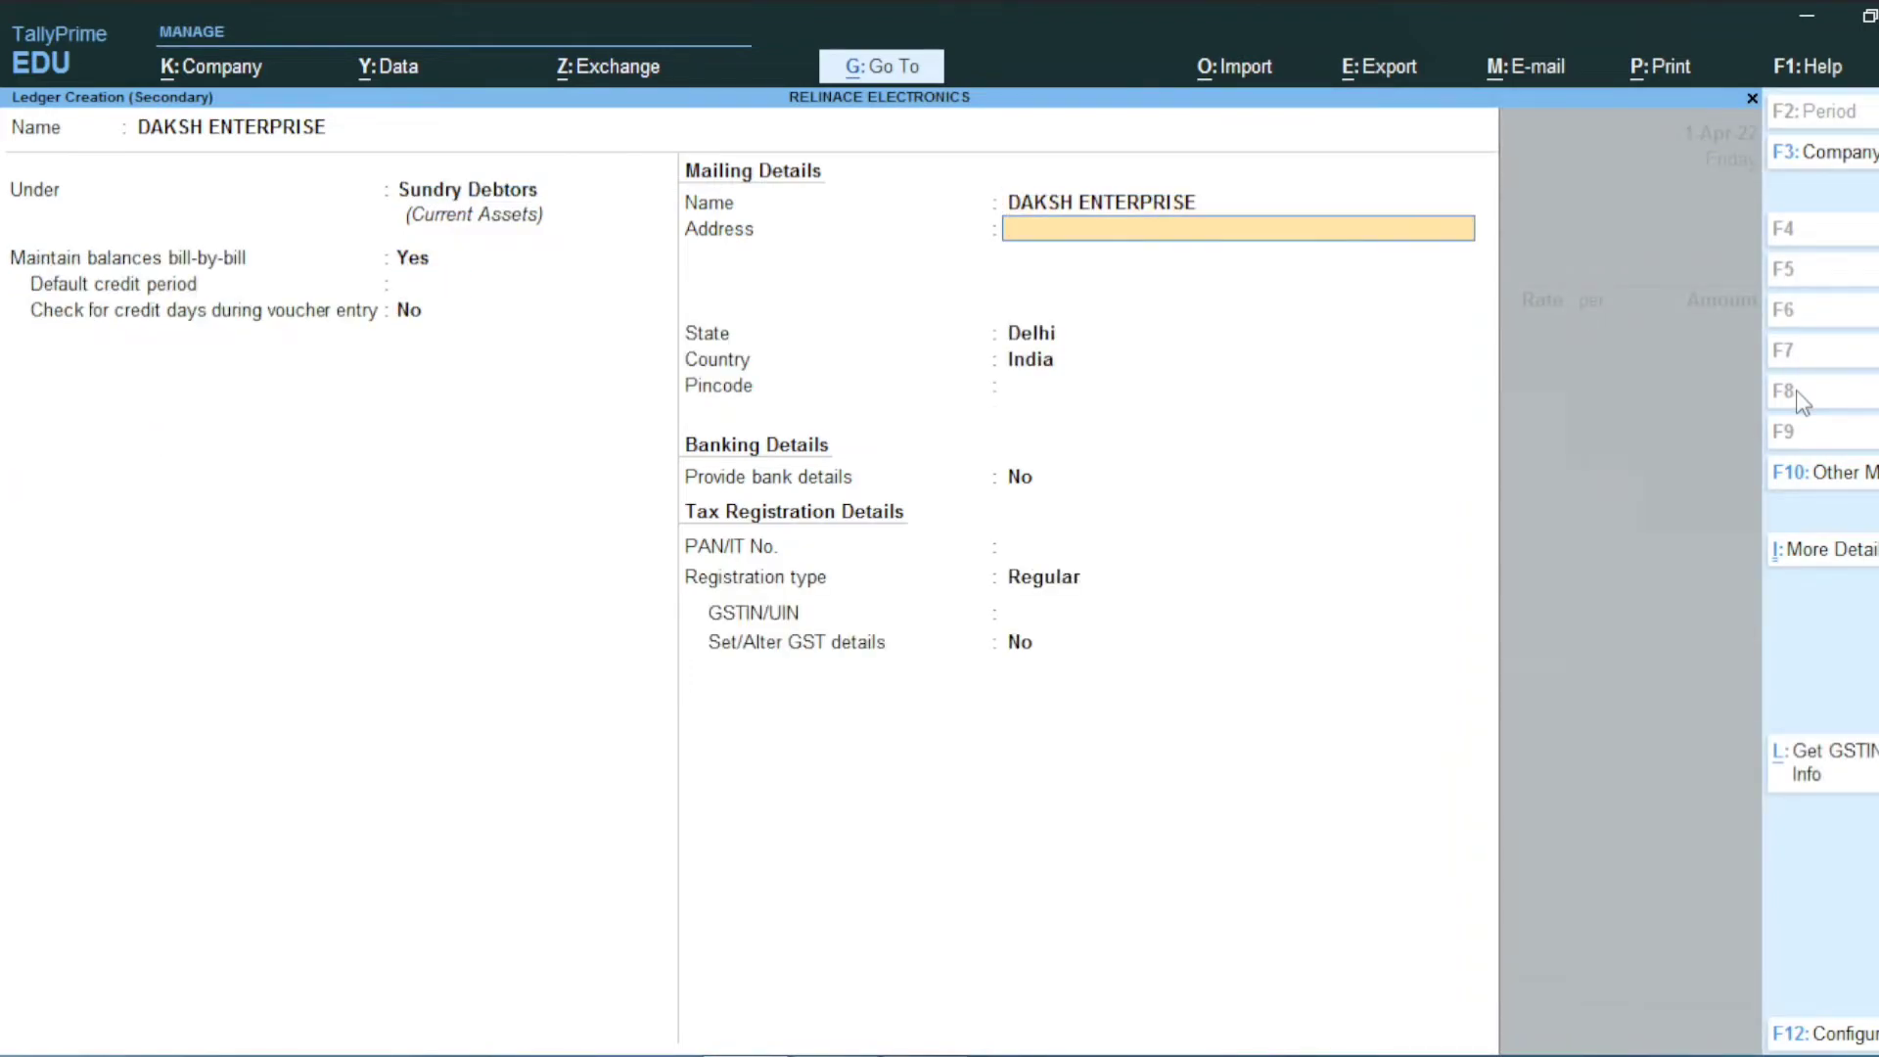
# Step: Enter the party's address and GSTIN, then accept the party details
pyautogui.press('Return')
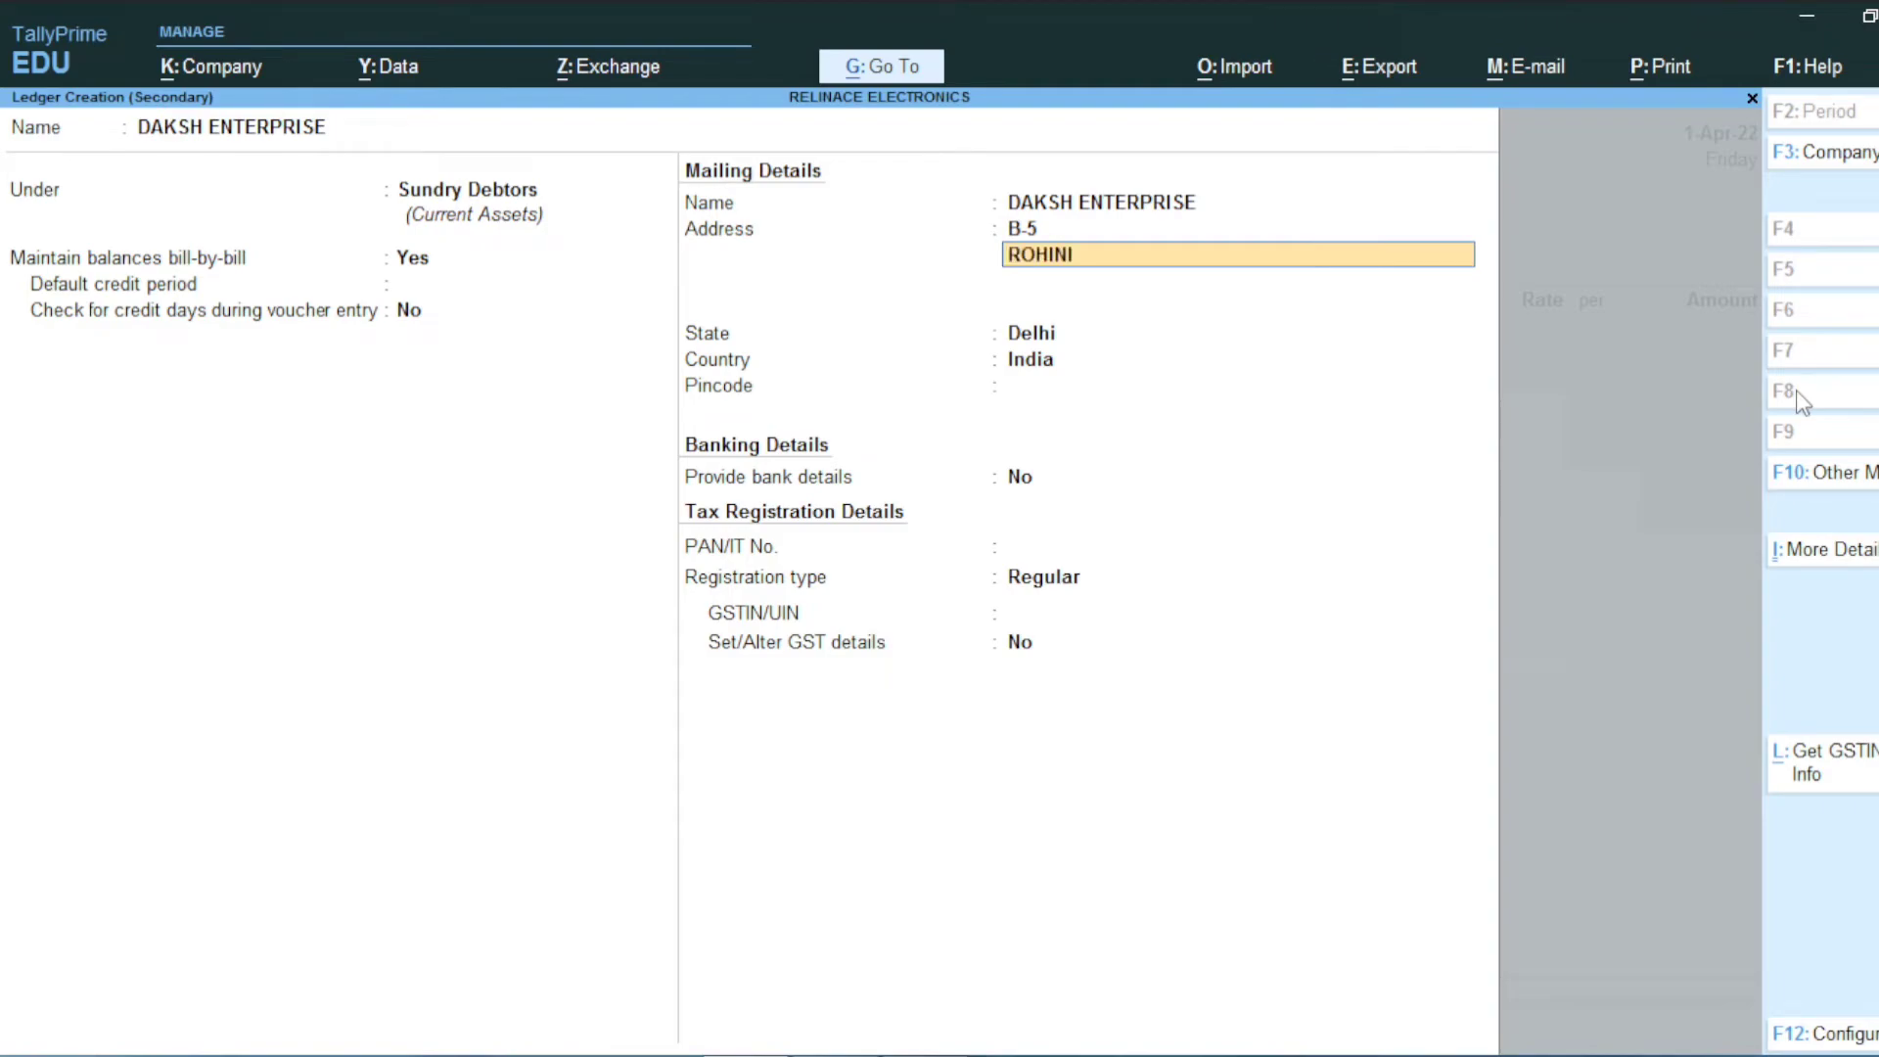
pyautogui.press('Return')
pyautogui.press('Return')
pyautogui.press('Return')
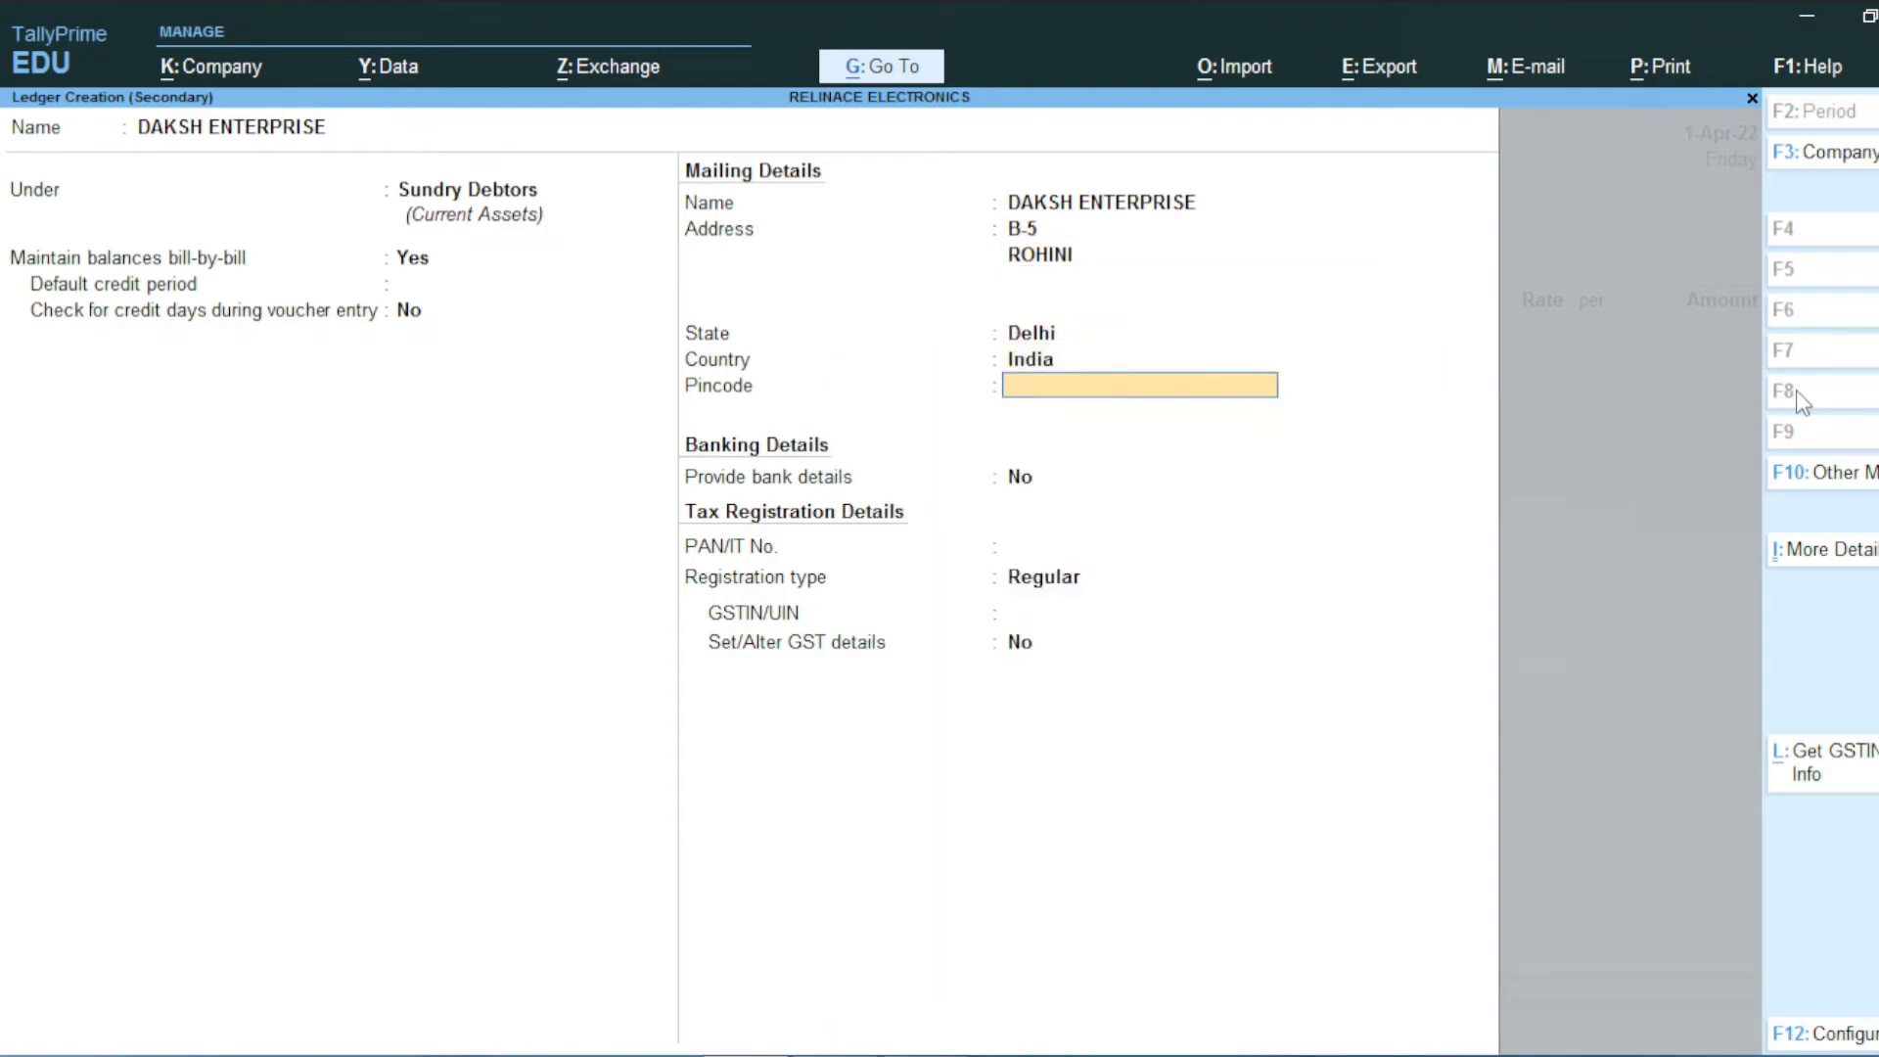
pyautogui.press('Return')
pyautogui.press('Return')
pyautogui.press('Return')
pyautogui.press('Return')
pyautogui.write('07CCCCC1234C1ZC')
pyautogui.press('Return')
pyautogui.press('Return')
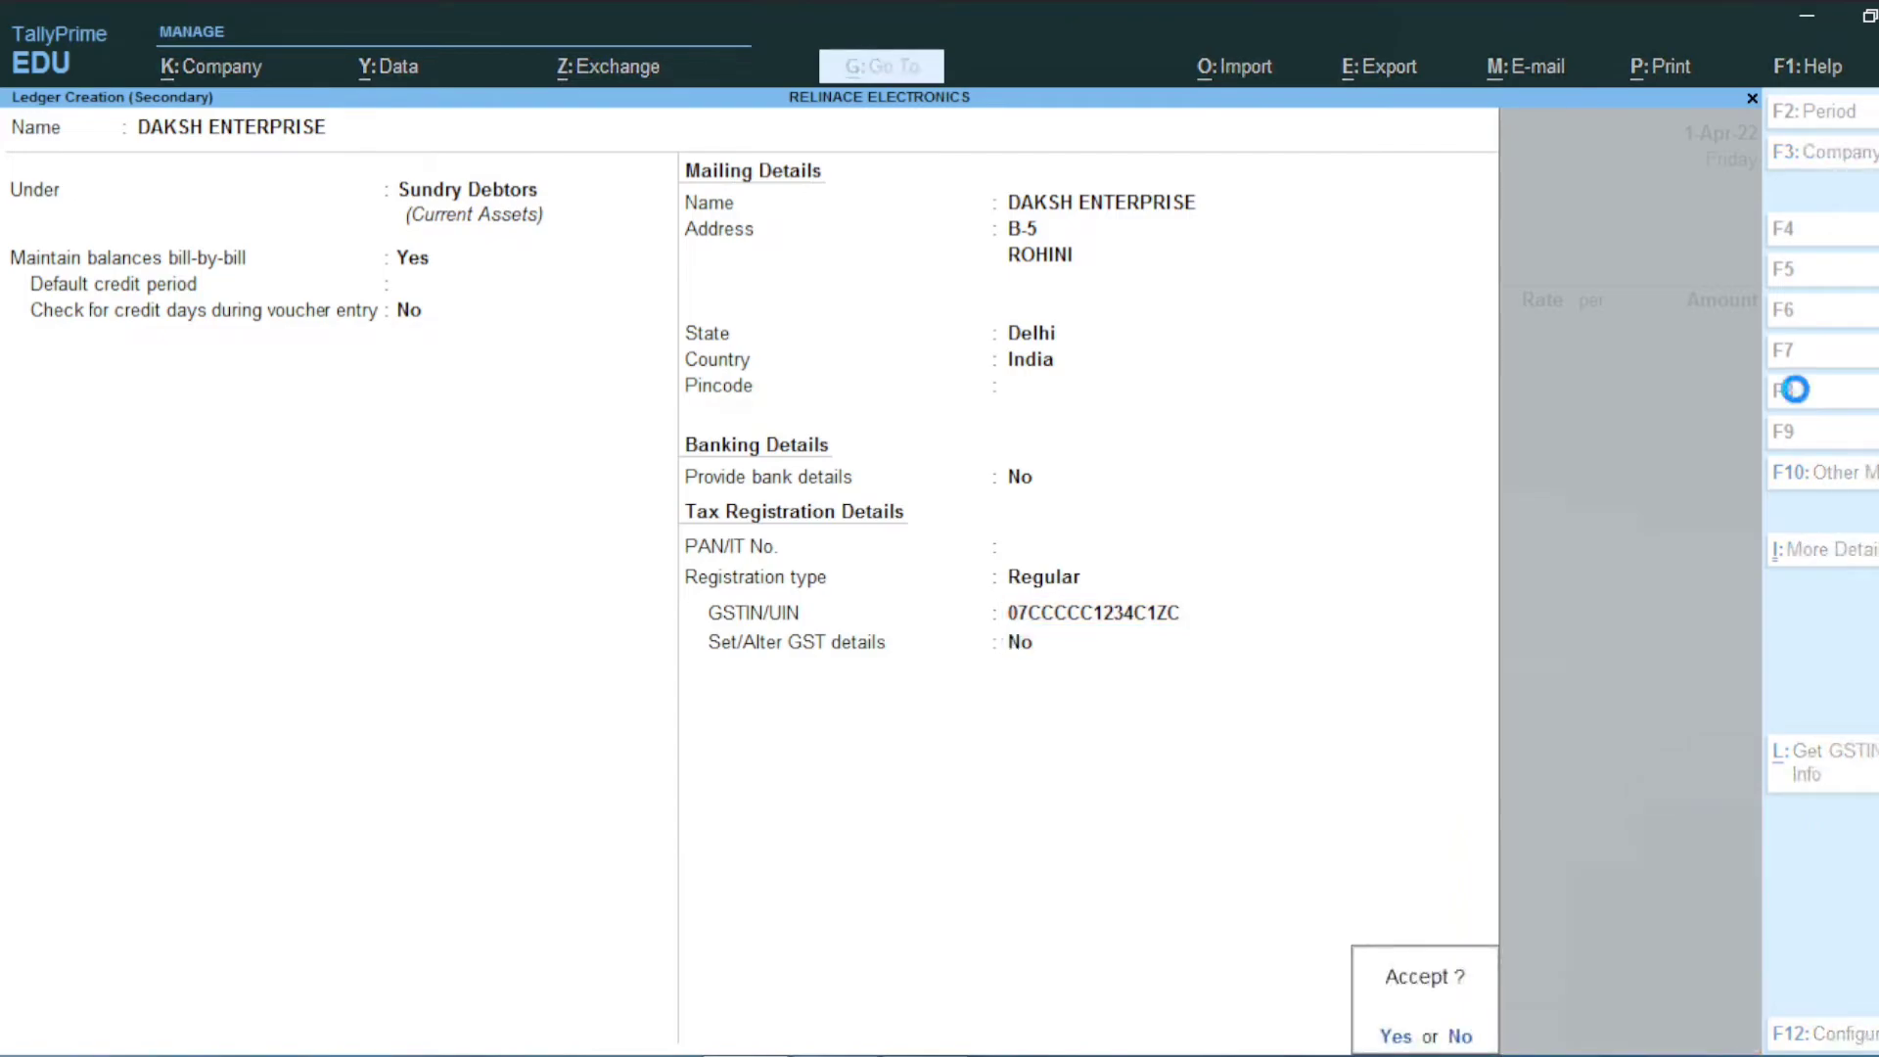
pyautogui.press('Return')
pyautogui.press('Return')
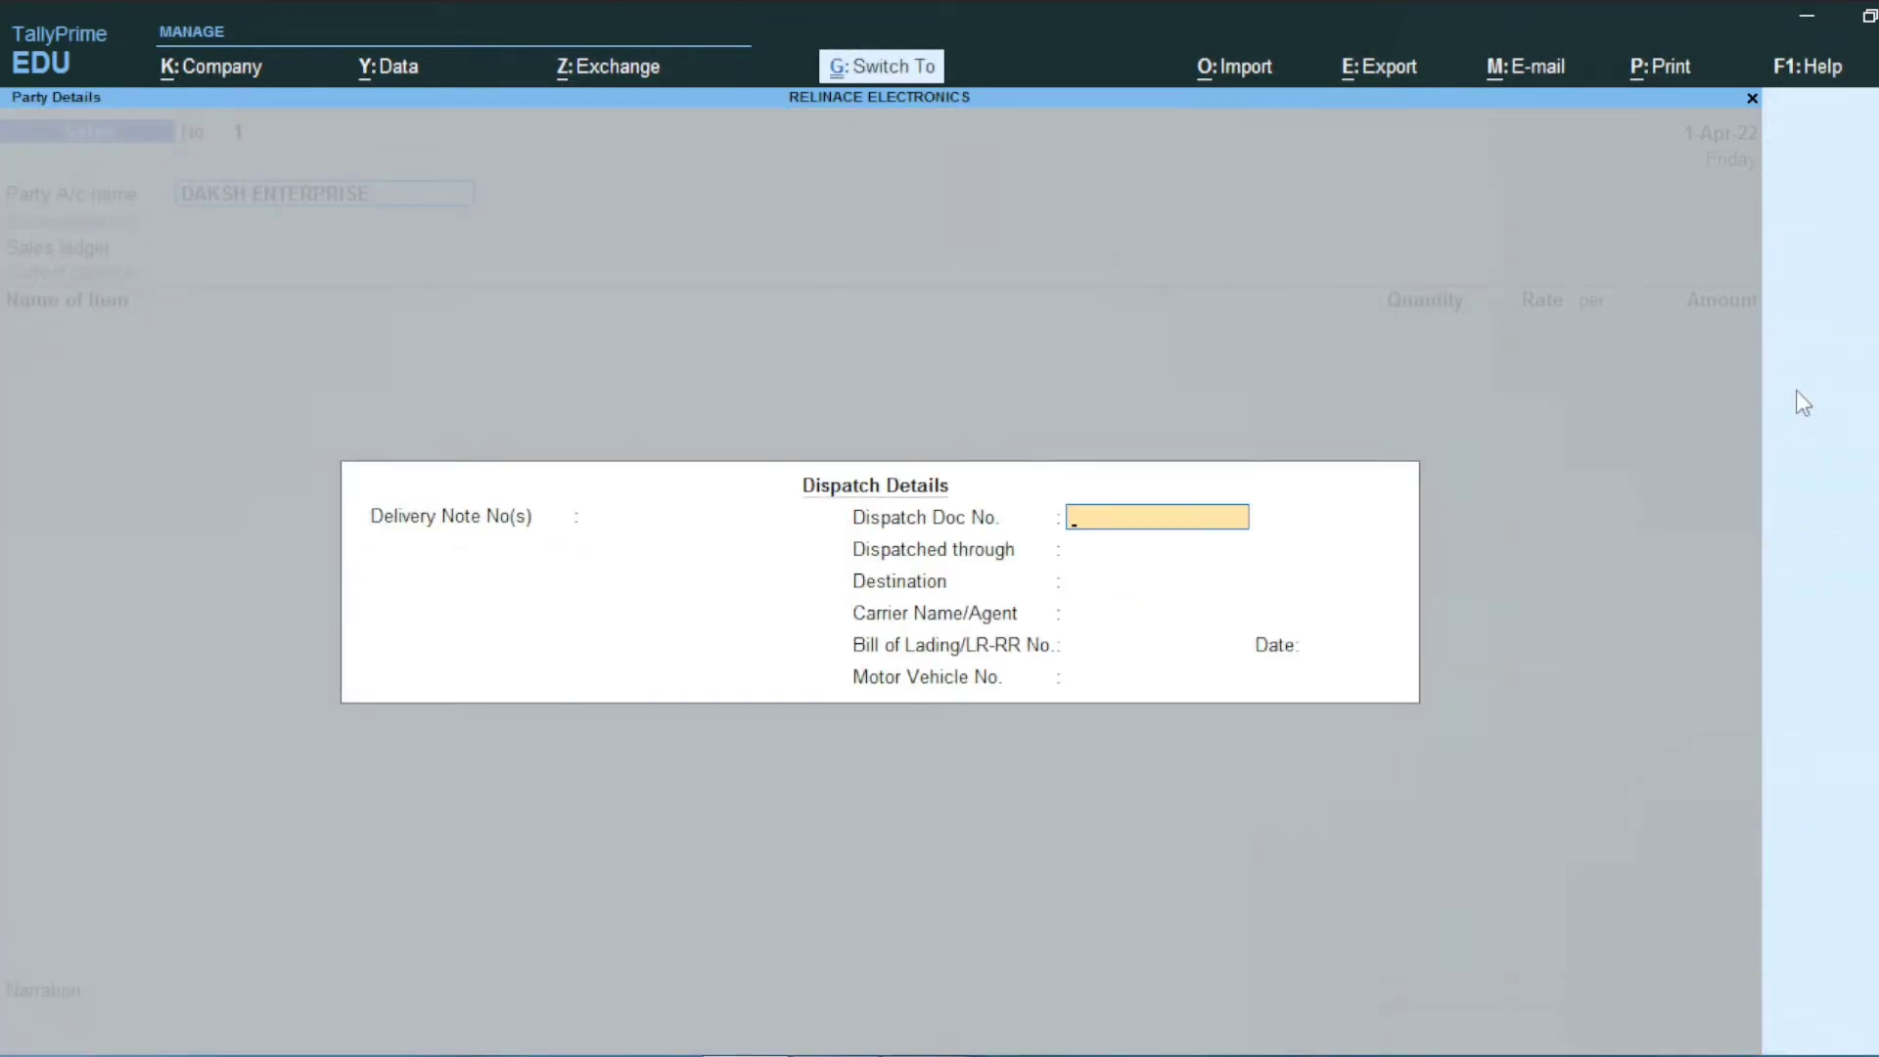
pyautogui.hotkey('ctrl', 'a')
pyautogui.hotkey('ctrl', 'a')
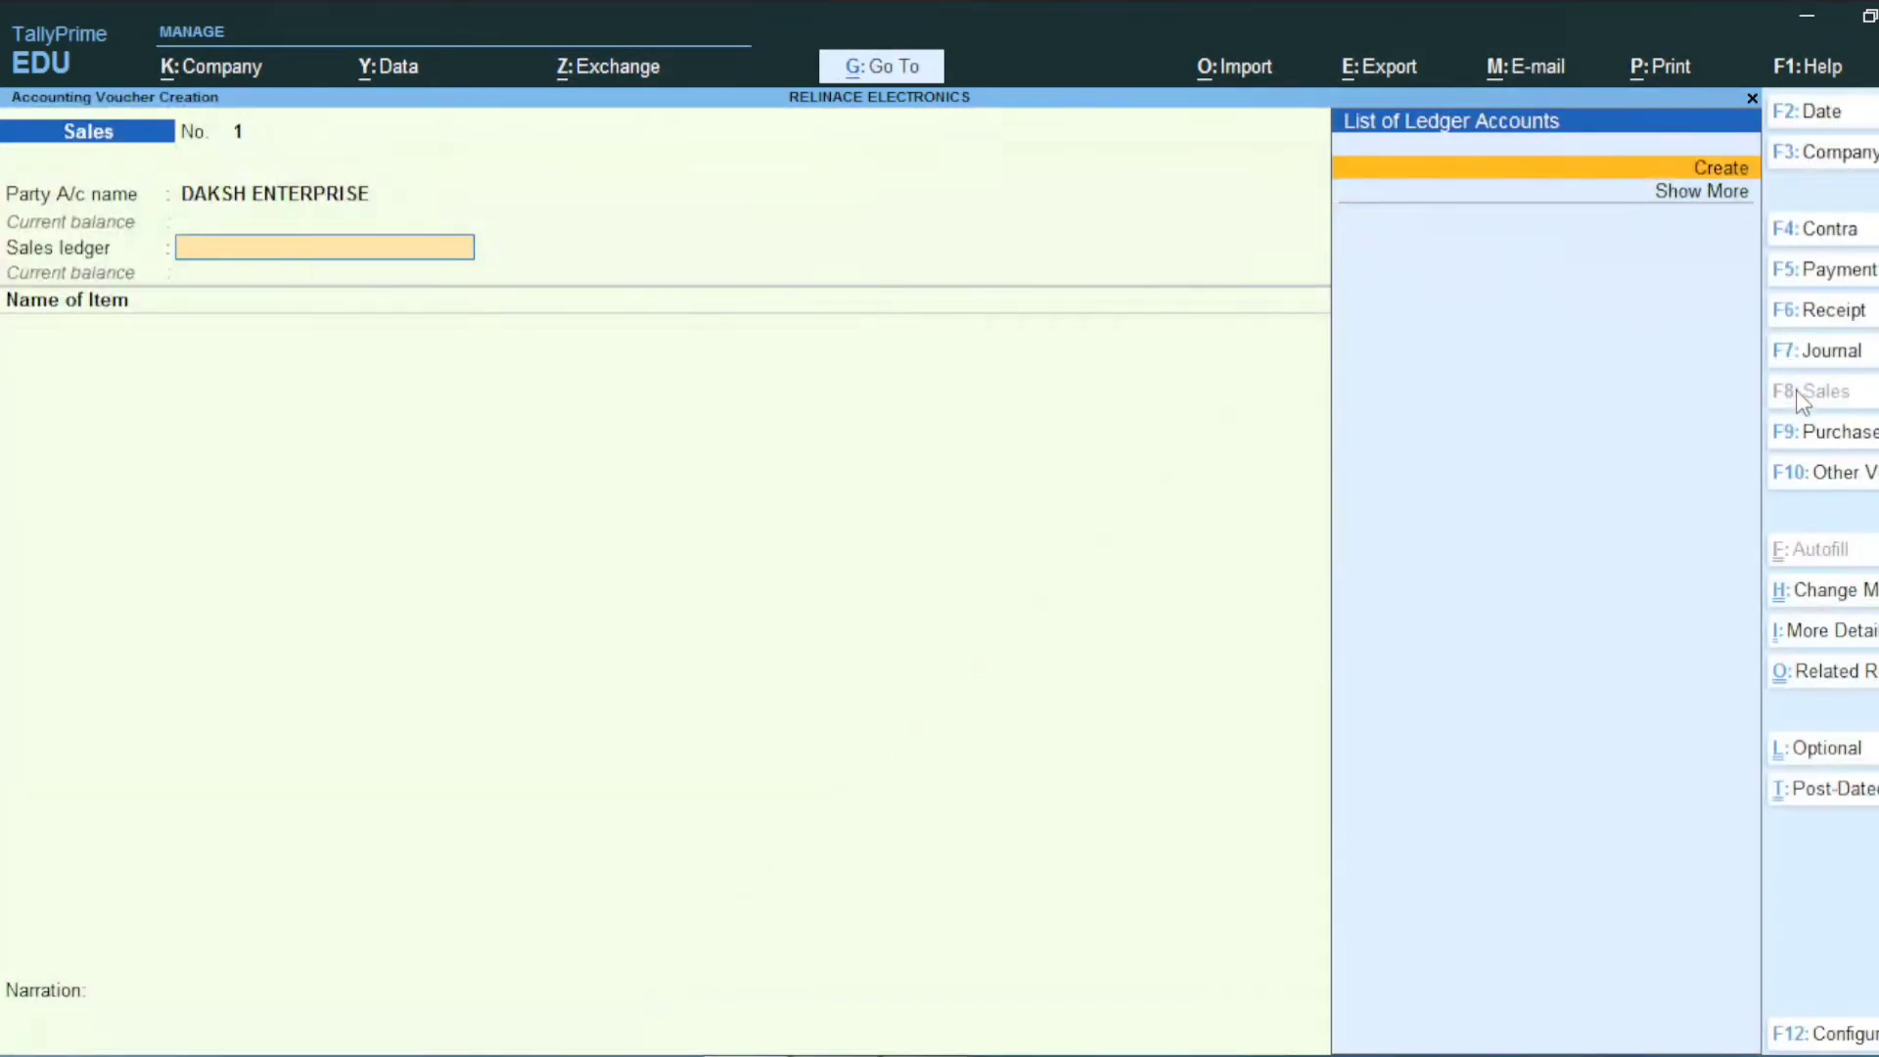
# Step: Create a new ledger named SALES under the Sales Accounts group
pyautogui.press('Return')
pyautogui.write('SALES')
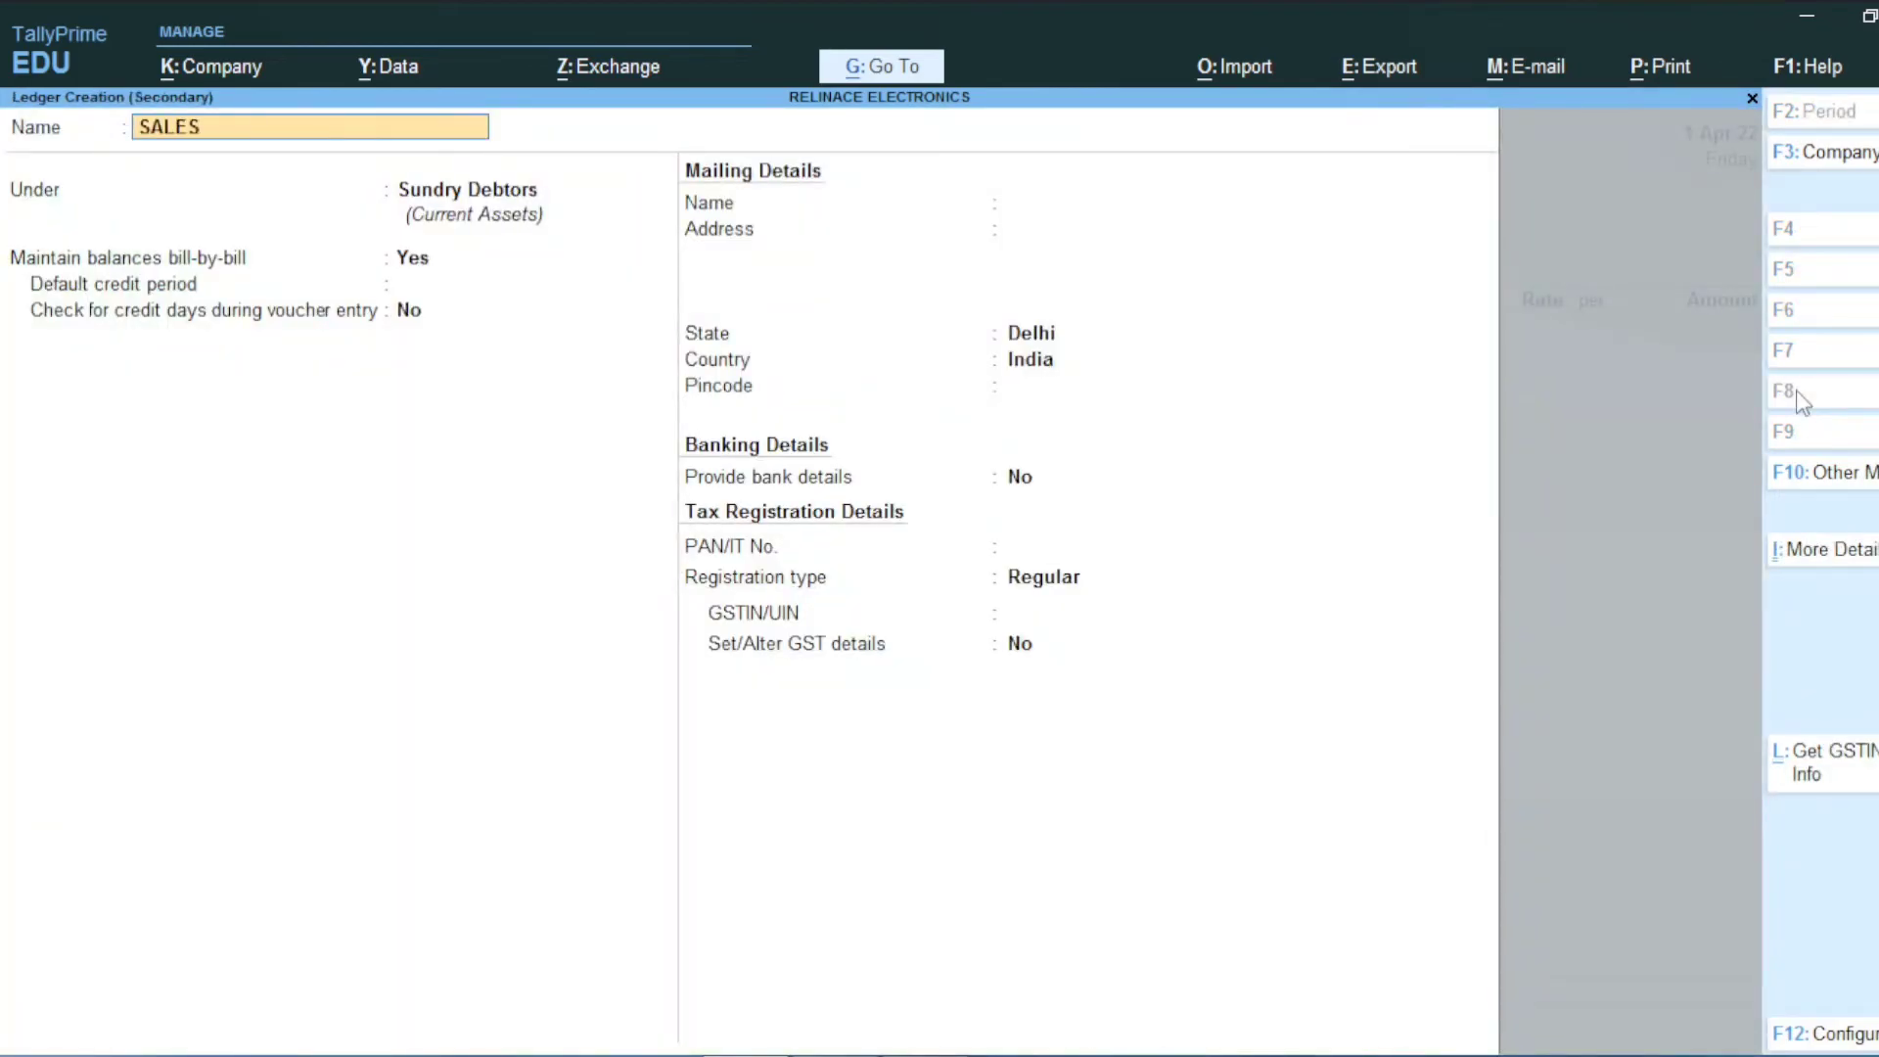
pyautogui.press('Return')
pyautogui.write('SALE')
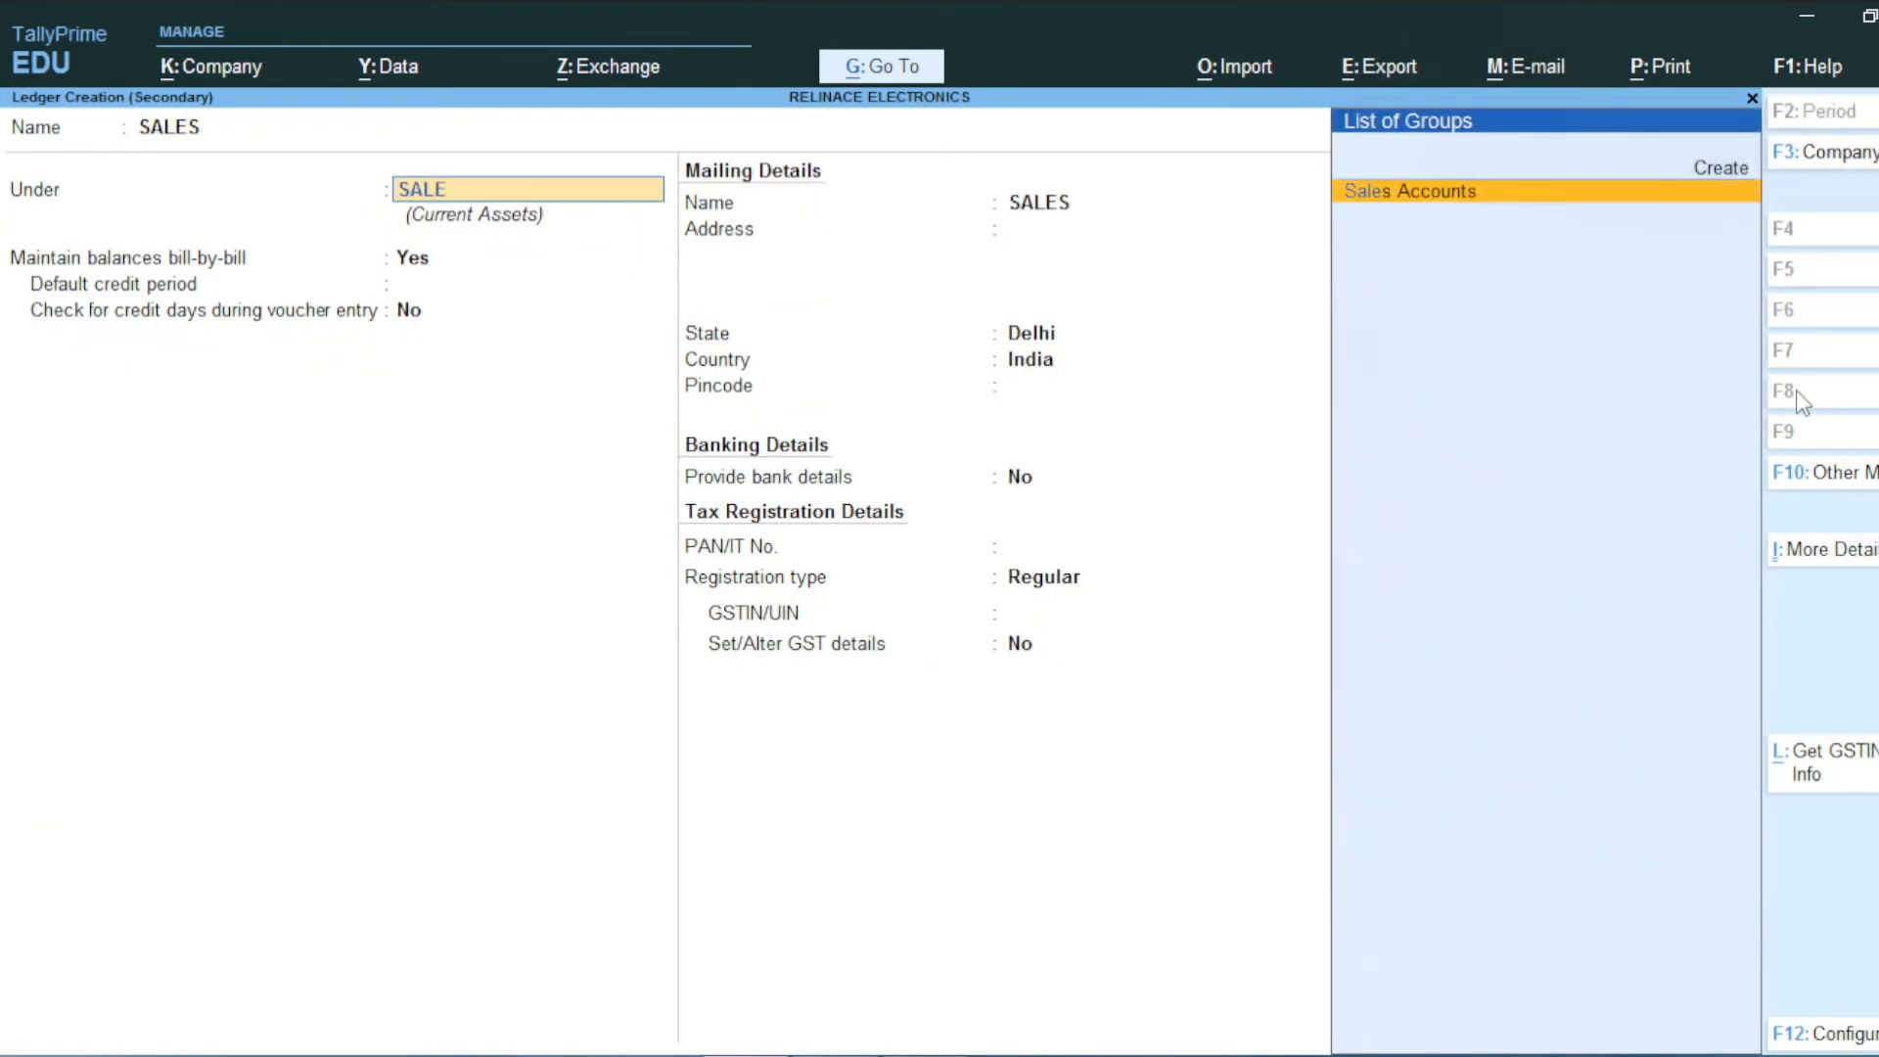
pyautogui.press('Return')
pyautogui.press('Return')
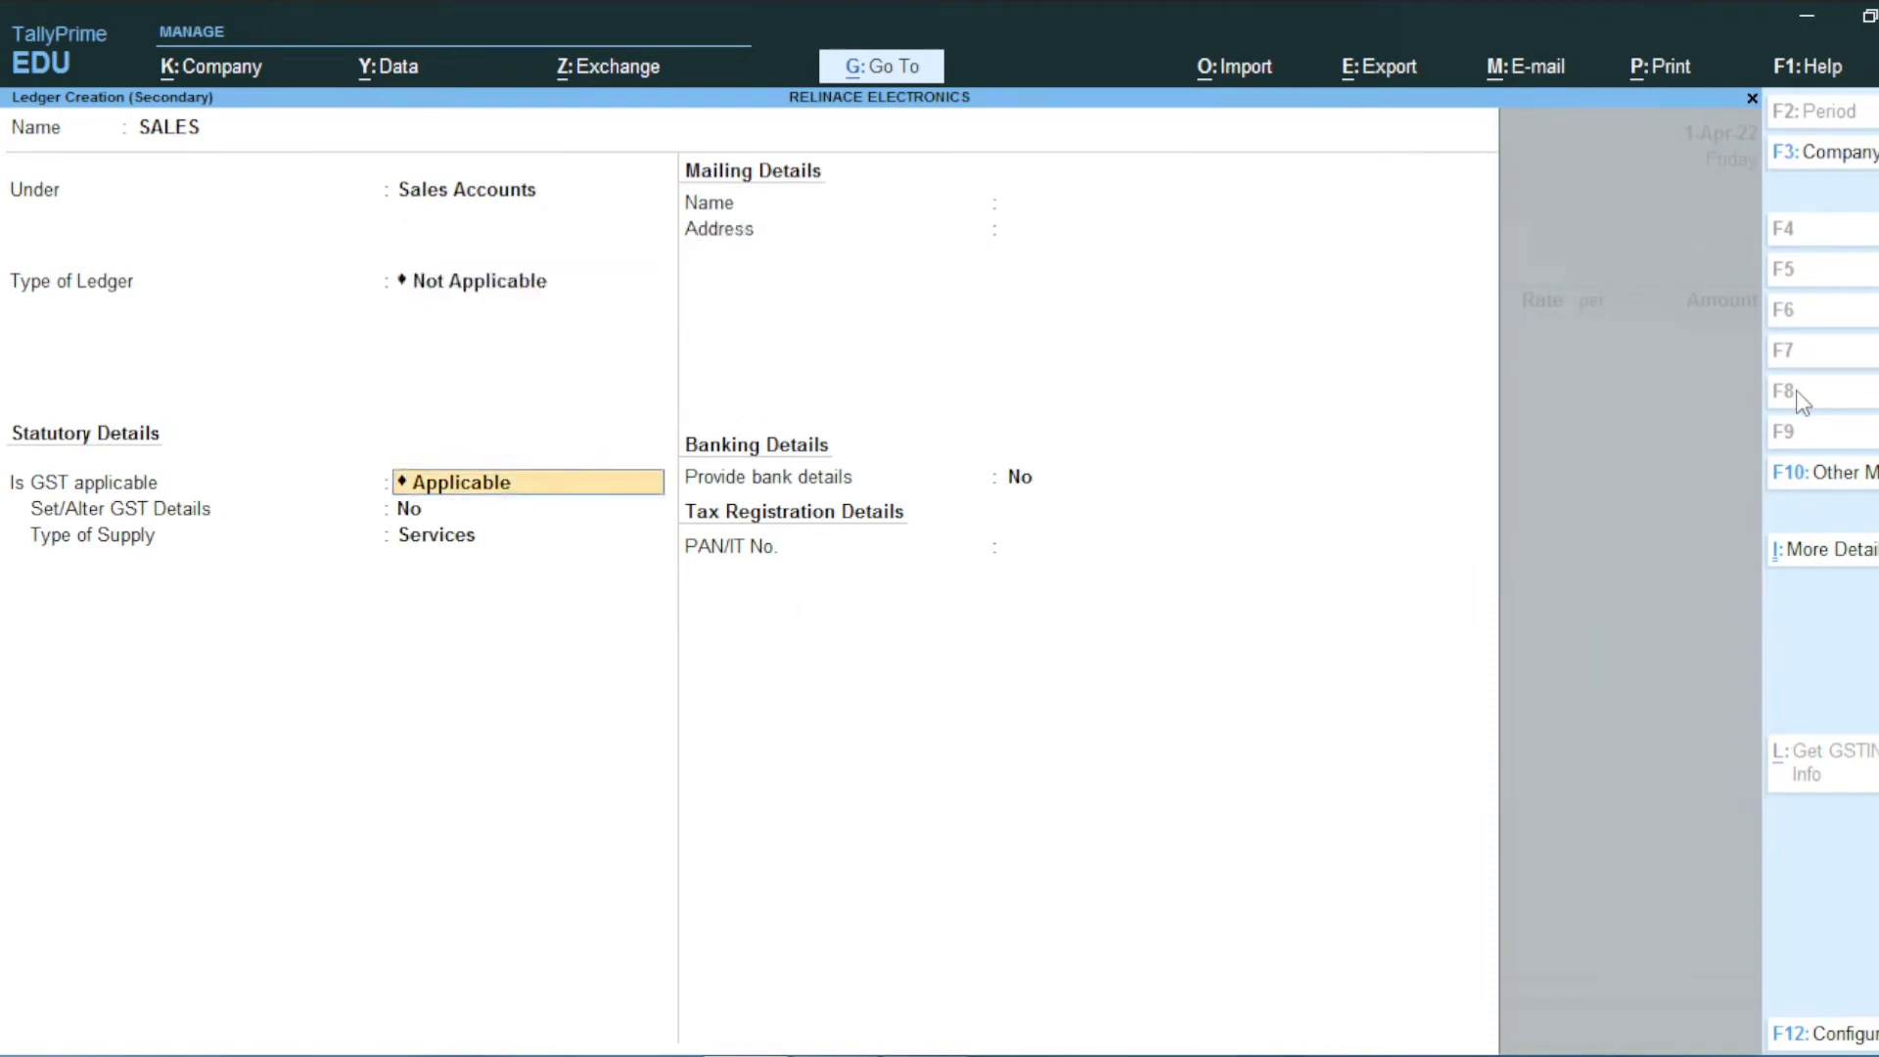
# Step: Make SALES GST applicable for Goods with Sales Taxable nature, and save it into the voucher
pyautogui.press('Return')
pyautogui.press('Return')
pyautogui.press('Up')
pyautogui.press('Return')
pyautogui.press('ctrl')
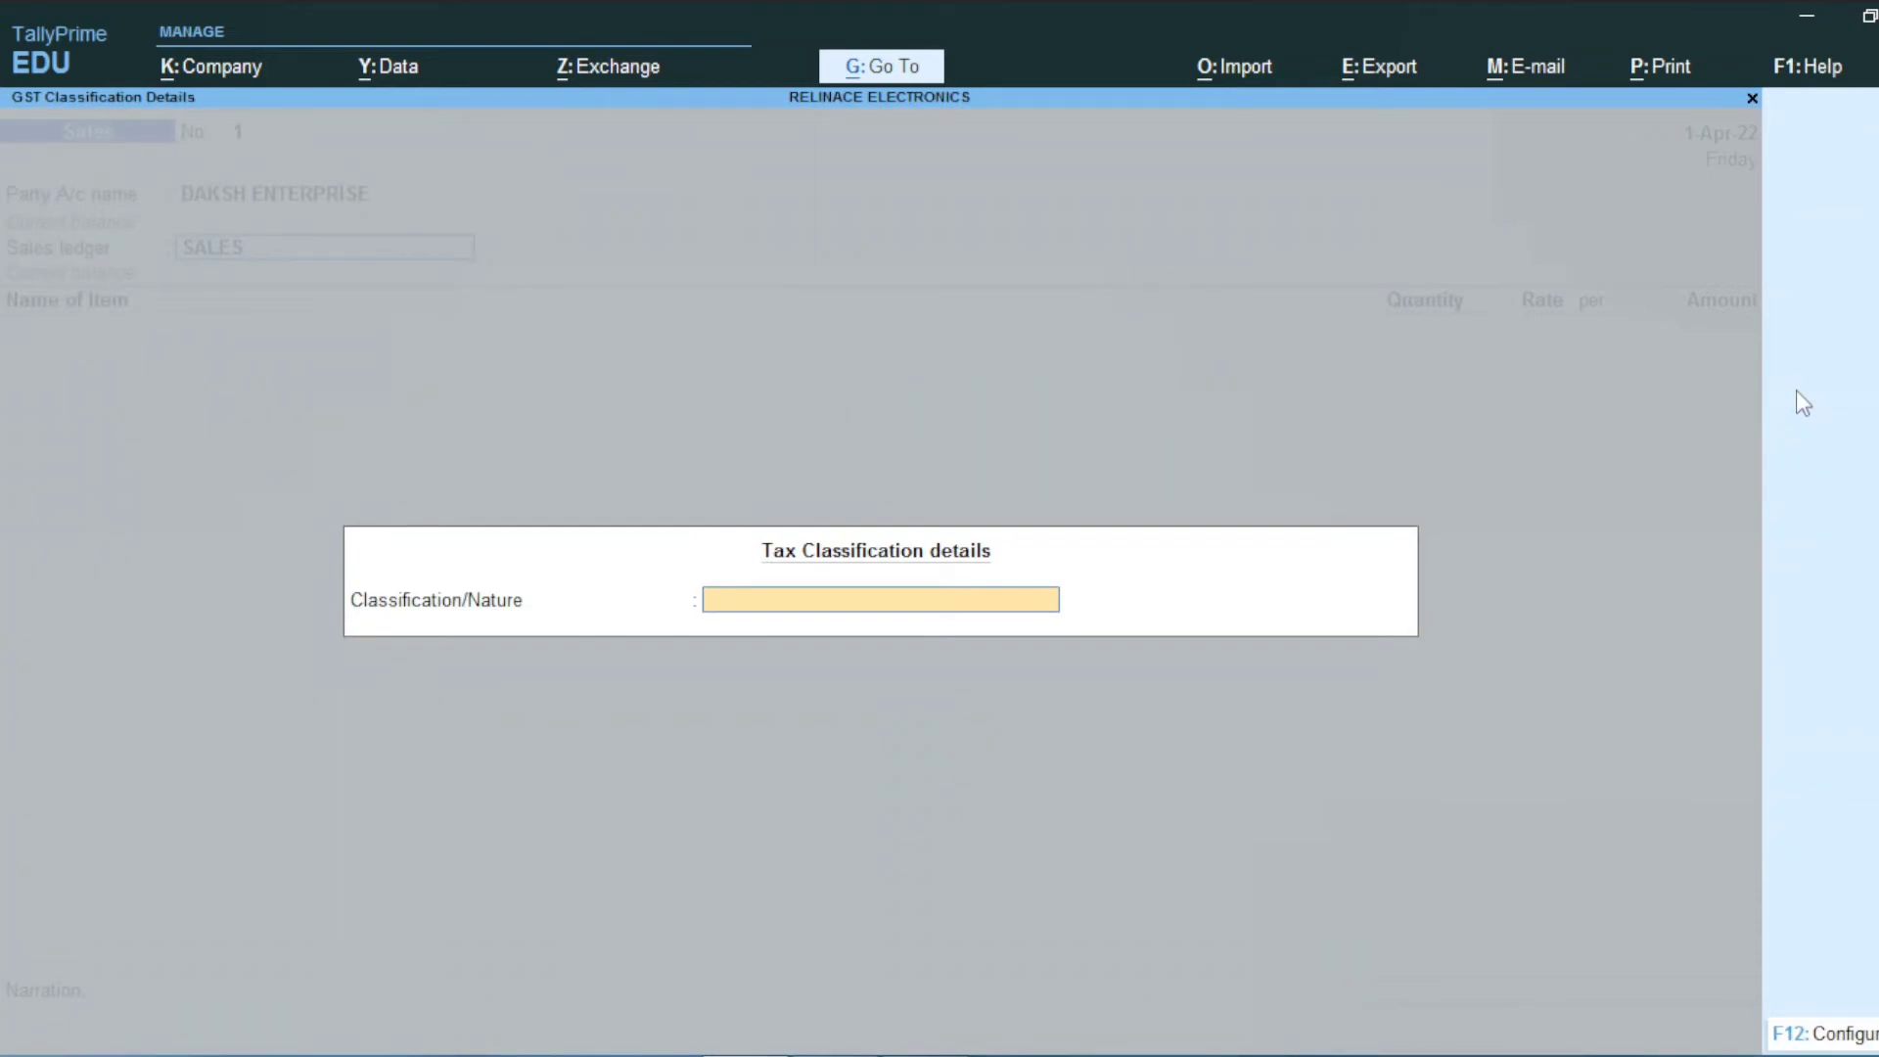
pyautogui.write('SALES')
pyautogui.press('Up')
pyautogui.press('Up')
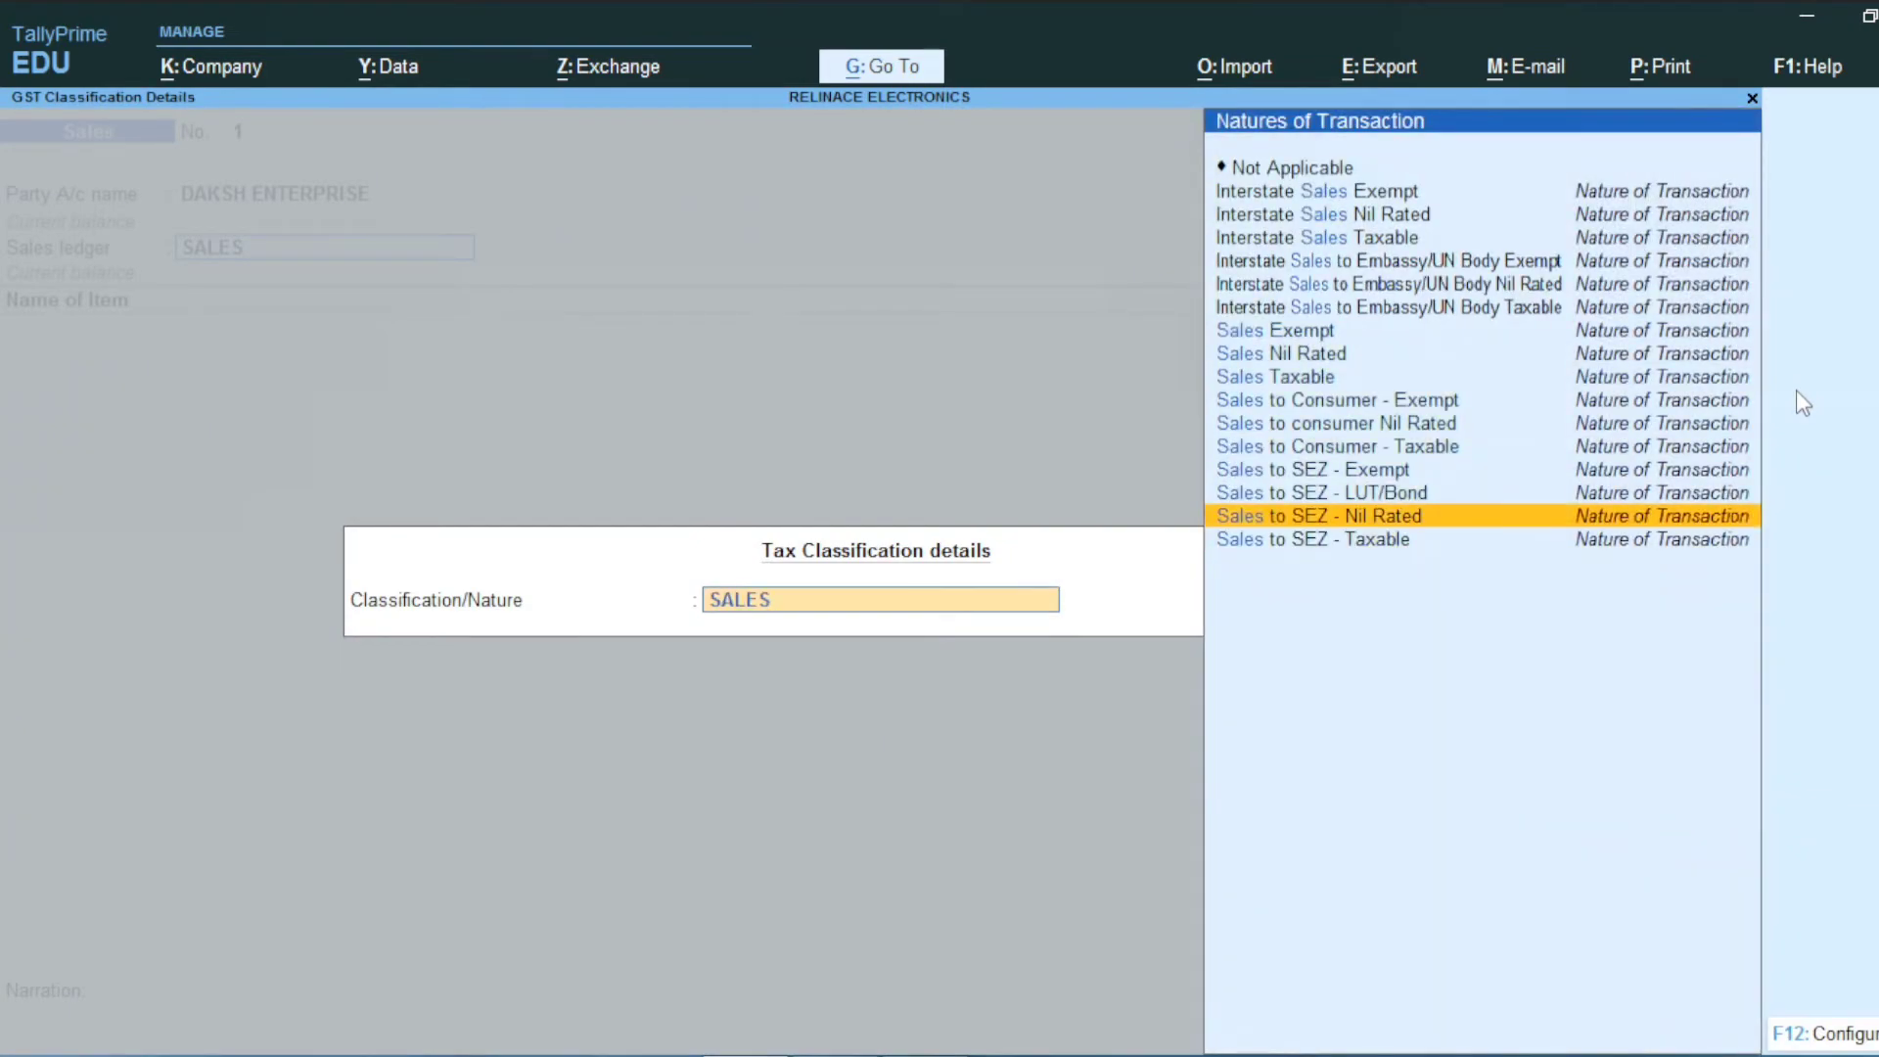
pyautogui.press('Up')
pyautogui.press('Up')
pyautogui.press('Up')
pyautogui.press('Up')
pyautogui.press('Up')
pyautogui.press('Up')
pyautogui.press('Return')
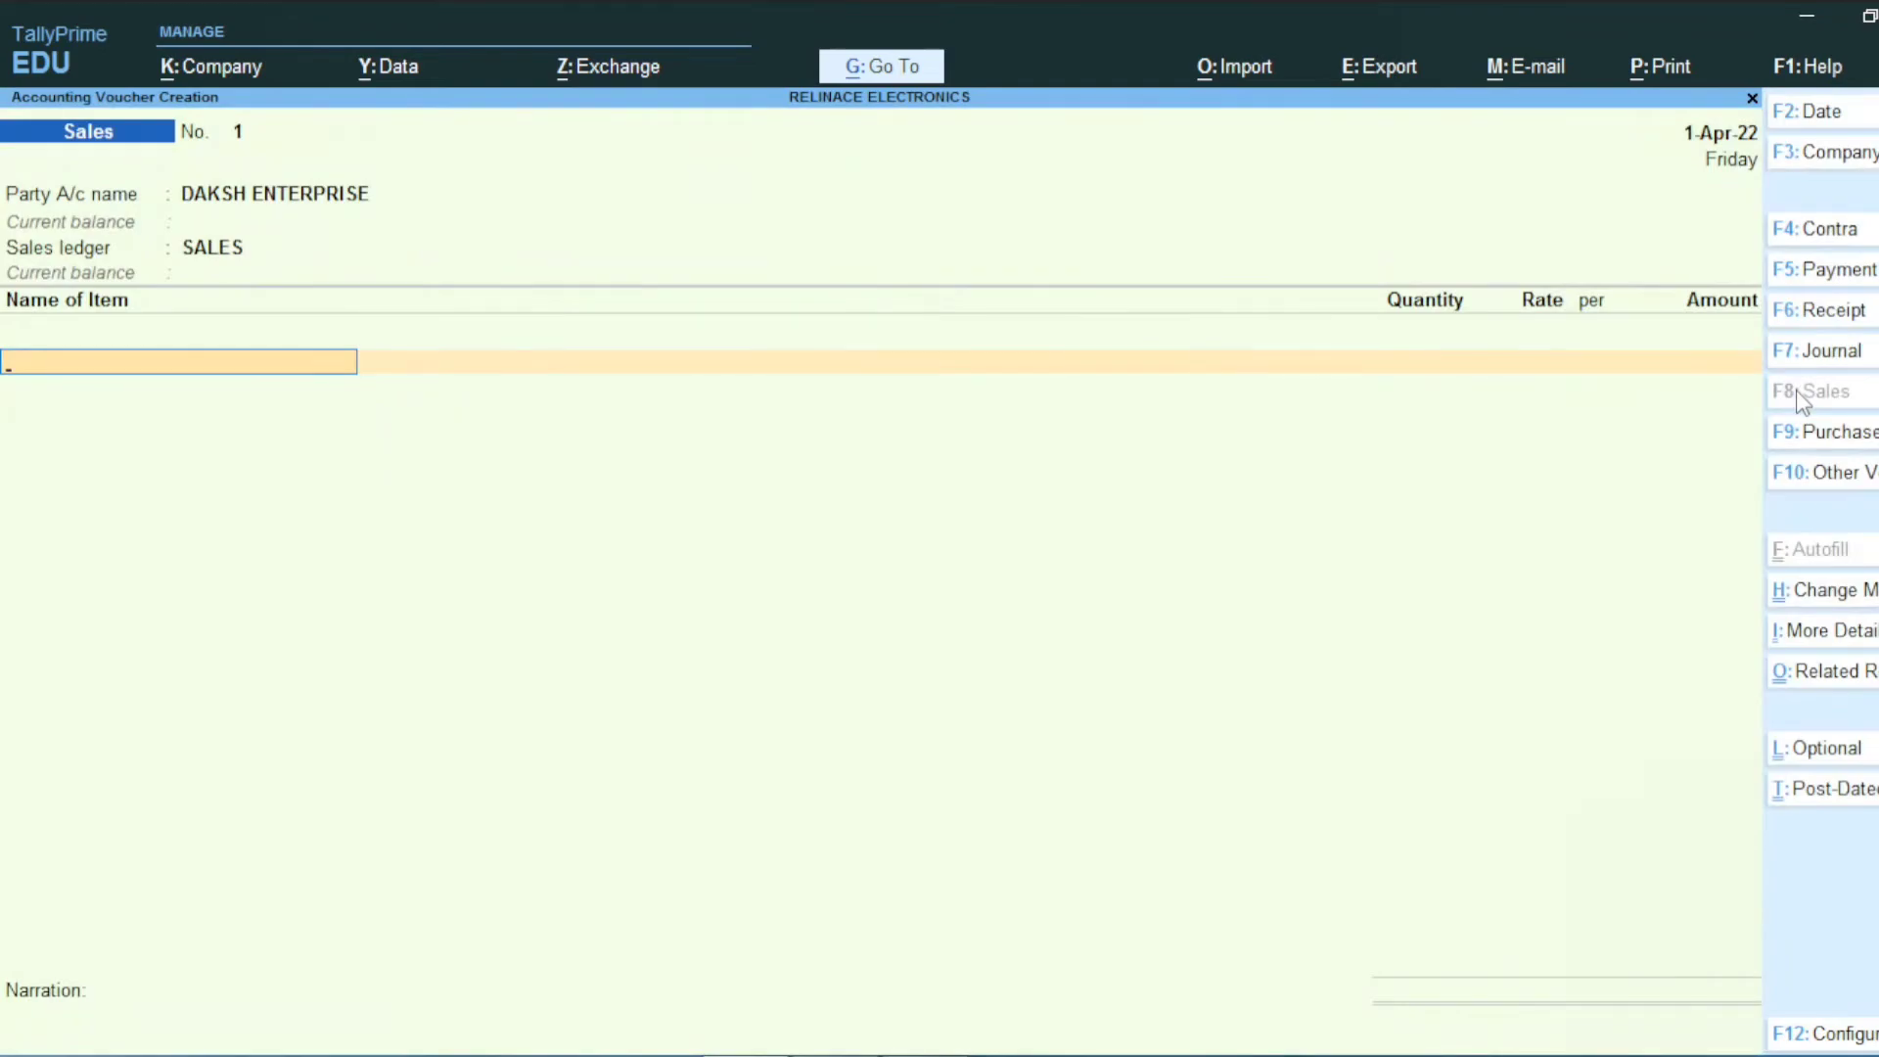
# Step: Enter TV, 25 PCS at 40,000, checking the figures in the Excel workbook
pyautogui.hotkey('alt', 'Tab')
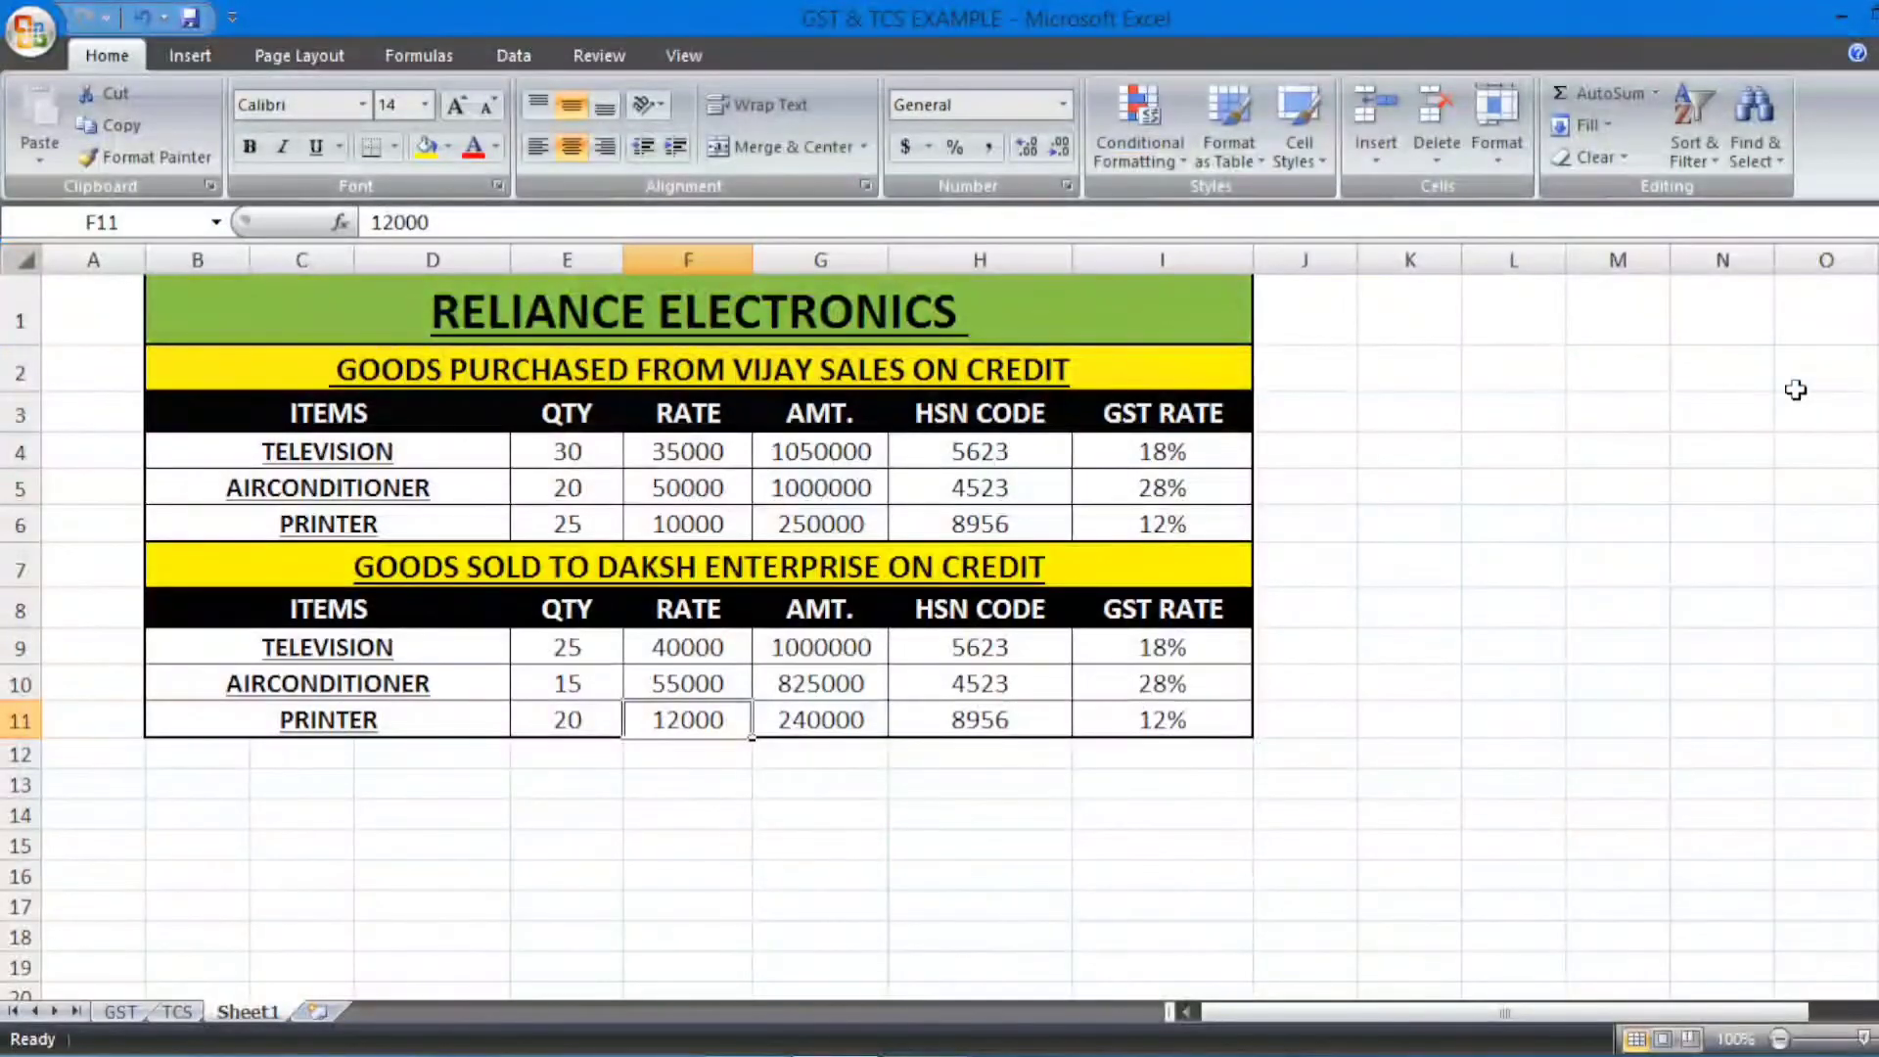
pyautogui.hotkey('alt', 'Tab')
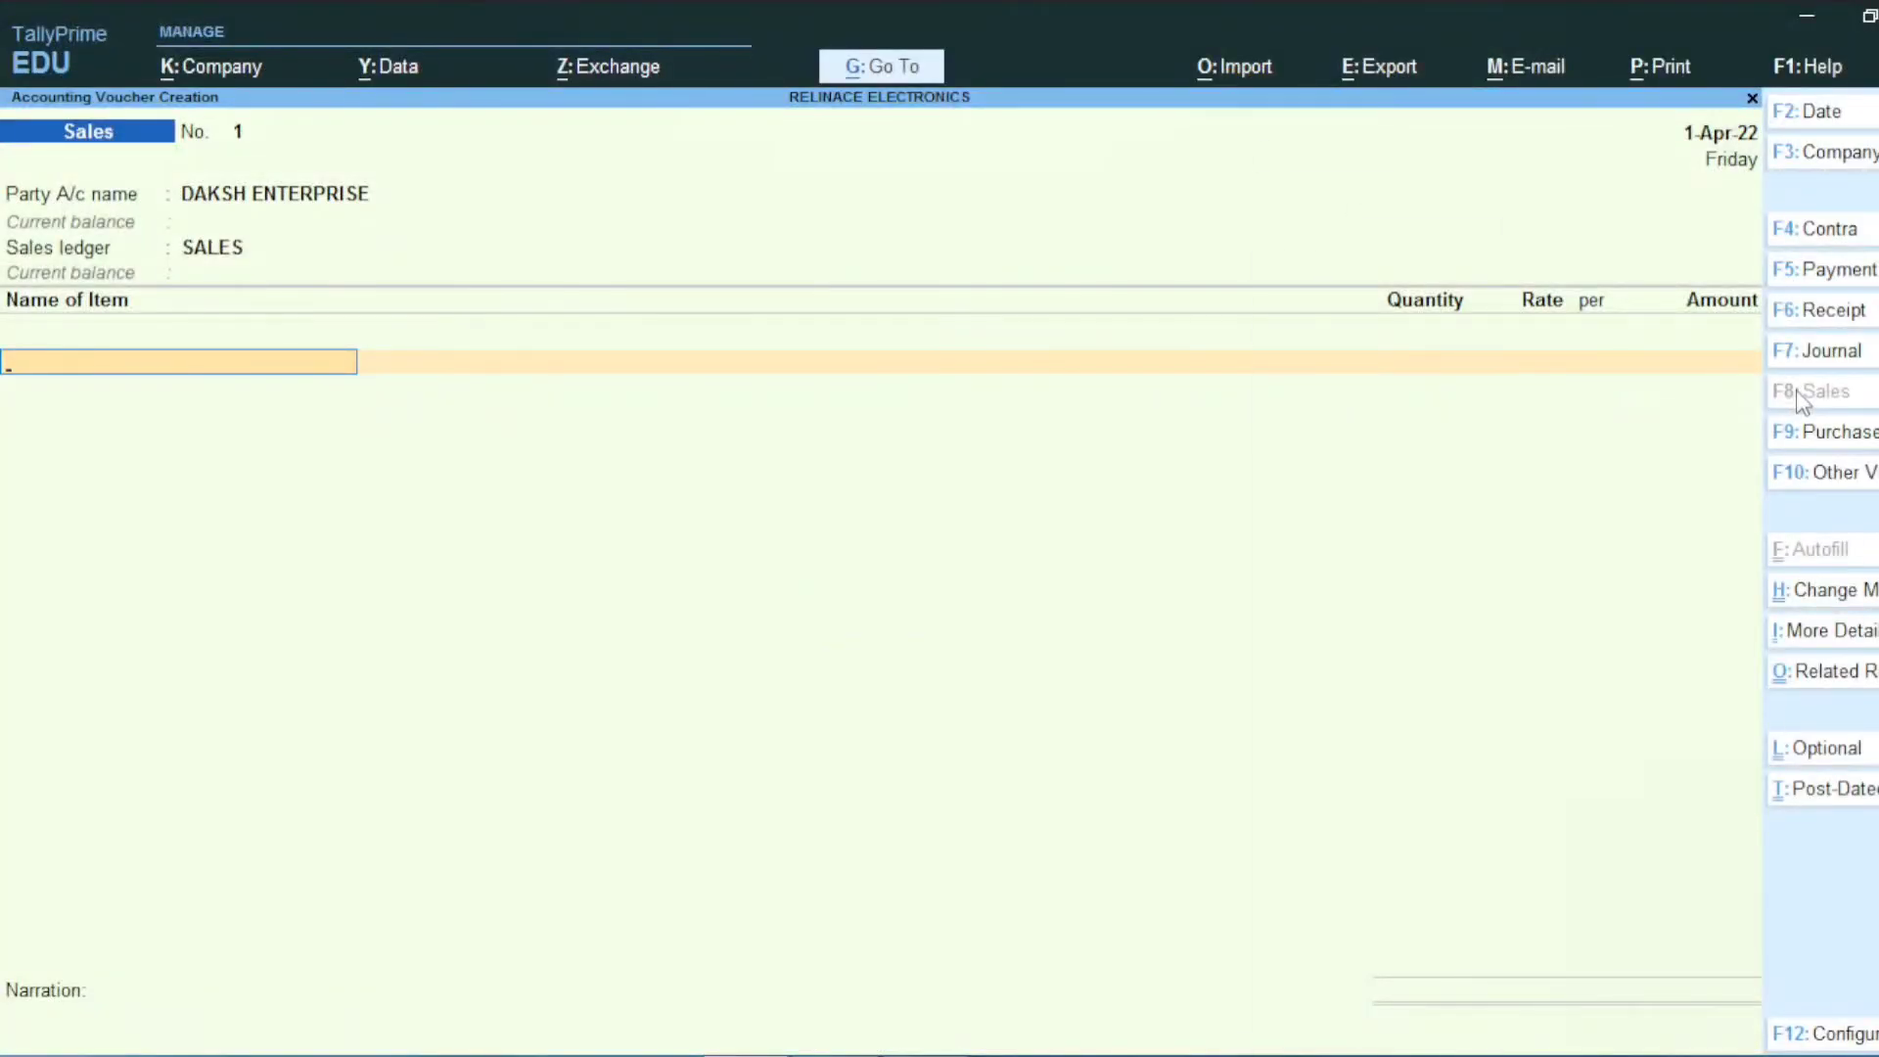
pyautogui.write('TV')
pyautogui.press('Return')
pyautogui.press('Return')
pyautogui.hotkey('alt', 'Tab')
pyautogui.hotkey('alt', 'Tab')
pyautogui.write('25')
pyautogui.press('Return')
pyautogui.write('40,000')
pyautogui.press('Return')
pyautogui.press('Return')
pyautogui.press('Return')
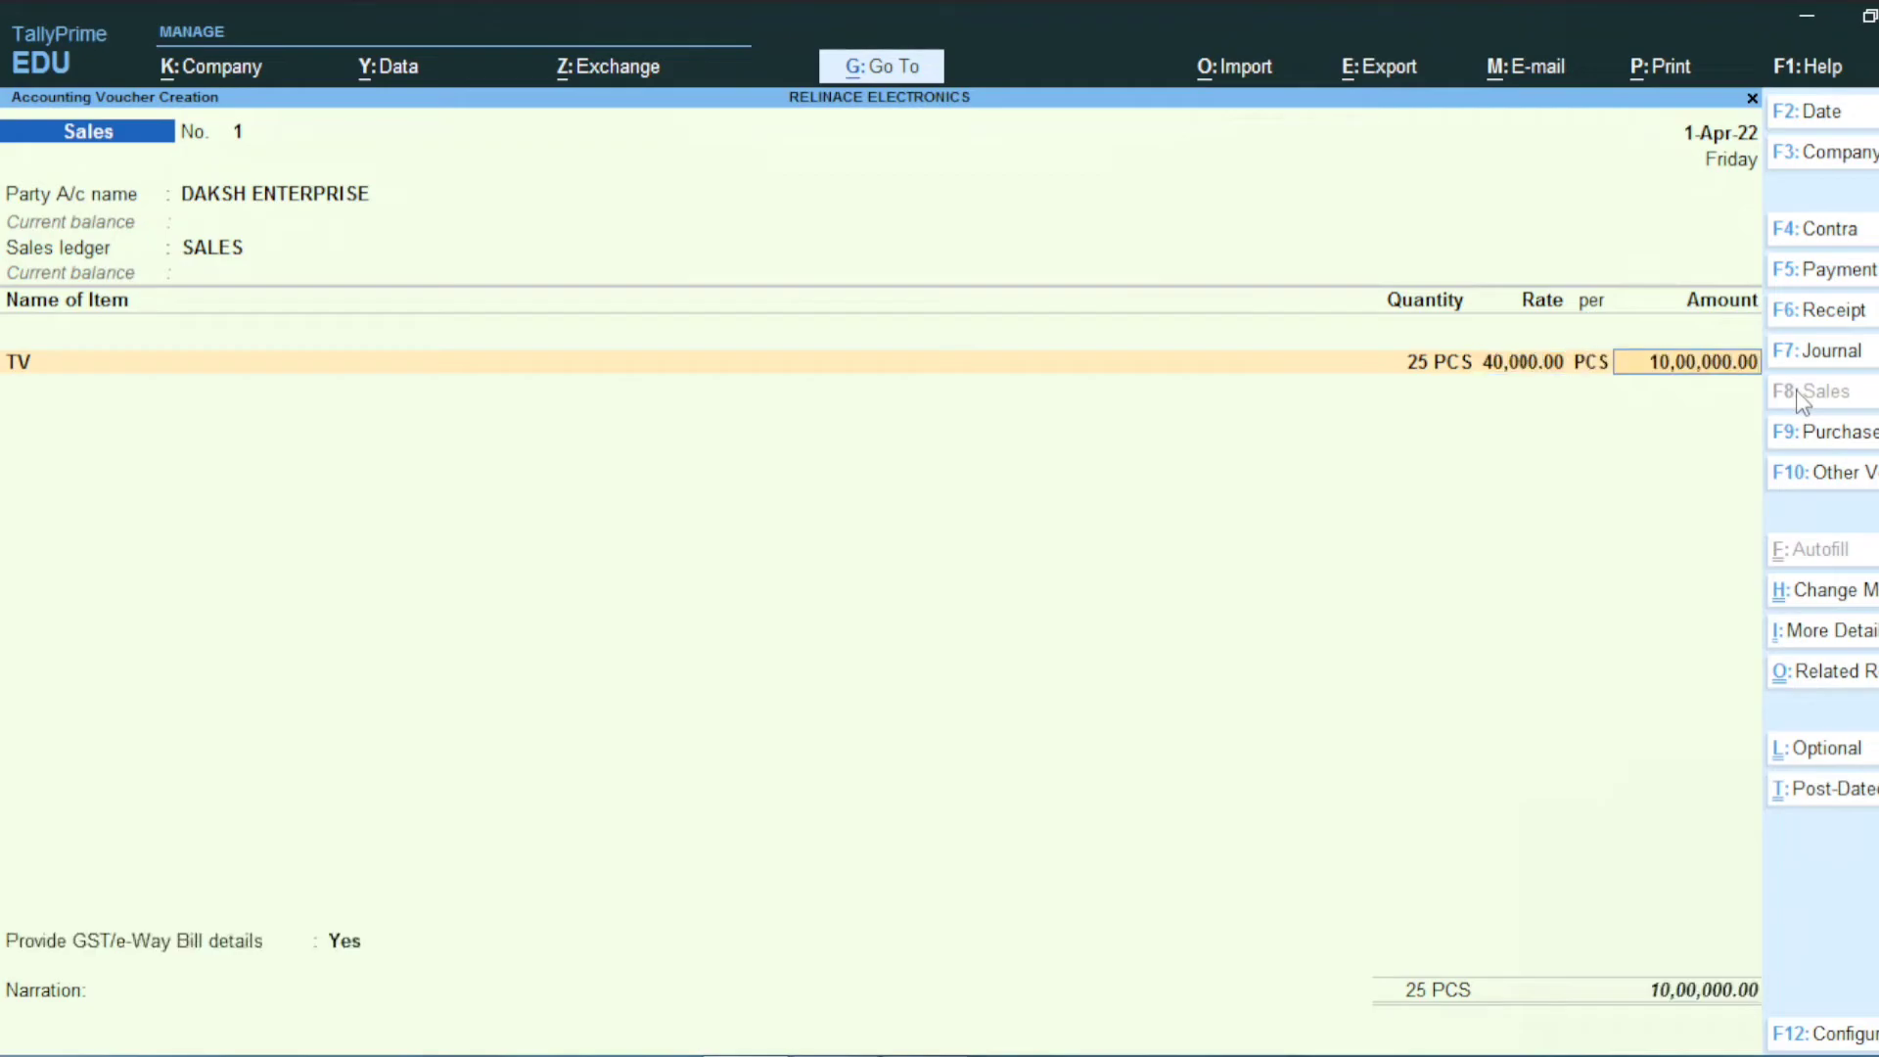
# Step: Add AC as the second item, 15 at 55,000
pyautogui.hotkey('alt', 'Tab')
pyautogui.hotkey('alt', 'Tab')
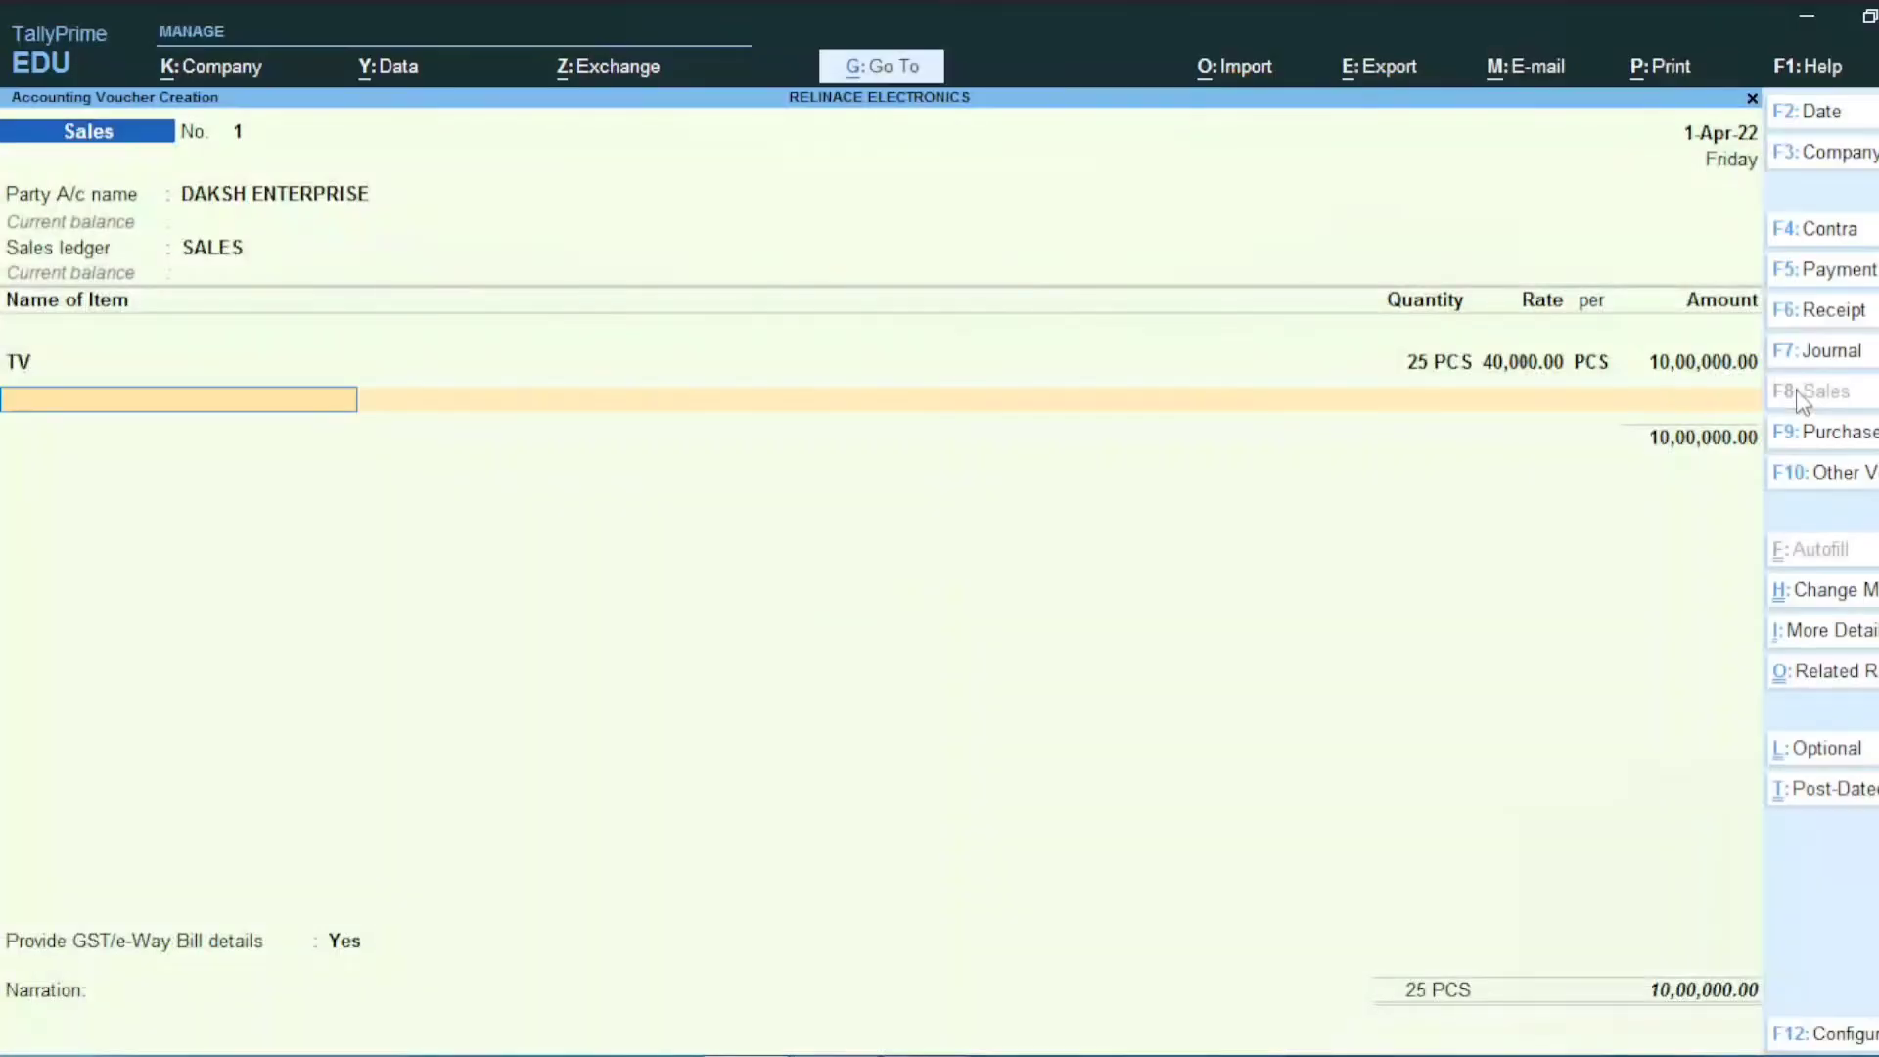
pyautogui.write('AC')
pyautogui.press('Return')
pyautogui.press('Return')
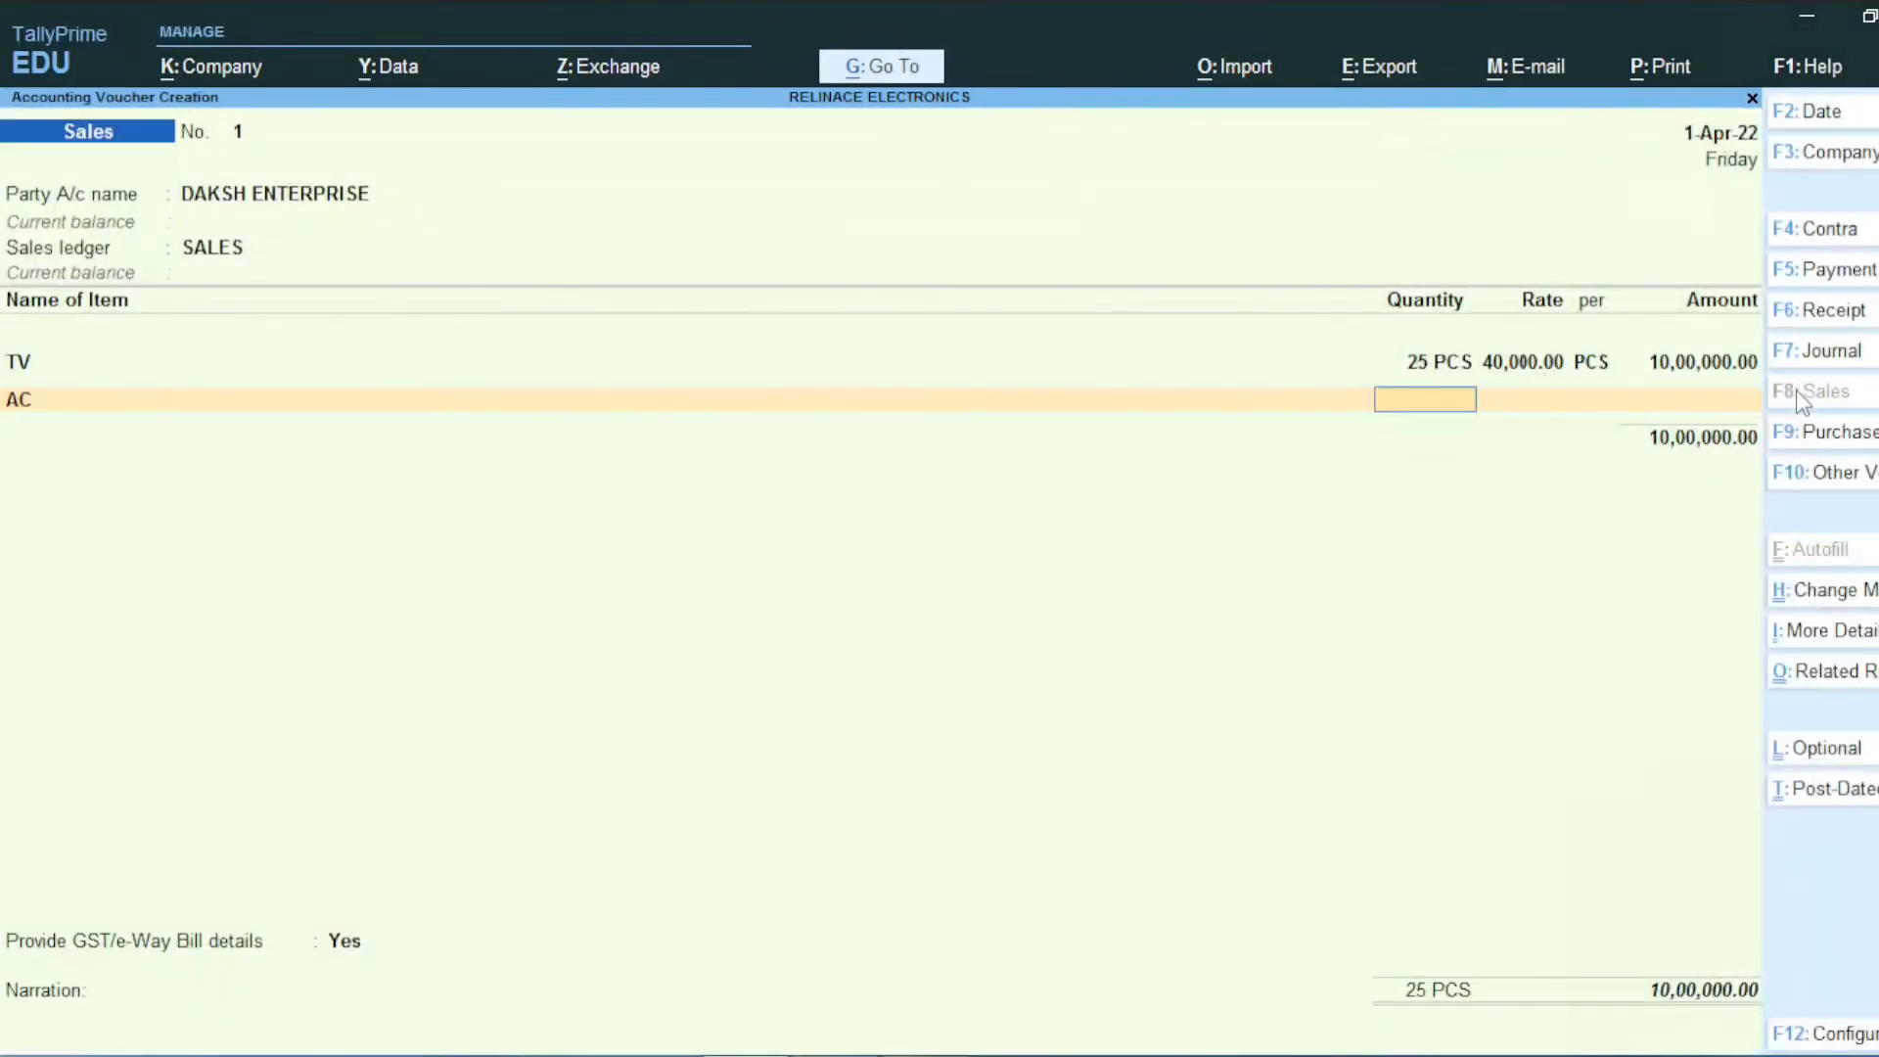
pyautogui.hotkey('alt', 'Tab')
pyautogui.hotkey('alt', 'Tab')
pyautogui.write('15')
pyautogui.press('Return')
pyautogui.write('55000')
pyautogui.press('Return')
pyautogui.press('Return')
pyautogui.press('Return')
# Step: Add PRINTER, 20 at 12,000, bringing the items to 20,65,000.00
pyautogui.hotkey('alt', 'Tab')
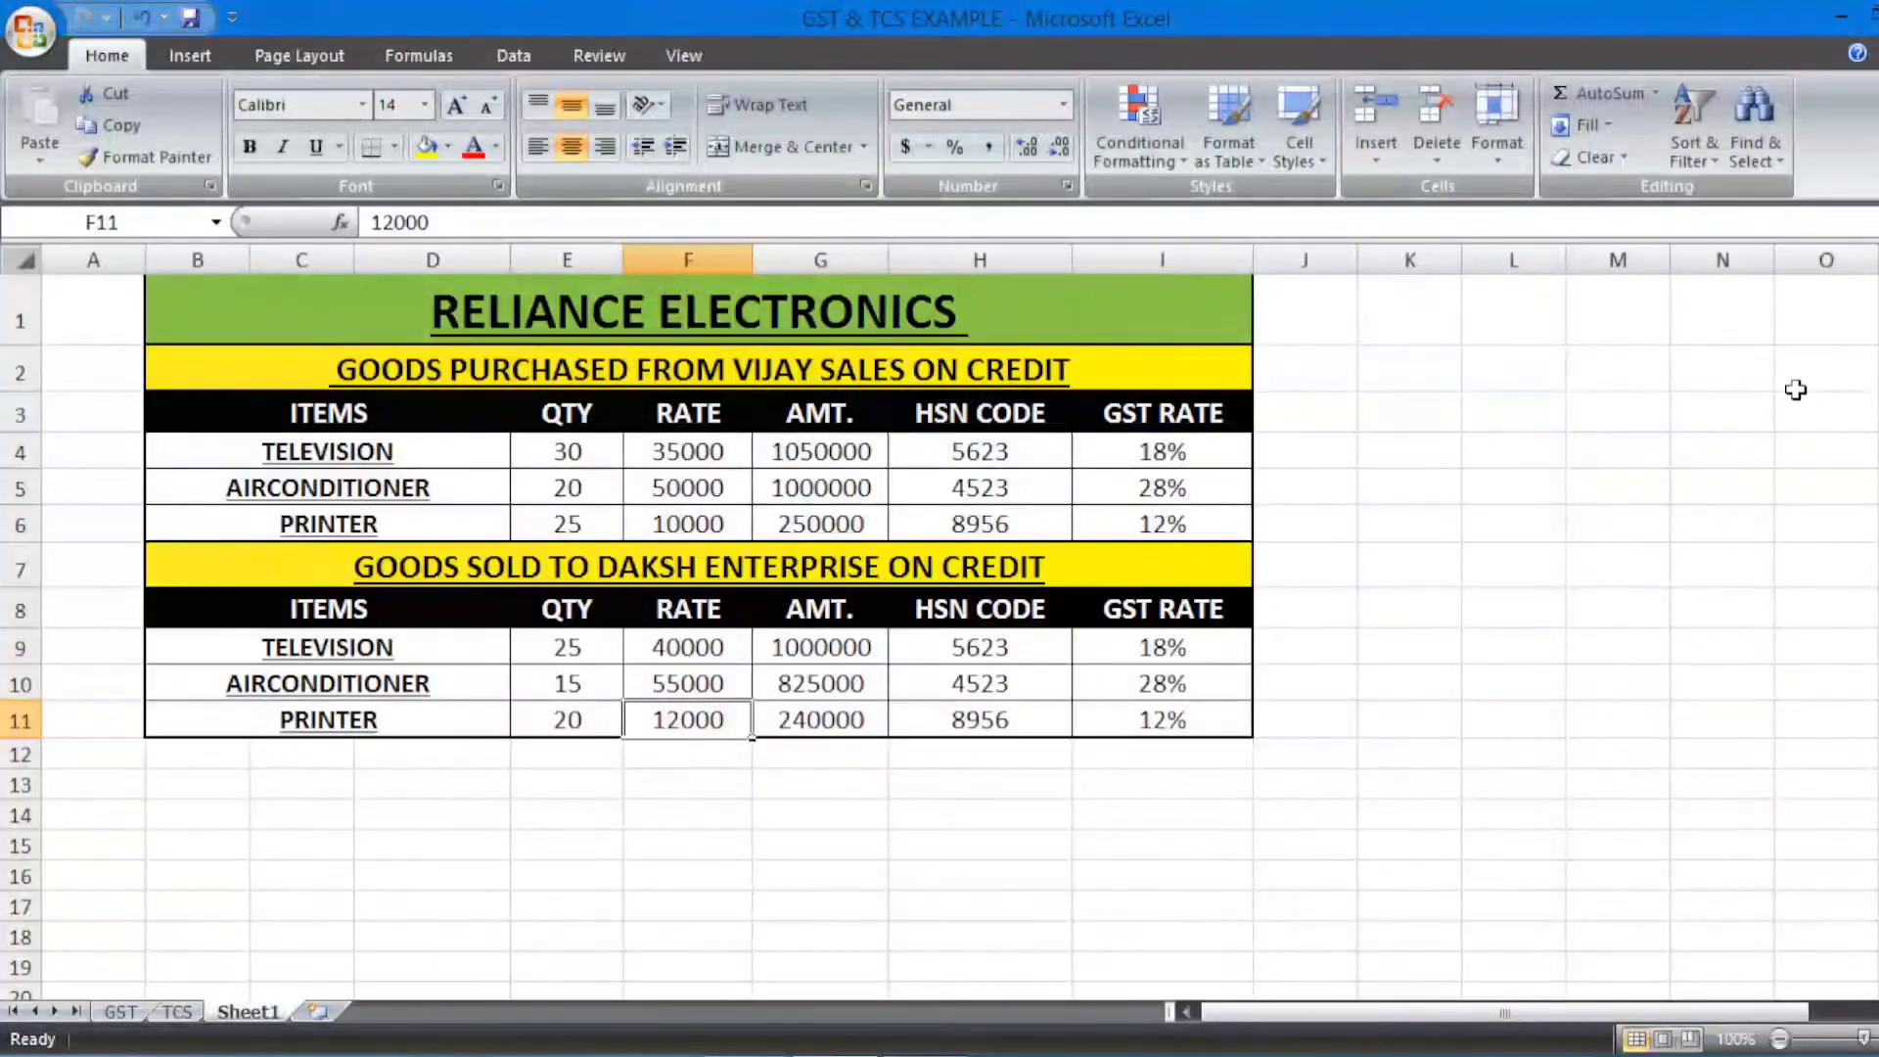
pyautogui.hotkey('alt', 'Tab')
pyautogui.write('PRIN')
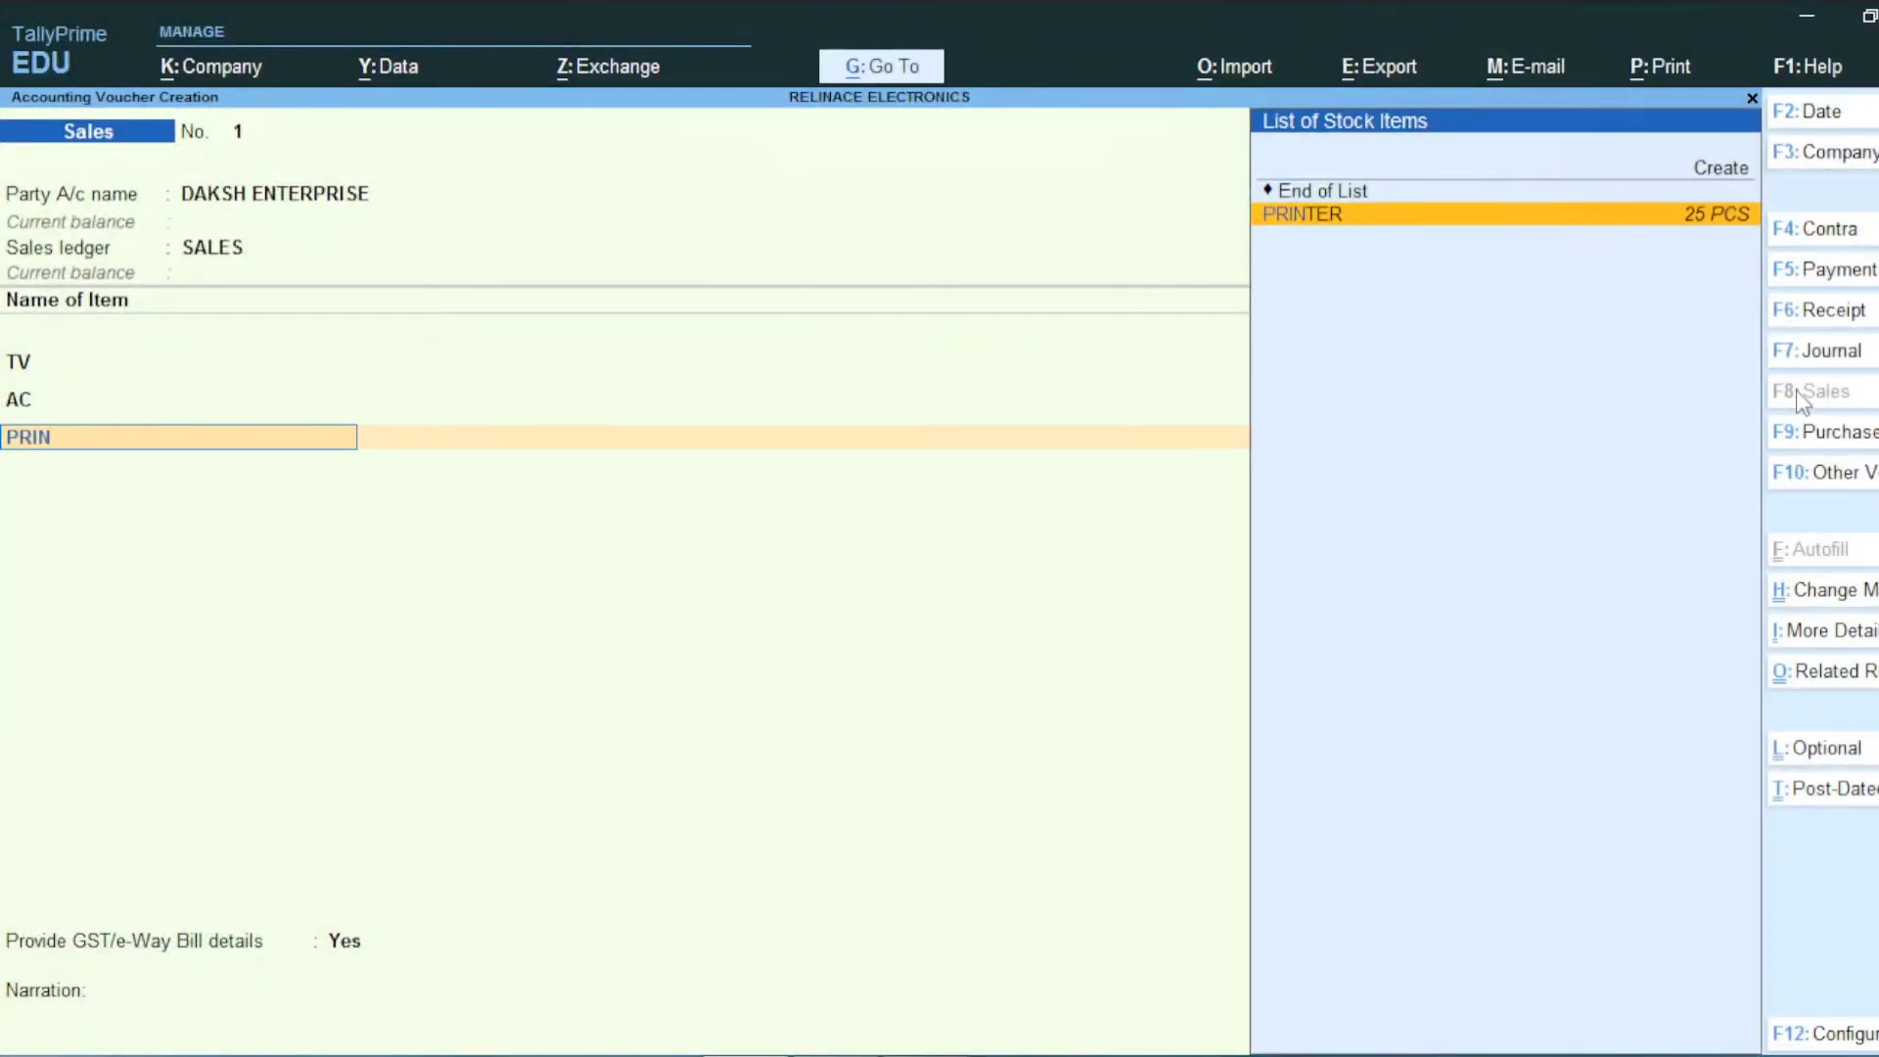
pyautogui.press('Return')
pyautogui.press('Return')
pyautogui.hotkey('alt', 'Tab')
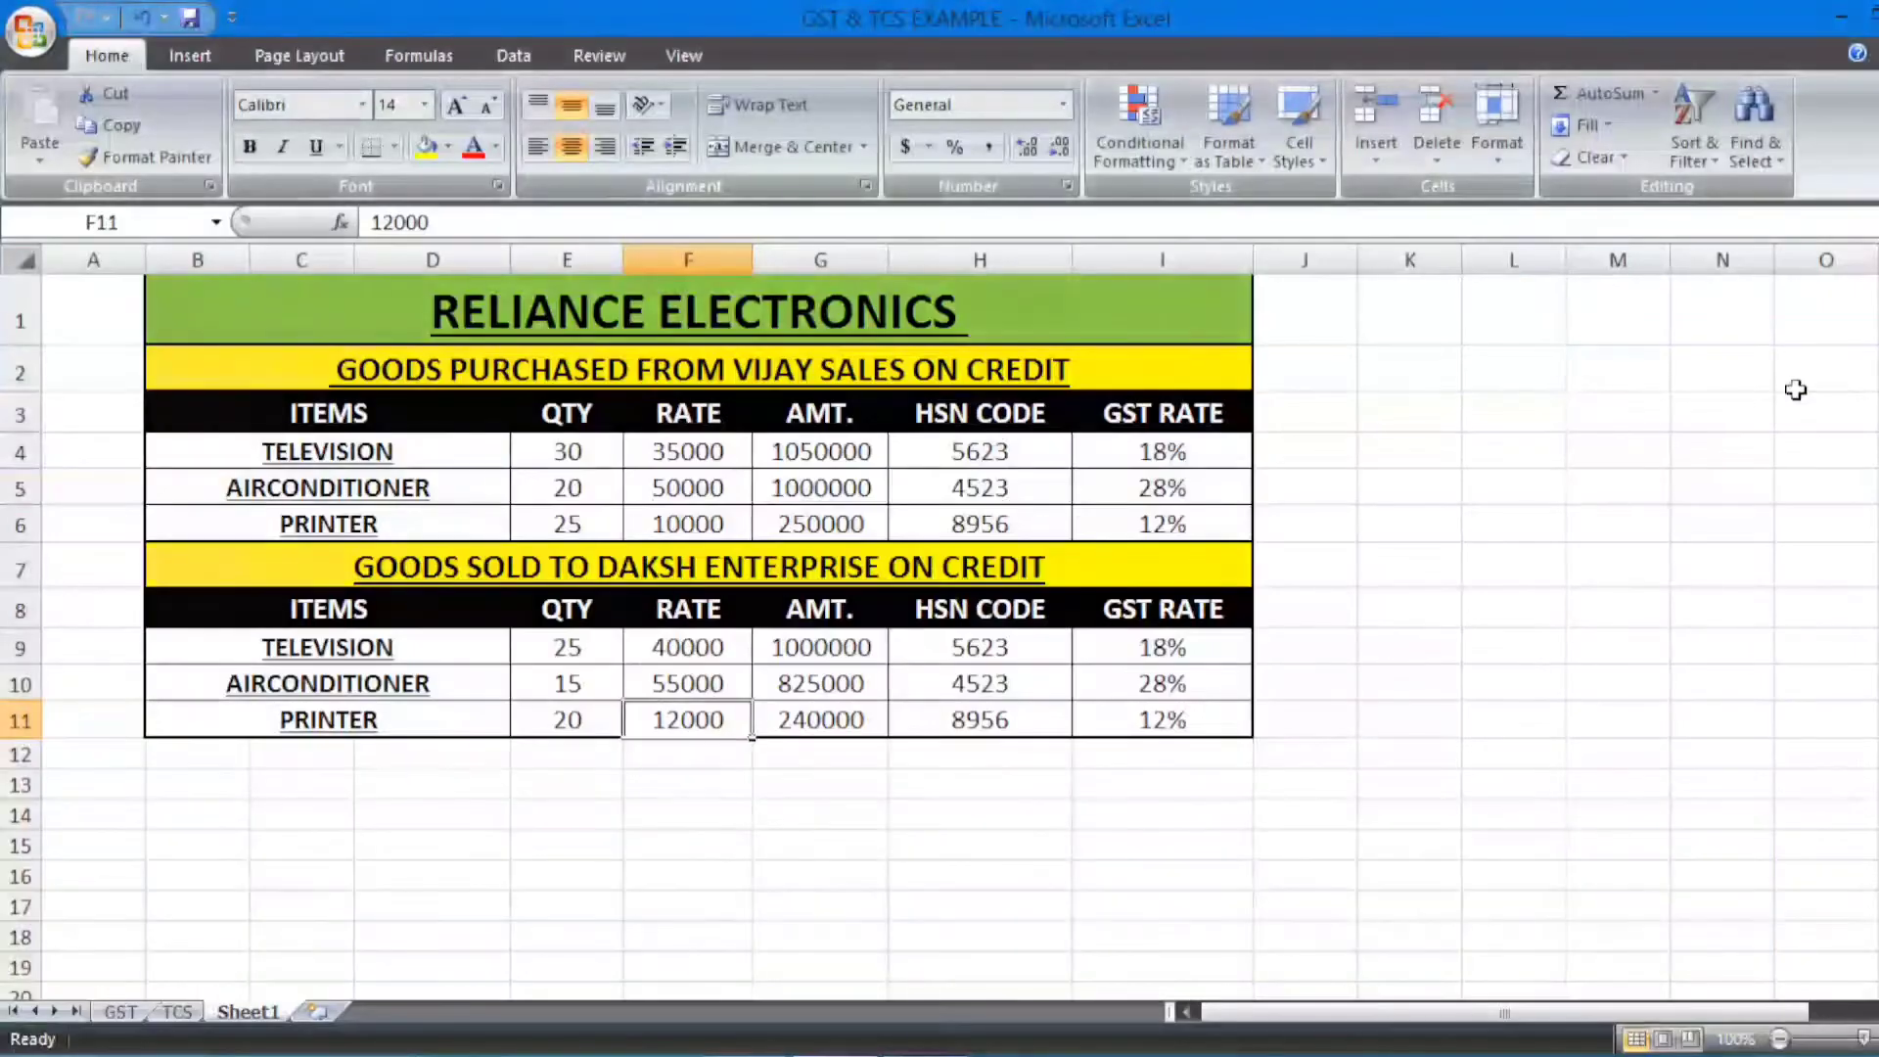
pyautogui.hotkey('alt', 'Tab')
pyautogui.write('20')
pyautogui.press('Return')
pyautogui.write('12,000')
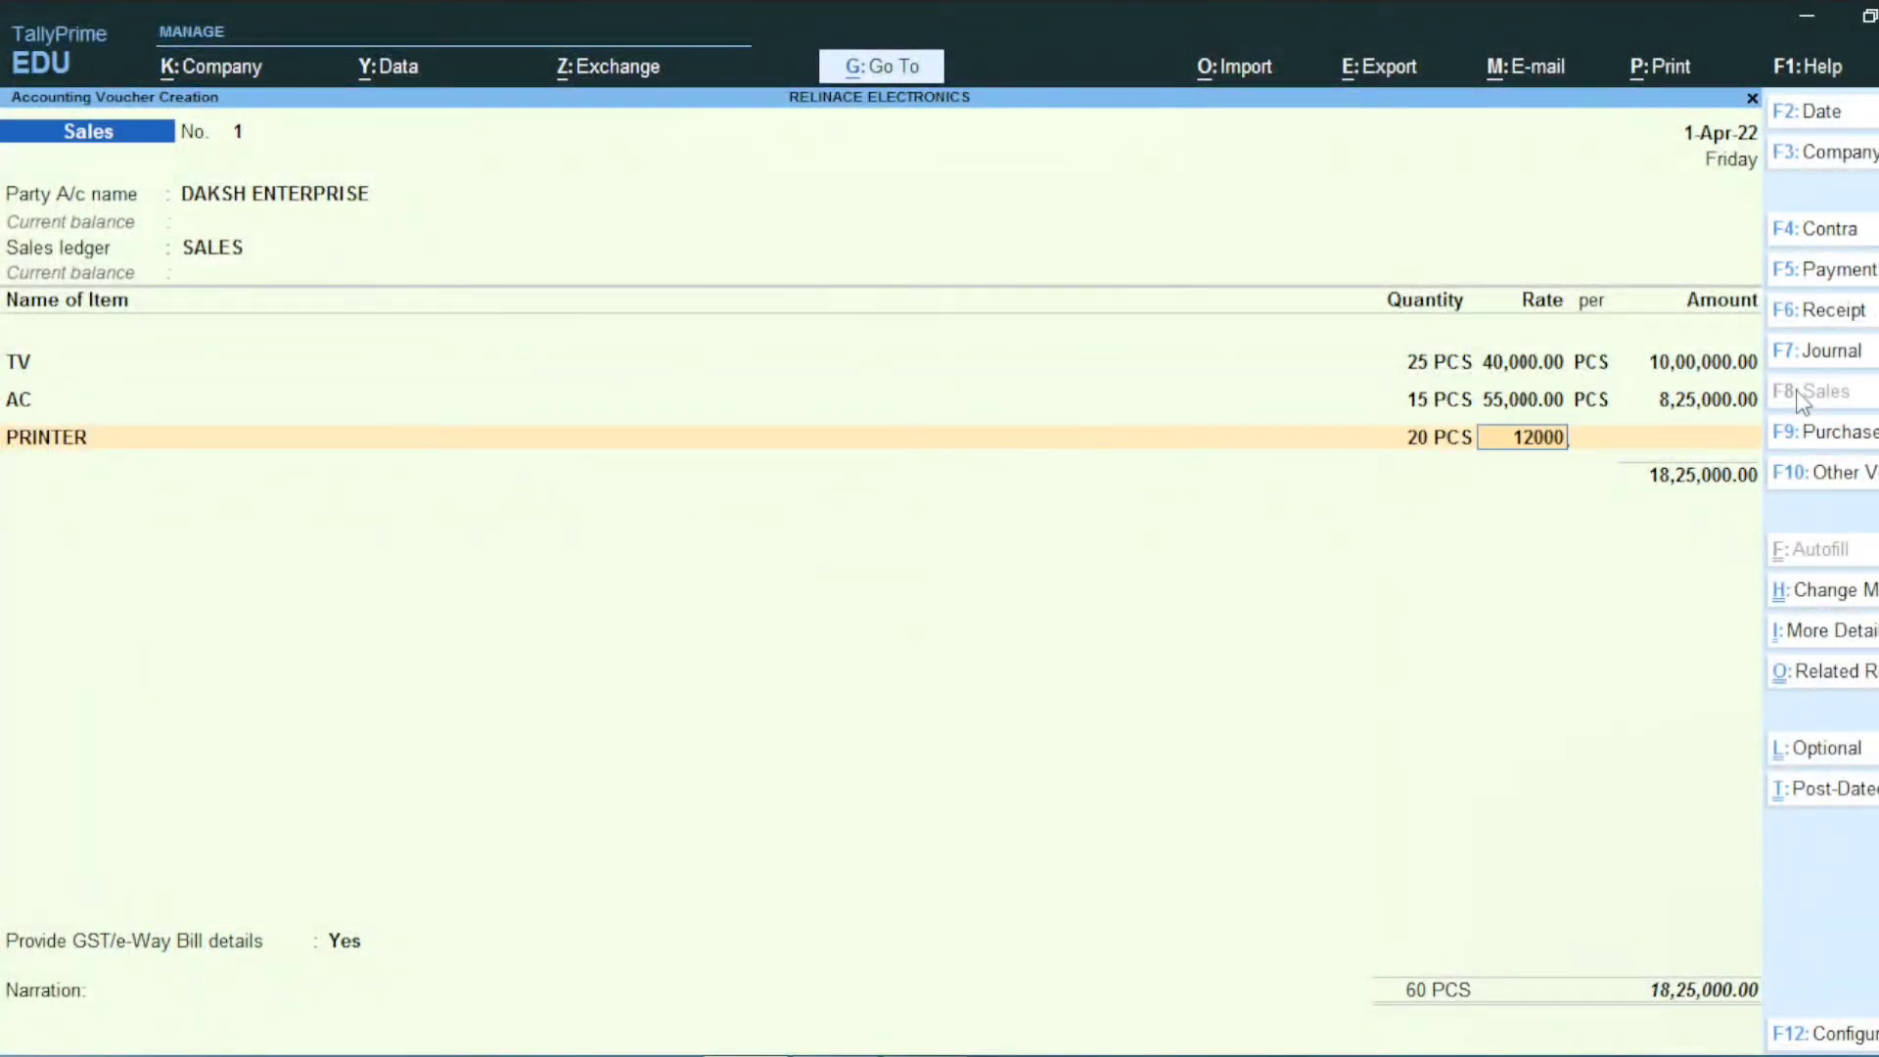
pyautogui.press('Return')
pyautogui.press('Return')
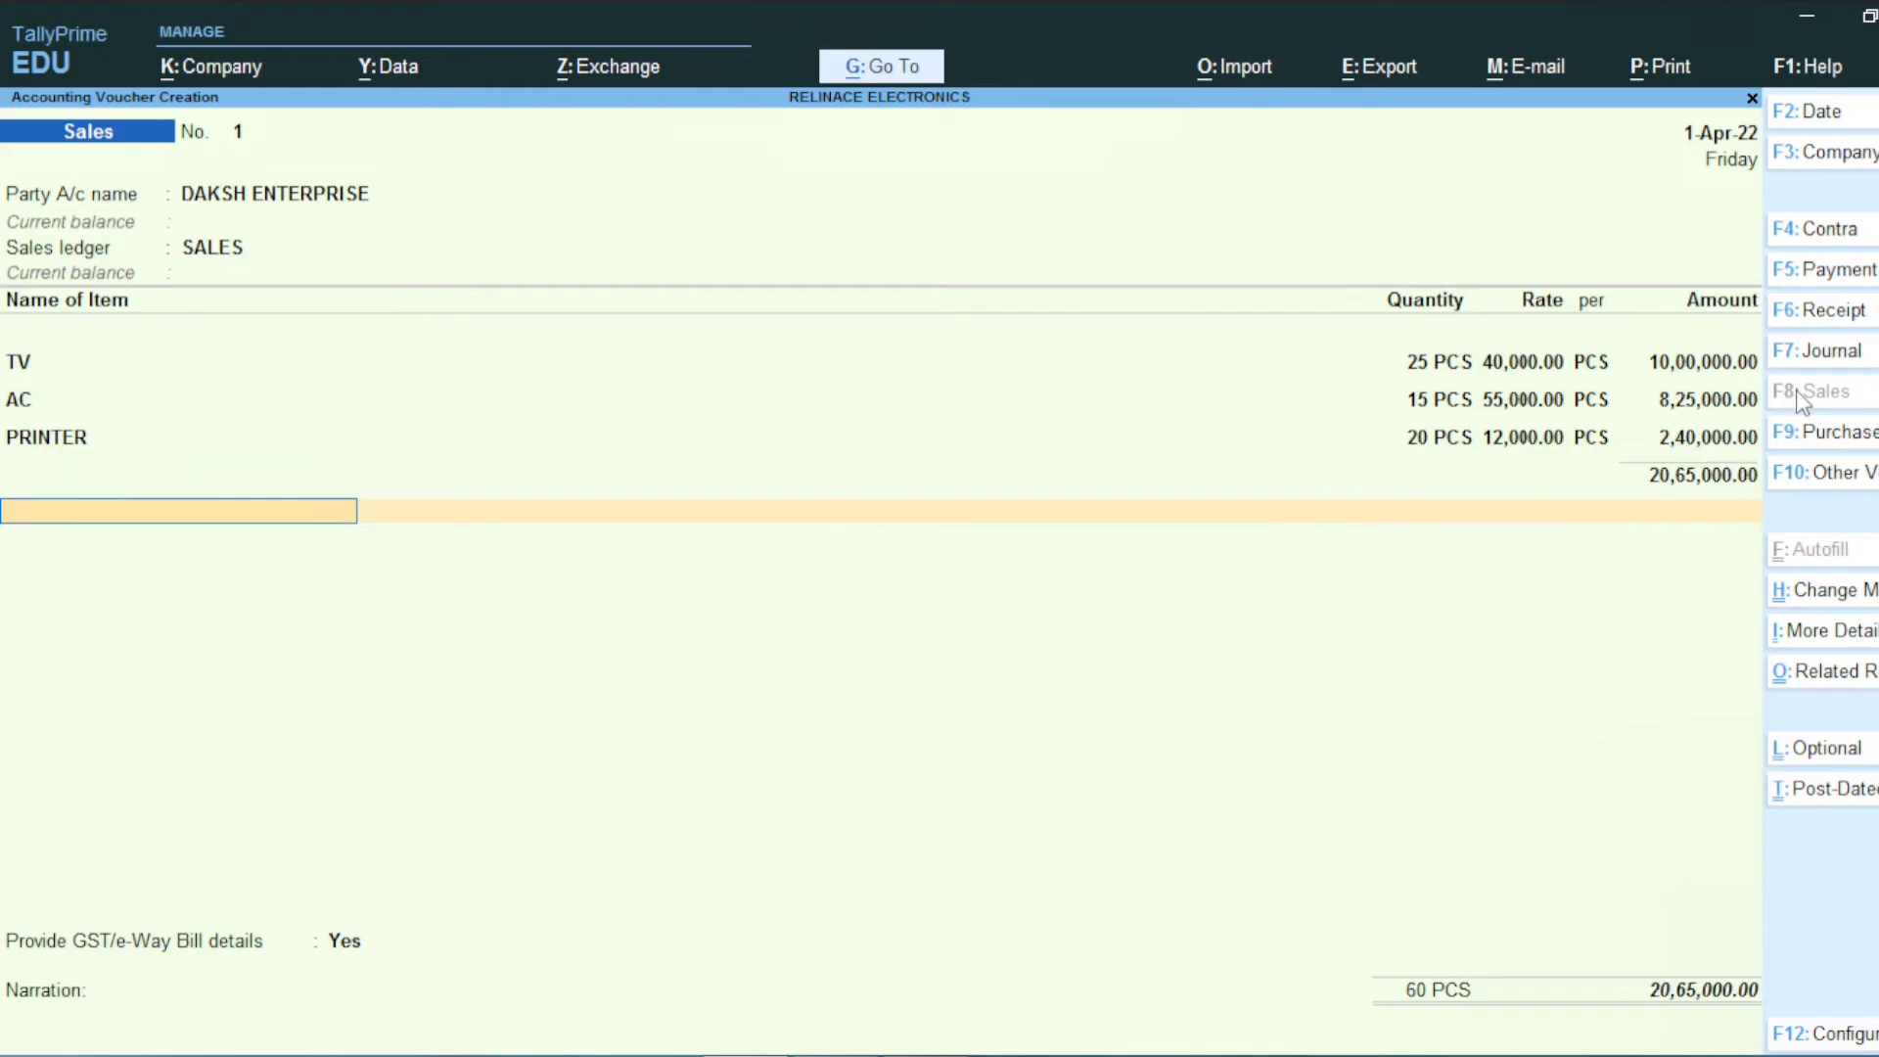
# Step: Create the OUTPUT CGST ledger under Duties & Taxes with GST duty type
pyautogui.hotkey('alt', 'c')
pyautogui.write('IN')
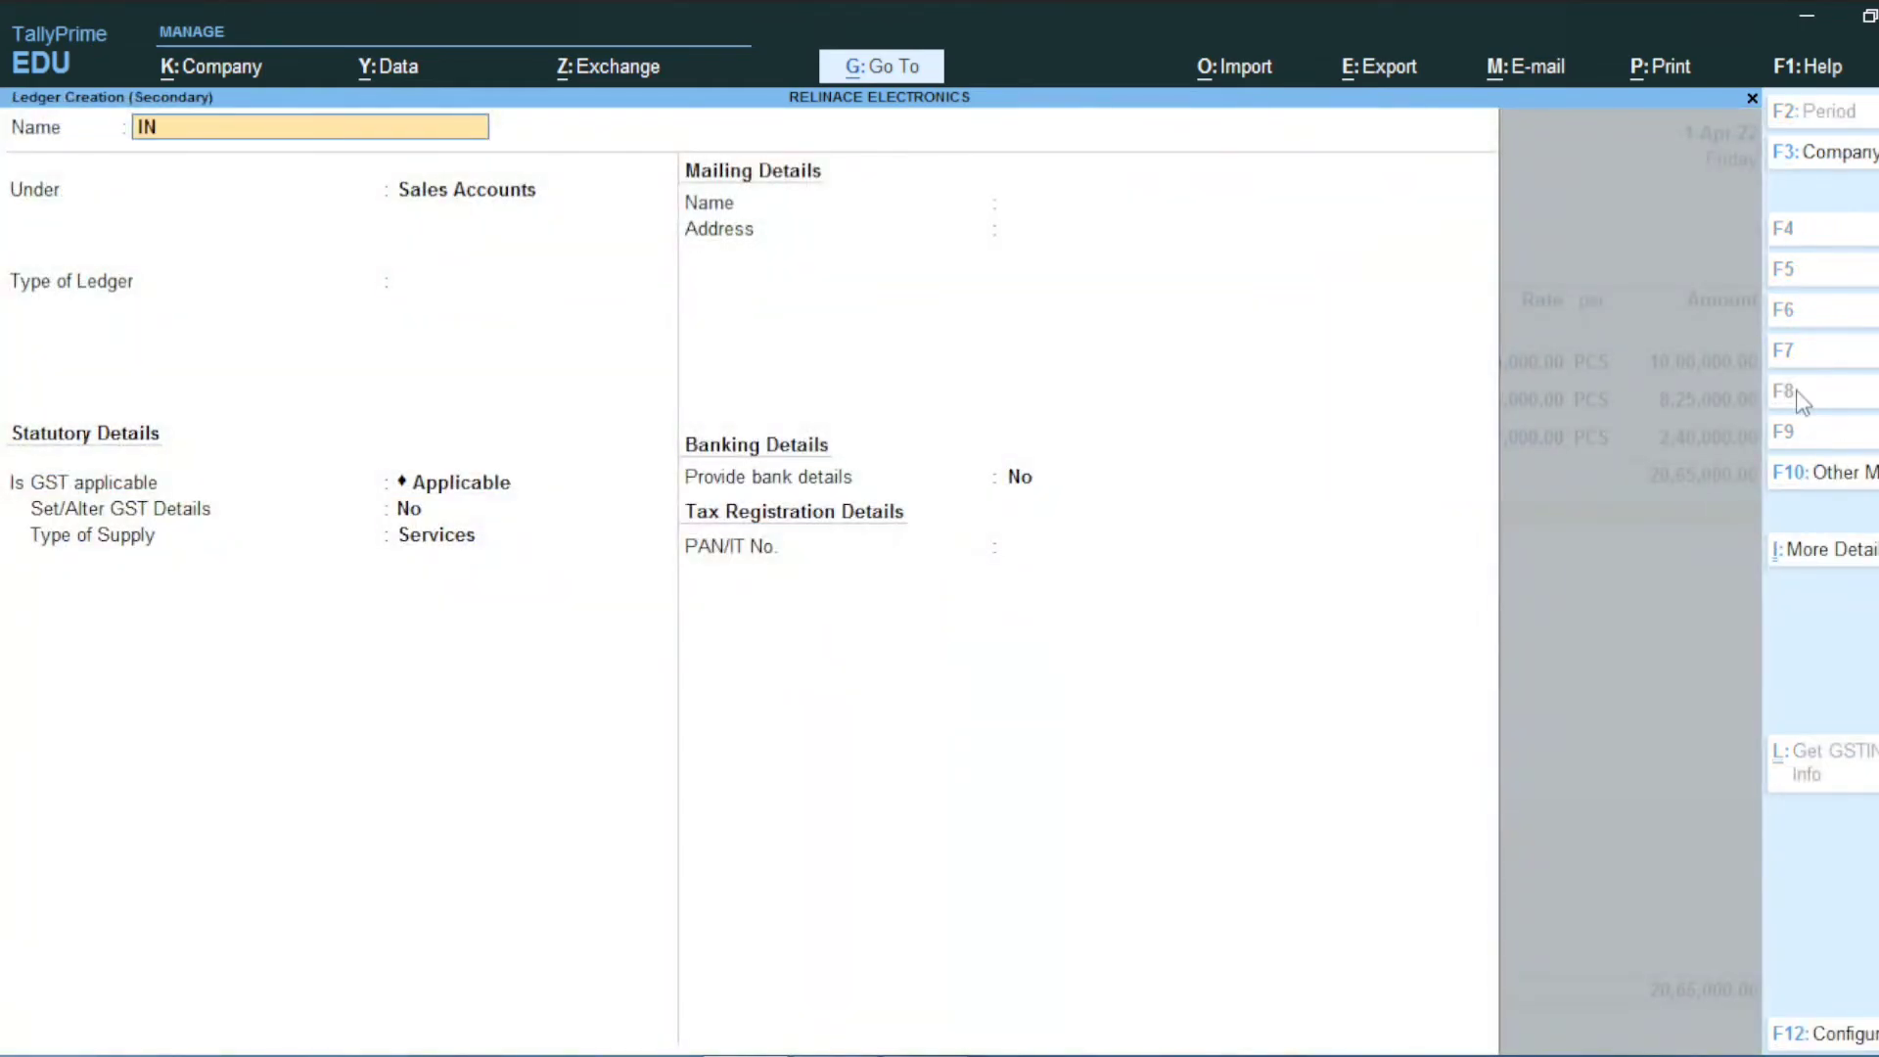
pyautogui.press('BackSpace')
pyautogui.press('BackSpace')
pyautogui.write('OU')
pyautogui.write('TPUR')
pyautogui.press('BackSpace')
pyautogui.write('T CGST')
pyautogui.press('Return')
pyautogui.write('DUT')
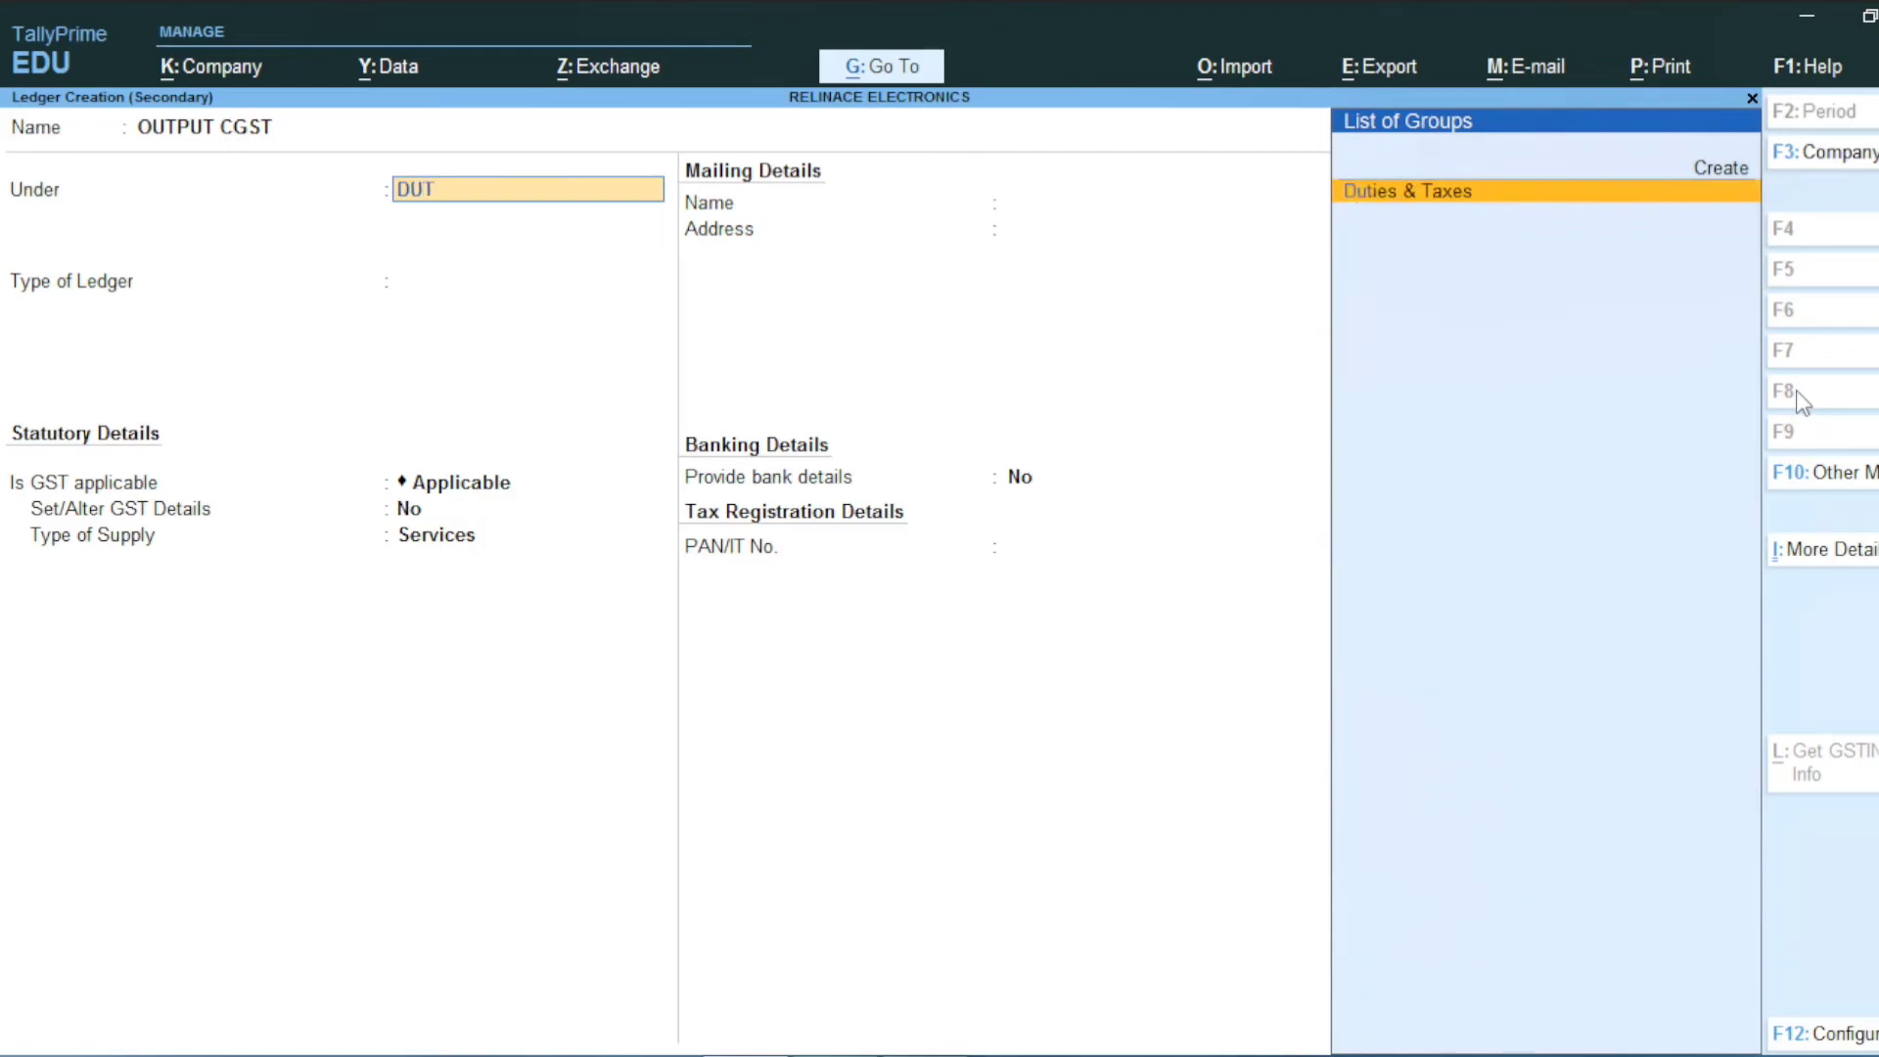
pyautogui.press('Return')
pyautogui.press('Up')
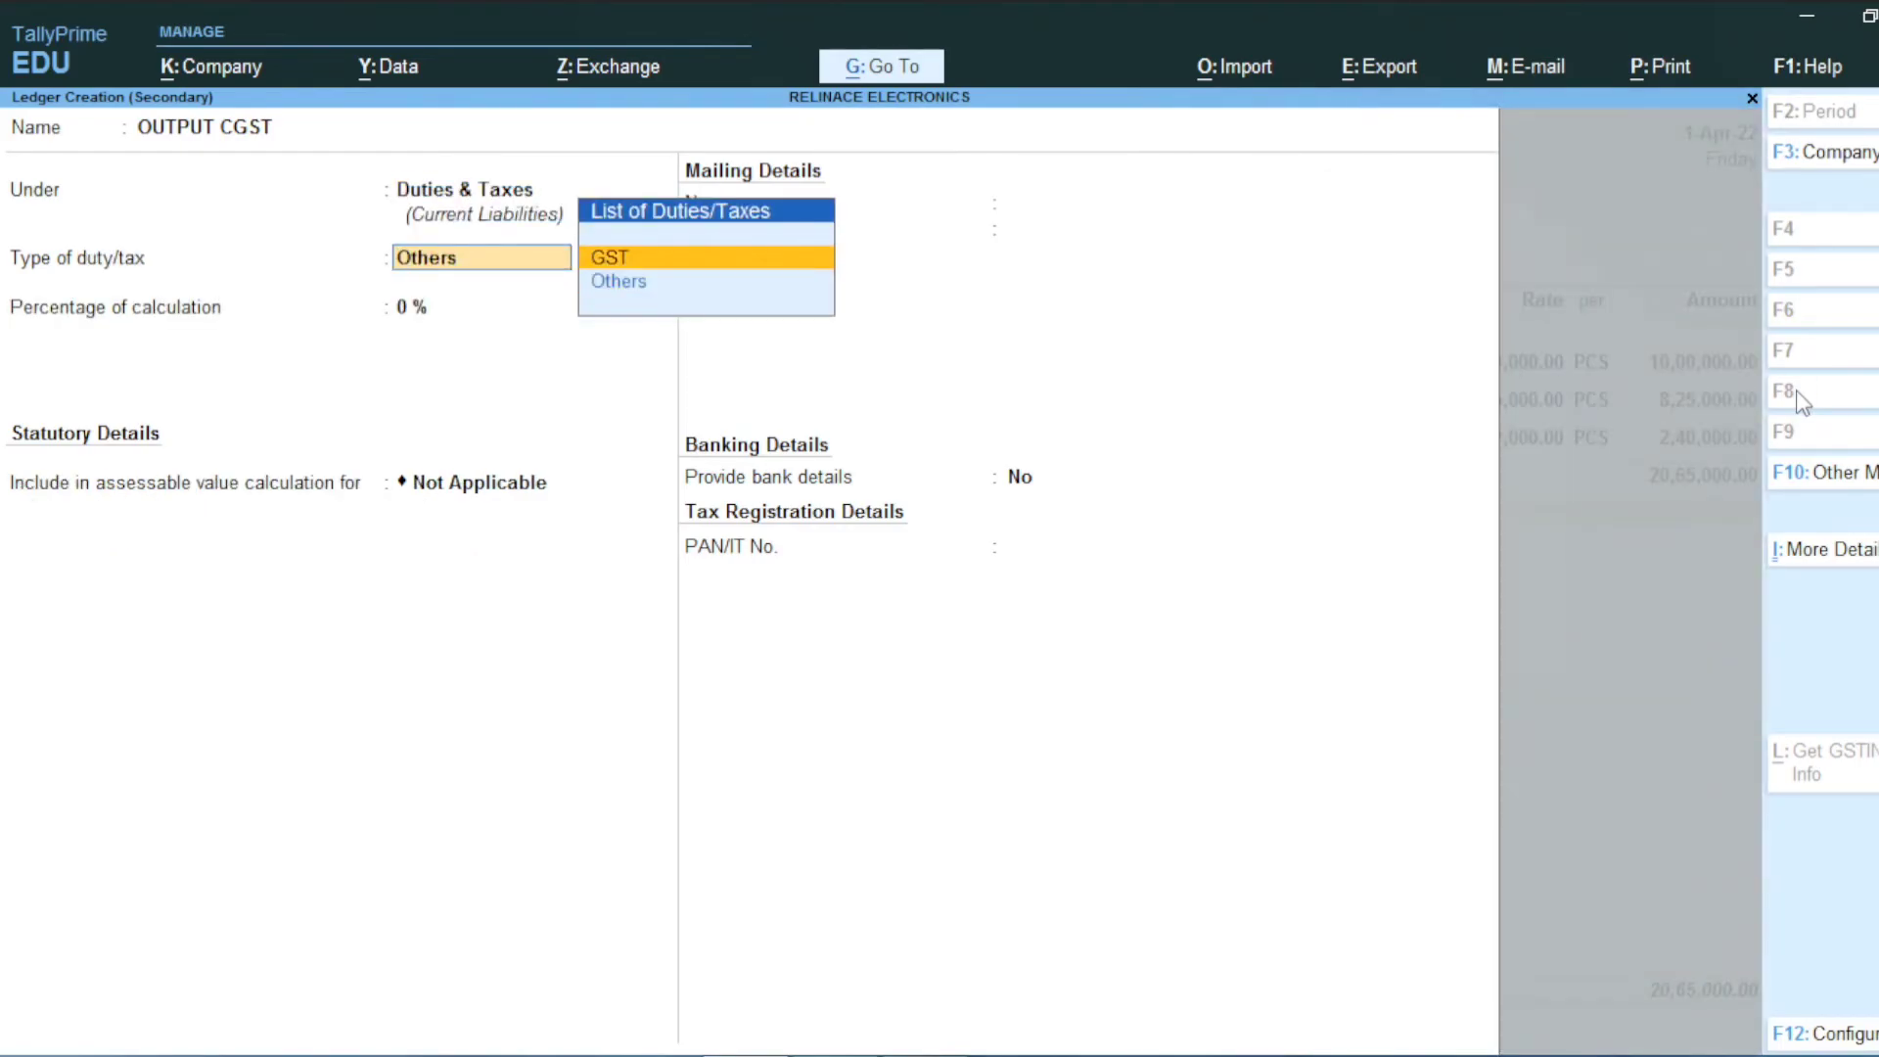
pyautogui.press('Return')
pyautogui.press('Return')
pyautogui.press('Return')
pyautogui.press('Return')
pyautogui.press('Return')
pyautogui.press('Return')
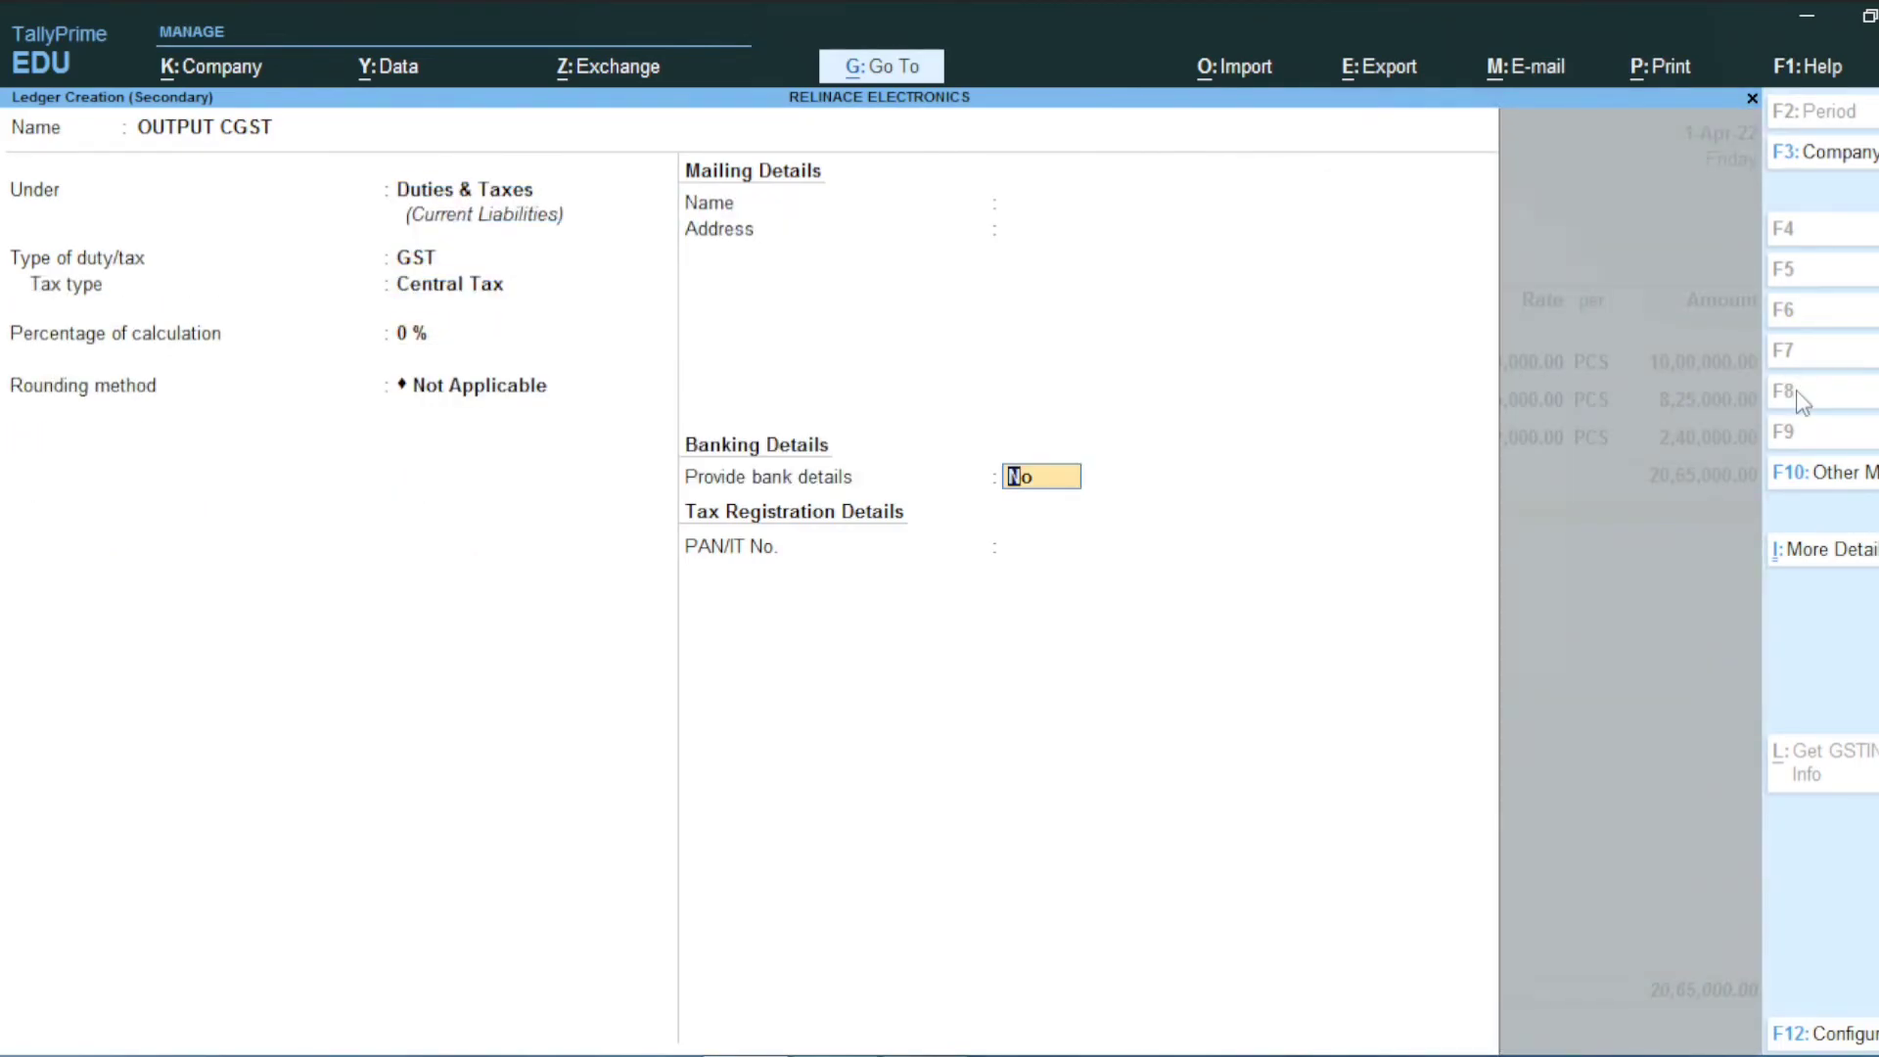
pyautogui.press('Return')
pyautogui.press('Return')
pyautogui.press('Return')
# Step: Create OUTPUT SGST under Duties & Taxes with GST duty type and add it to the voucher
pyautogui.hotkey('alt', 'c')
pyautogui.write('OUTP')
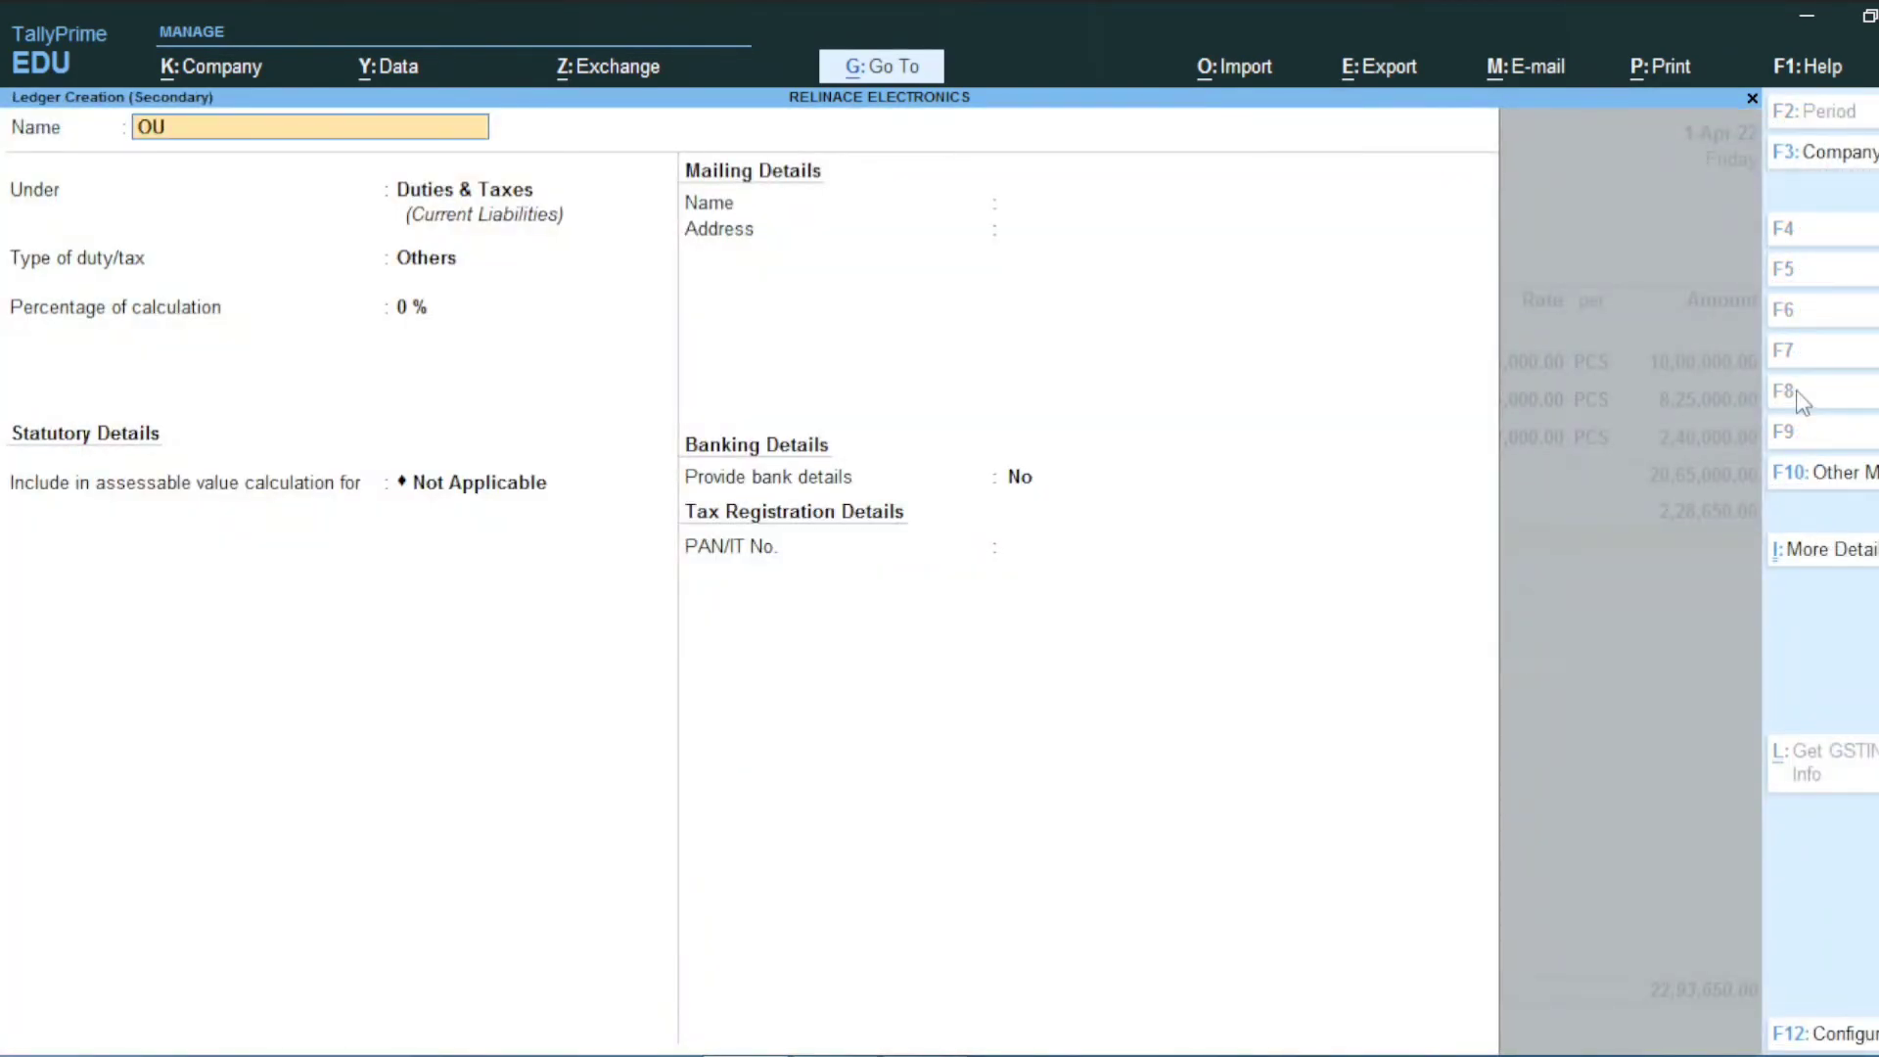
pyautogui.press('BackSpace')
pyautogui.write('UT SGST')
pyautogui.press('Return')
pyautogui.press('Return')
pyautogui.press('Up')
pyautogui.press('Return')
pyautogui.press('Return')
pyautogui.press('Return')
pyautogui.press('Return')
pyautogui.press('Return')
pyautogui.press('Return')
pyautogui.press('Return')
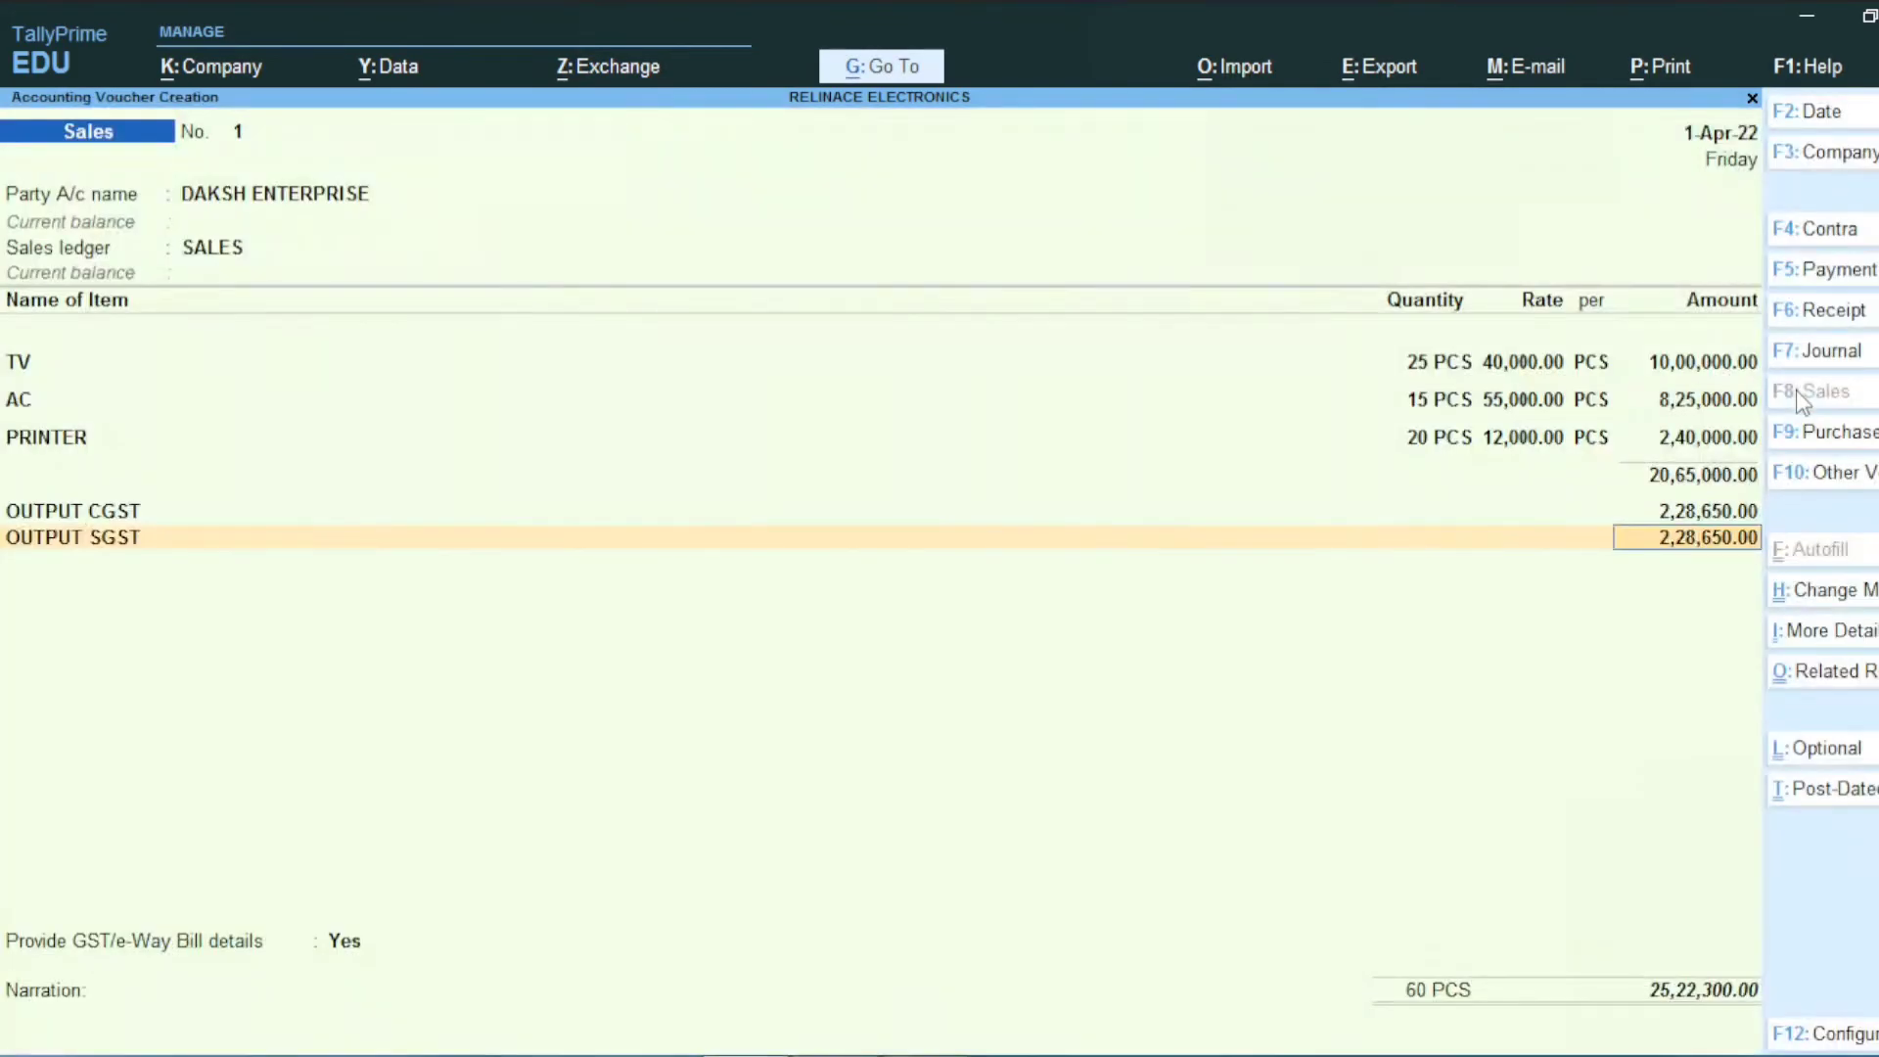
pyautogui.press('Return')
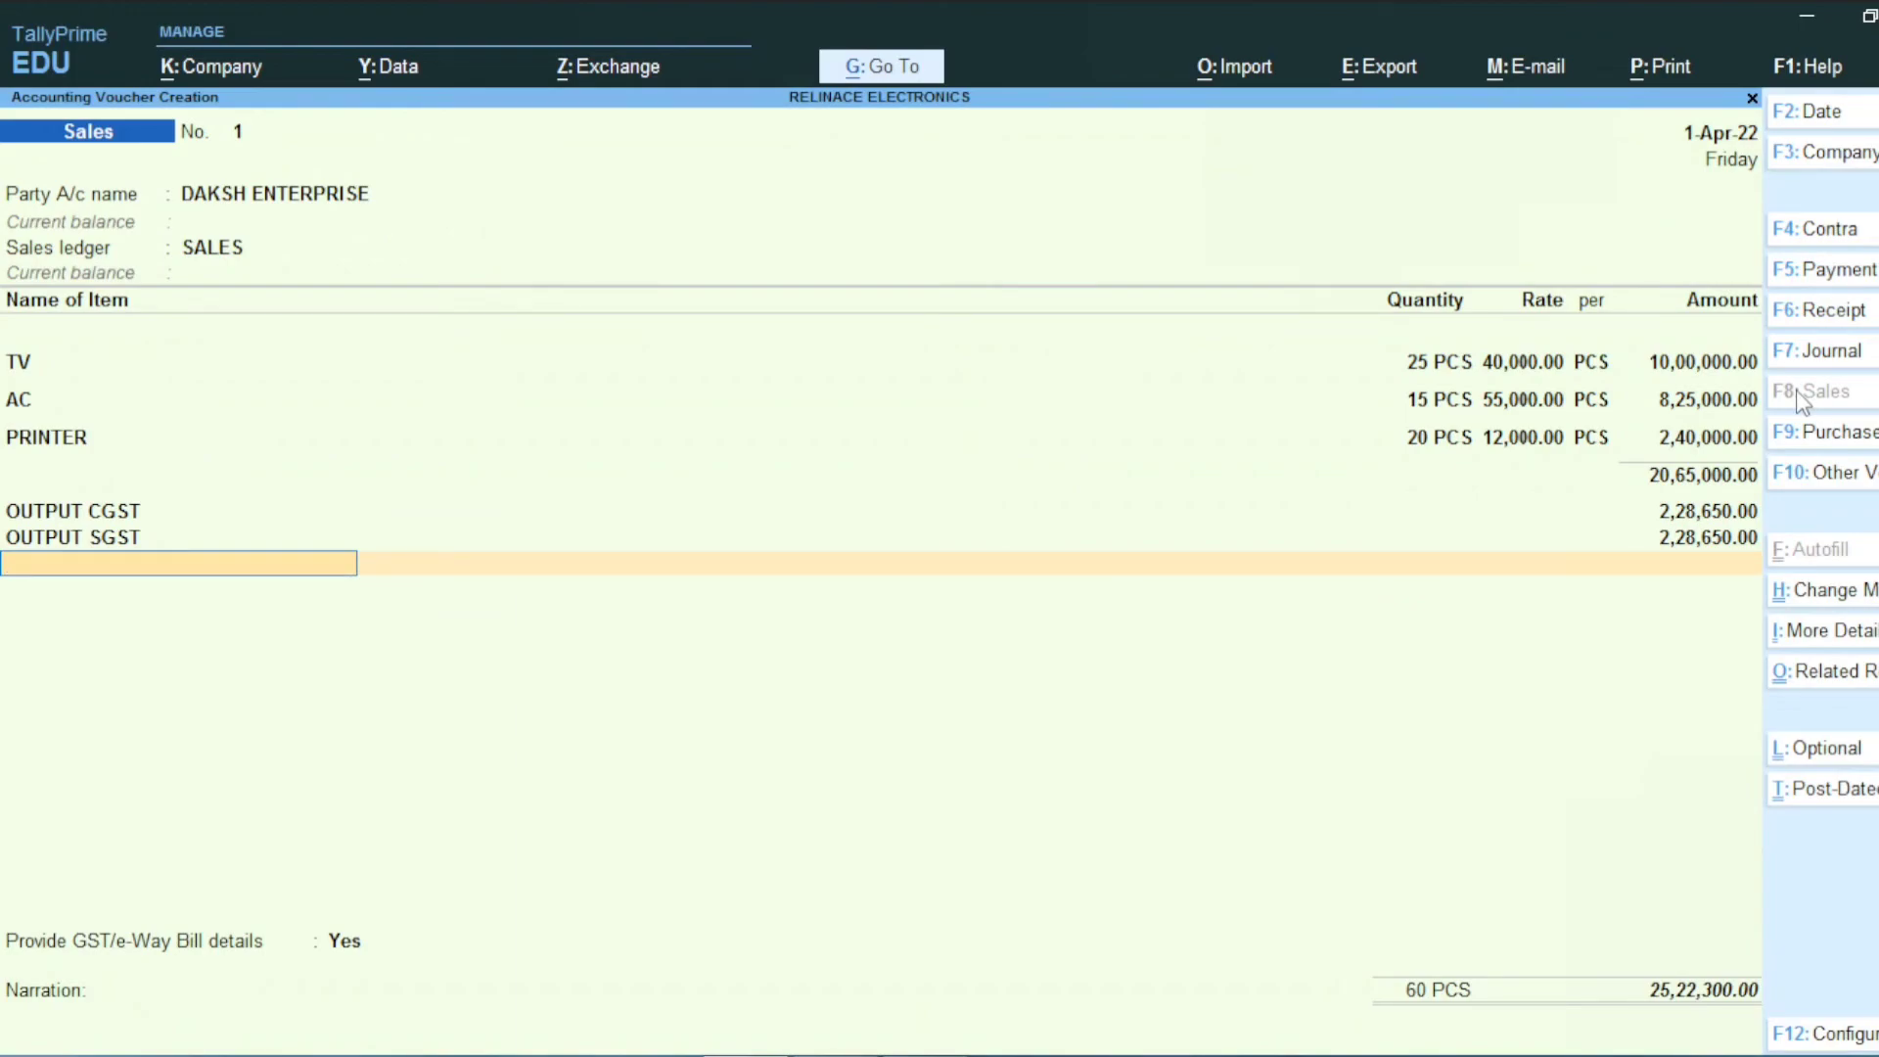
# Step: Accept the voucher past the tax warning and preview the Tax Invoice totalling ₹25,22,300.00
pyautogui.hotkey('ctrl', 'a')
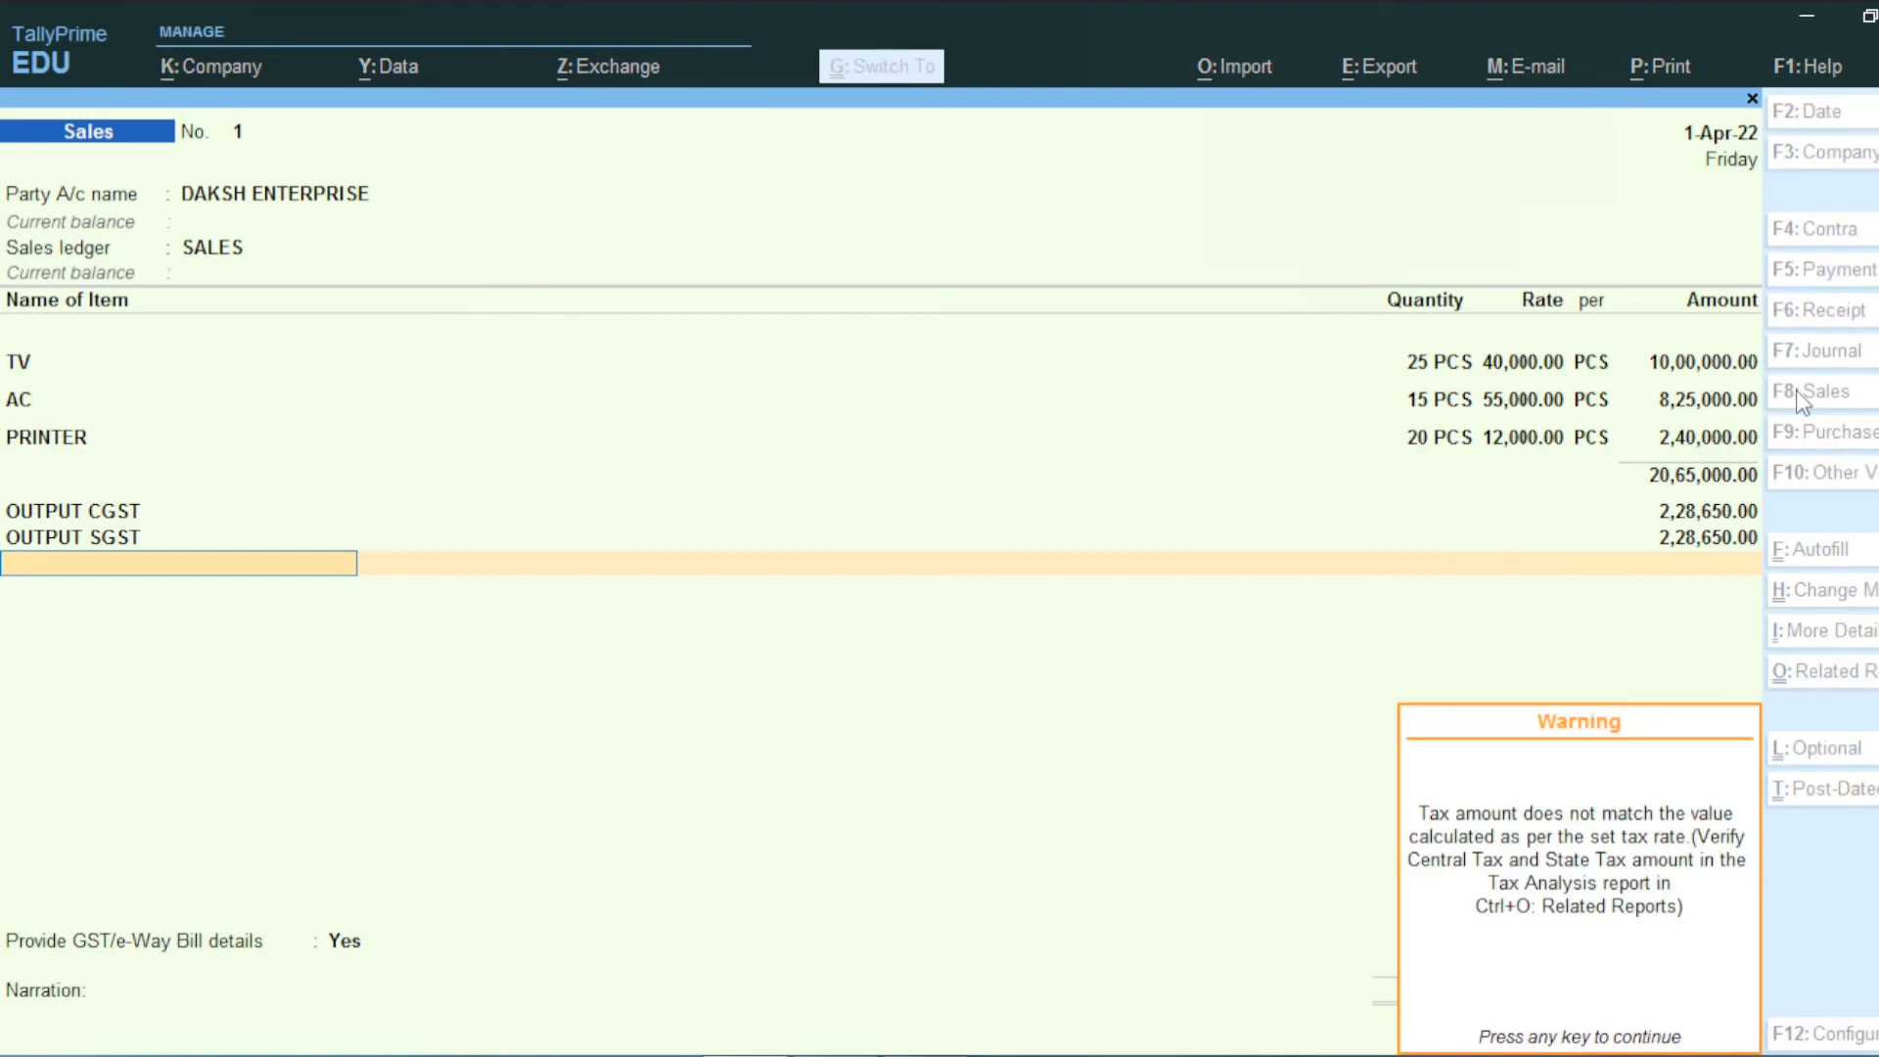
pyautogui.press('Return')
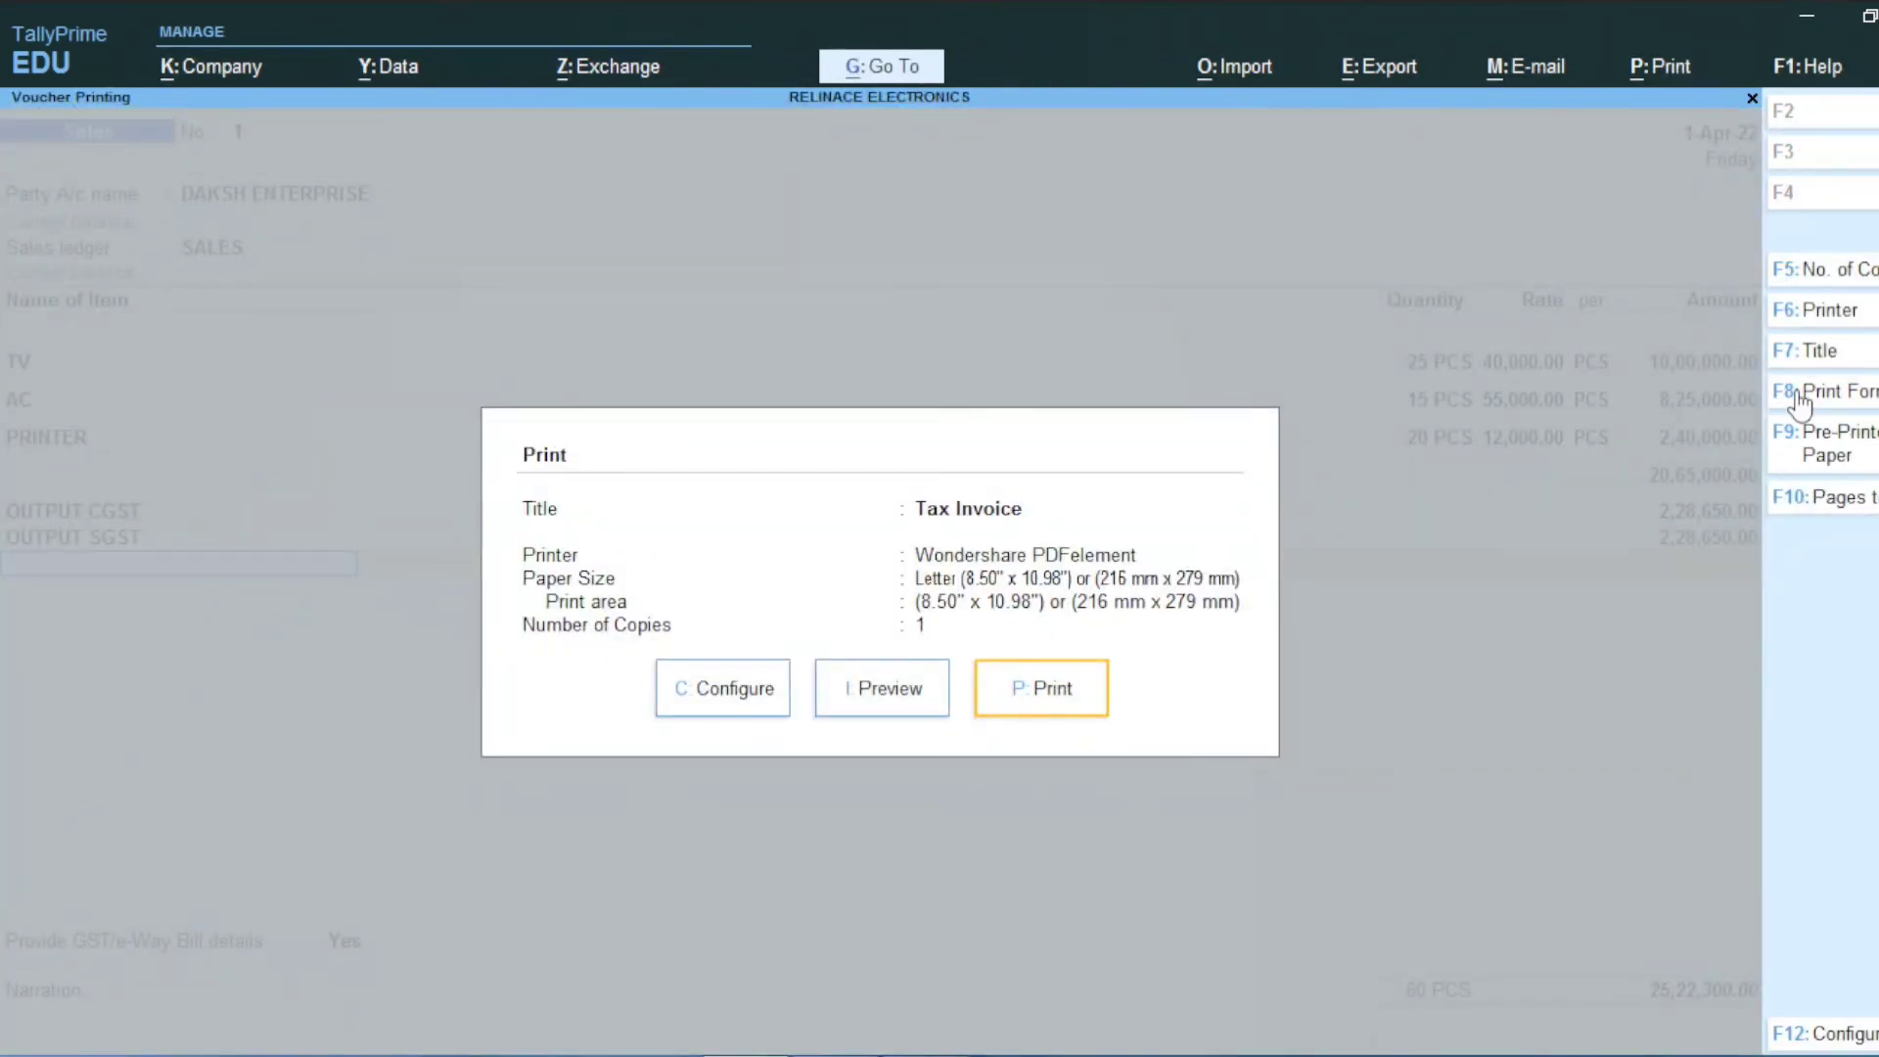
pyautogui.press('Left')
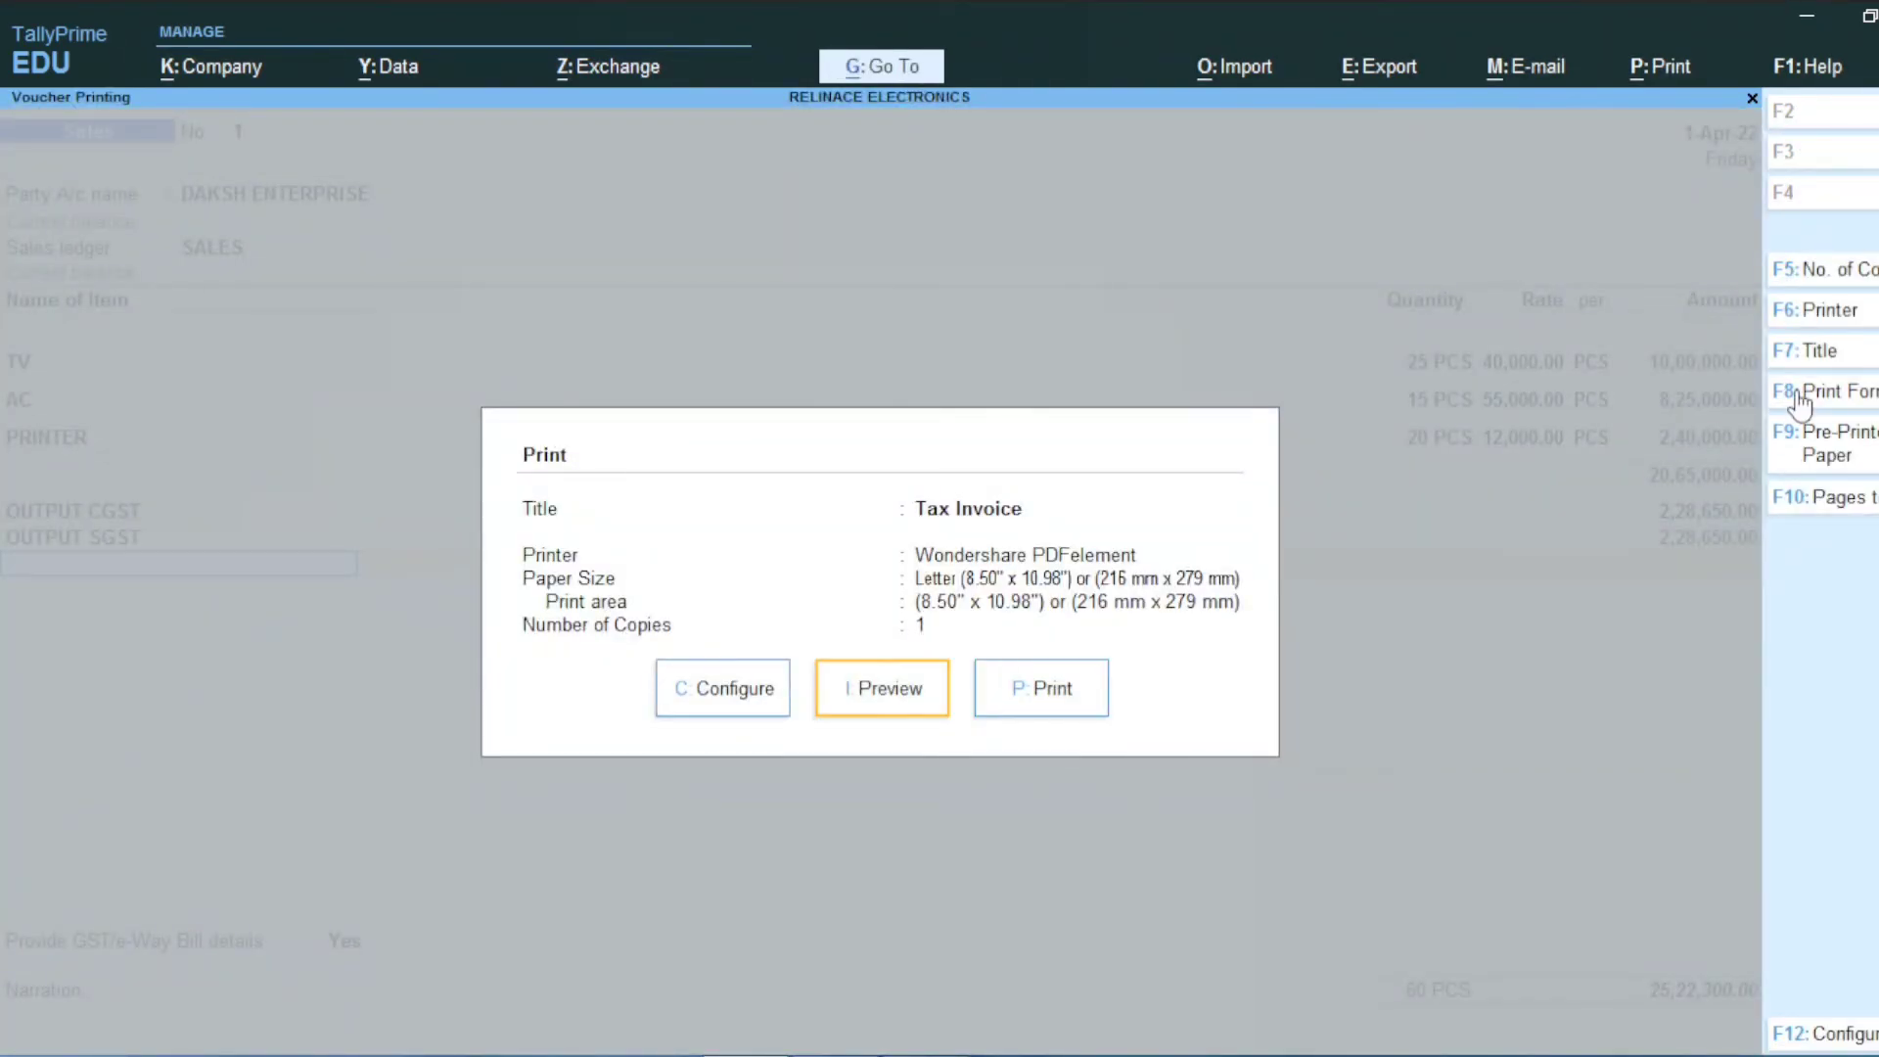
pyautogui.press('Return')
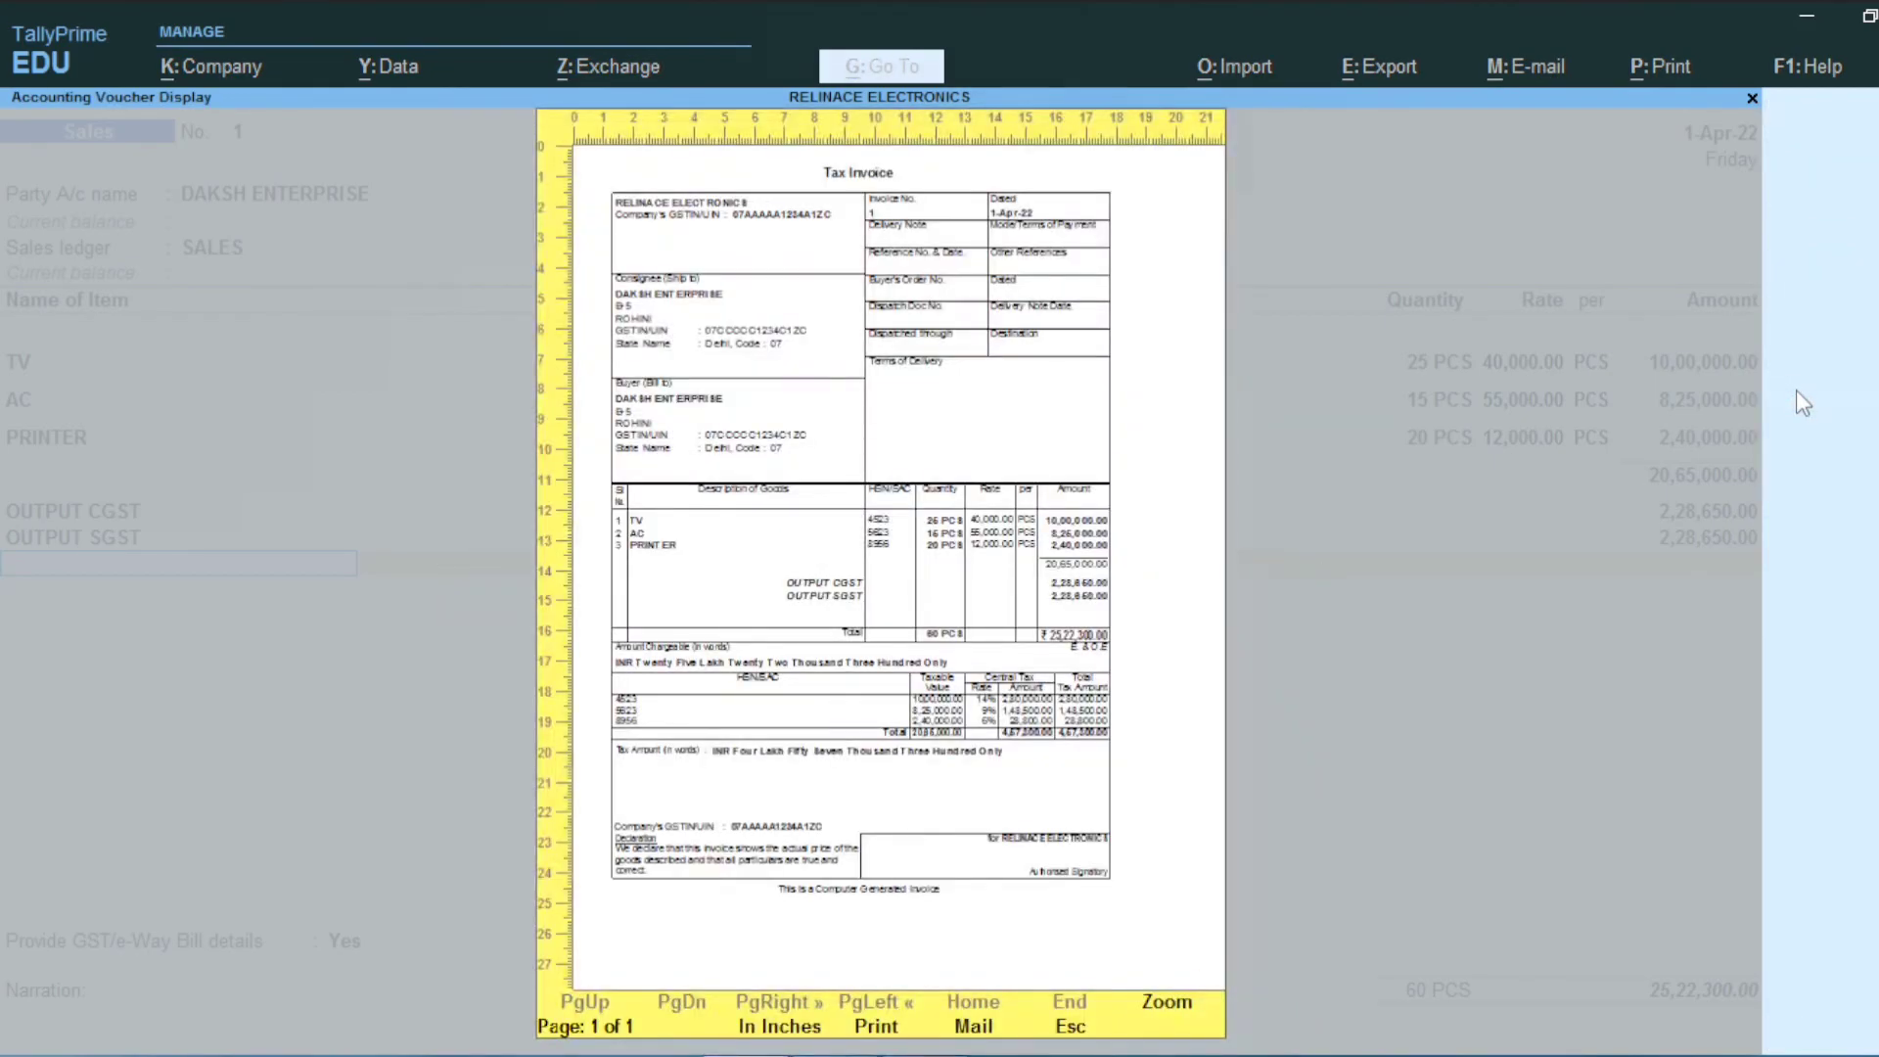
pyautogui.press('Return')
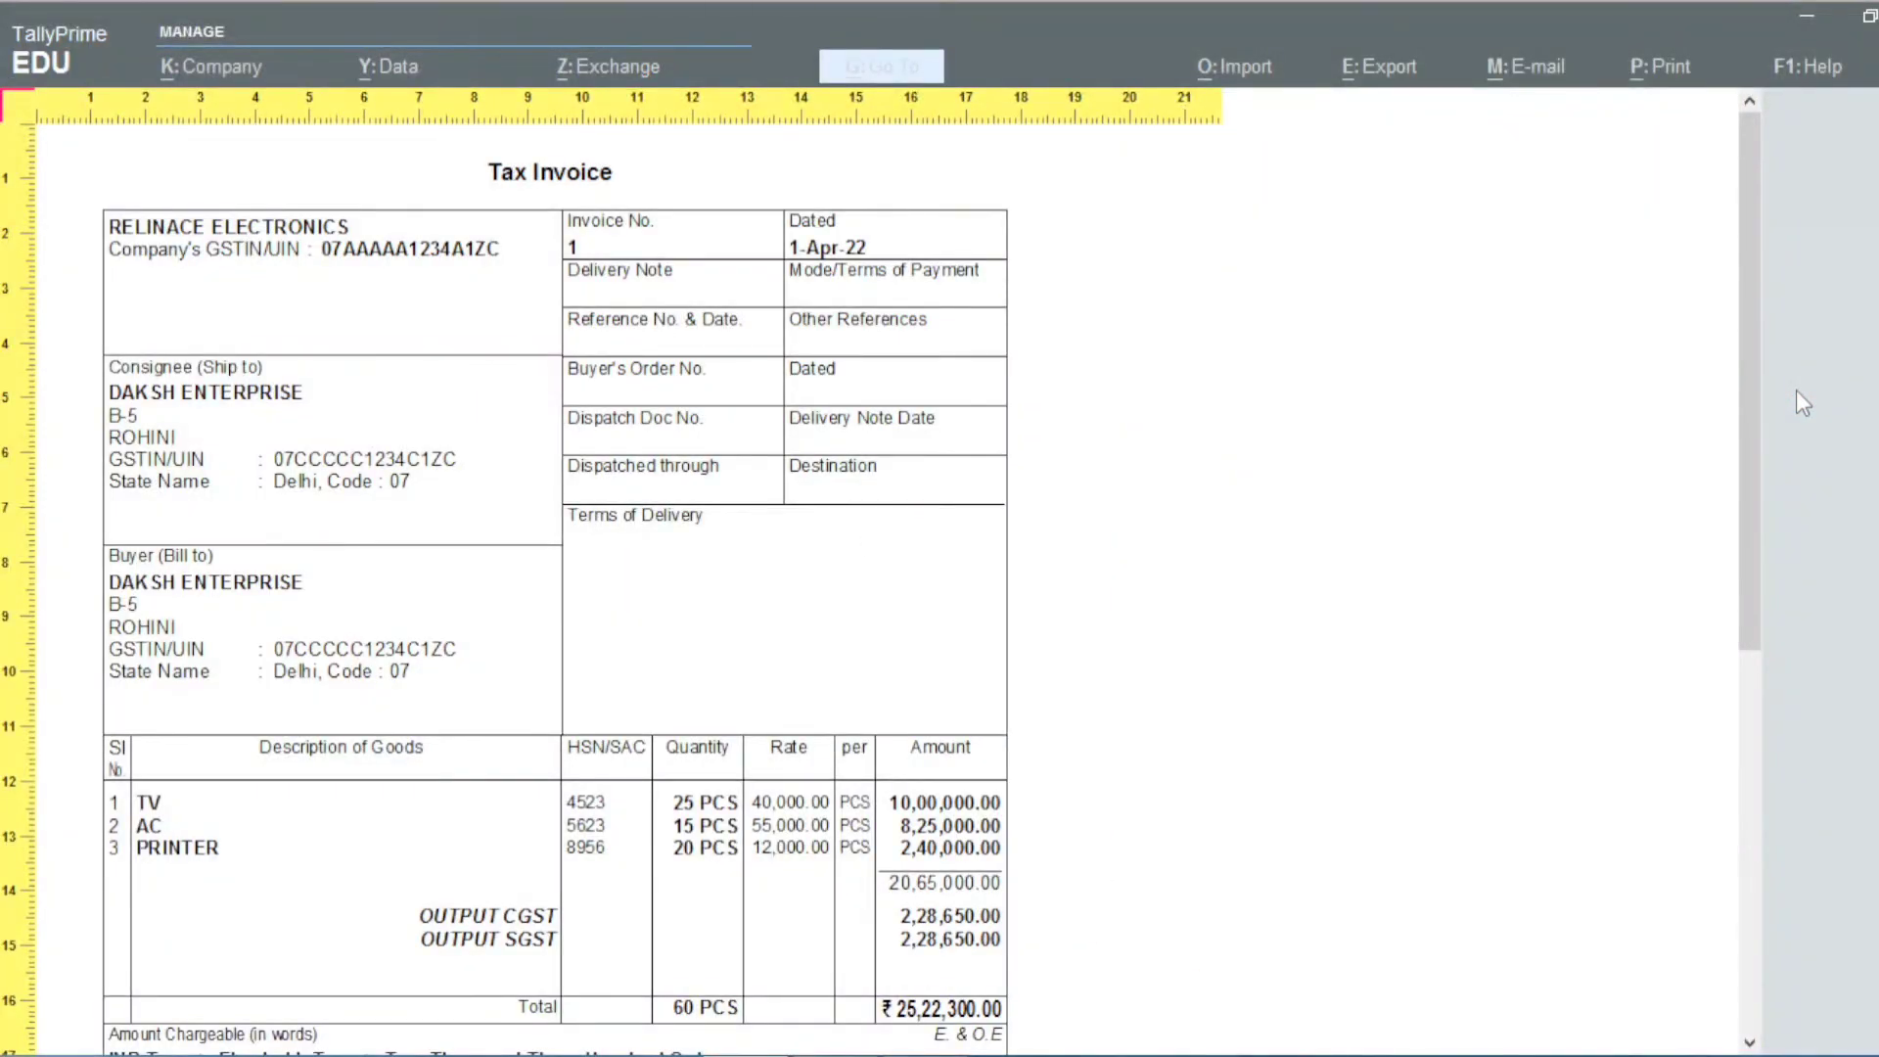
pyautogui.press('Down')
pyautogui.press('Down')
pyautogui.press('Down')
pyautogui.press('Down')
pyautogui.press('Down')
pyautogui.press('Down')
pyautogui.press('Down')
pyautogui.press('Down')
pyautogui.press('Down')
pyautogui.press('Down')
pyautogui.press('Down')
pyautogui.press('Down')
pyautogui.press('Down')
pyautogui.press('Down')
pyautogui.press('Down')
pyautogui.press('Down')
pyautogui.press('Down')
pyautogui.press('Down')
pyautogui.press('Down')
pyautogui.press('Down')
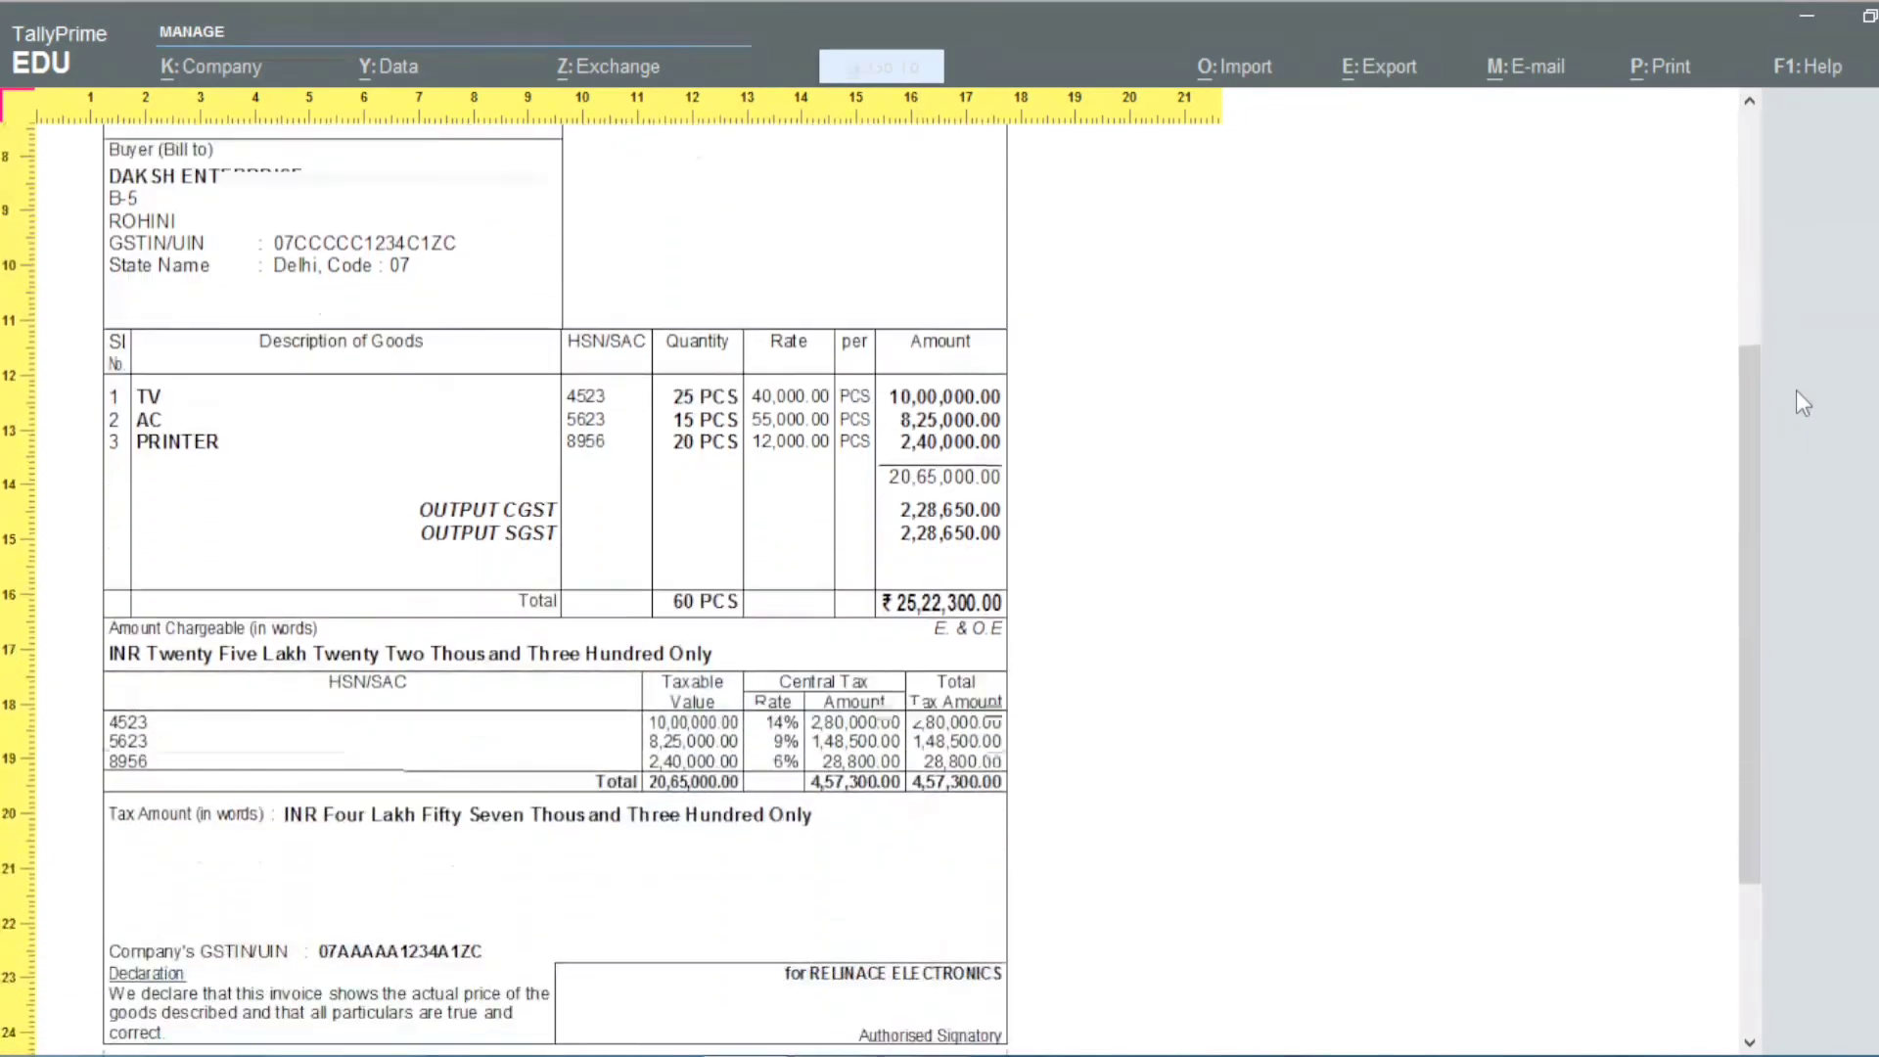
pyautogui.scroll(6, 1803, 404)
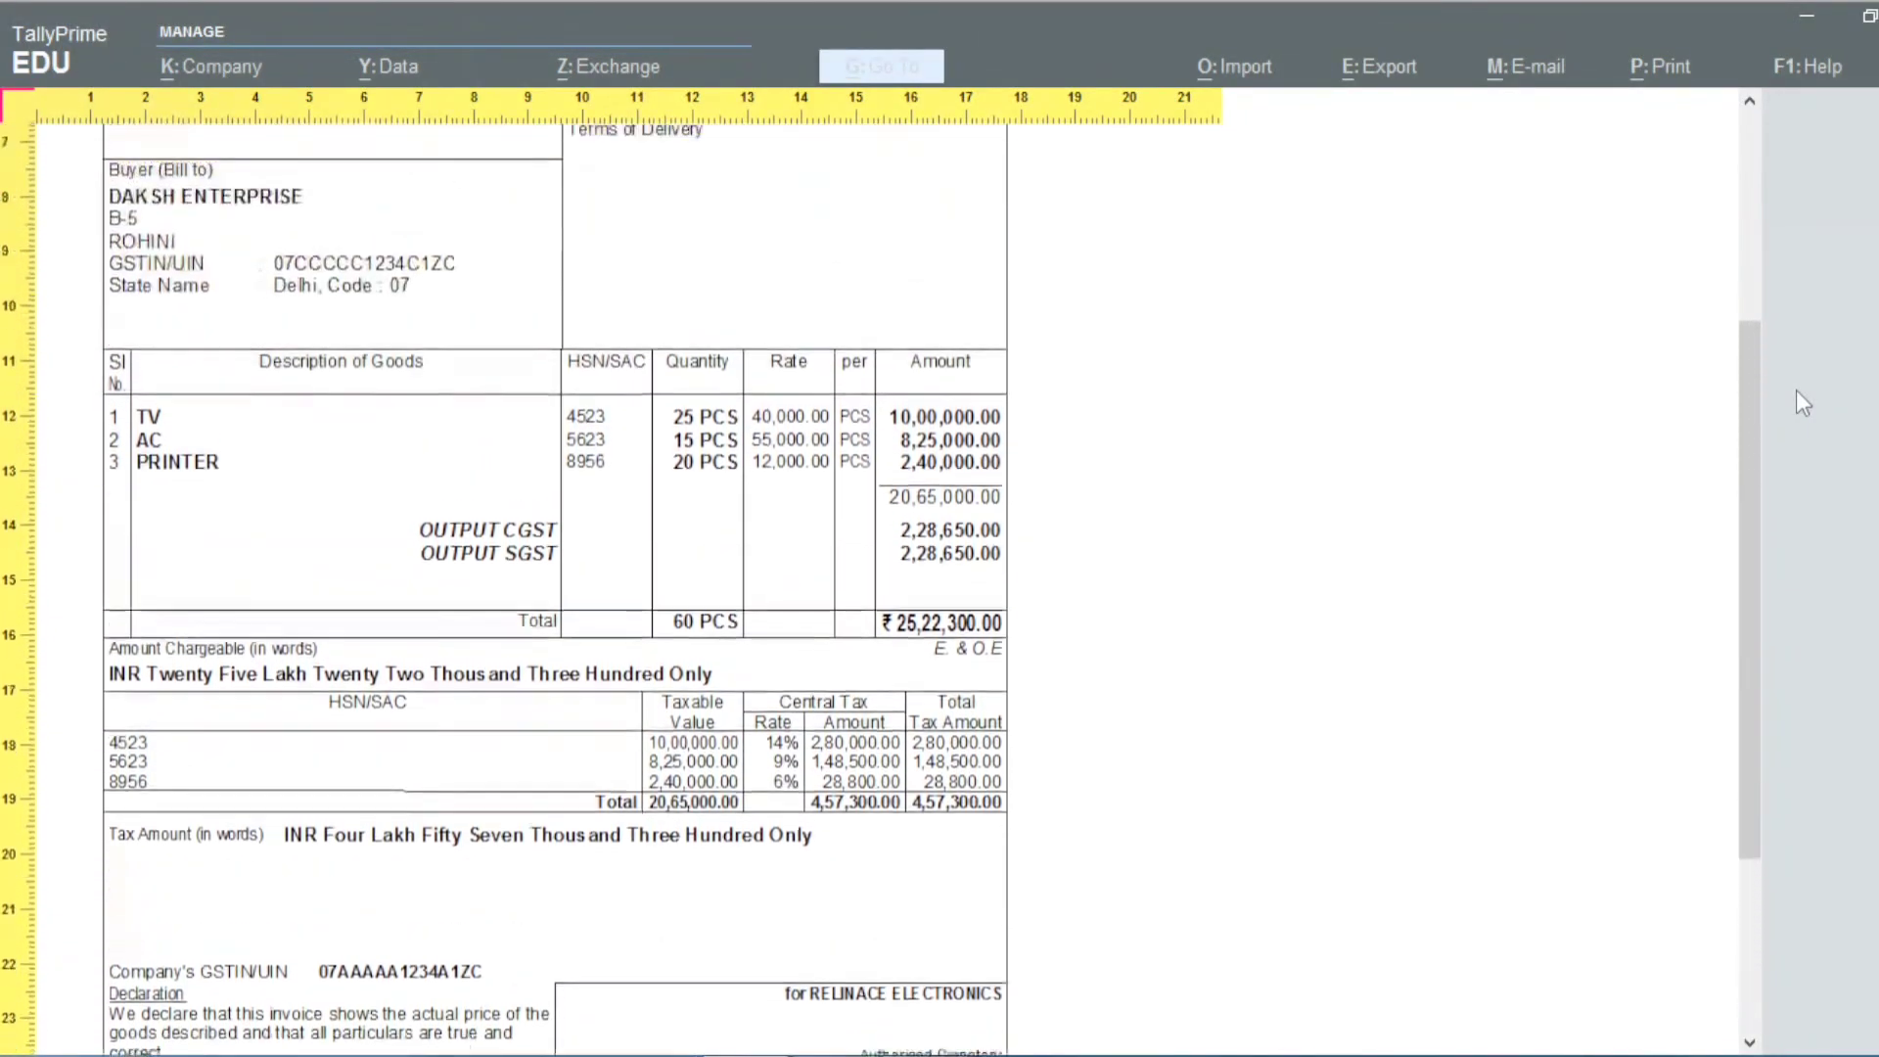